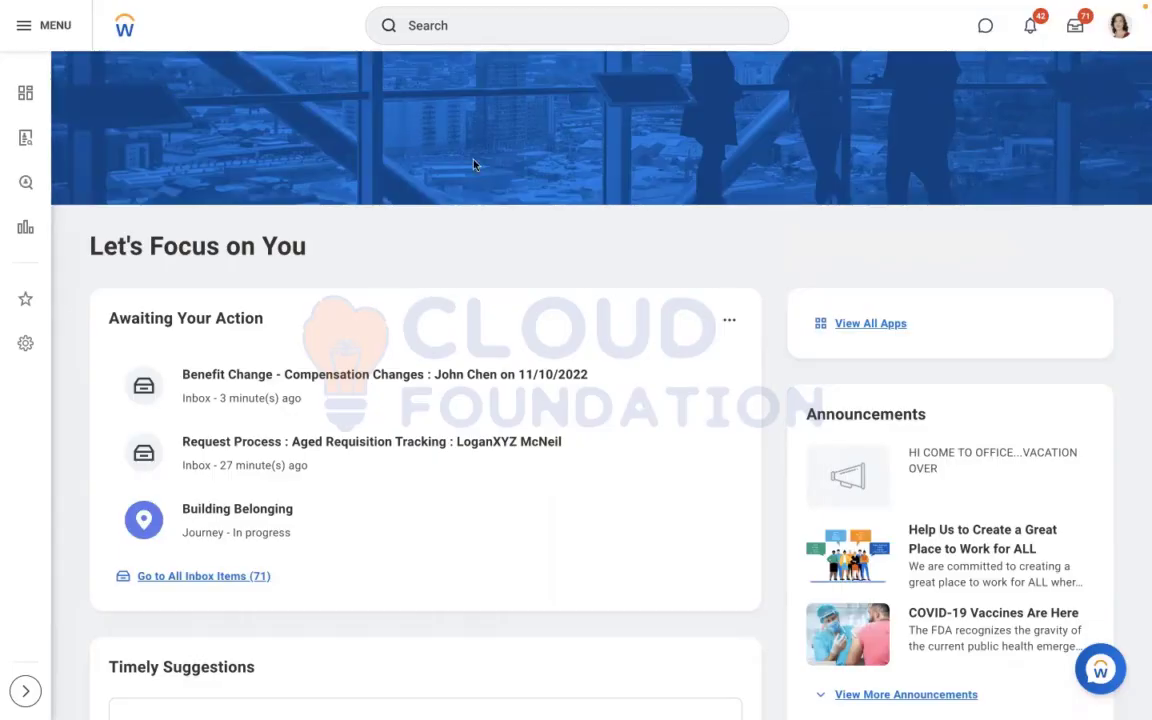
Switch to the blank Word document and enter "EE Only" and "EE + Spouse" as separate lines with a blank line between them
key(ctrl+Left)
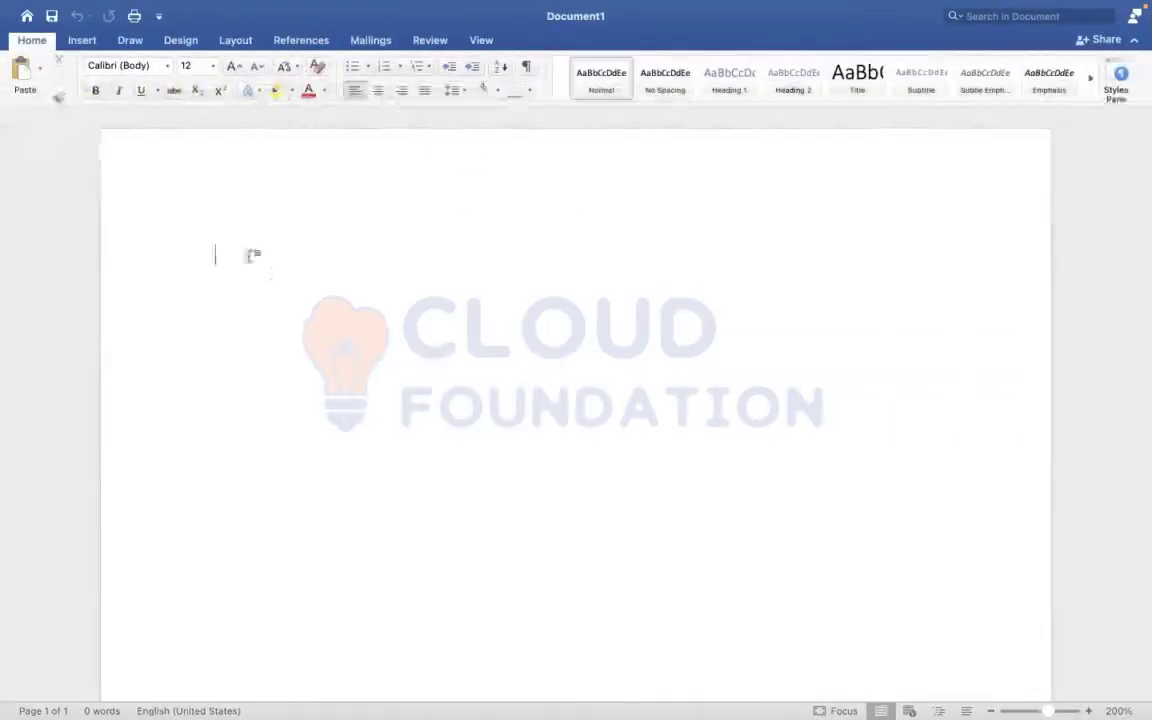
click(250, 255)
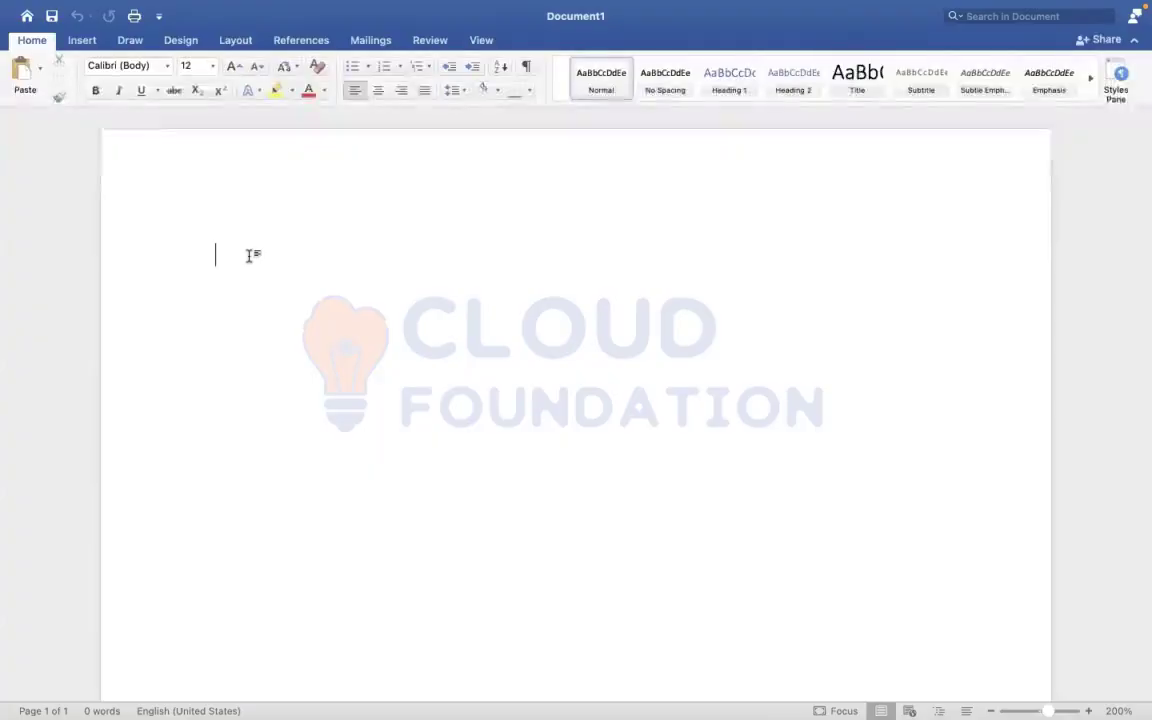
text(EE Only )
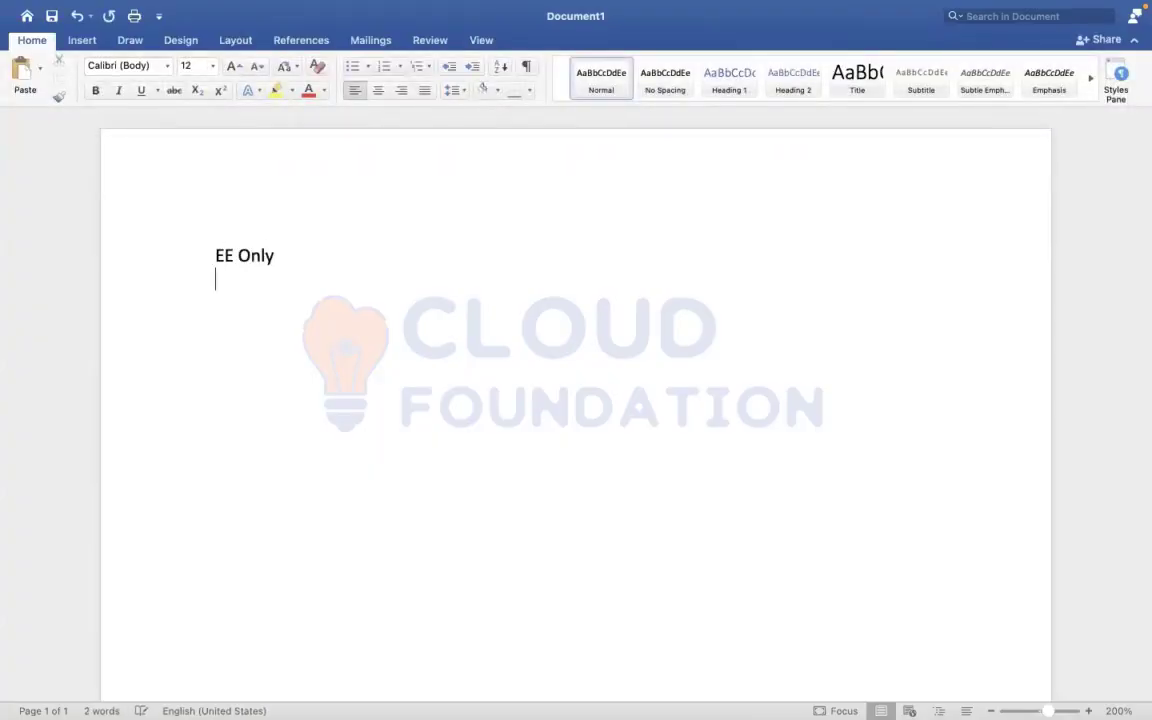
text(EE +)
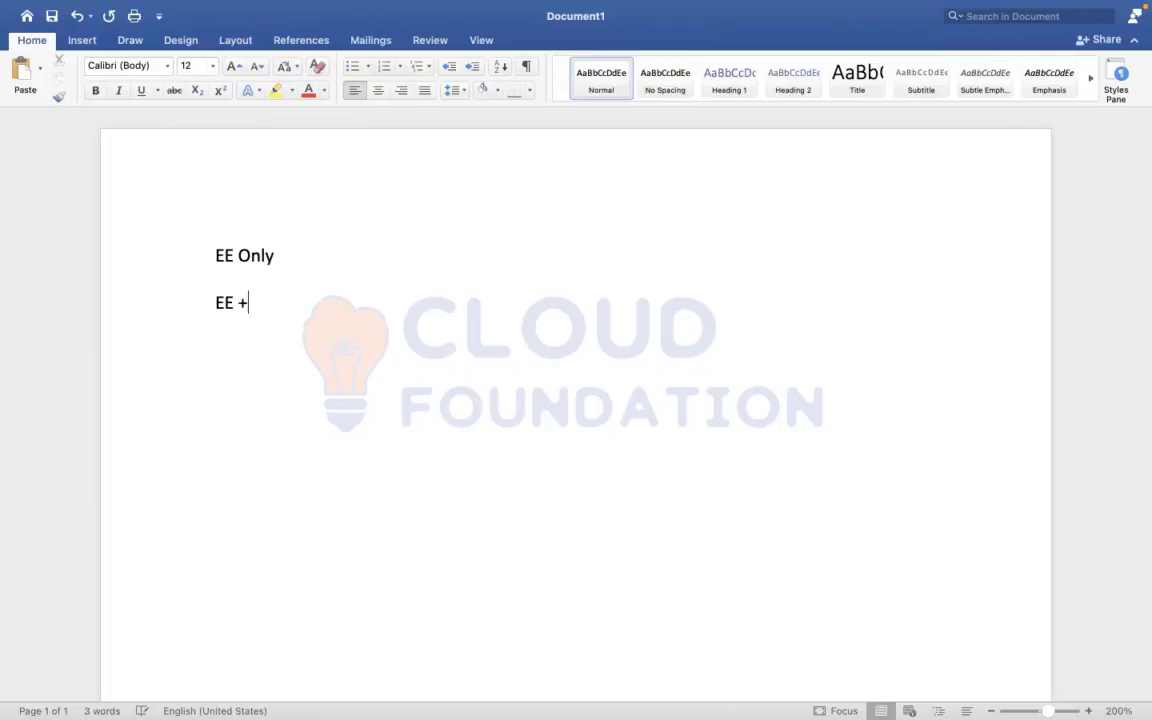
text( Spouse )
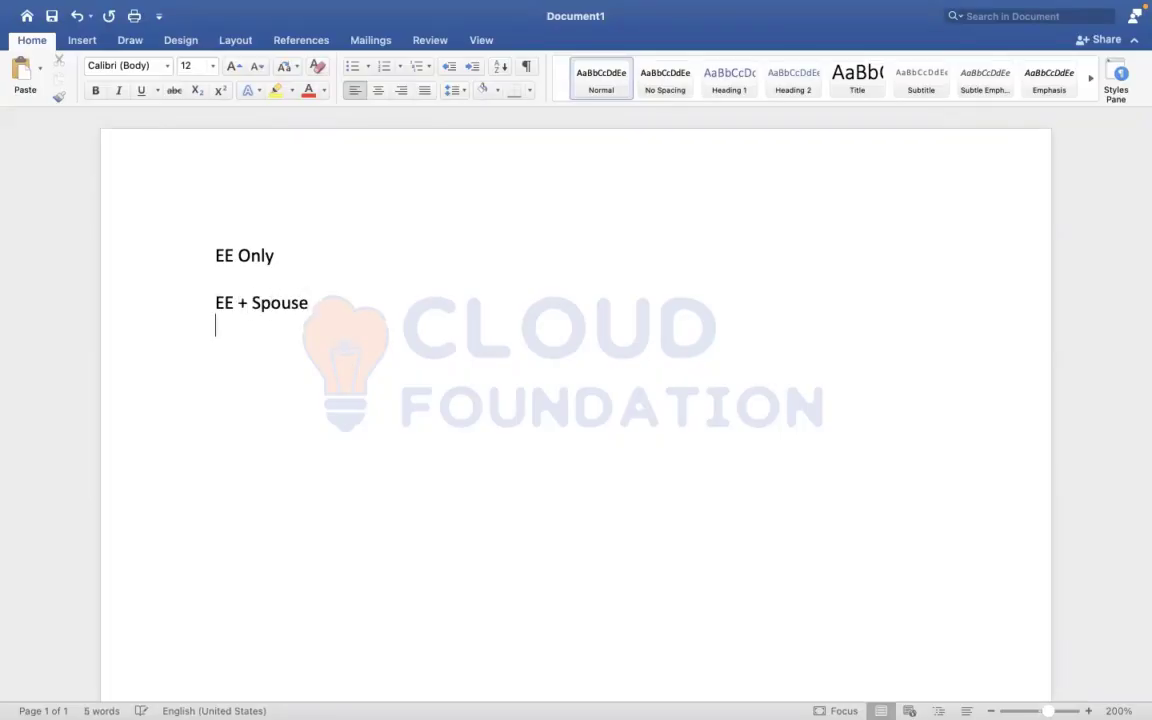
text(EE +)
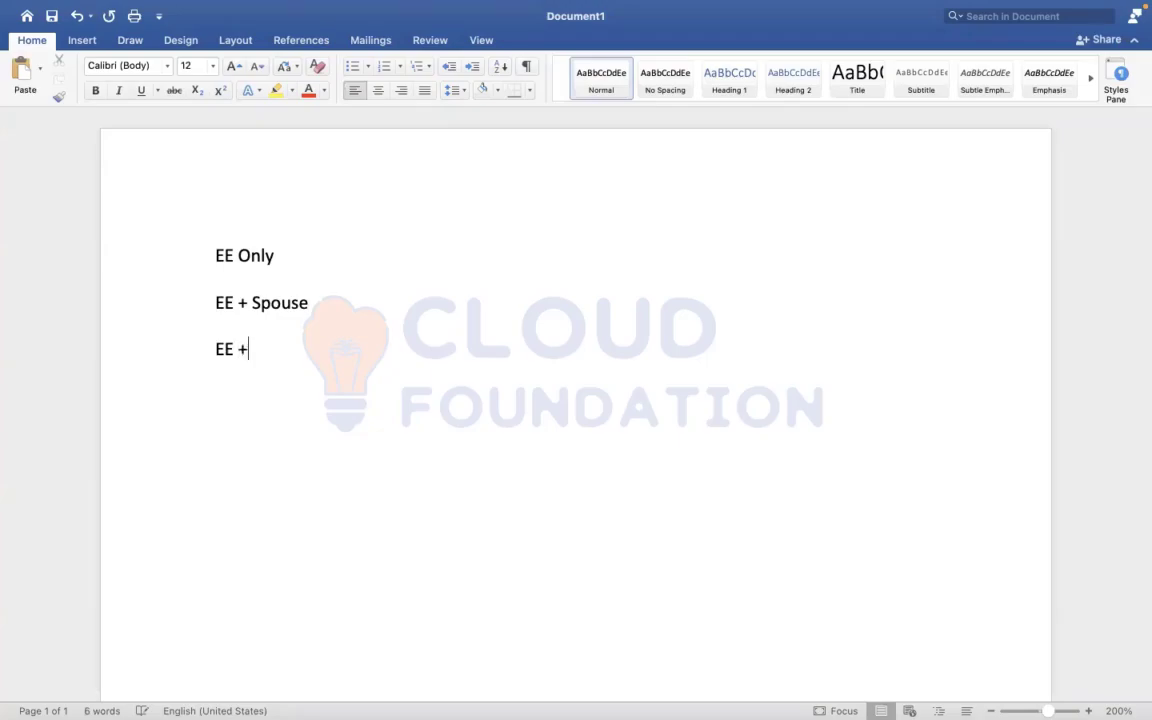
text( Spous)
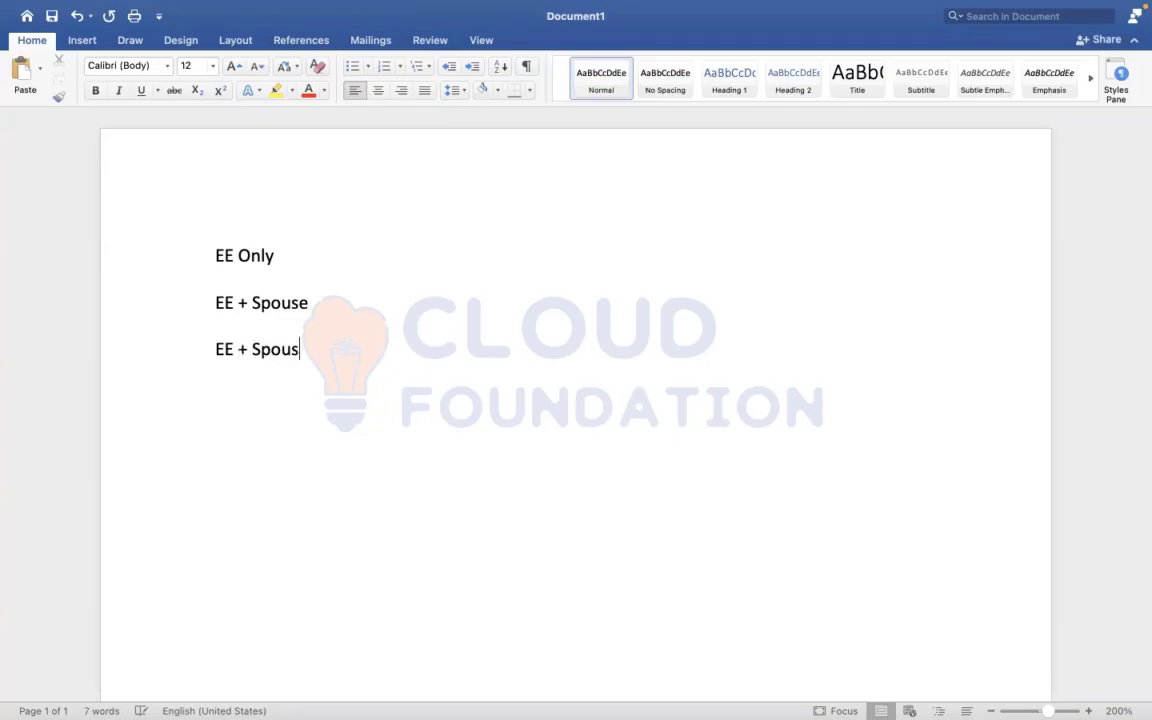
text(e + Childr)
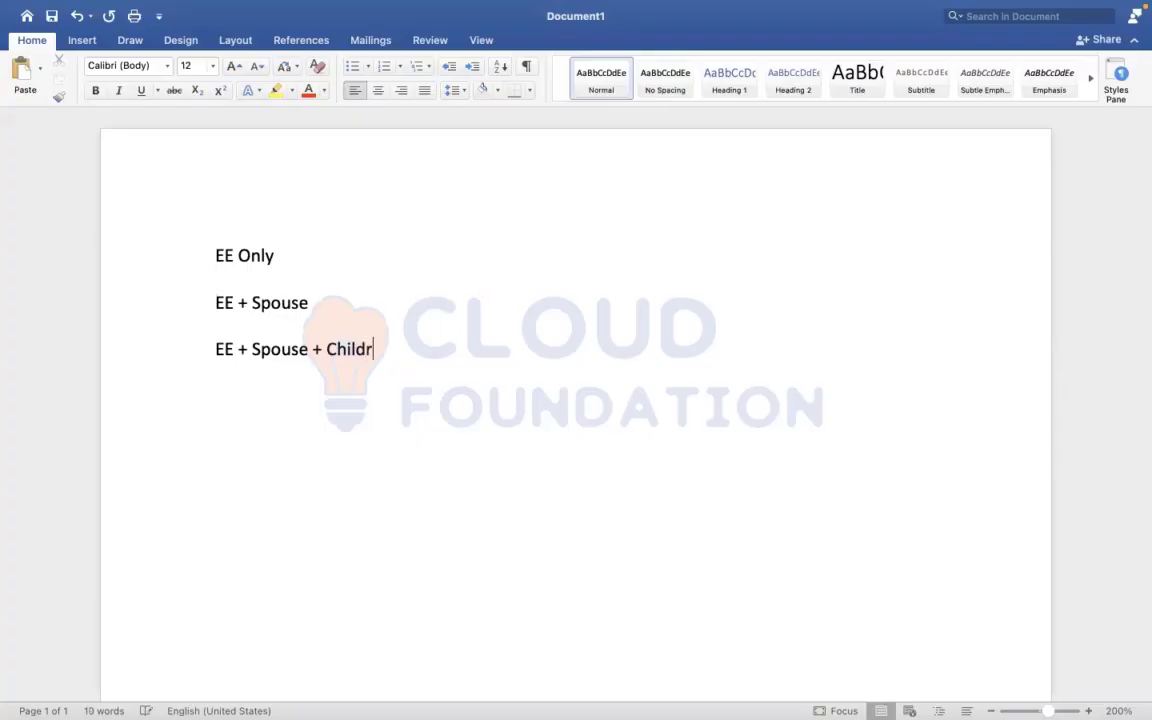
text(en)
Add the coverage line "EE + Spouse + Children" below the EE + Spouse line, leaving a blank line between them
key(Return)
Add a fourth coverage line reading "EE + Spouse + Children + Parents"
text(EE + Spo)
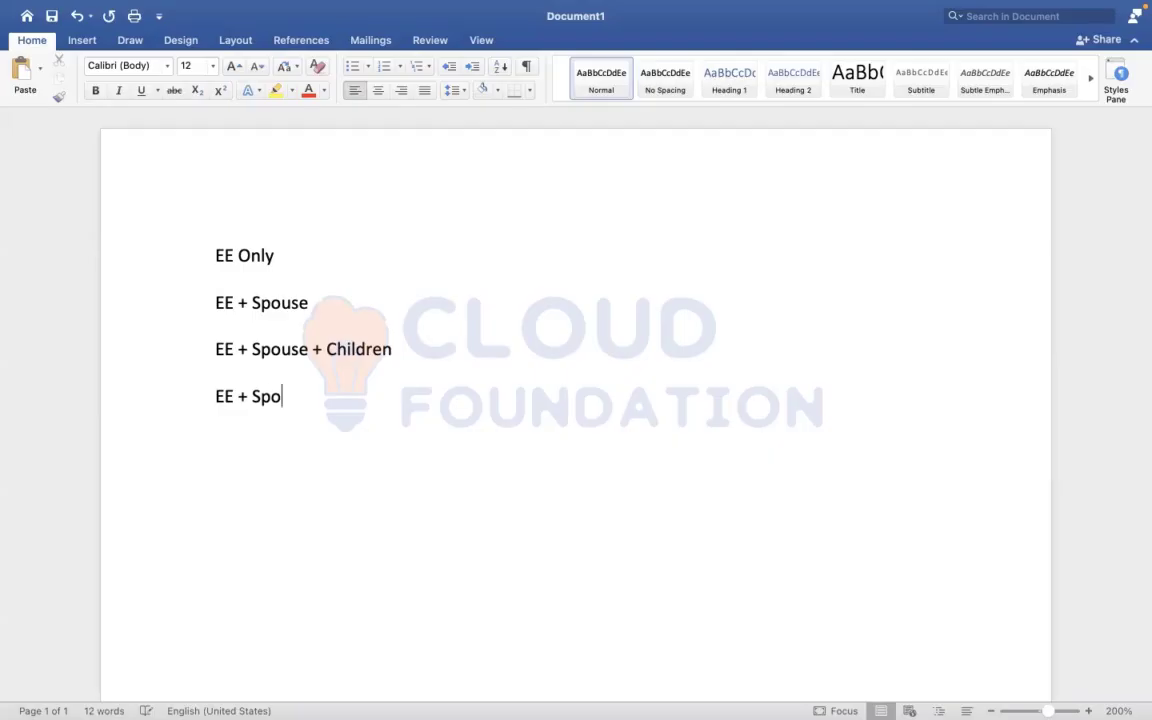
text(use + Children)
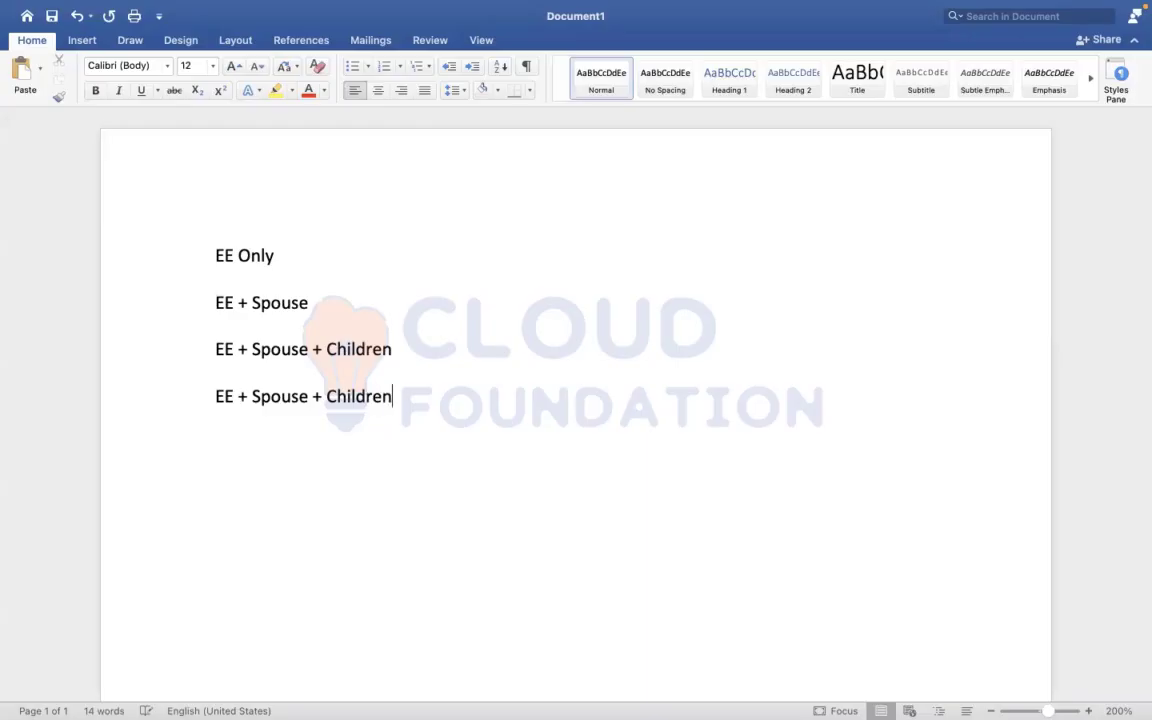
text( + )
text(Pa)
text(ter)
key(BackSpace)
key(BackSpace)
key(BackSpace)
text(rents)
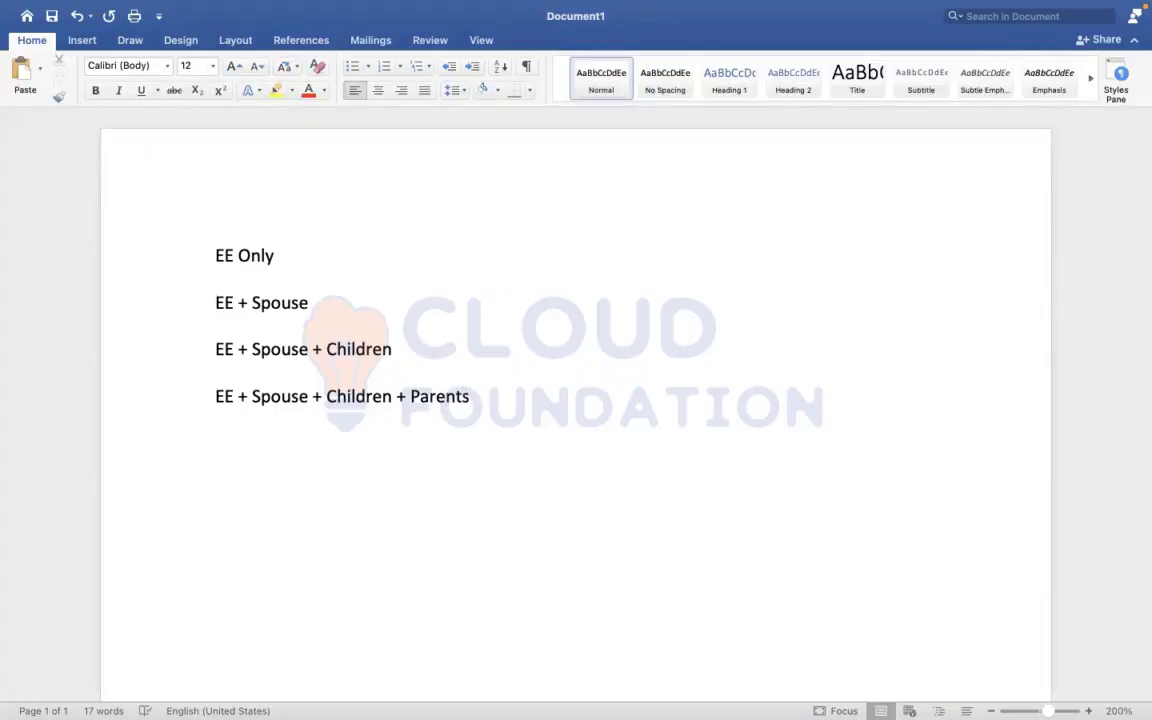
Append "- 10" to the EE Only line and "- 20" to the EE + Spouse line
click(287, 254)
text(- 10)
click(339, 299)
text(-)
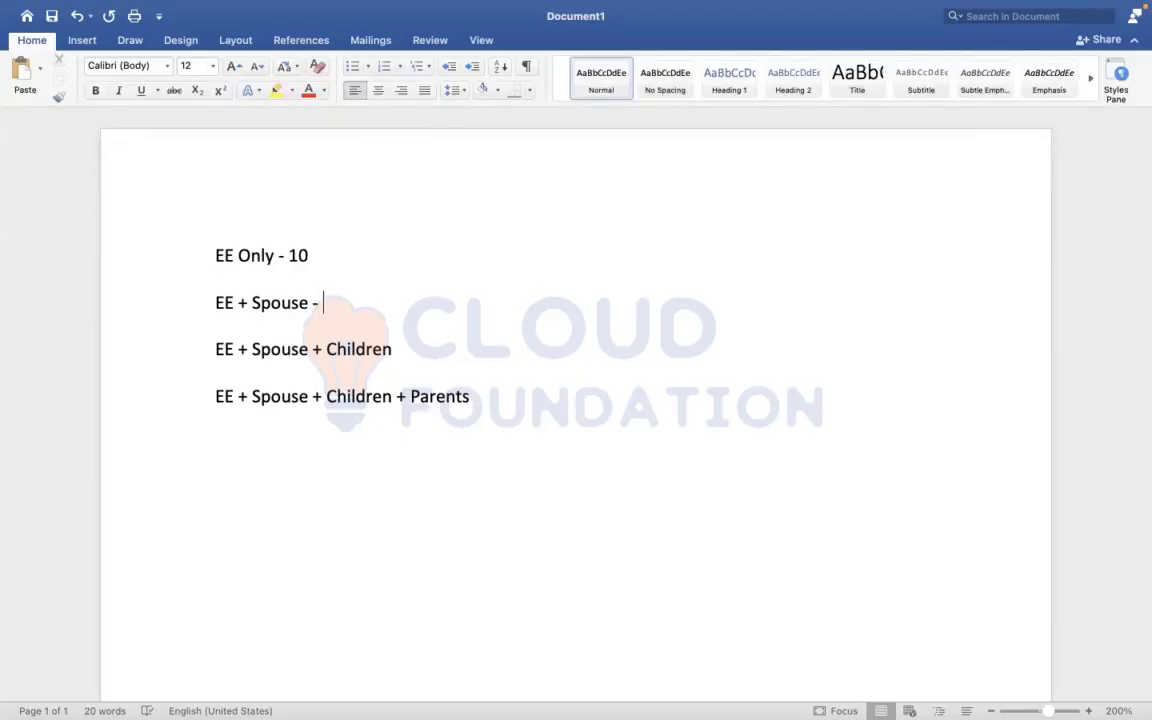
text(20)
Append "= 30" to the EE + Spouse + Children line and "= 50" to the line ending in Parents
click(405, 340)
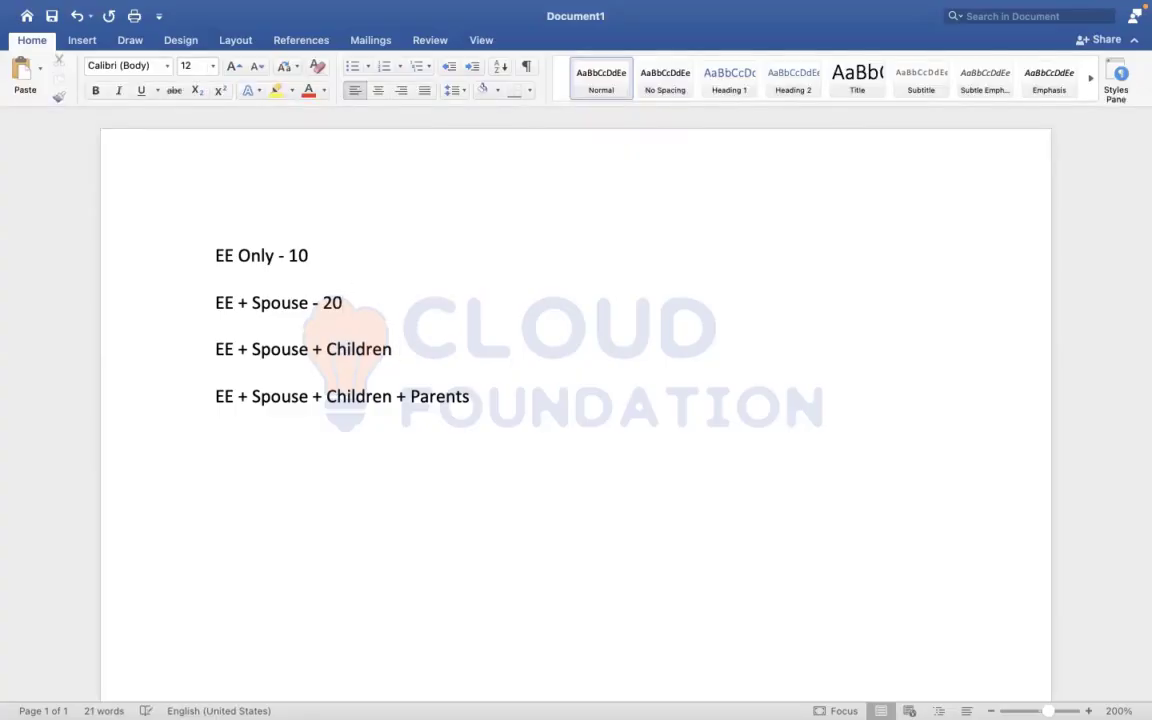
text(= 30)
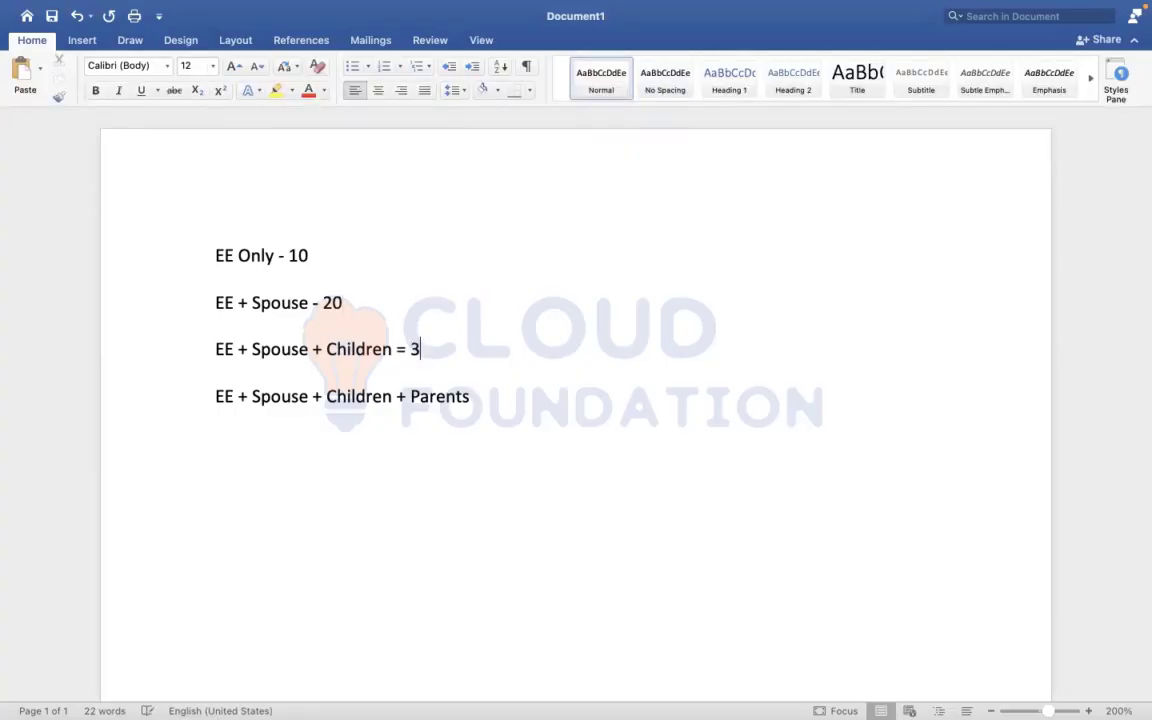
click(486, 396)
text(= 50)
Highlight the EE Only, EE + Spouse and EE + Spouse + Children lines one after another to review each coverage level
drag(211, 257, 414, 267)
click(193, 313)
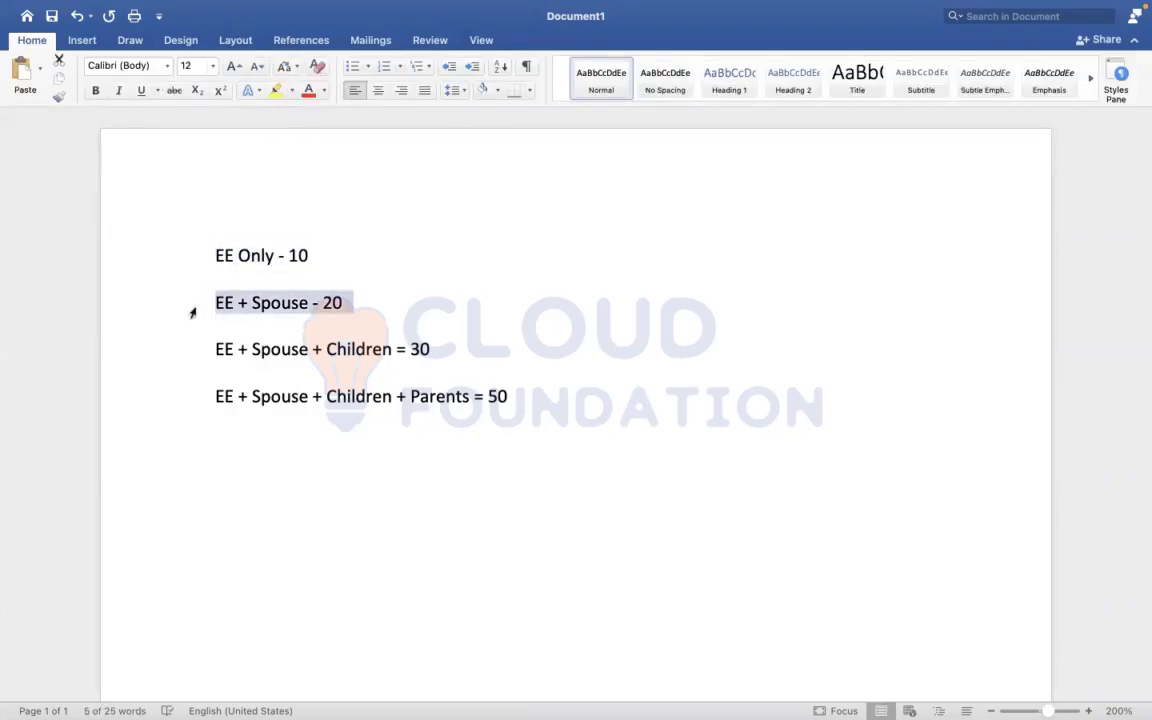
click(203, 361)
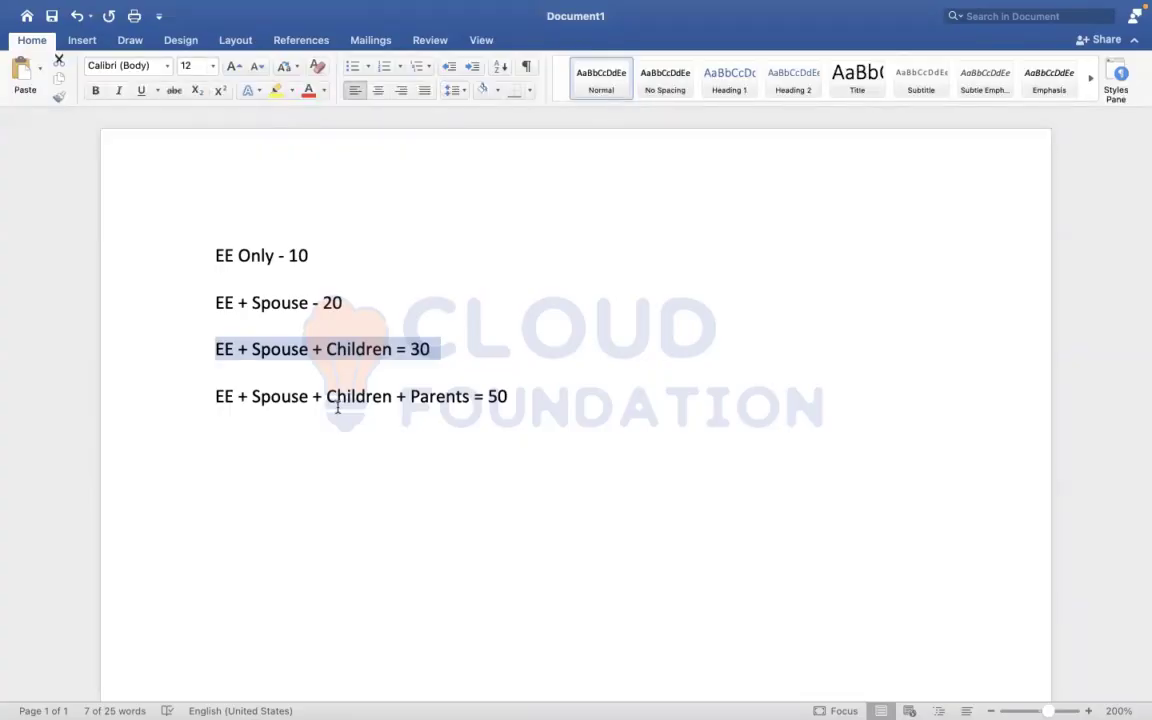
Switch to Workday and search for "create relation"
key(ctrl+Right)
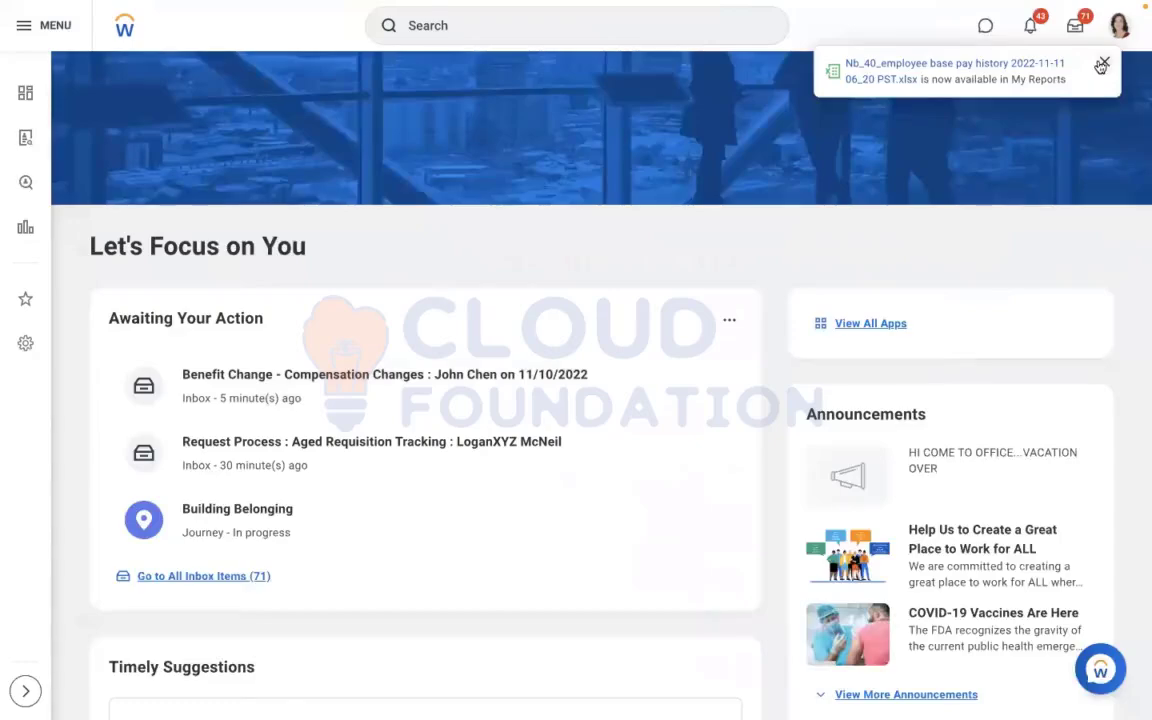
click(545, 33)
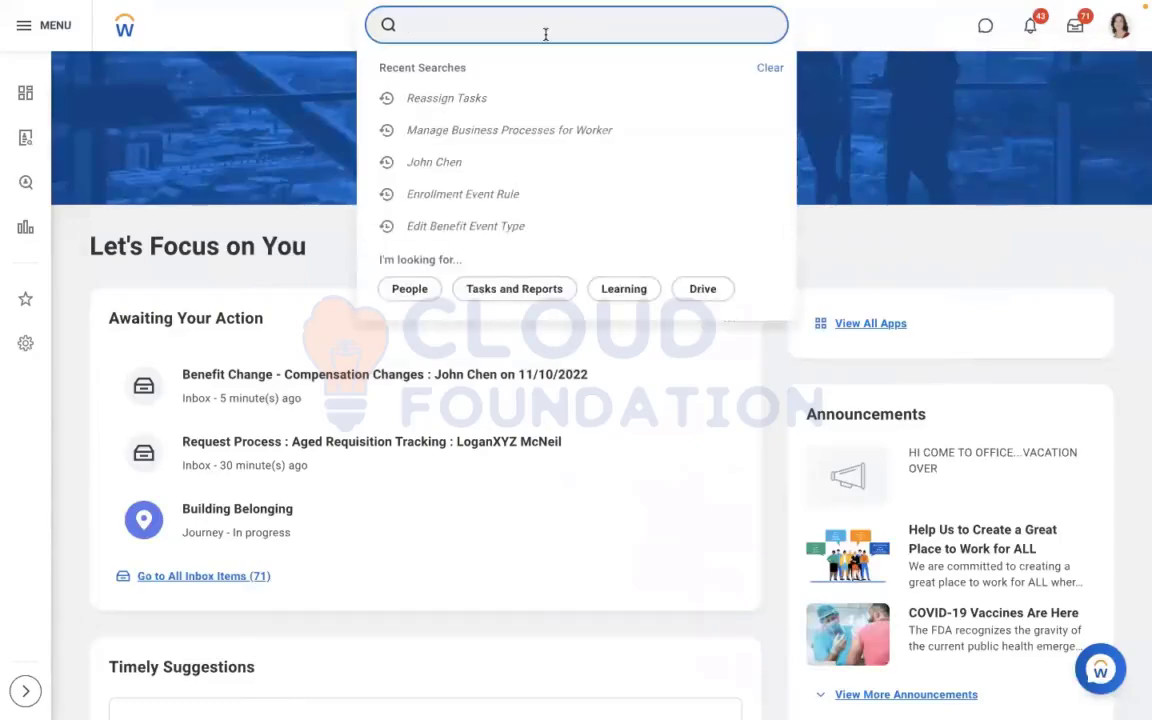
text(create )
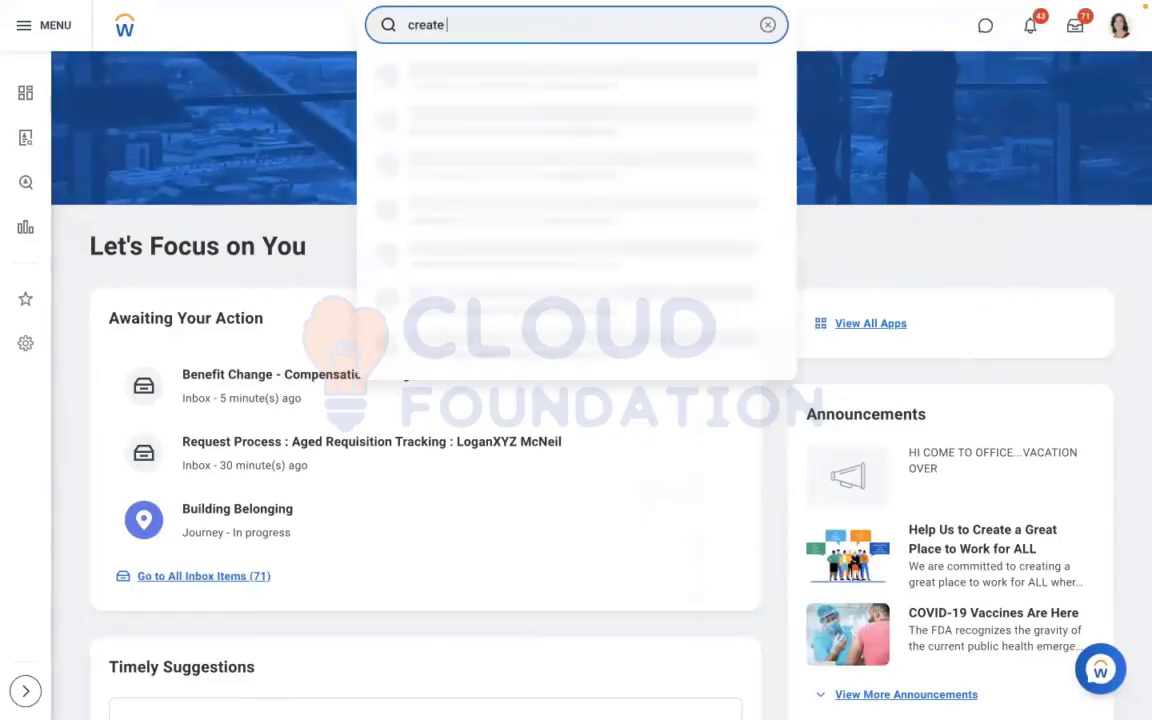
text(realtion)
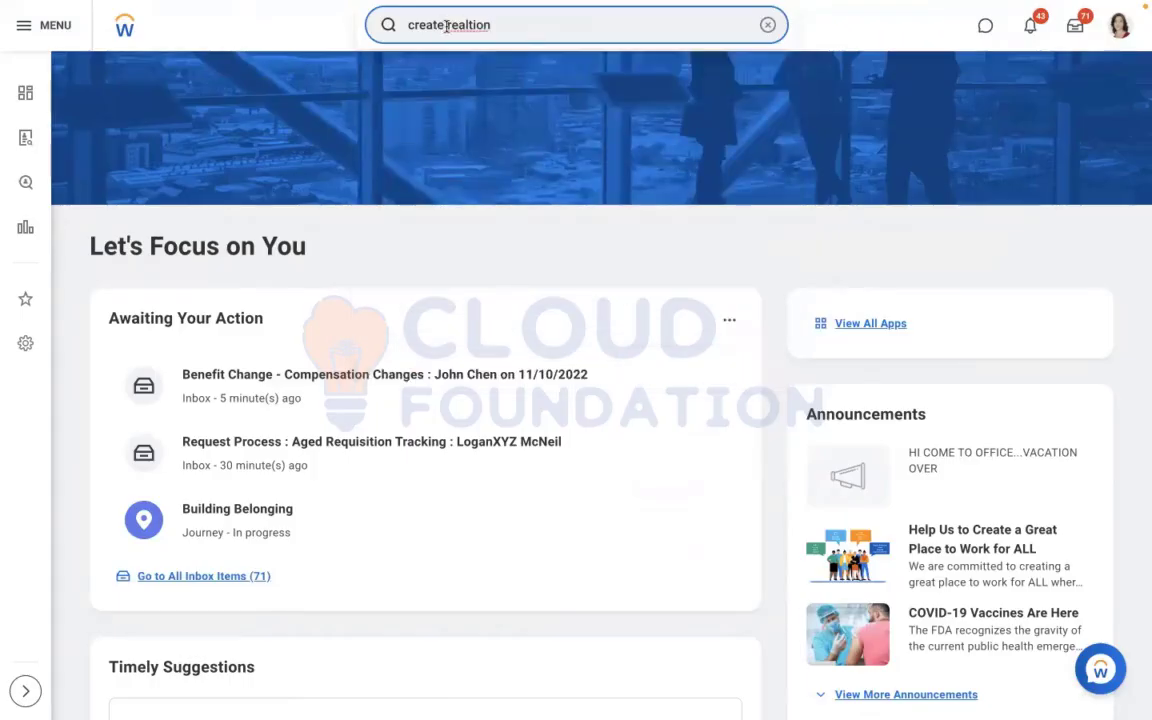
key(BackSpace)
key(BackSpace)
key(BackSpace)
key(BackSpace)
key(BackSpace)
key(BackSpace)
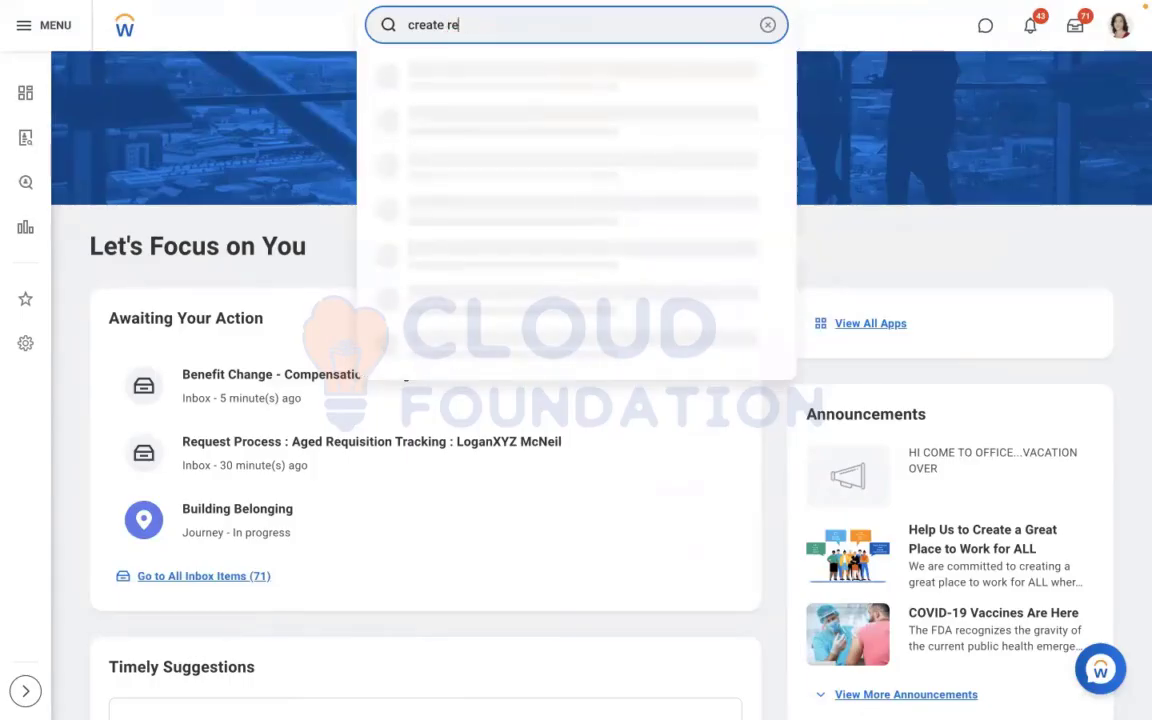
text(lation)
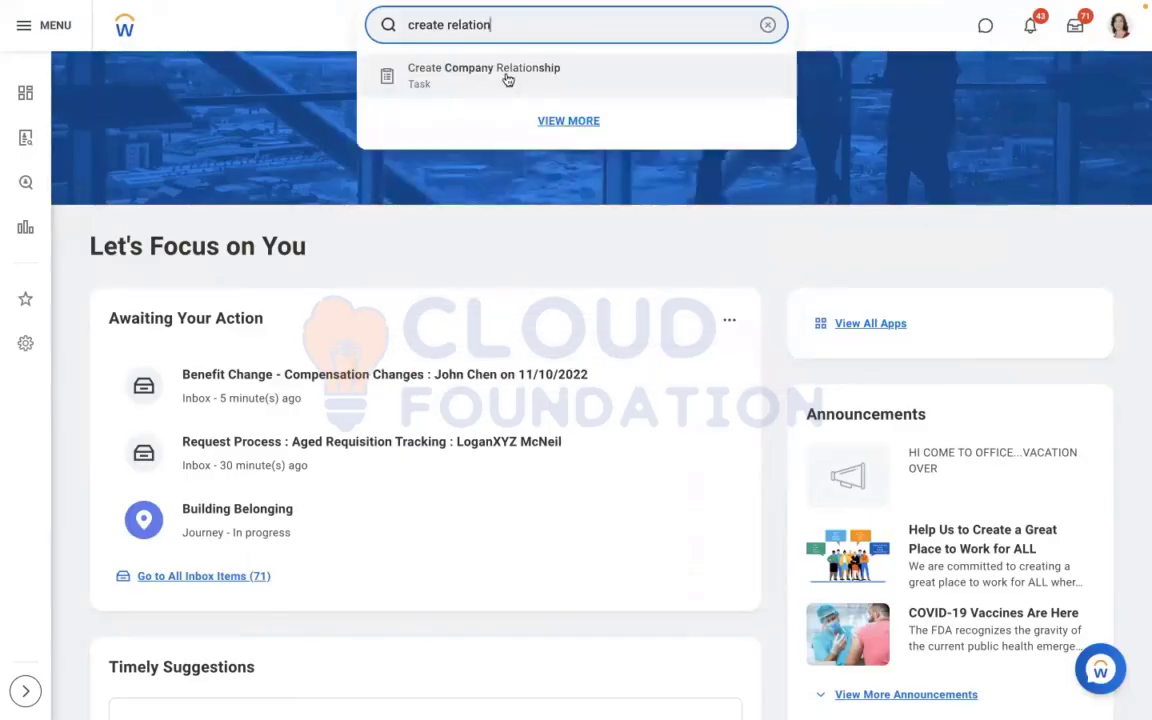
Change the search to "maintain relation" and open the Maintain Related Person Relationships task
double_click(401, 24)
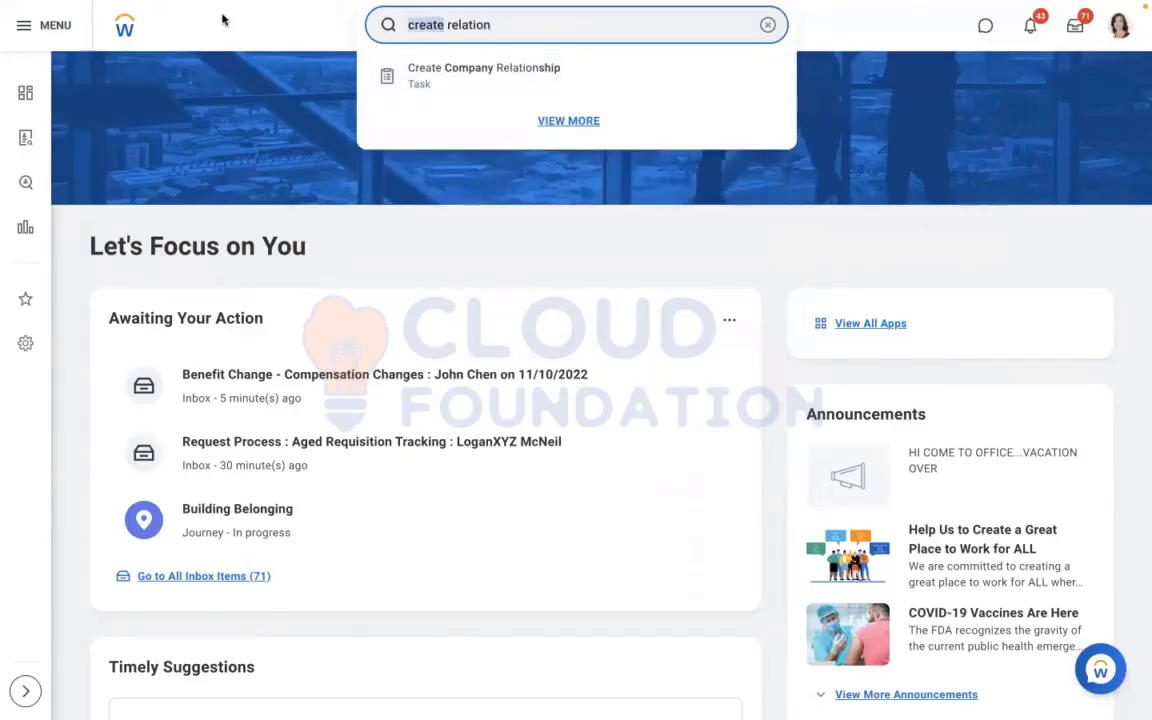
text(maintain)
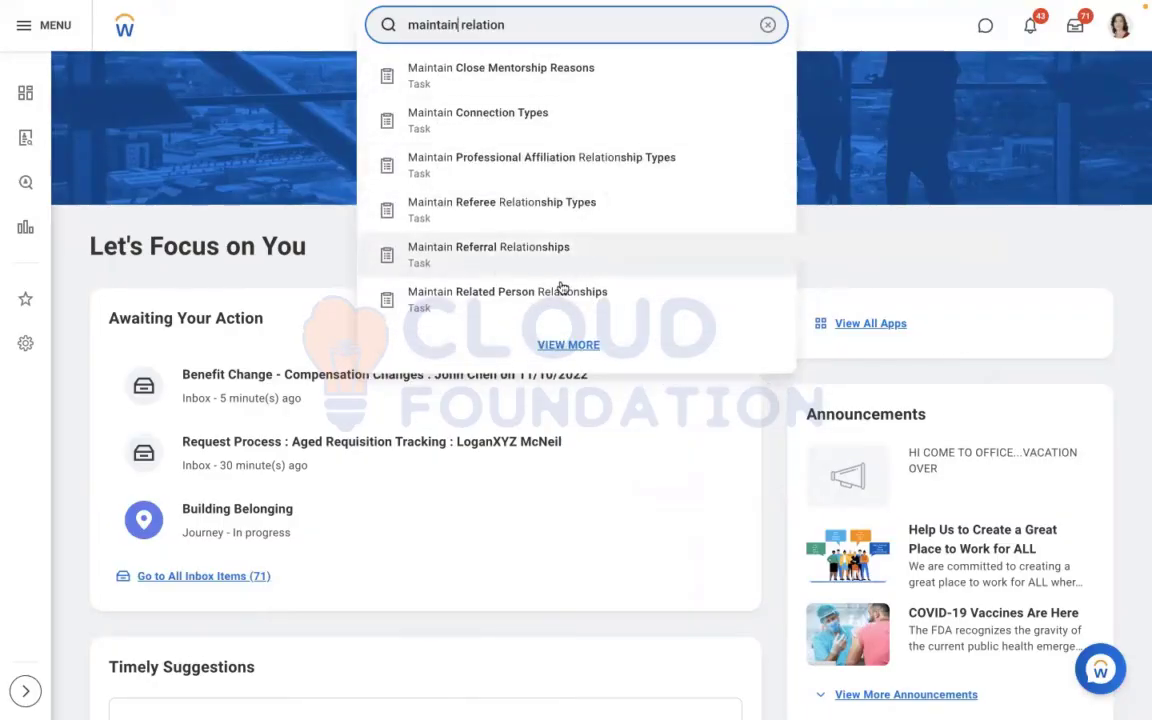
click(510, 303)
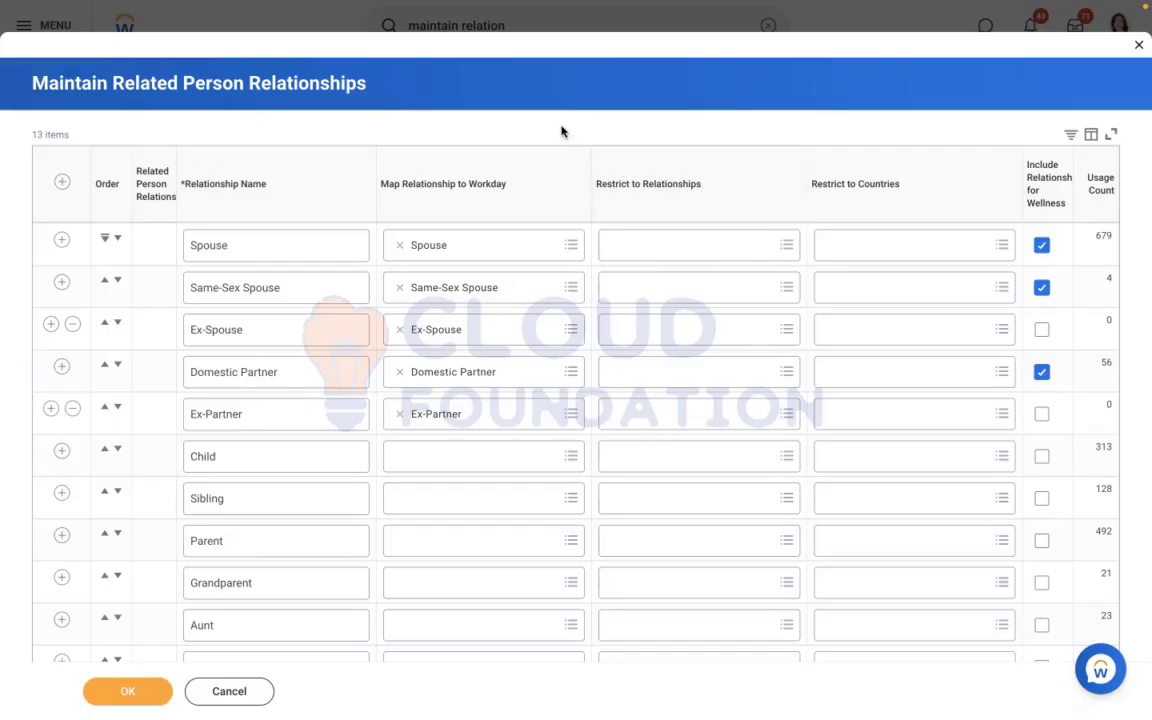
Examine the Workday mapping options available for the Child relationship without choosing one
scroll(561, 131, down, 1)
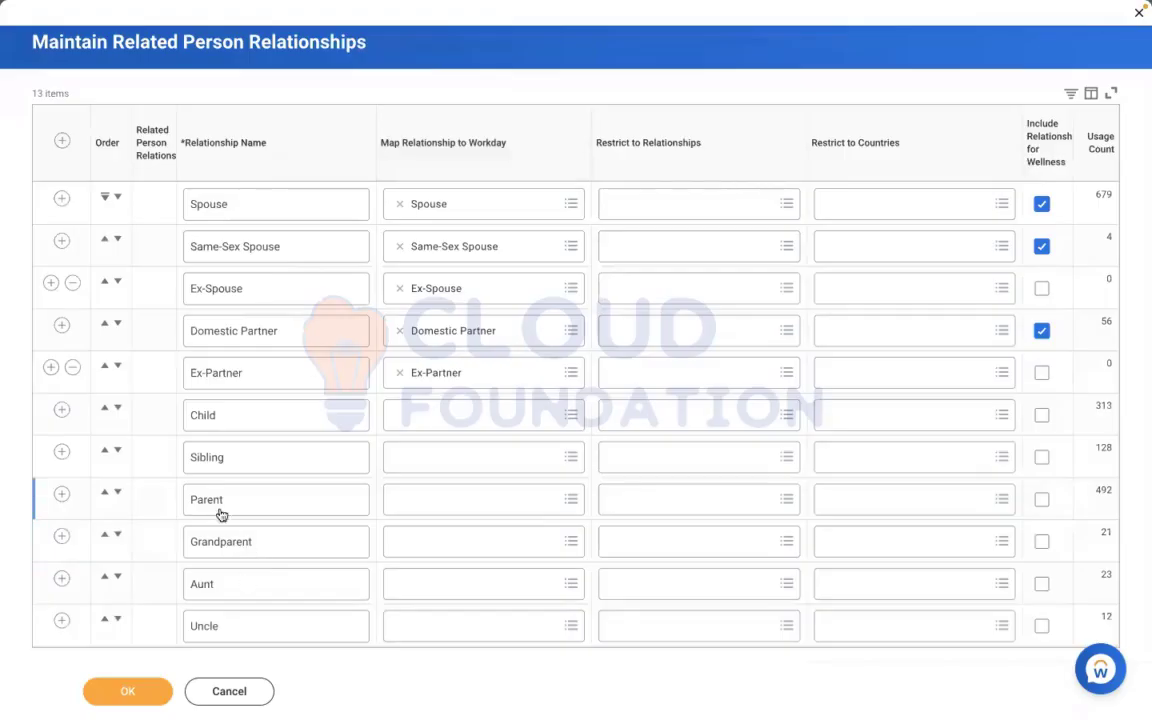
click(436, 420)
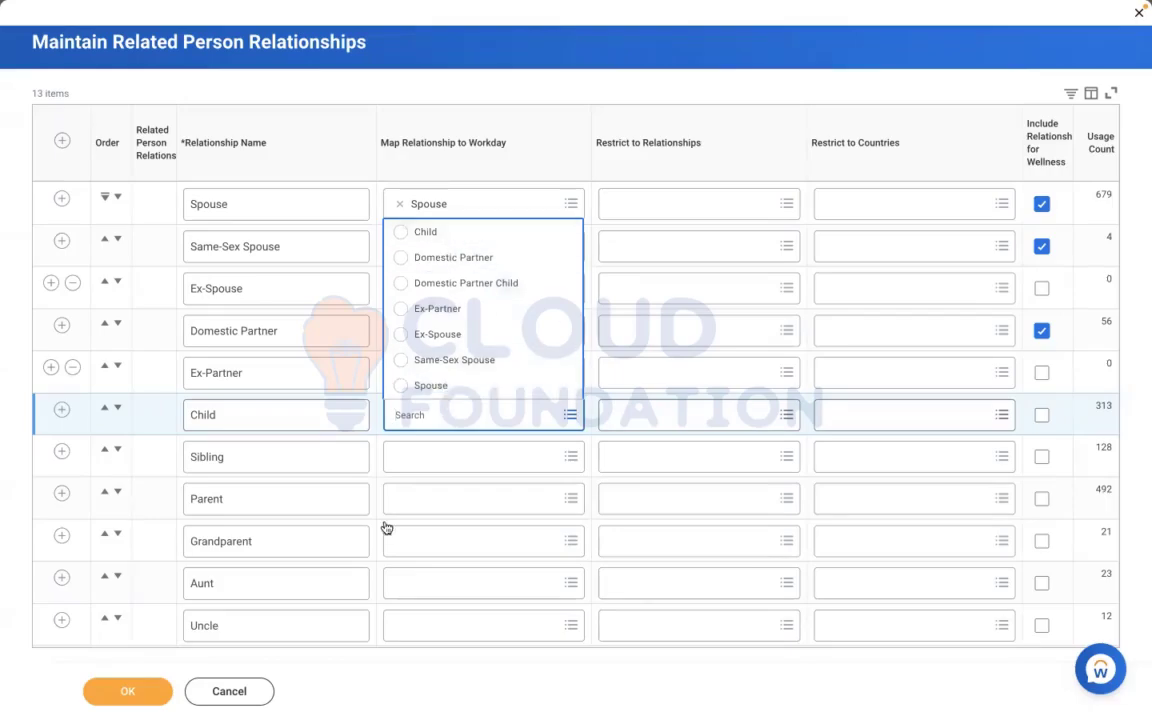
click(590, 600)
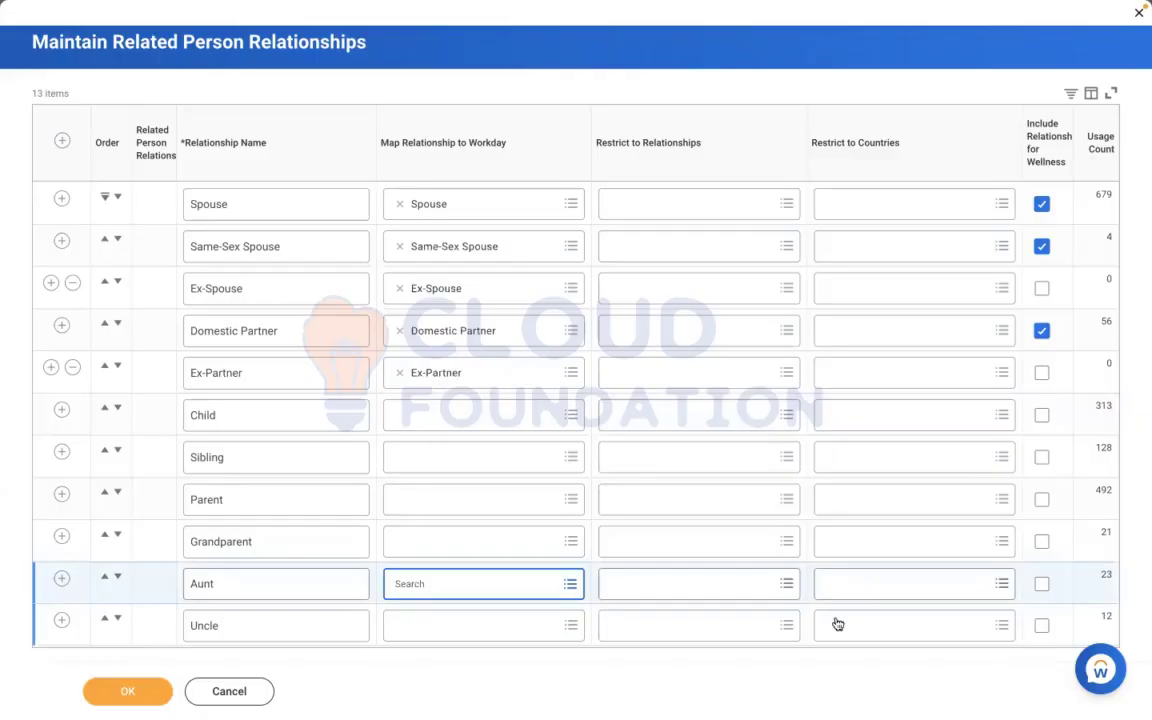
Add a relationship named "Girl Child" directly below Spouse and map it to the Workday relationship Child
click(62, 198)
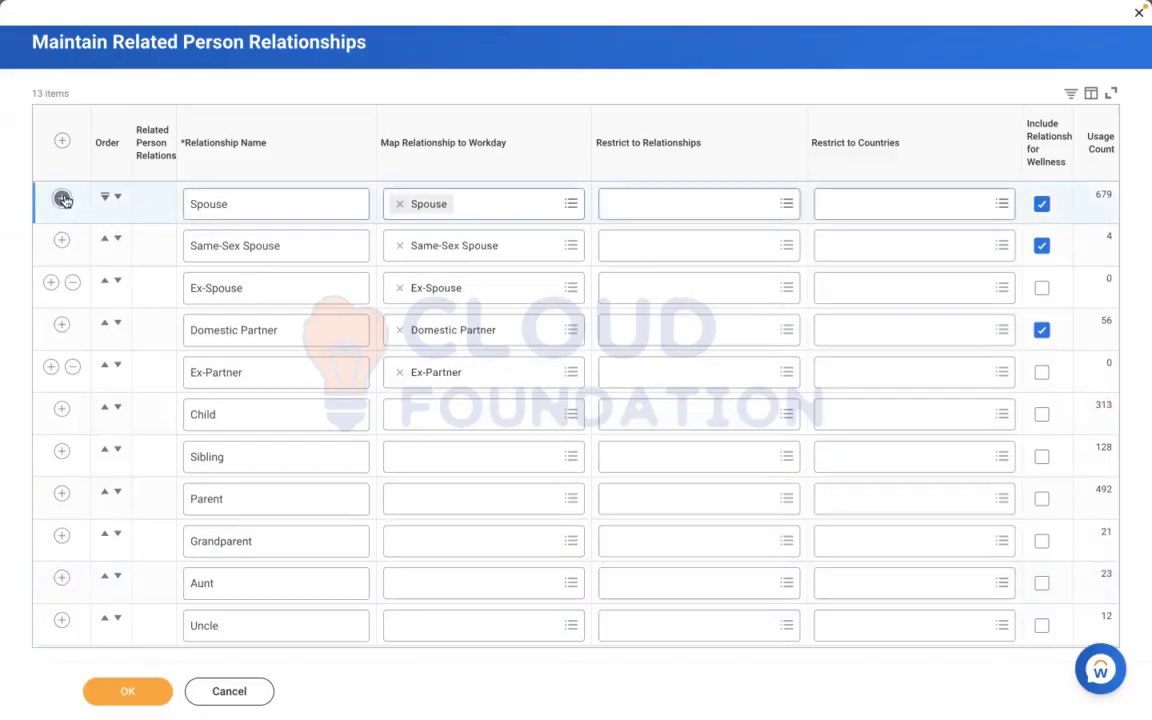
double_click(282, 202)
click(253, 242)
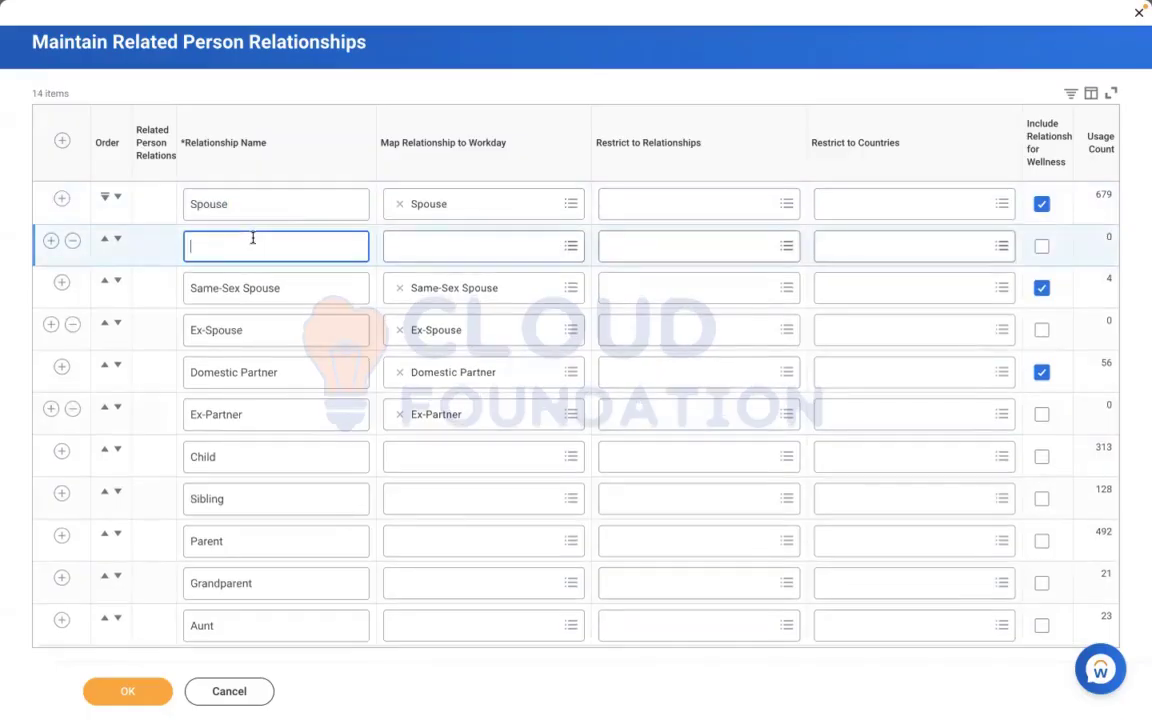
text(Girl Child)
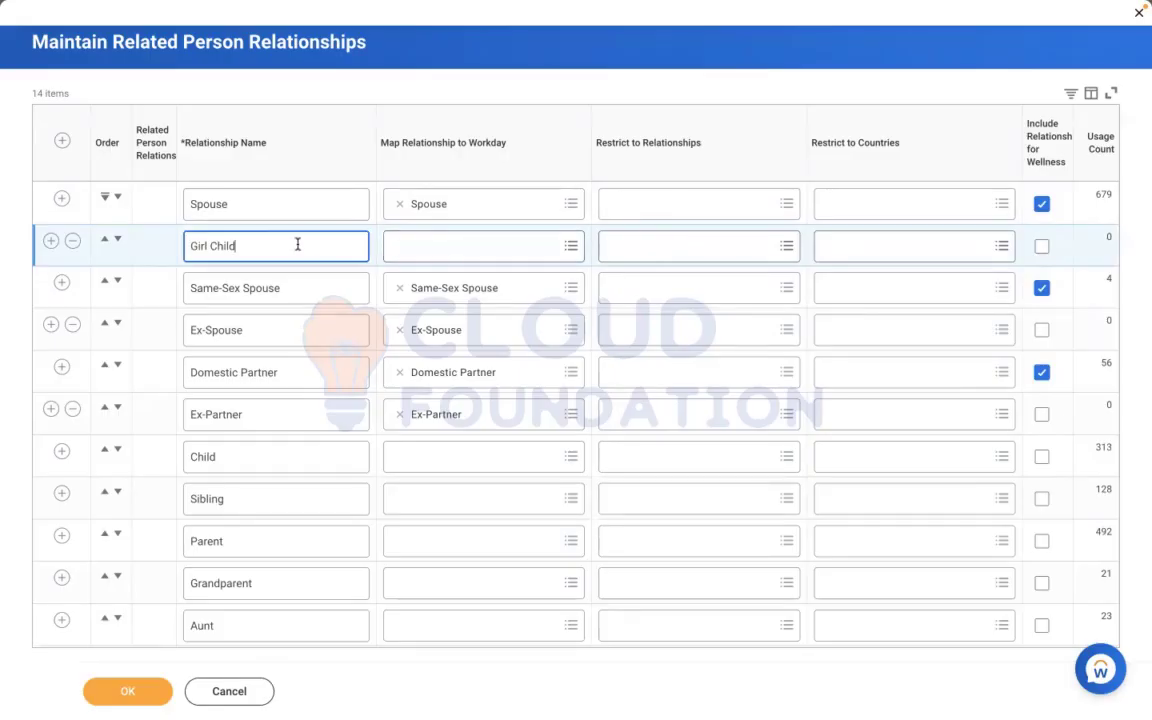
click(465, 245)
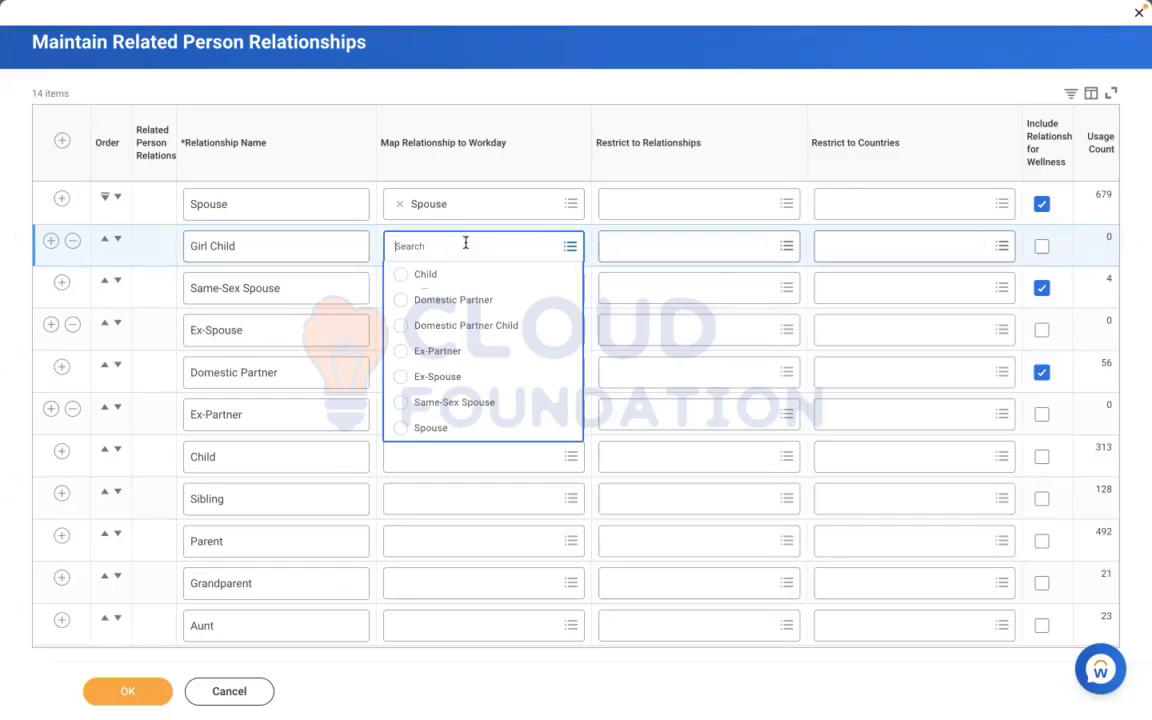
click(424, 276)
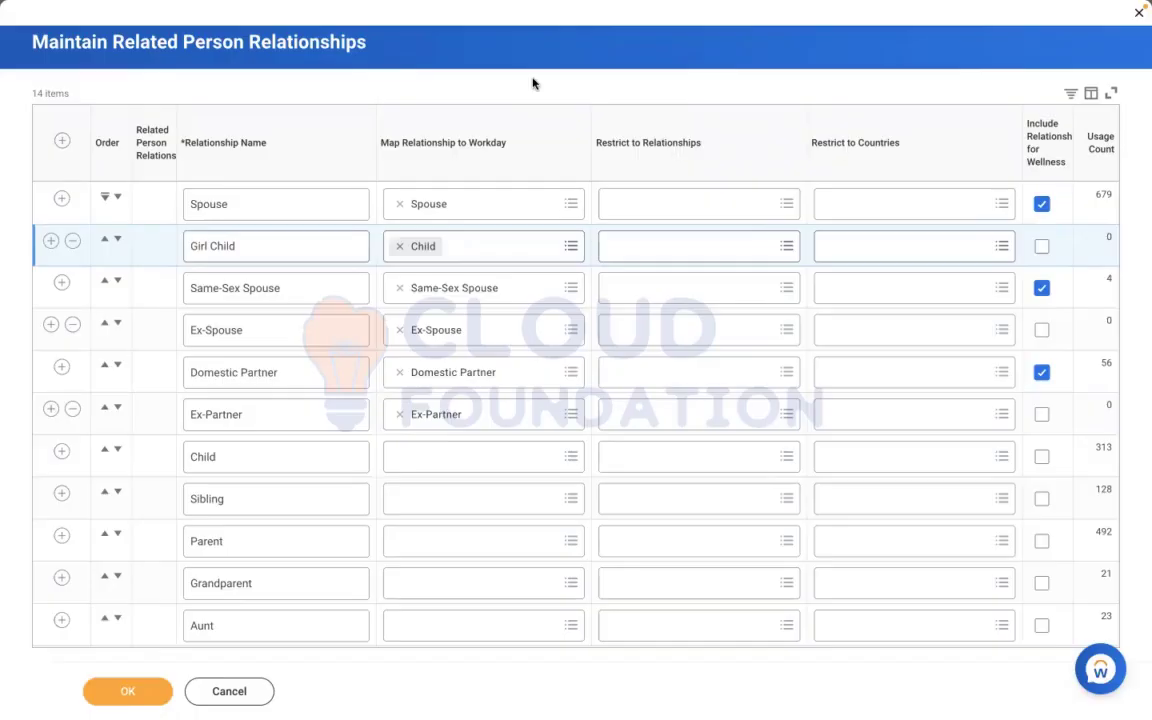
Insert a blank relationship row below Girl Child and rename the Girl Child relationship as "Daughter"
click(50, 240)
click(229, 288)
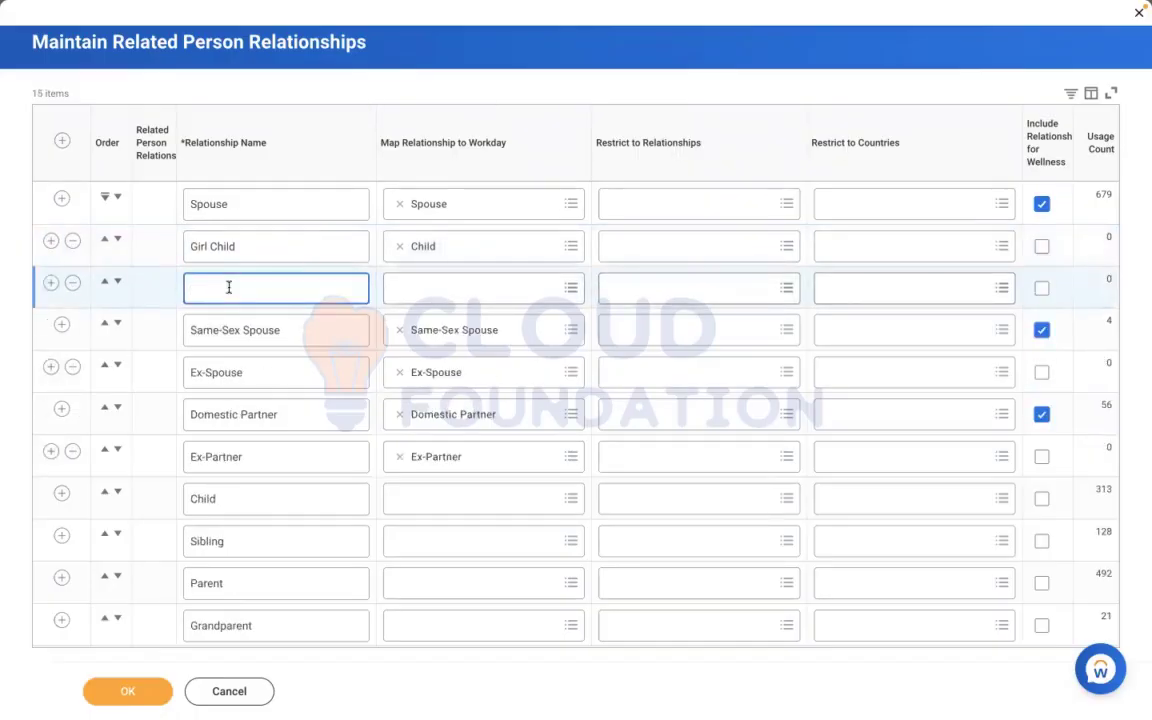
triple_click(267, 245)
text(D)
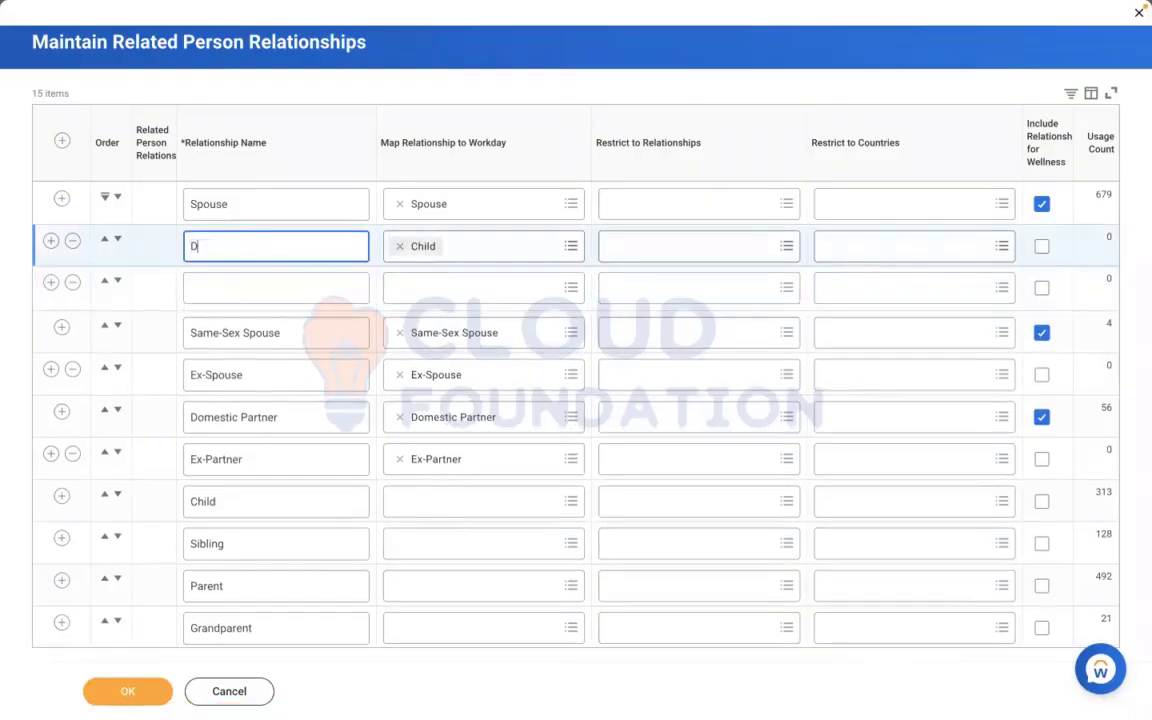
text(aughter)
Name the blank relationship below Daughter "Son" and map it to the Workday relationship Child
click(285, 288)
text(Son)
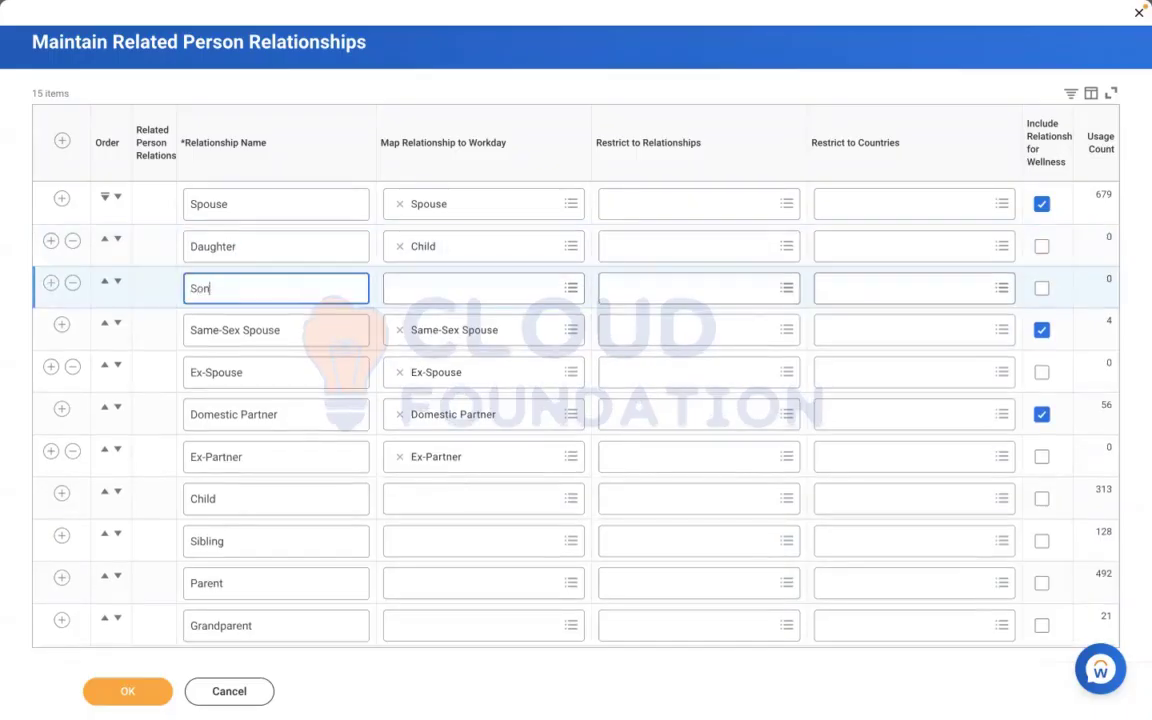
click(465, 288)
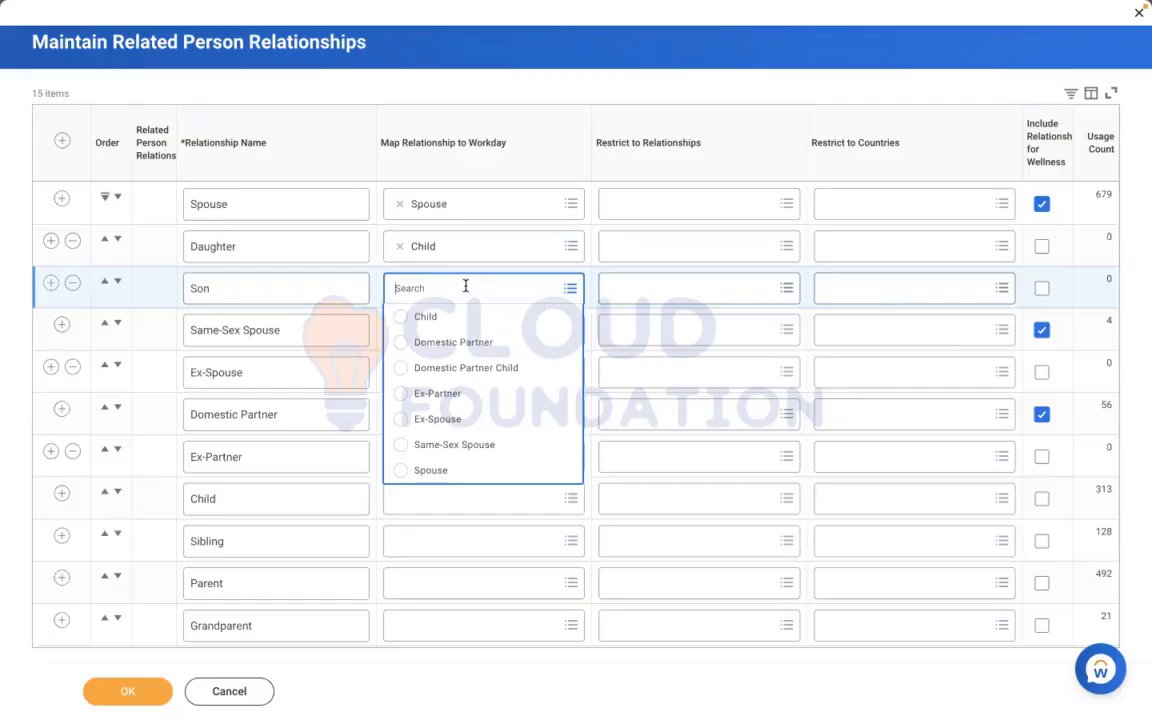
click(447, 316)
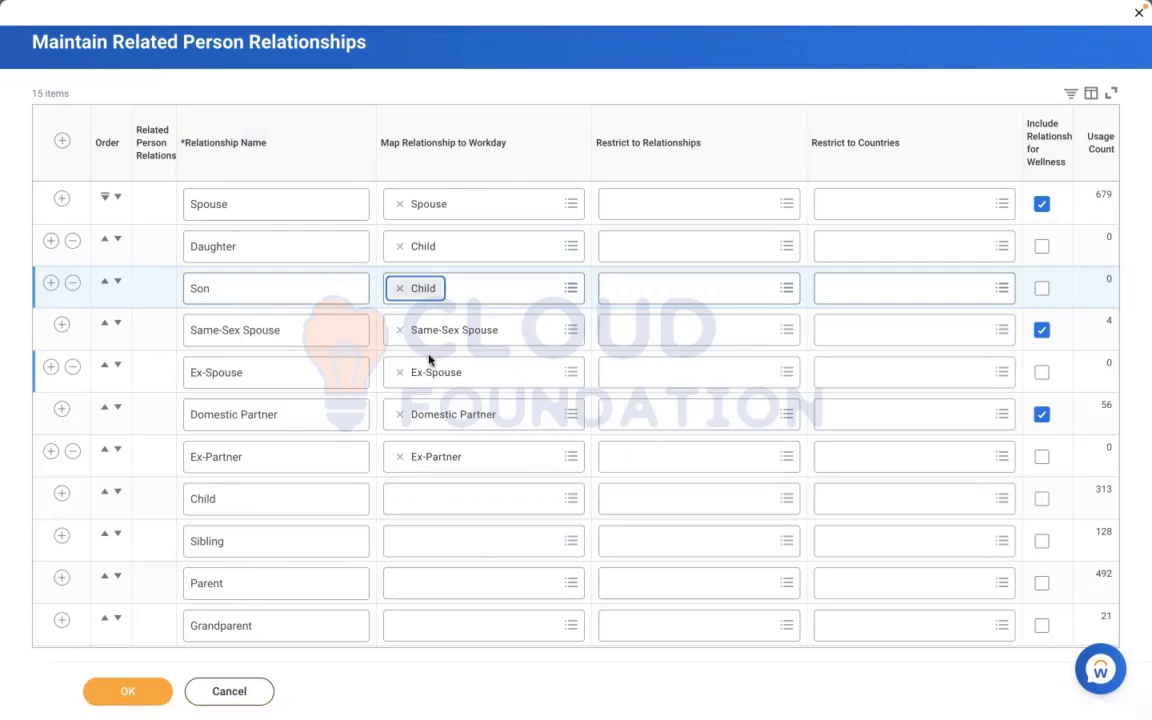
Try restricting the Spouse relationship to Dependent and Beneficiary, clear both, and view the restriction options for Son without choosing one
click(646, 206)
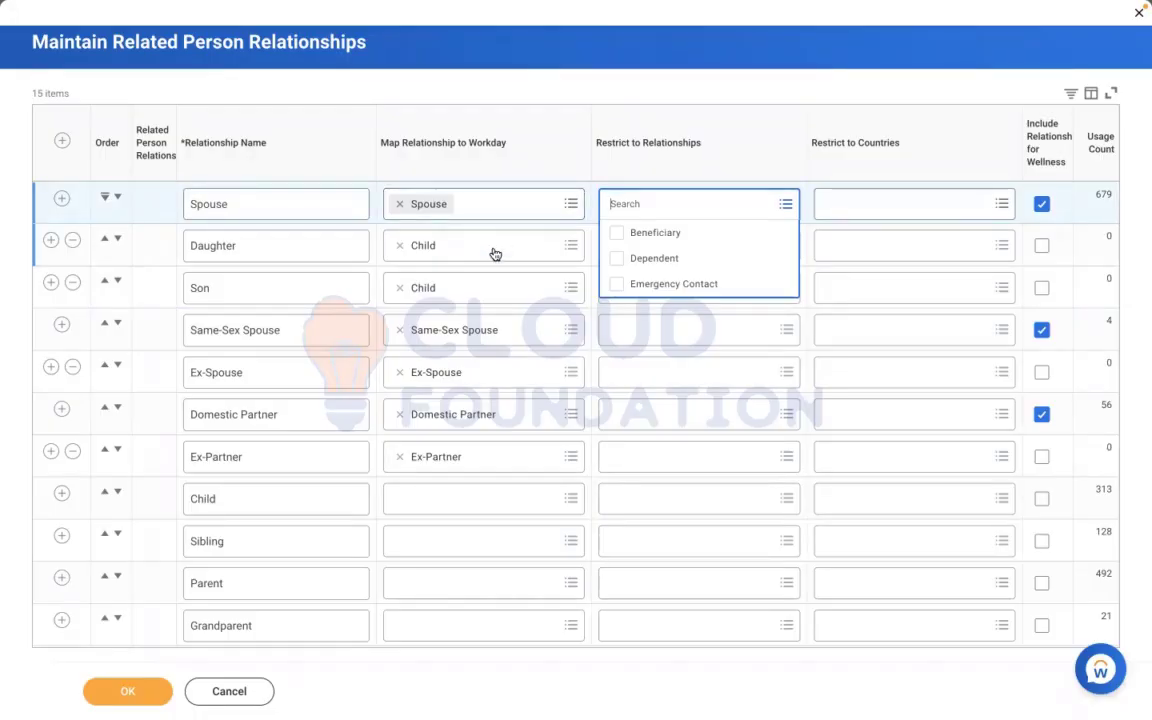
click(620, 259)
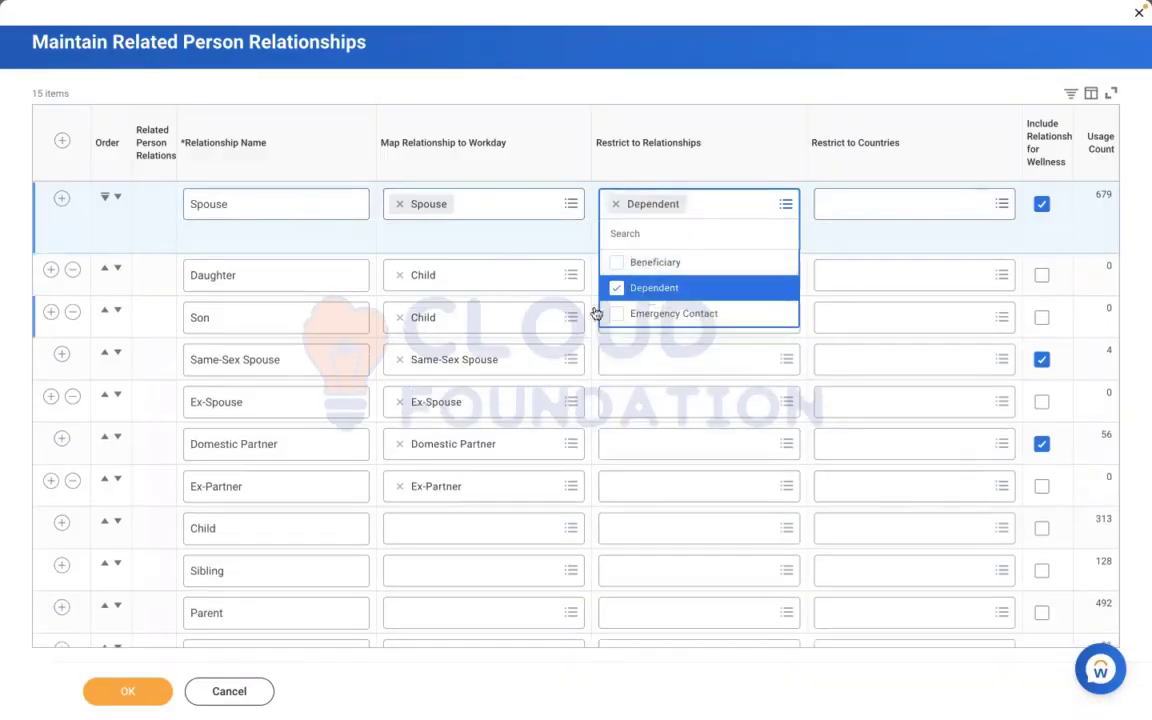
click(616, 262)
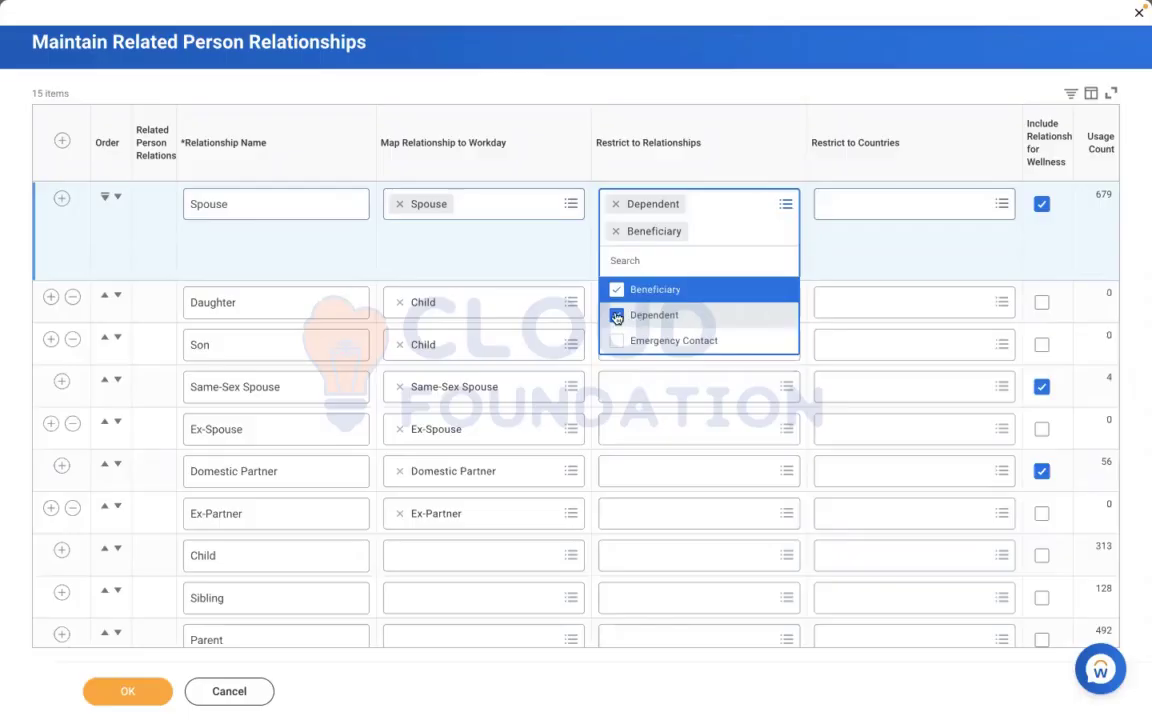
click(635, 315)
click(616, 264)
click(489, 272)
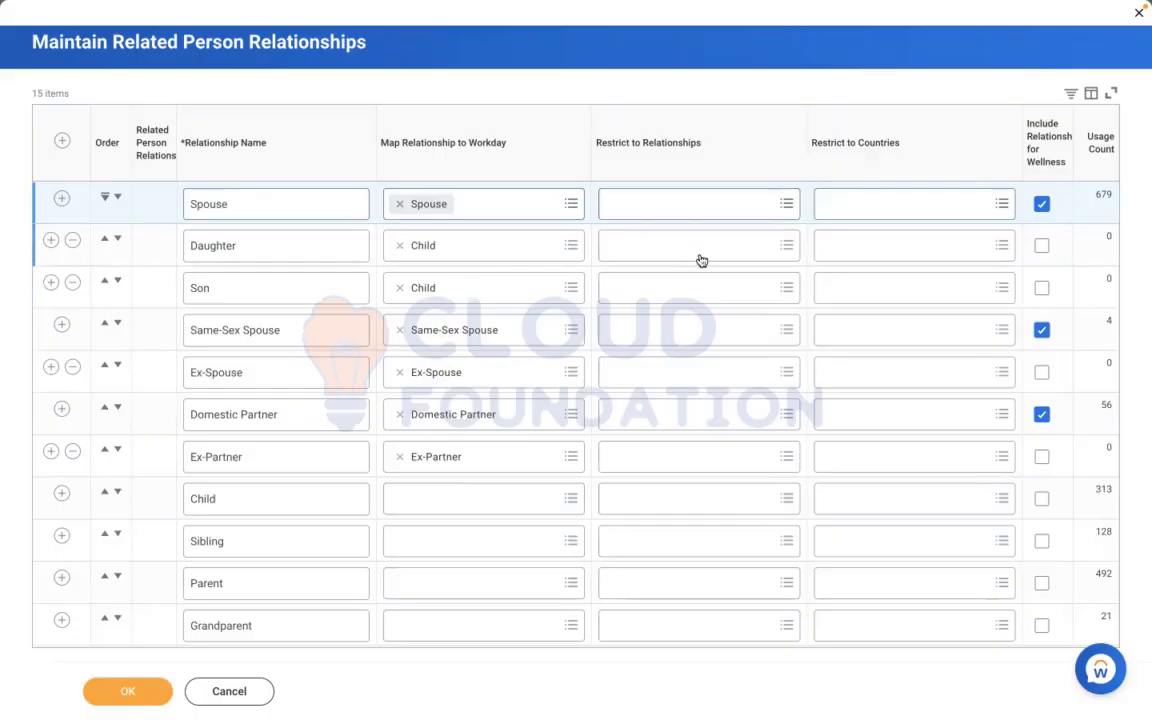
click(692, 288)
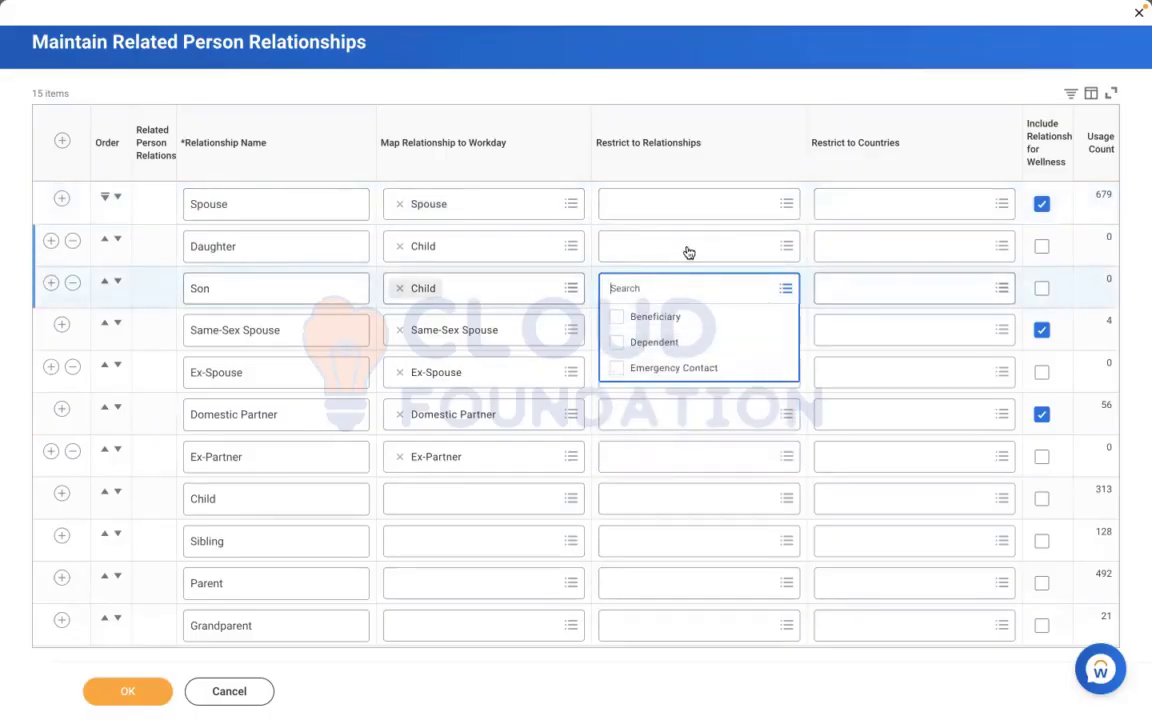
click(625, 79)
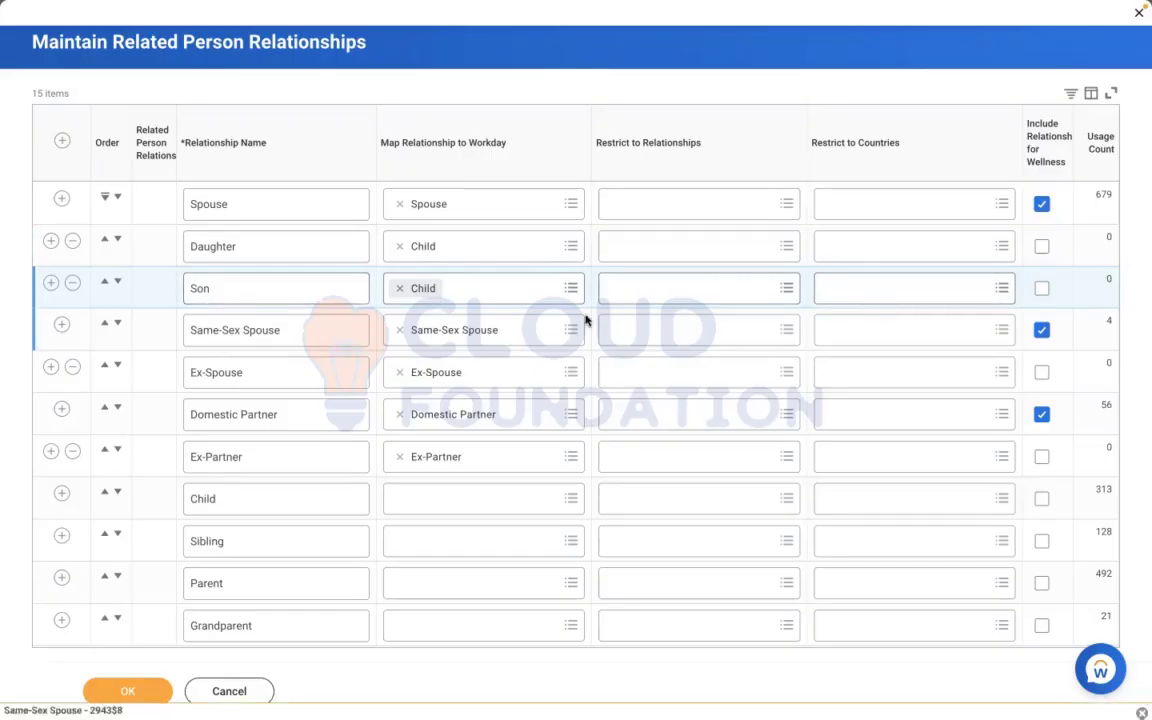
Try restricting the Same-Sex Spouse relationship to the country Australia, and remove that country restriction again
click(870, 320)
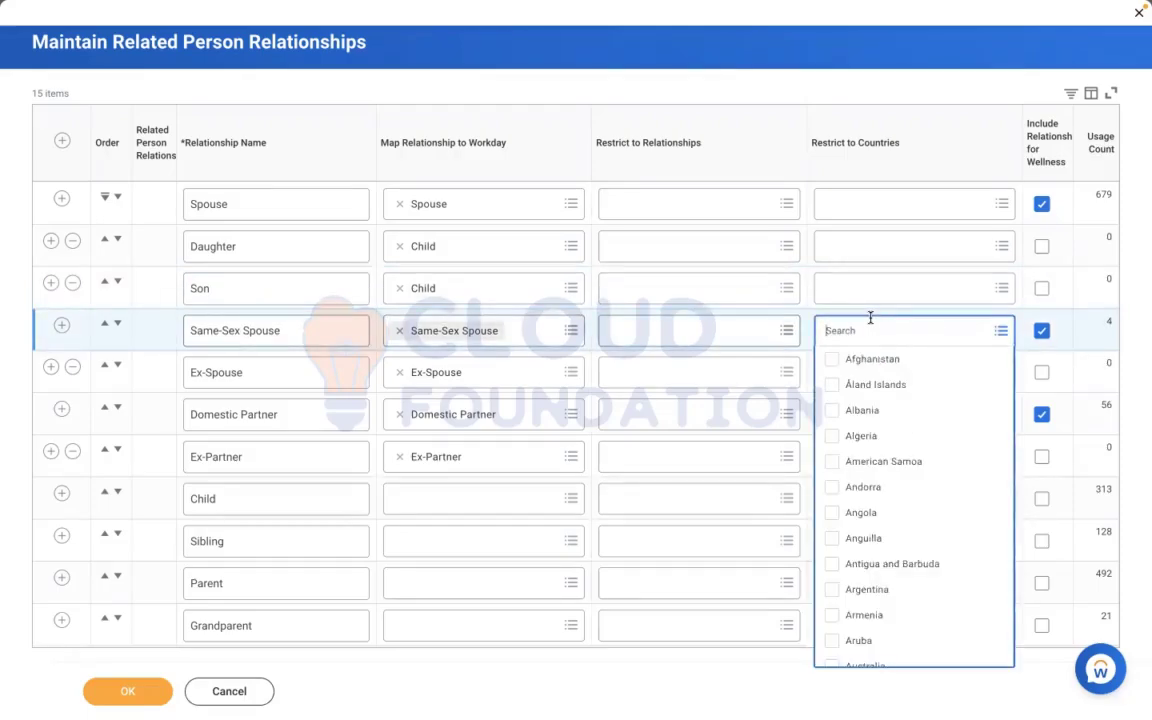
text(Aust)
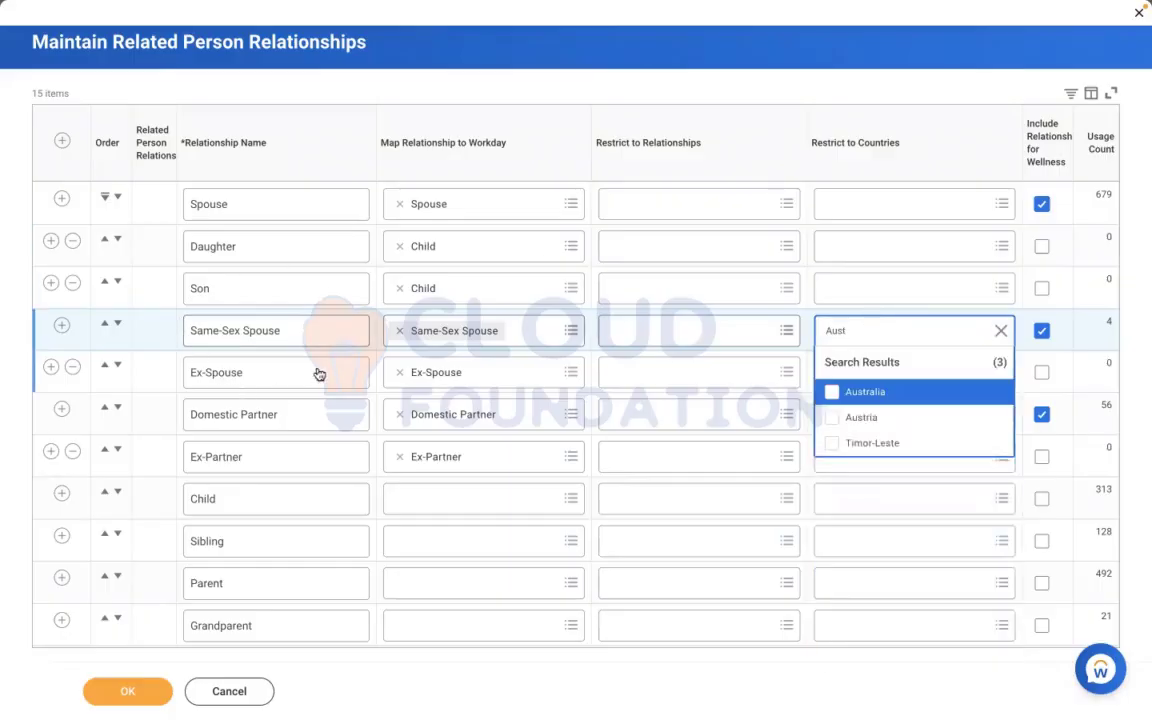
click(888, 392)
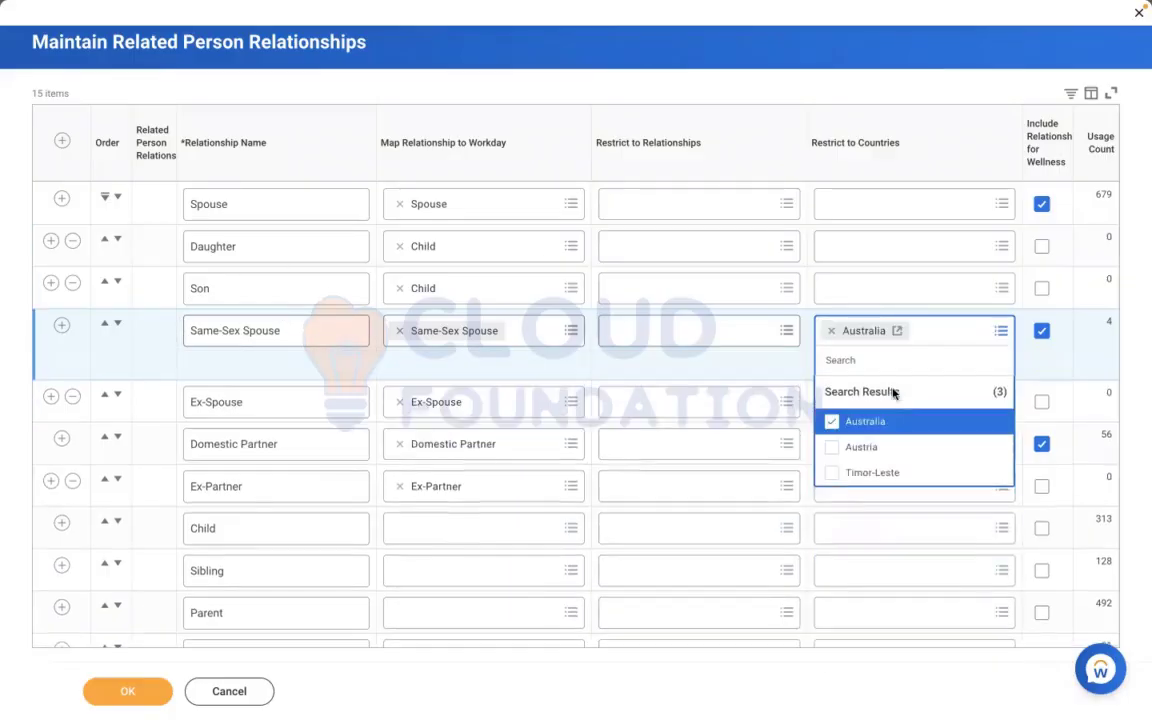
click(679, 90)
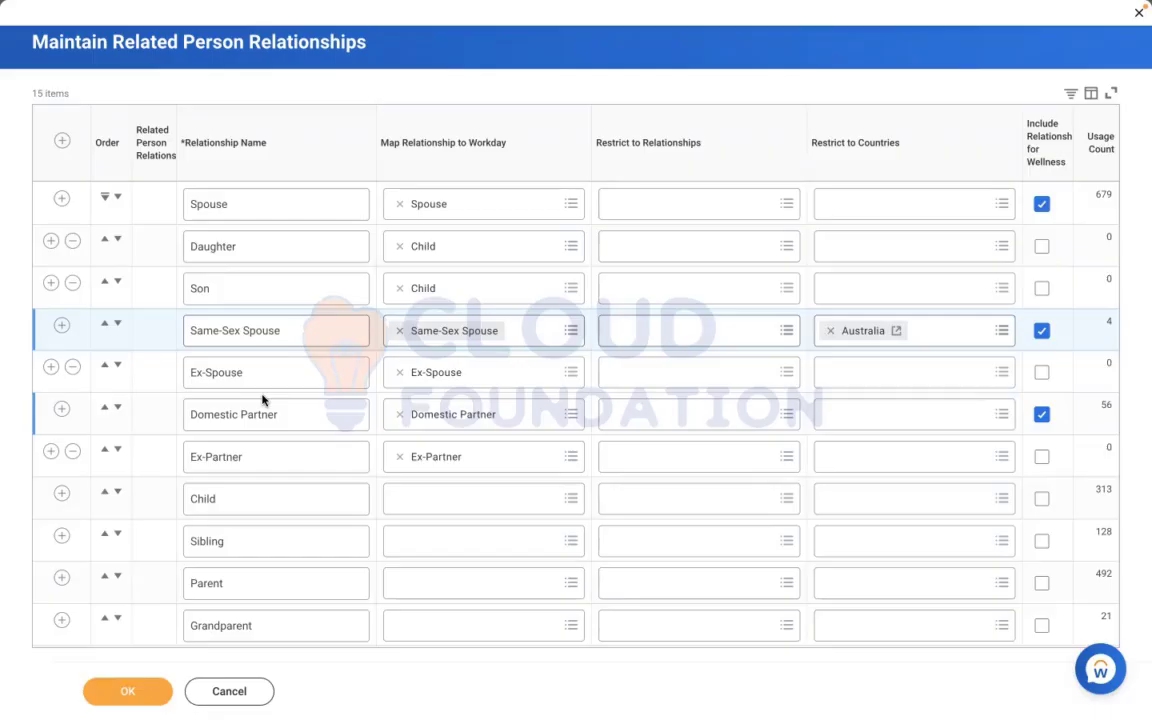
click(831, 332)
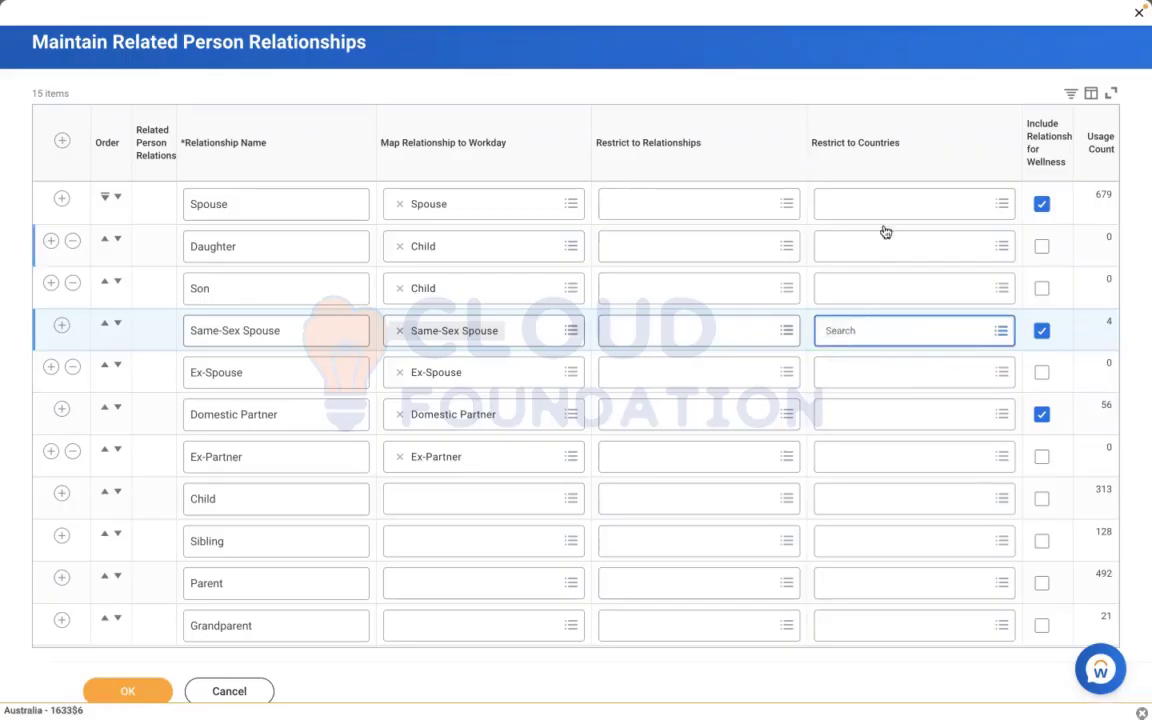
click(867, 50)
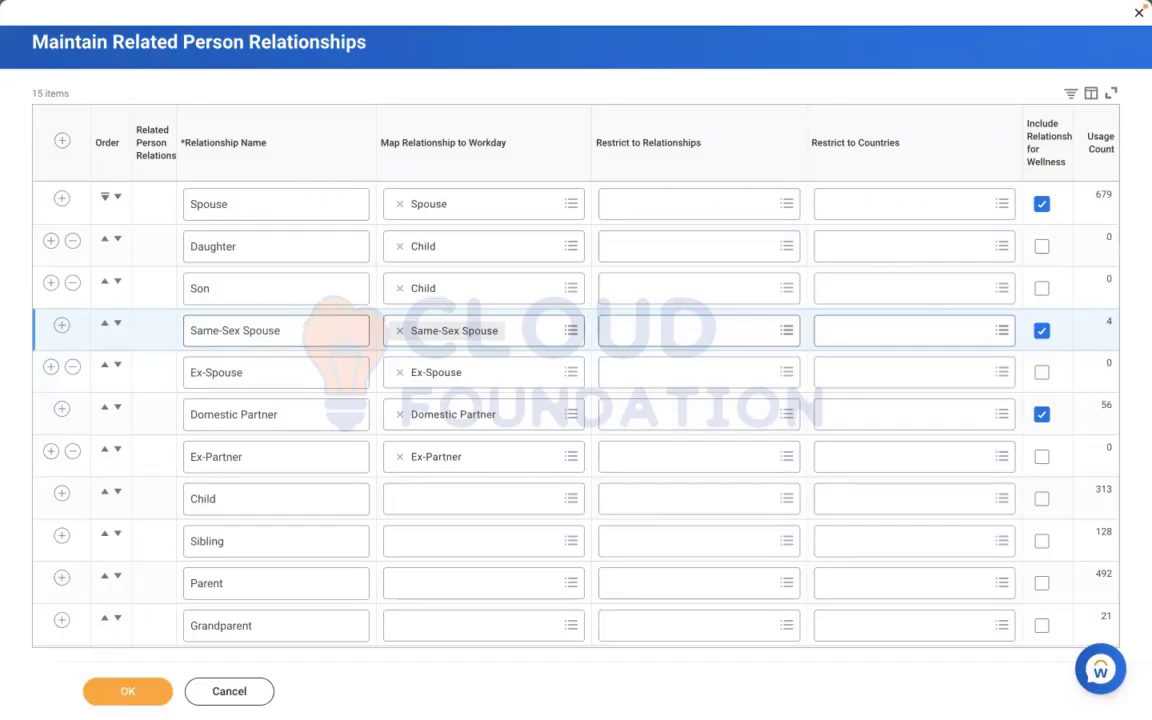
Cancel the Maintain Related Person Relationships task and discard its changes
click(230, 691)
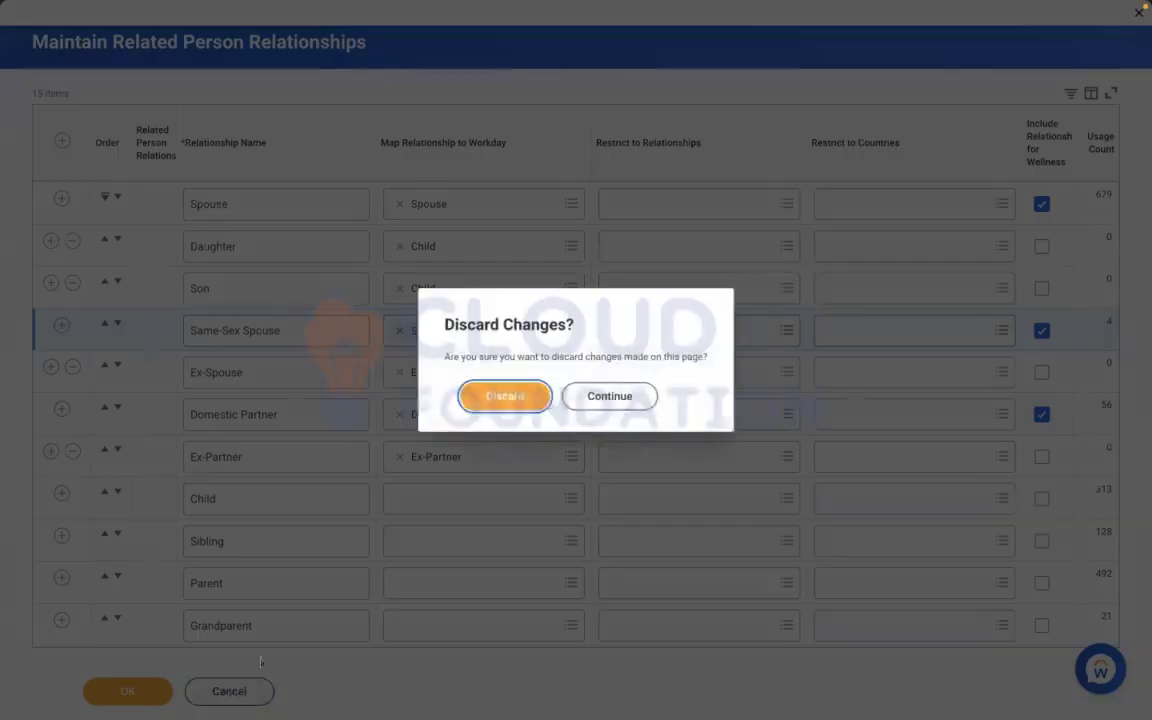
click(506, 398)
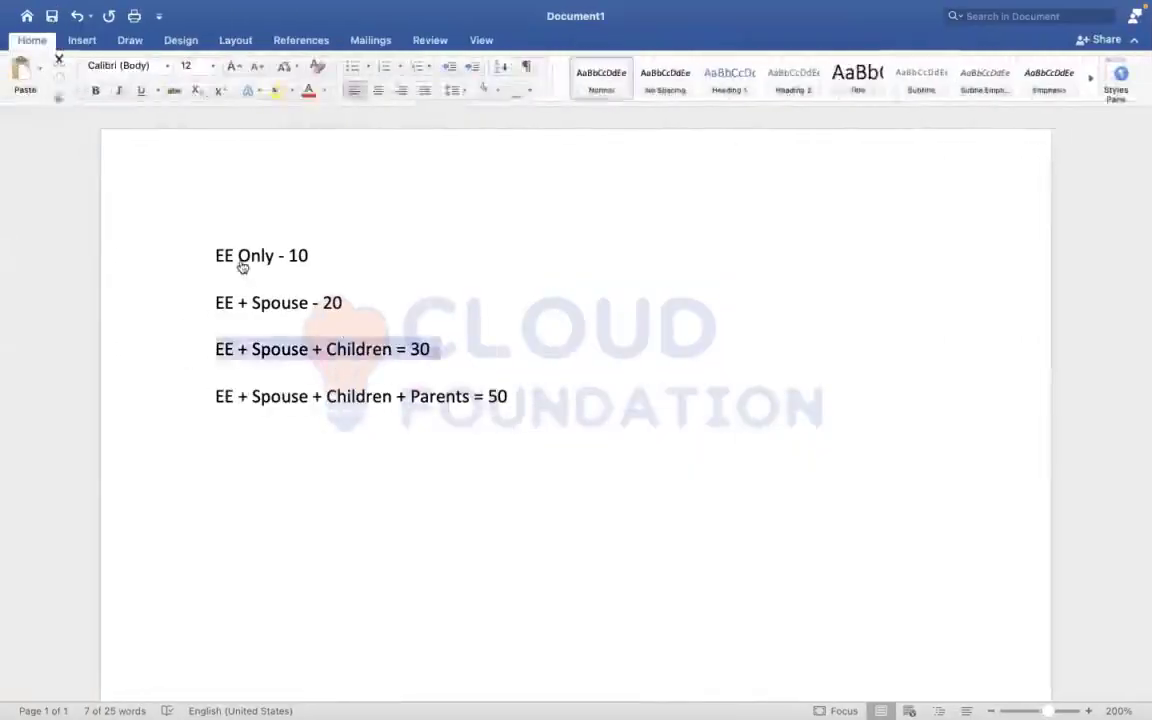
click(240, 262)
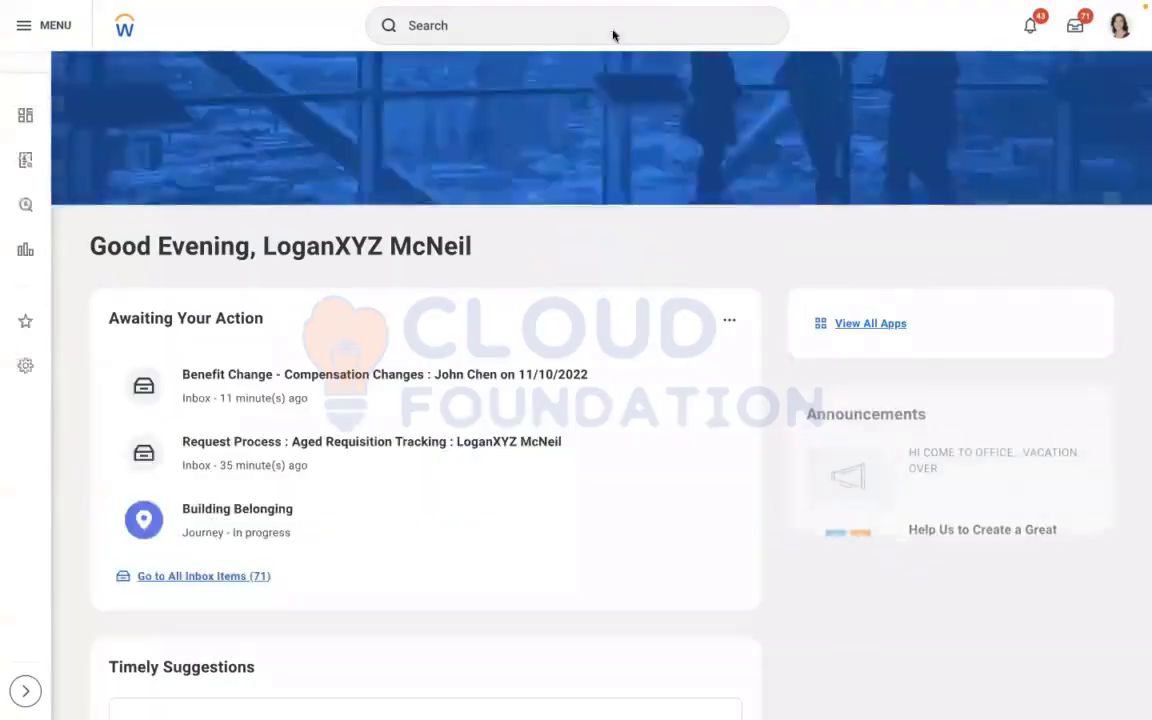
Search for "create health cov", shorten the search to "health cov", and open the Health Care Coverage Targets report
click(613, 47)
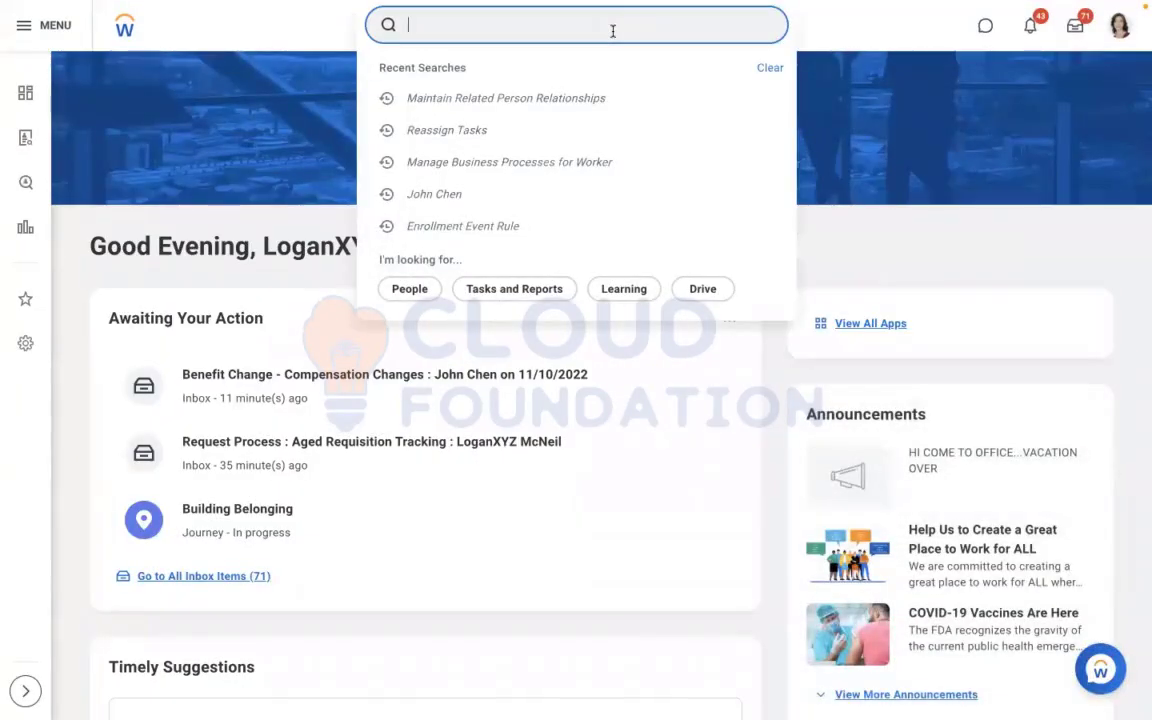
text(create h)
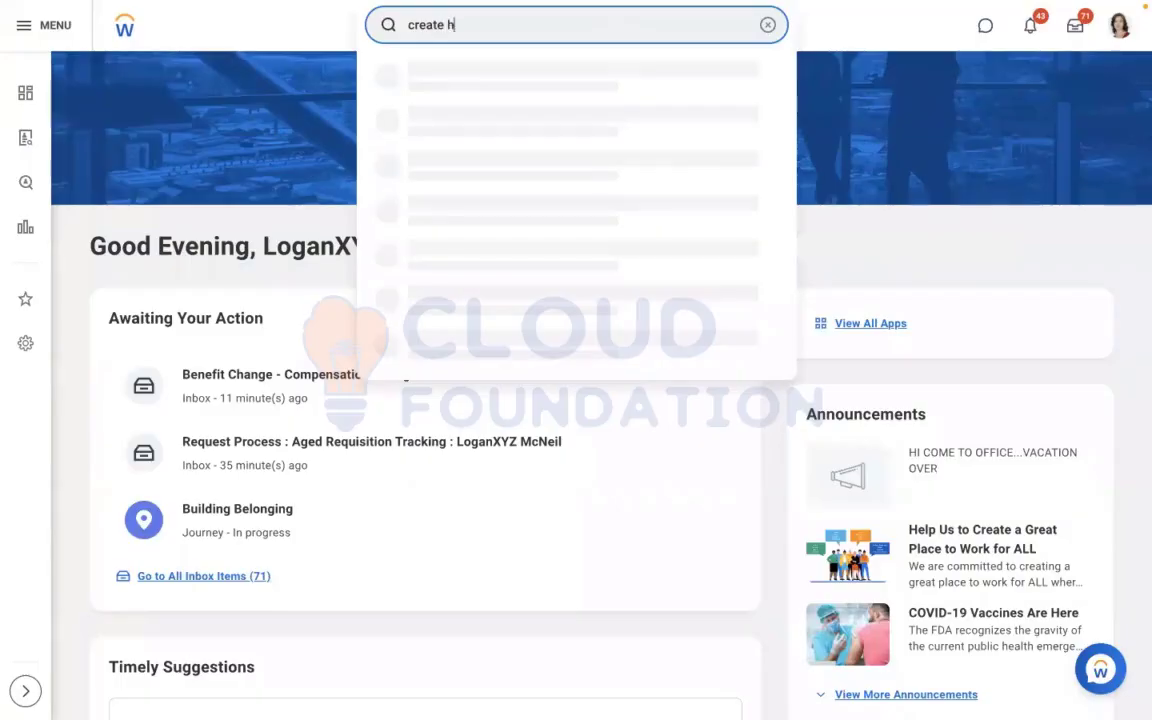
text(ealth )
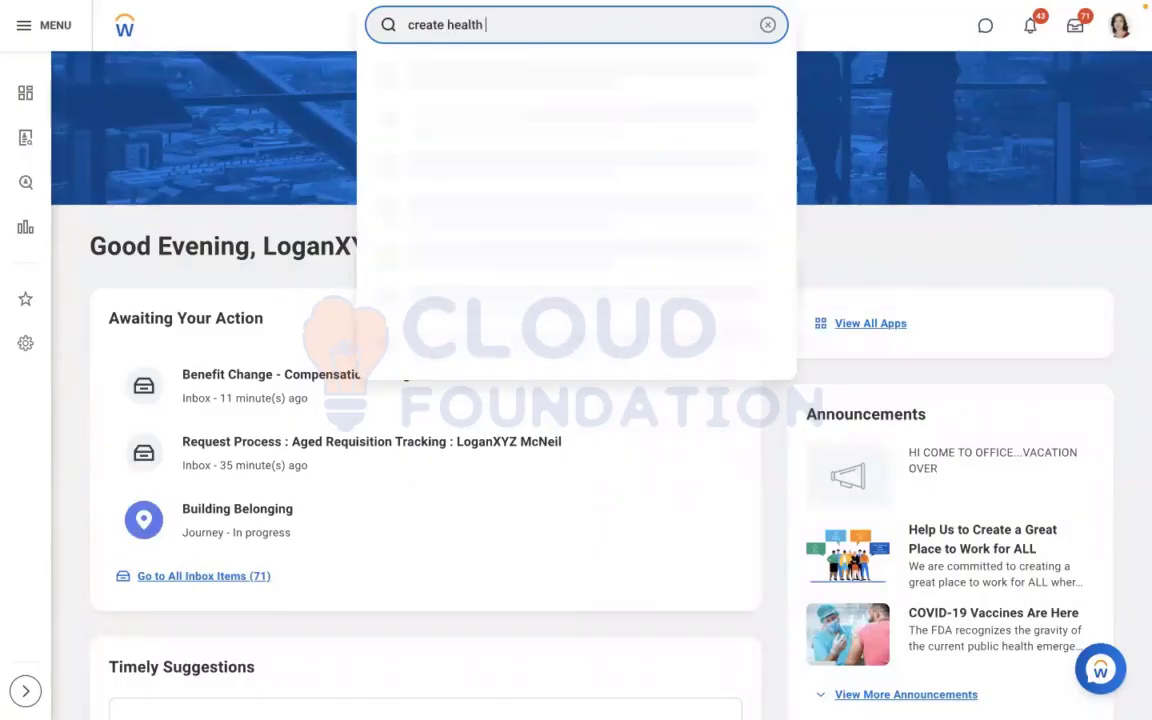
text(cov)
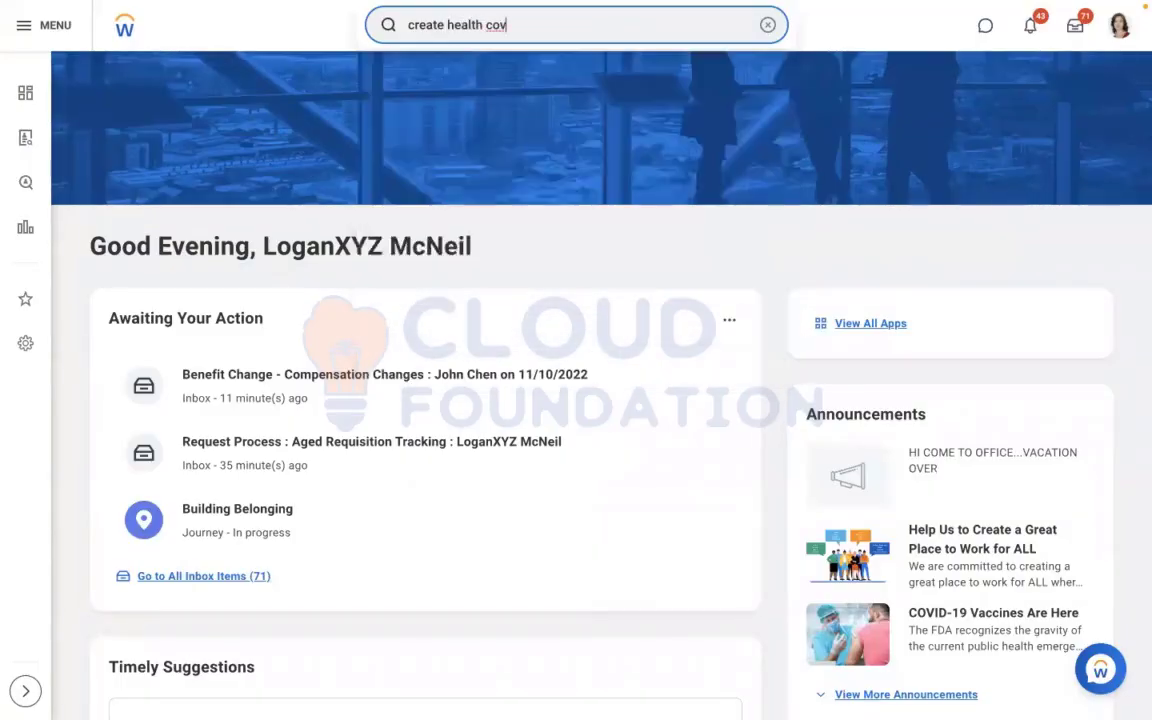
double_click(440, 25)
key(BackSpace)
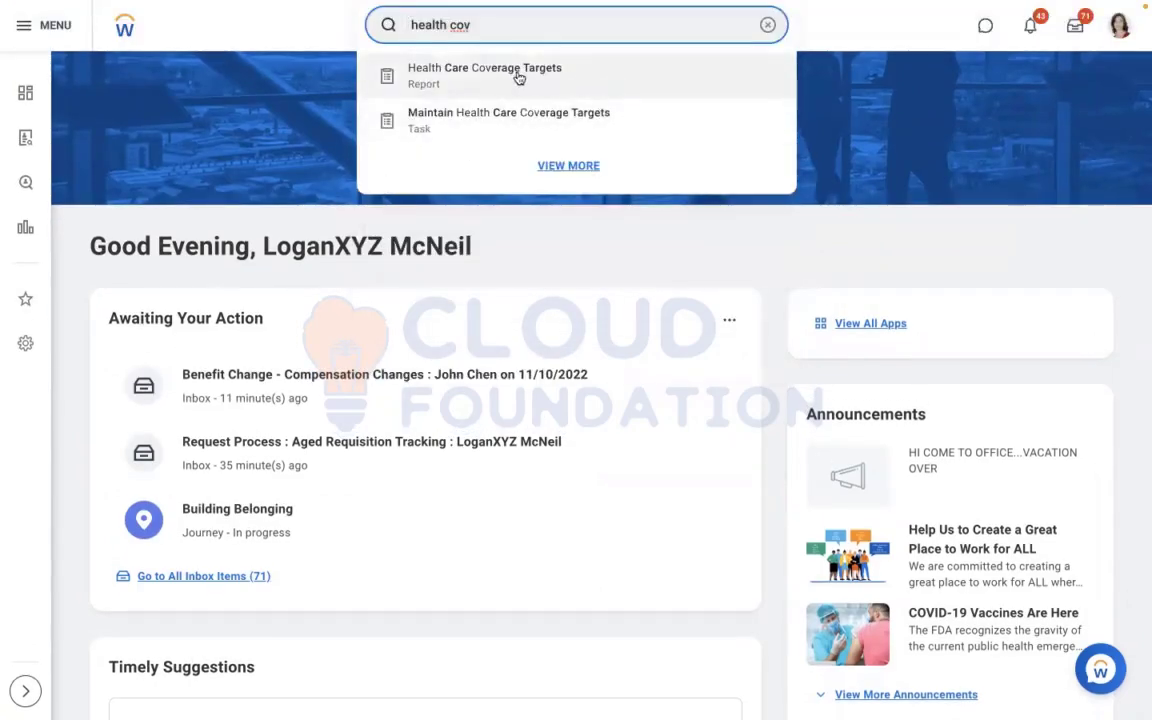
click(489, 86)
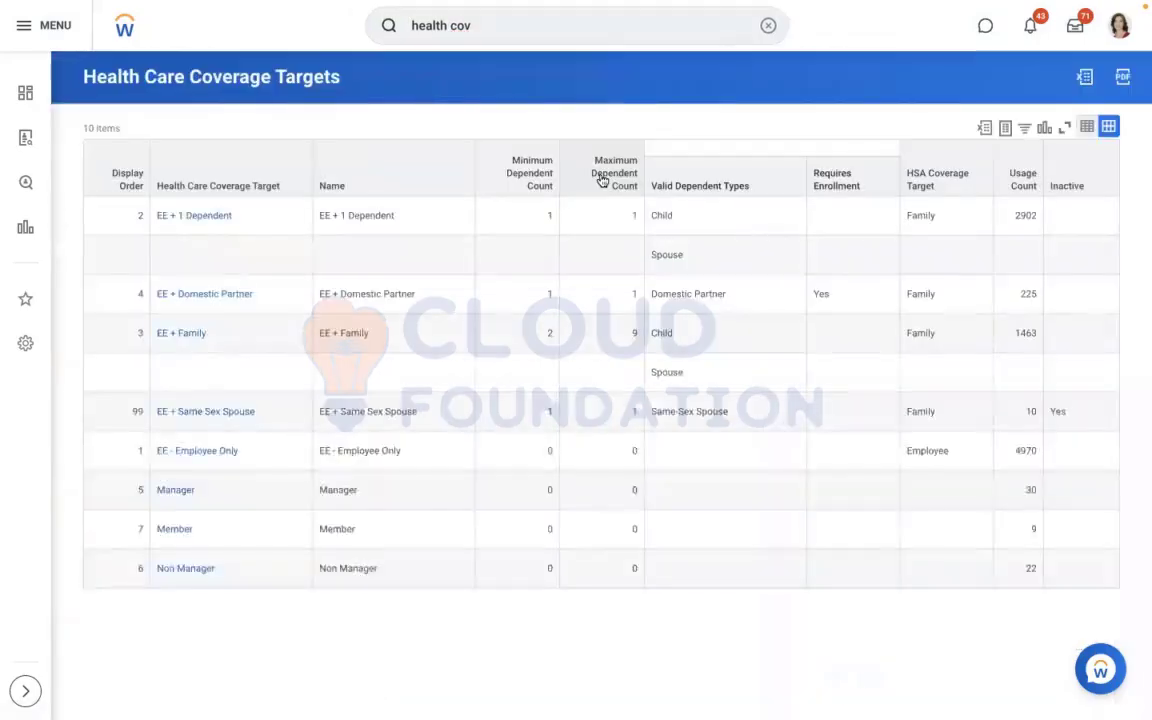
Search for "maintain health care" and open the Maintain Health Care Coverage Targets task
click(766, 27)
text(maintain)
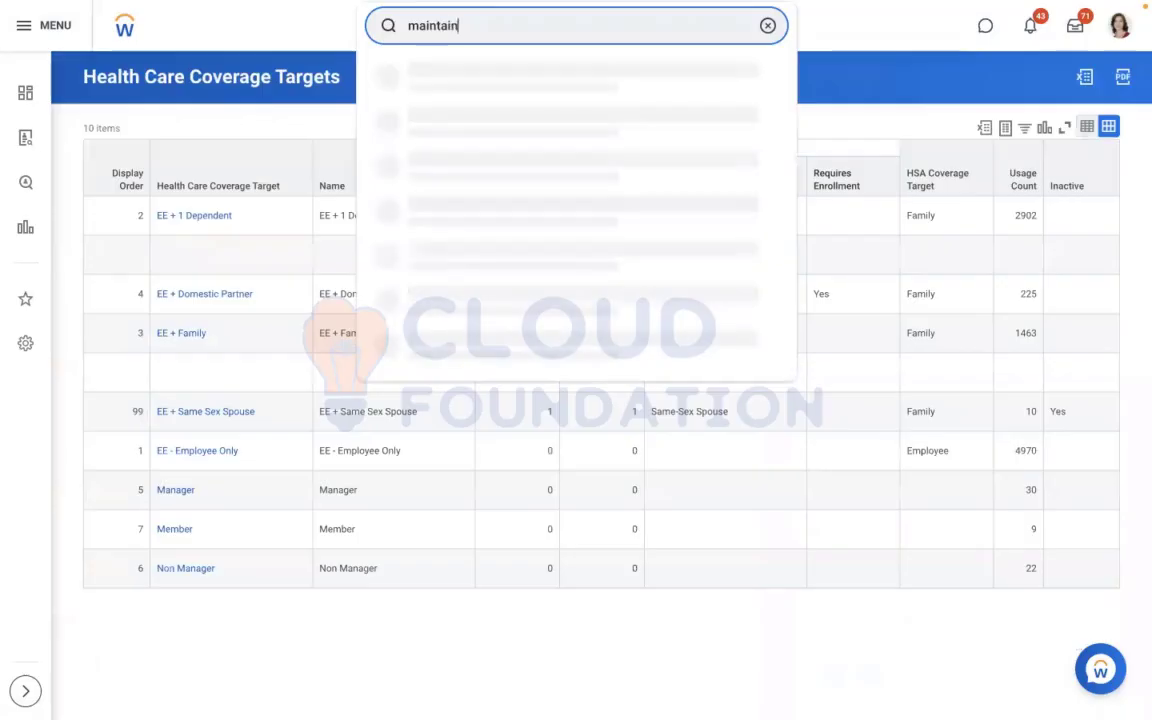
text( health care)
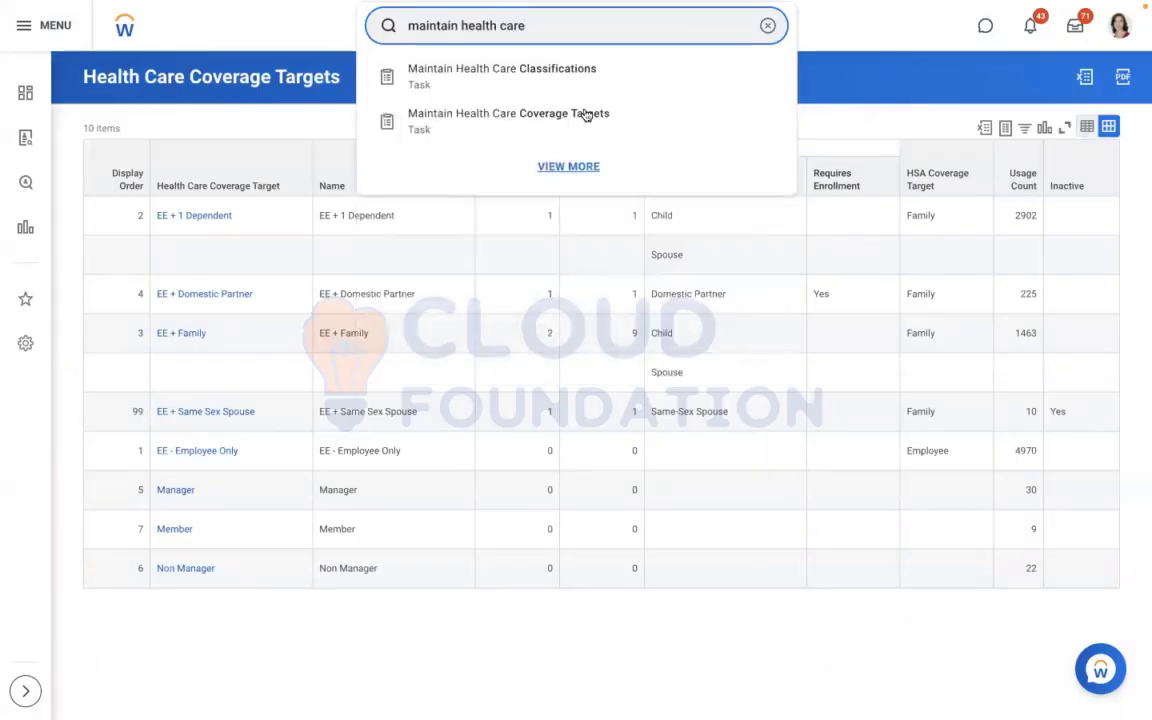
click(586, 113)
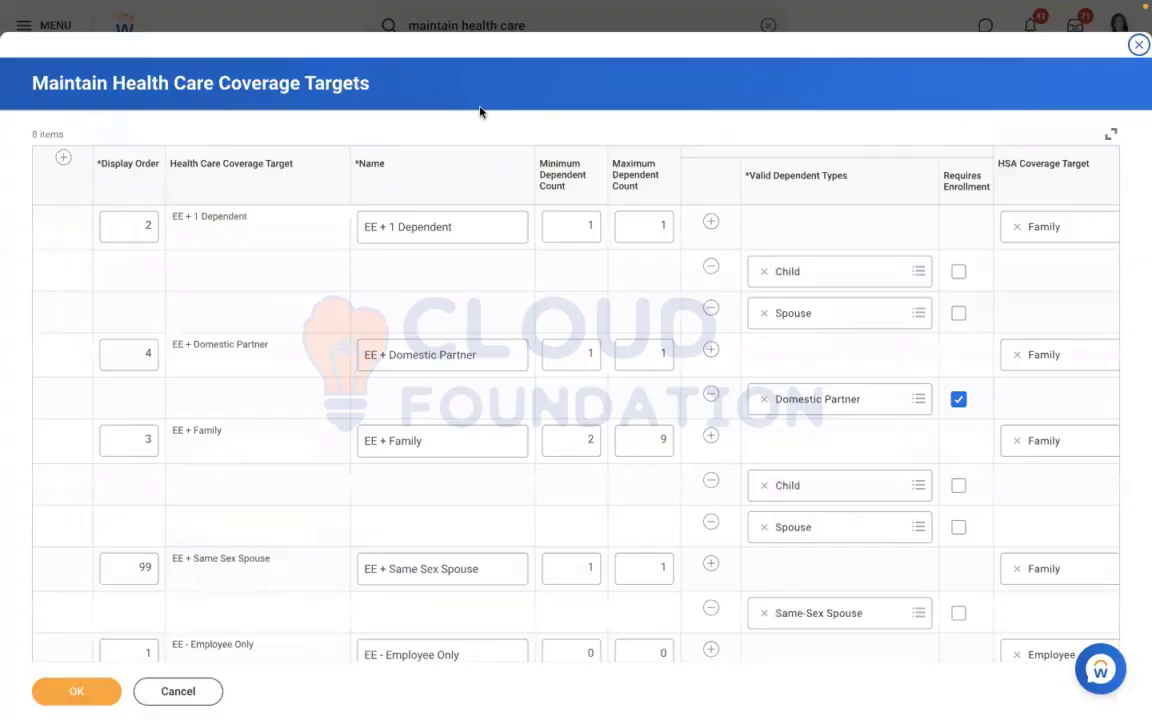
Check the coverage levels in the Word document, return to Workday, and examine the existing health care coverage targets and their valid dependent types
key(ctrl+Left)
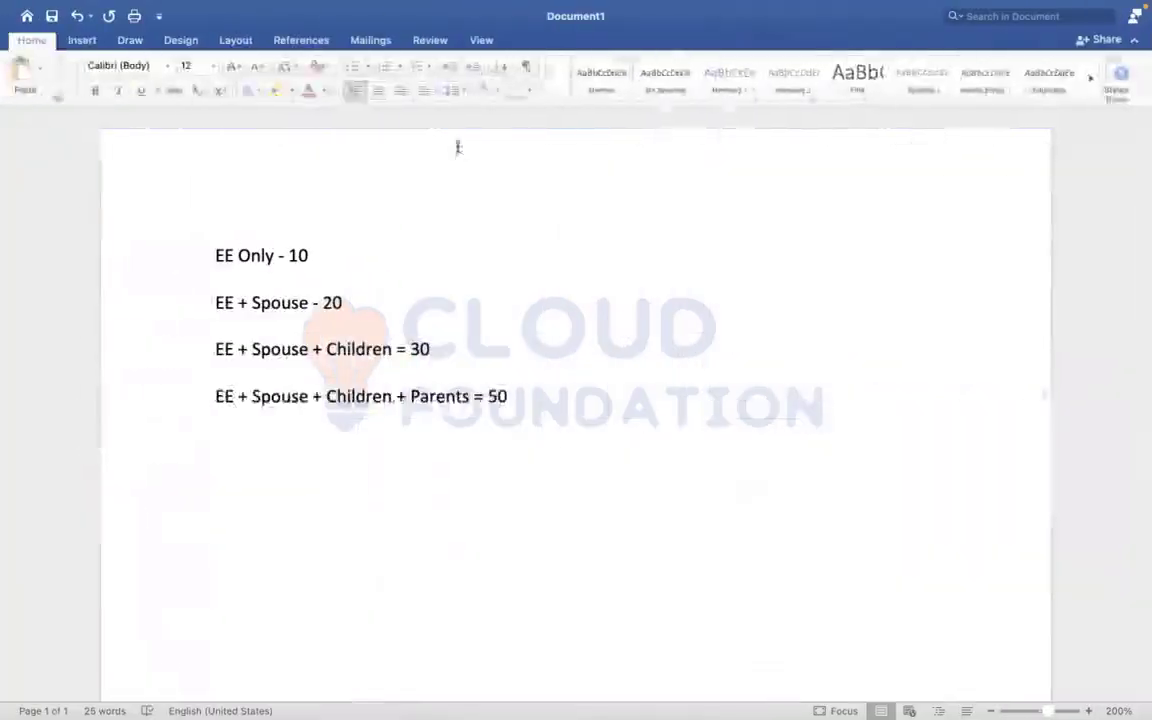
key(ctrl+Right)
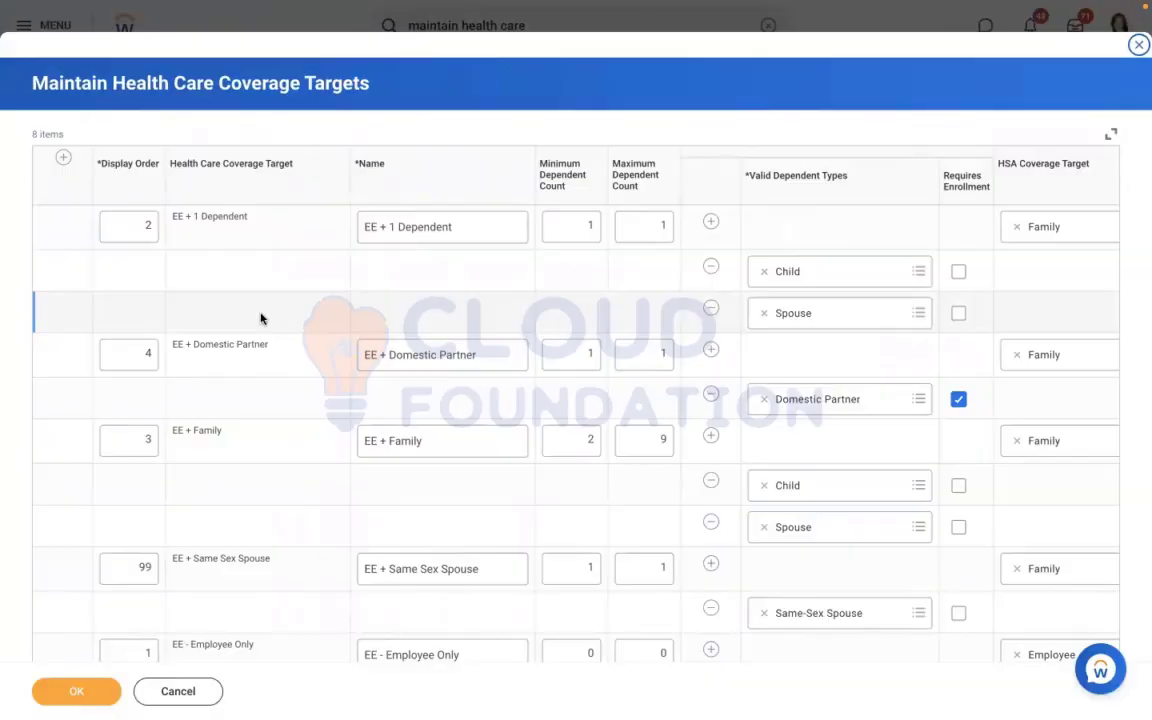
click(260, 318)
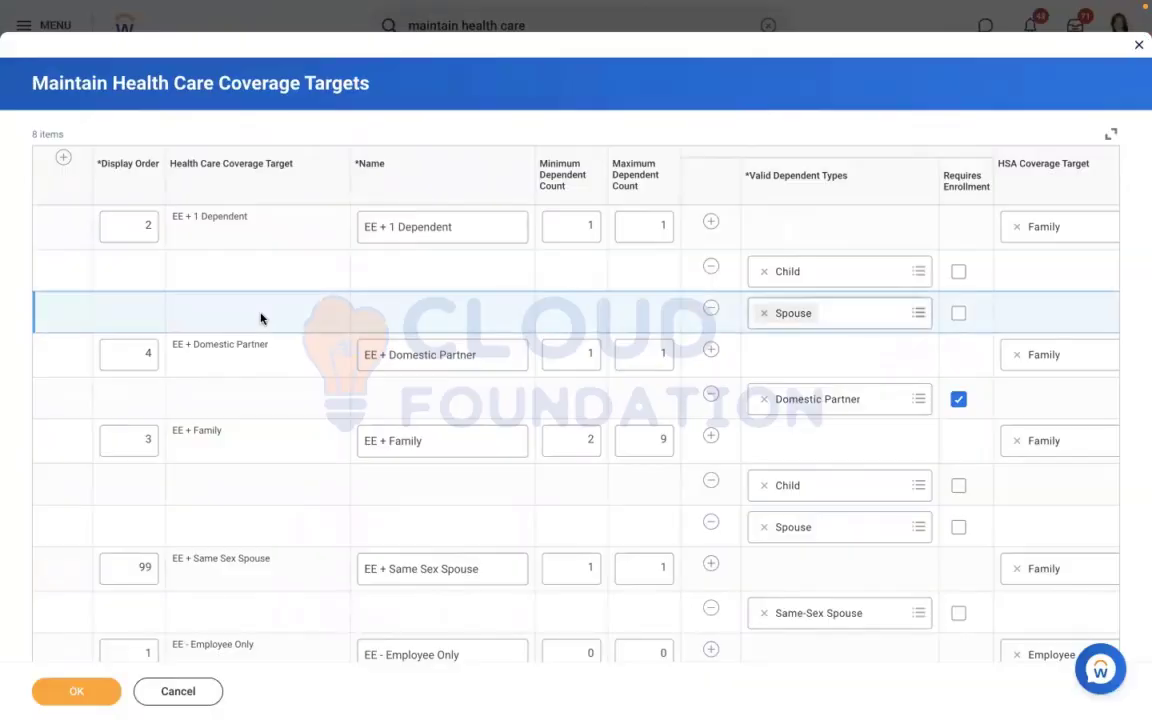
scroll(260, 318, down, 1)
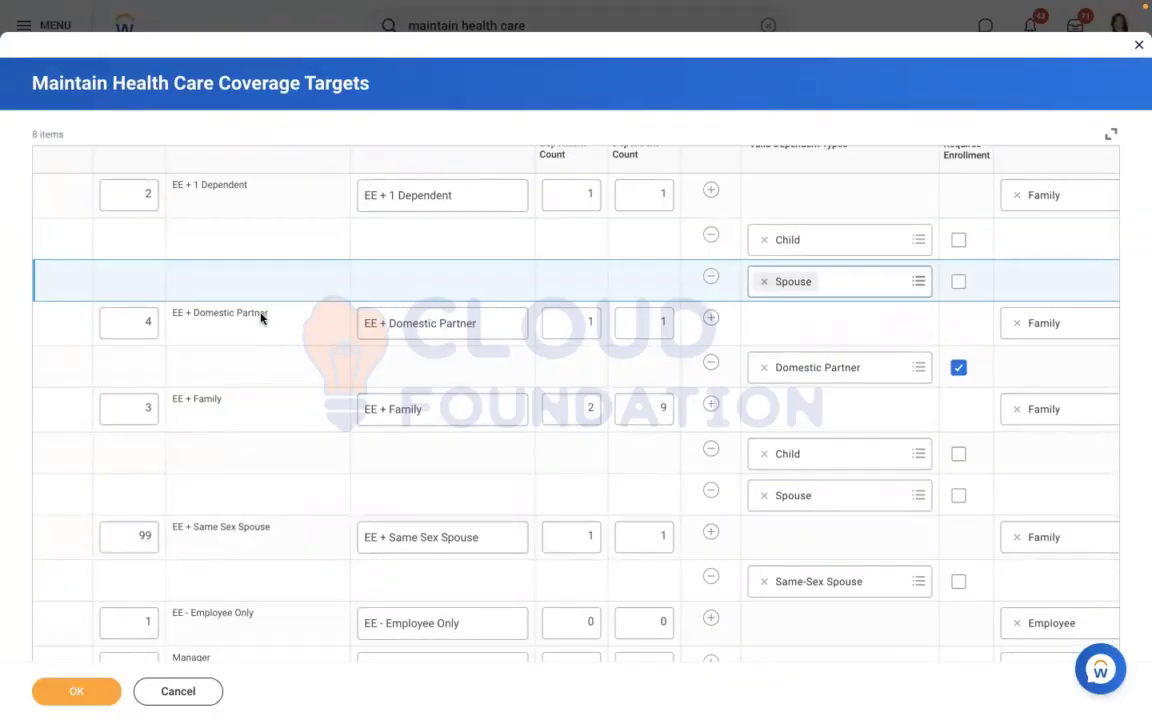
scroll(260, 318, down, 3)
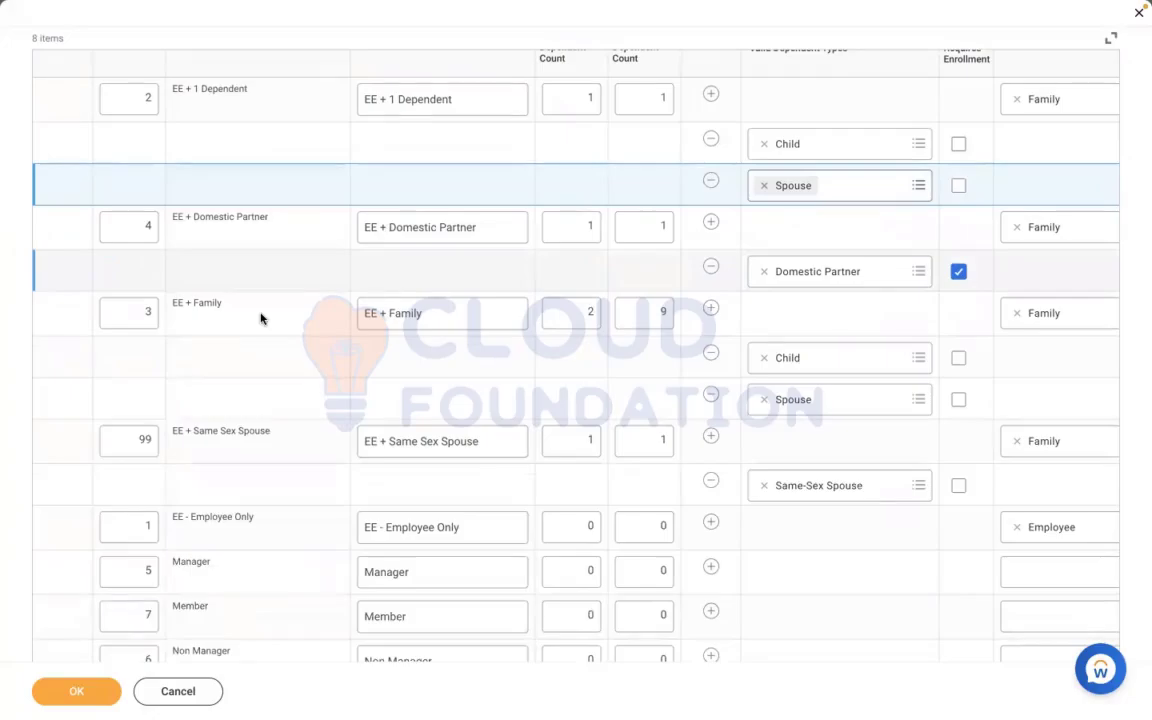
scroll(260, 318, down, 1)
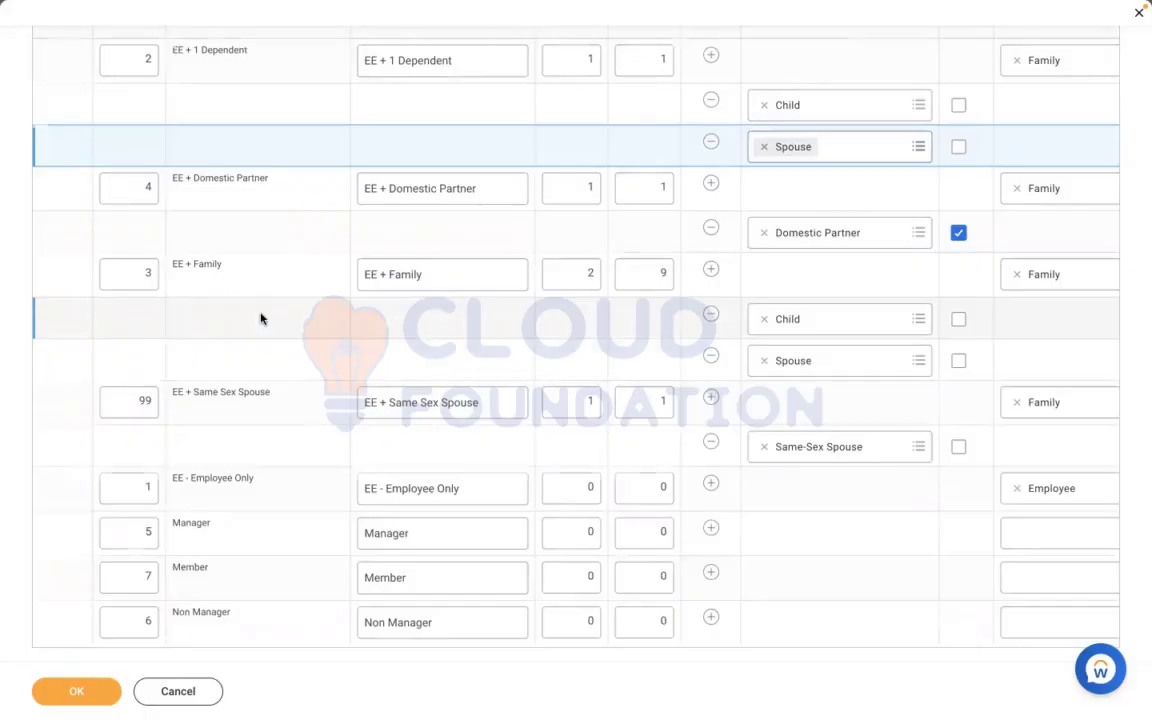
scroll(260, 318, up, 3)
scroll(260, 318, up, 1)
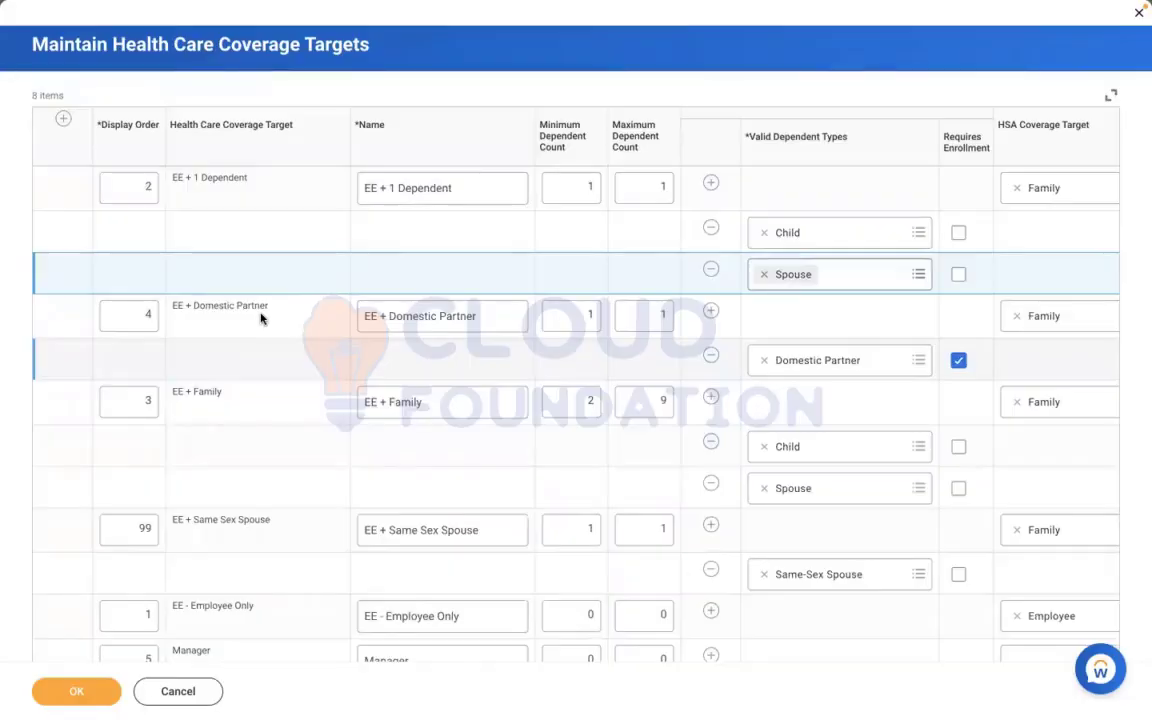
Add a coverage target row with display order 4, consulting the EE + Spouse + Children + Parents level in the Word document
key(ctrl+Left)
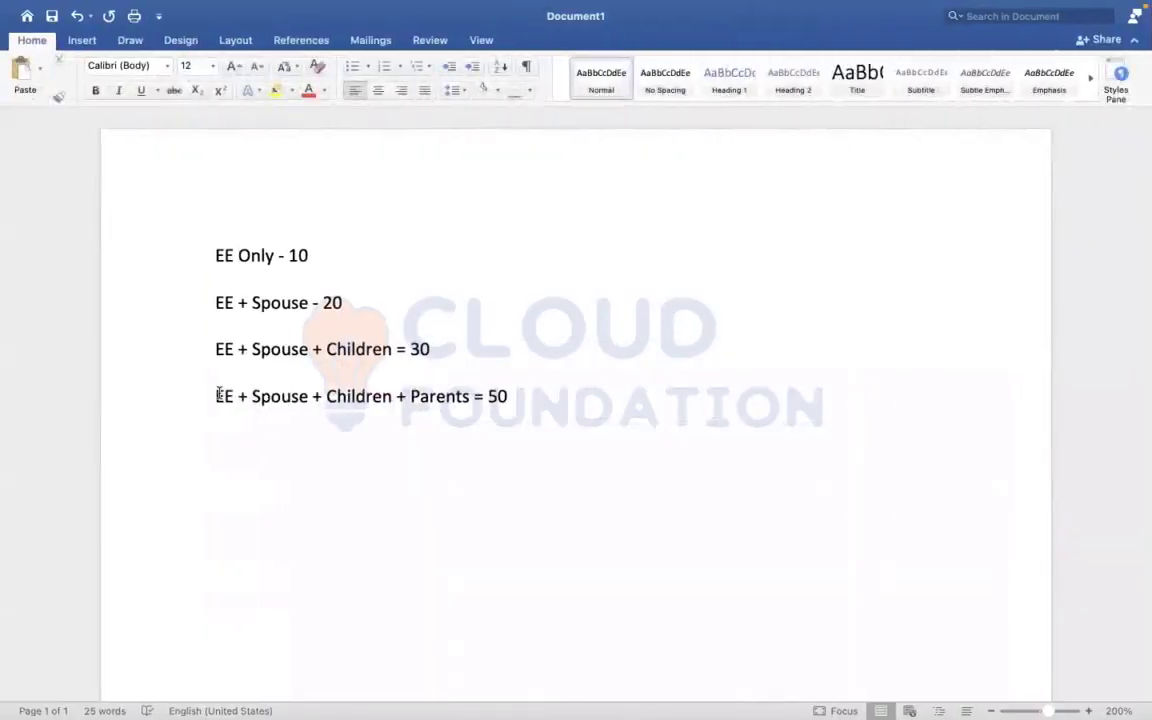
drag(216, 396, 517, 406)
key(ctrl+Right)
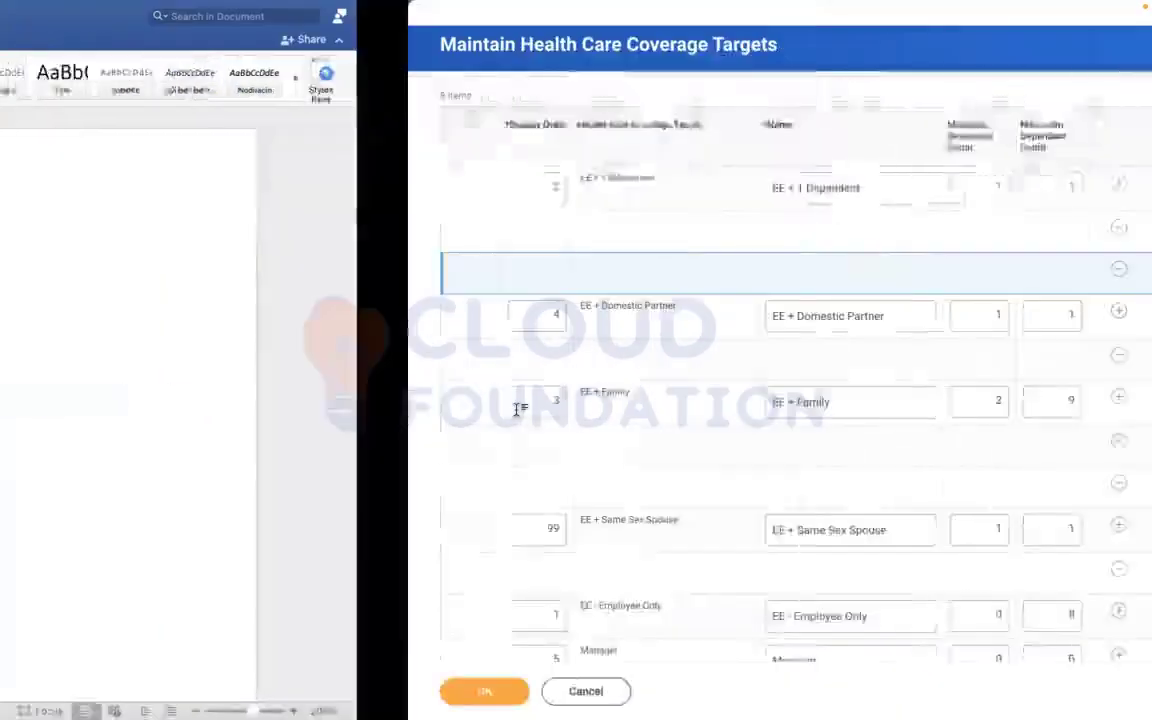
click(62, 118)
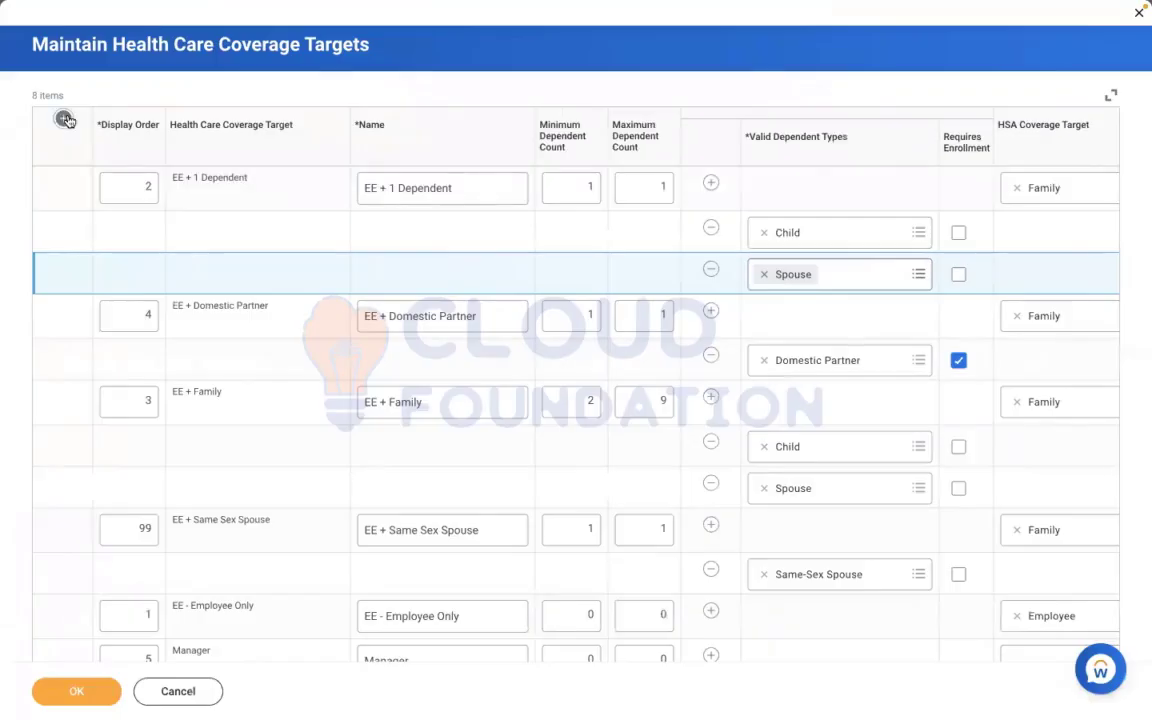
click(136, 178)
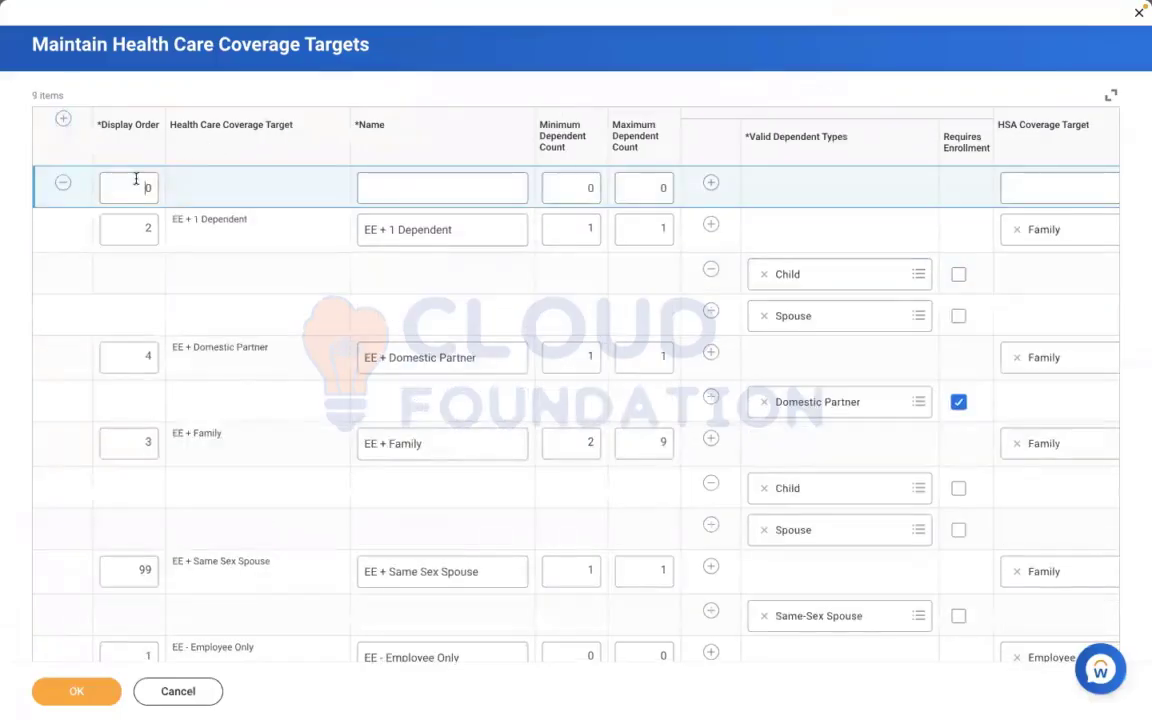
key(BackSpace)
key(ctrl+Left)
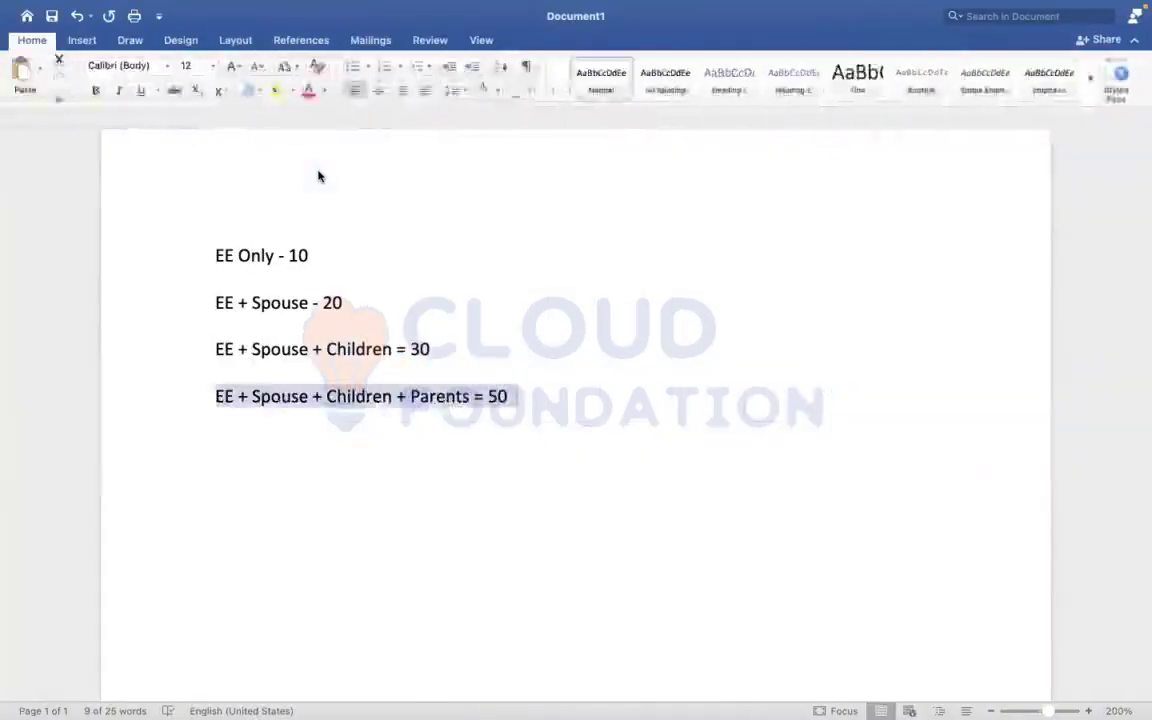
key(Left)
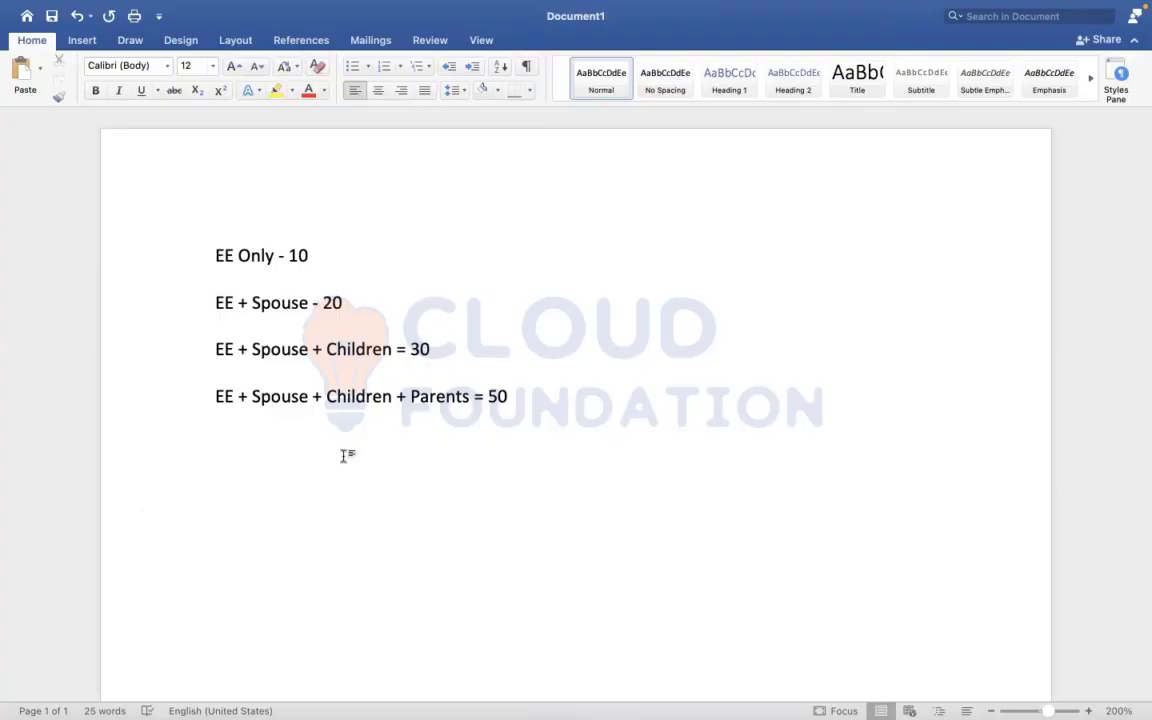
key(ctrl+Right)
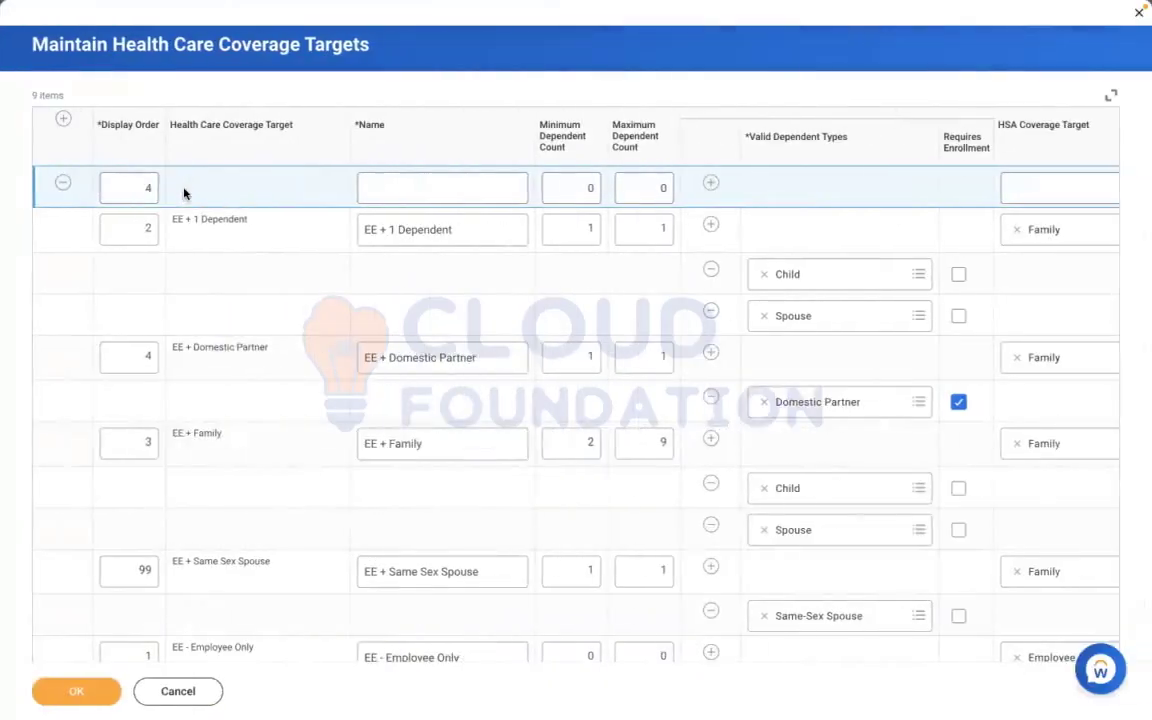
Copy "EE + Spouse + Children + Parents" from the Word document into the new coverage target's name in Workday
click(429, 183)
key(ctrl+Left)
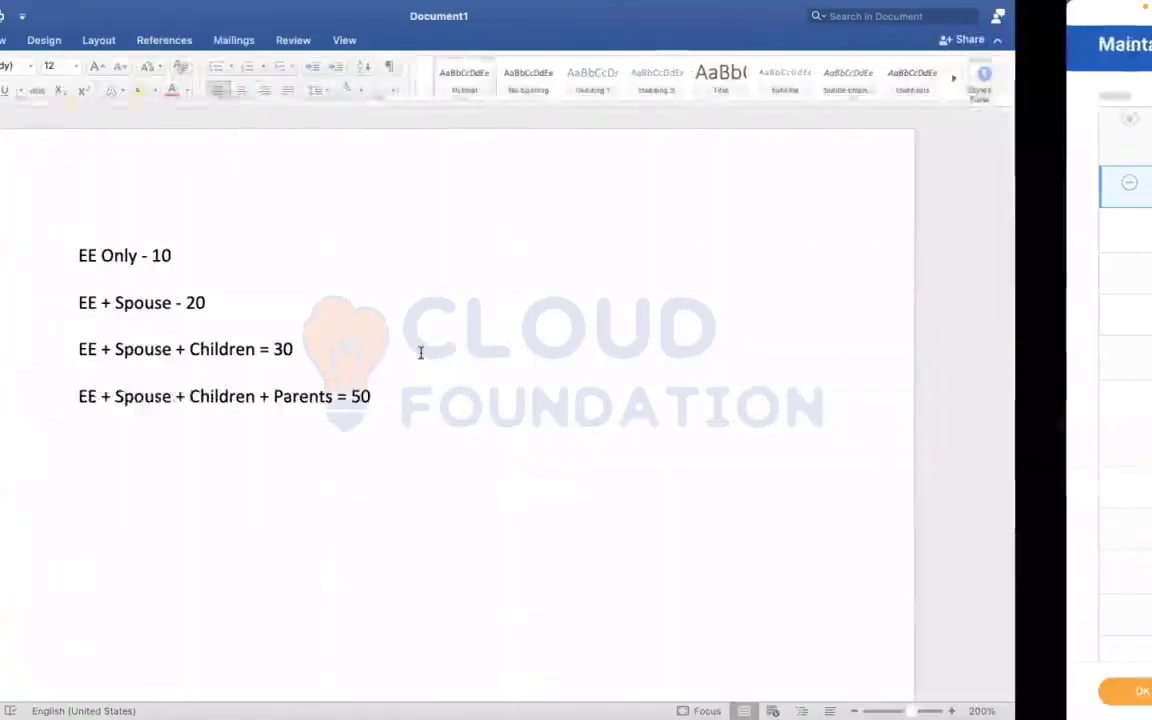
drag(474, 396, 217, 397)
key(super+c)
key(ctrl+Right)
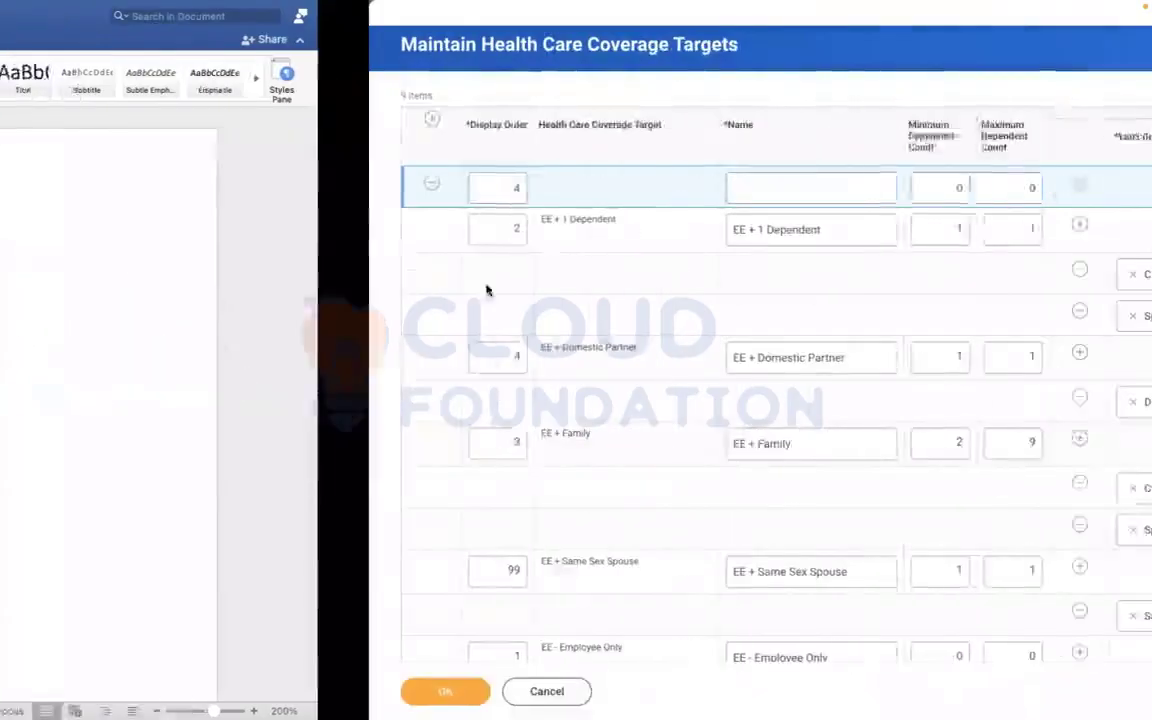
key(super+v)
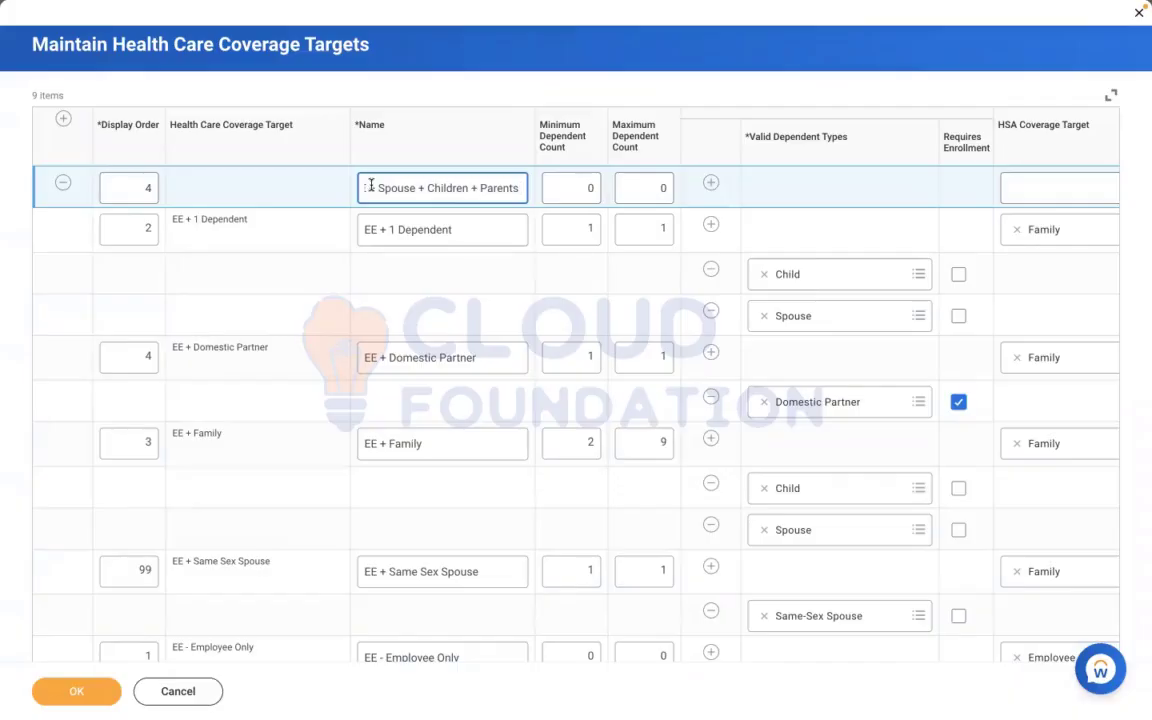
Set the new coverage target's minimum dependent count to 1 and its maximum dependent count to 6
click(573, 184)
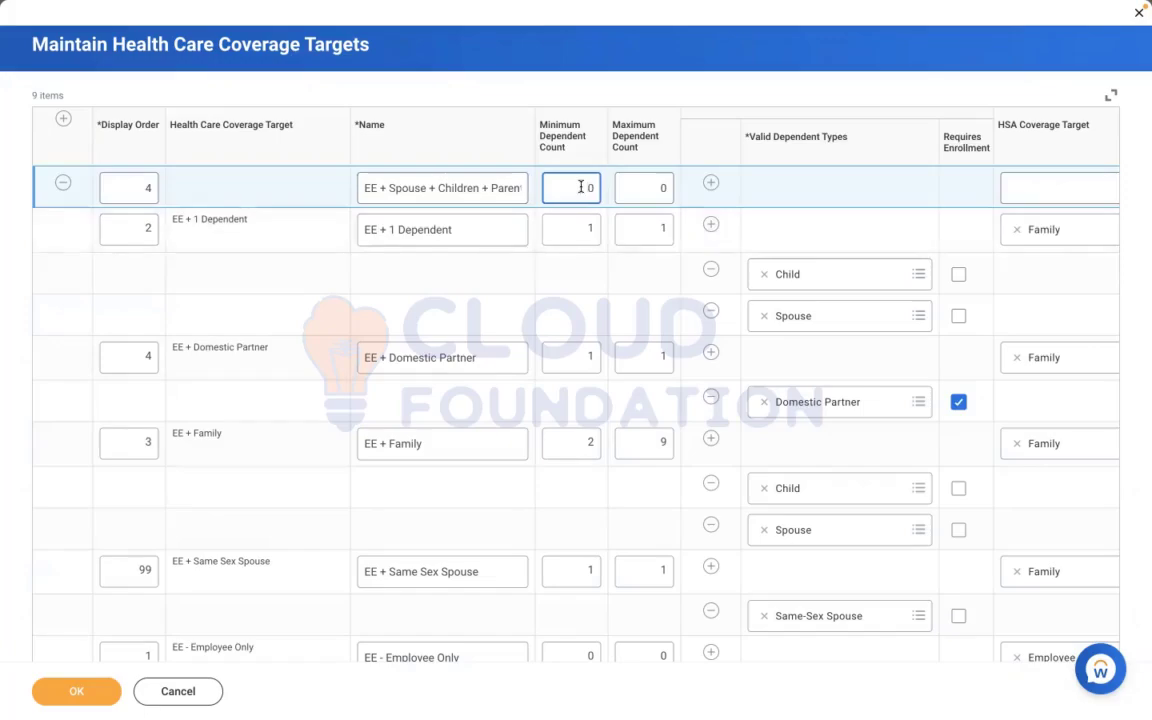
key(ctrl+a)
key(Tab)
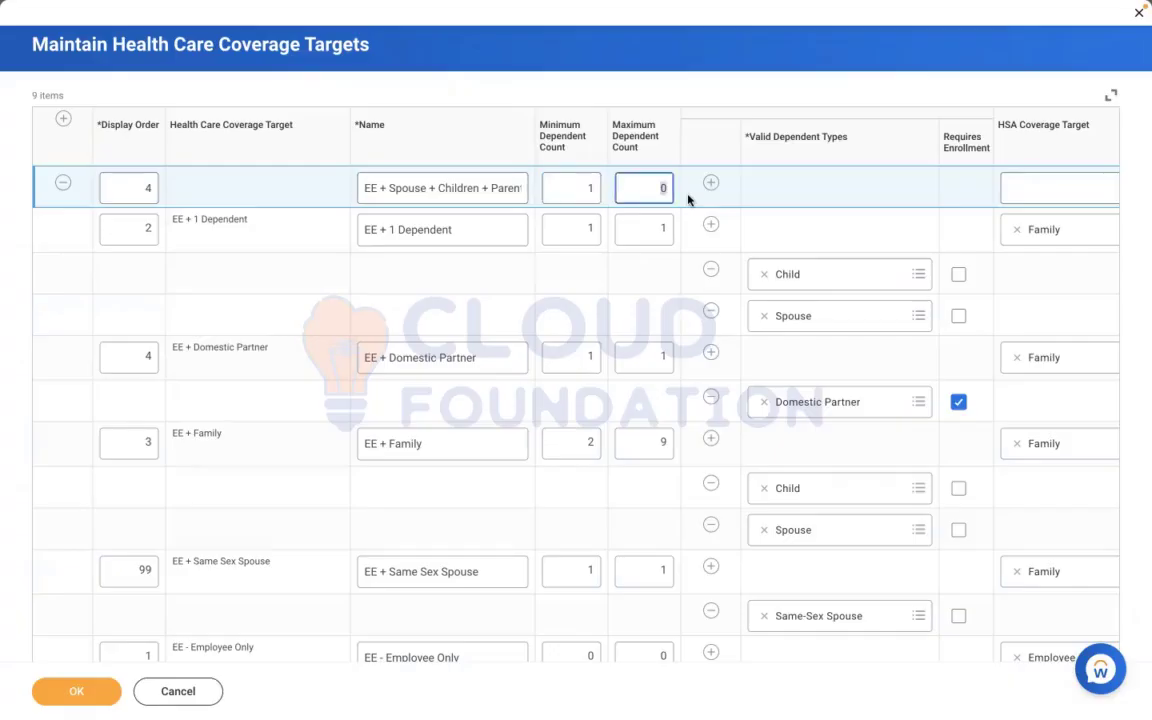
text(99)
click(831, 206)
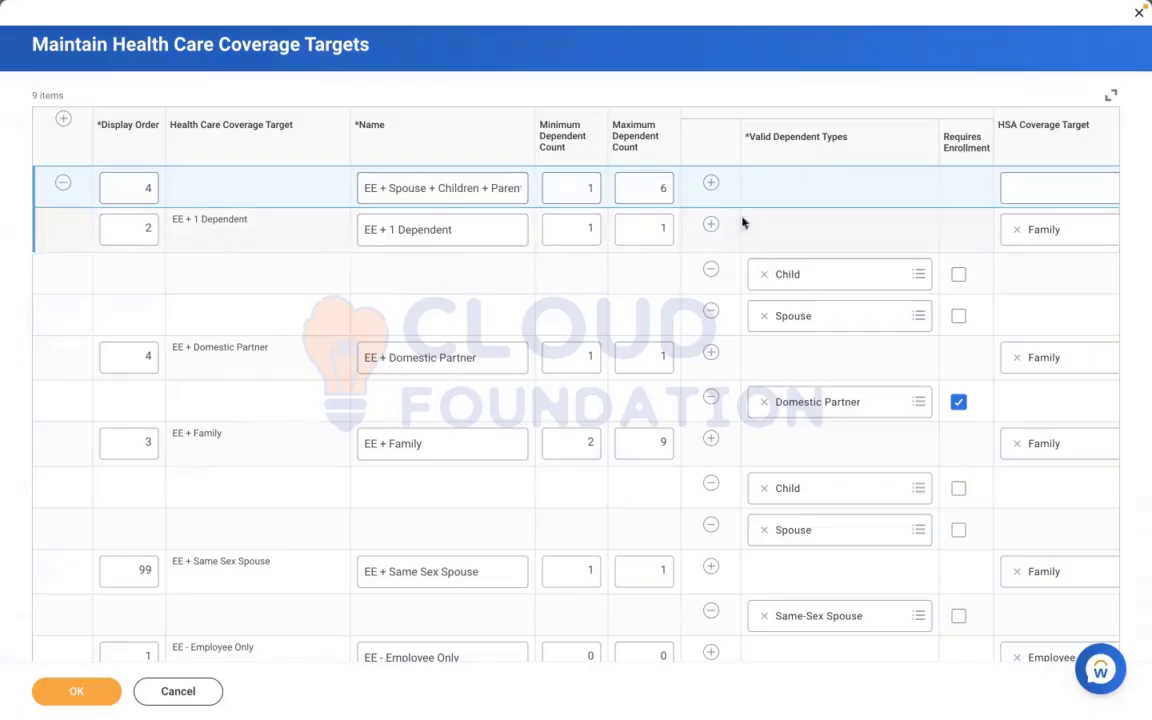
Add three empty valid dependent type rows under the EE + Spouse + Children + Parents target, removing the surplus row
click(711, 184)
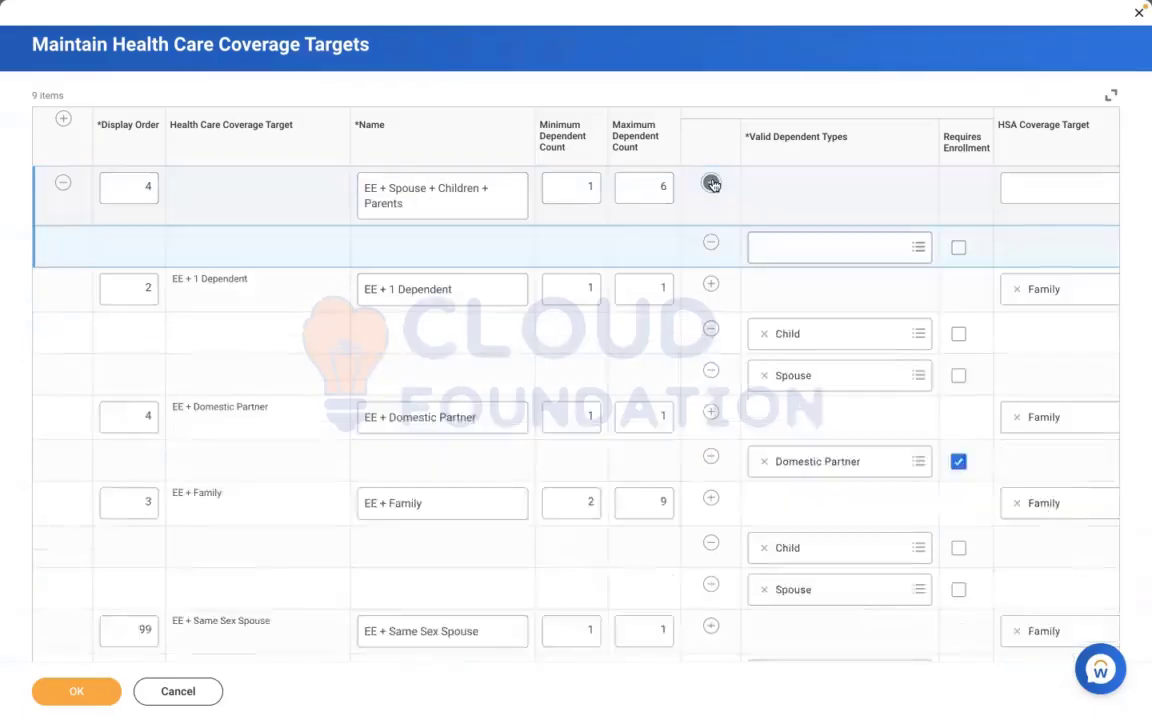
click(711, 184)
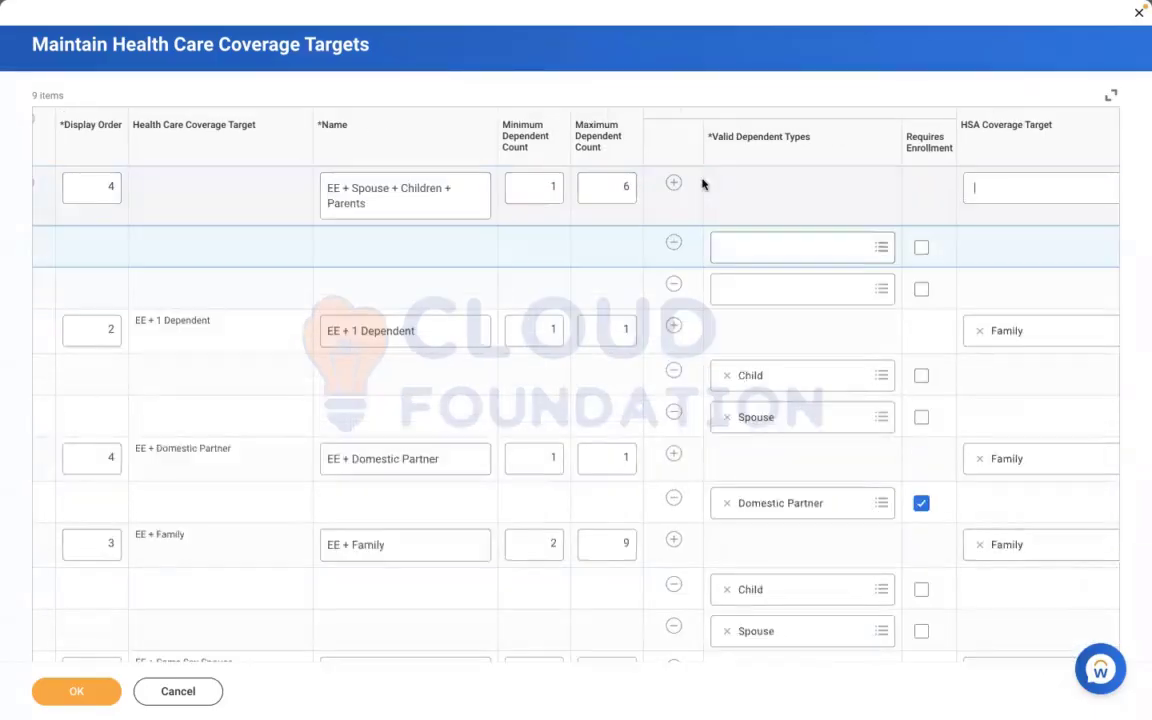
click(674, 184)
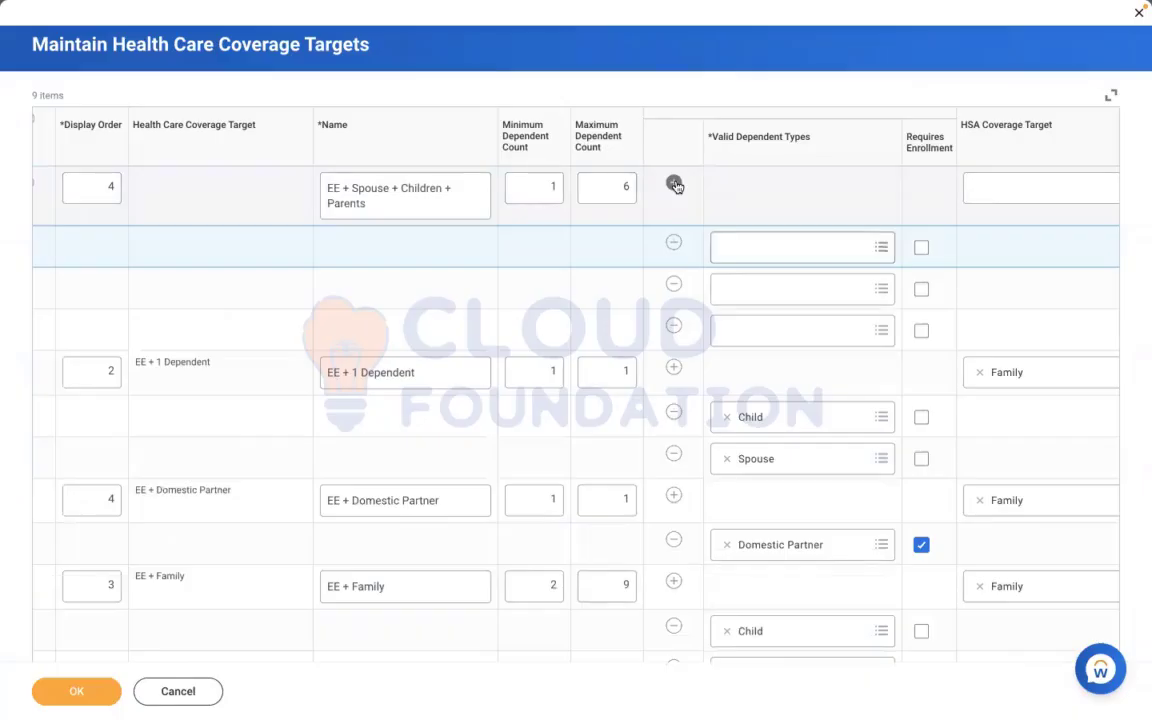
click(675, 185)
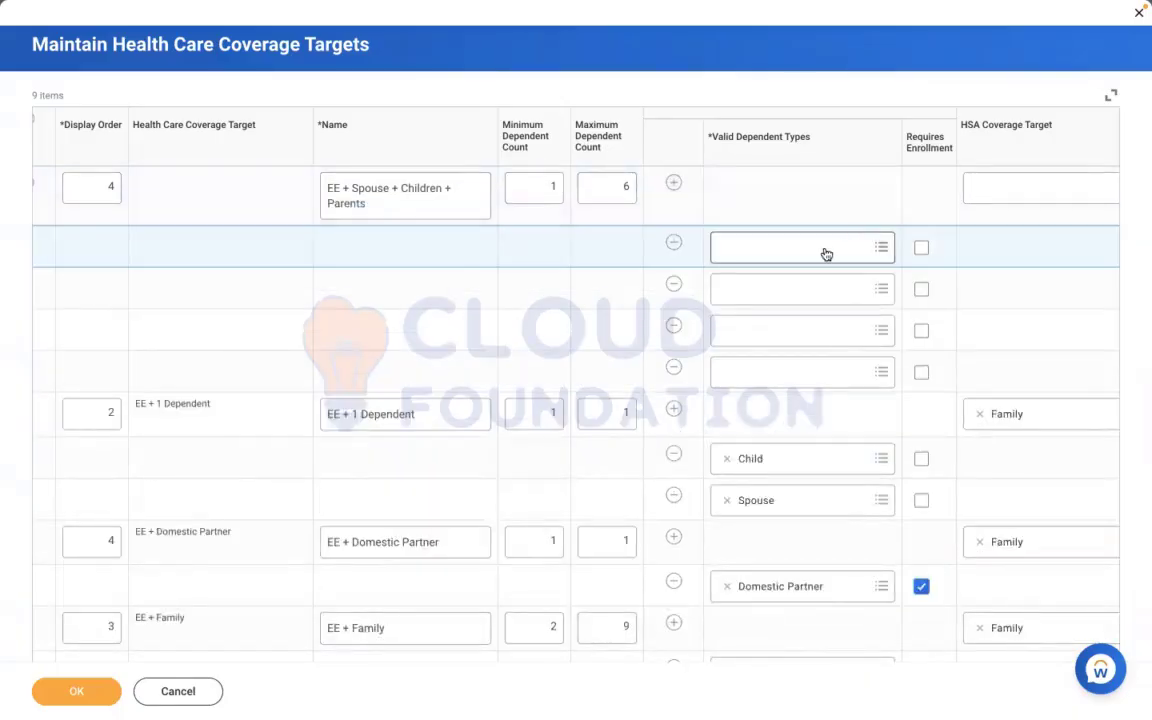
click(826, 254)
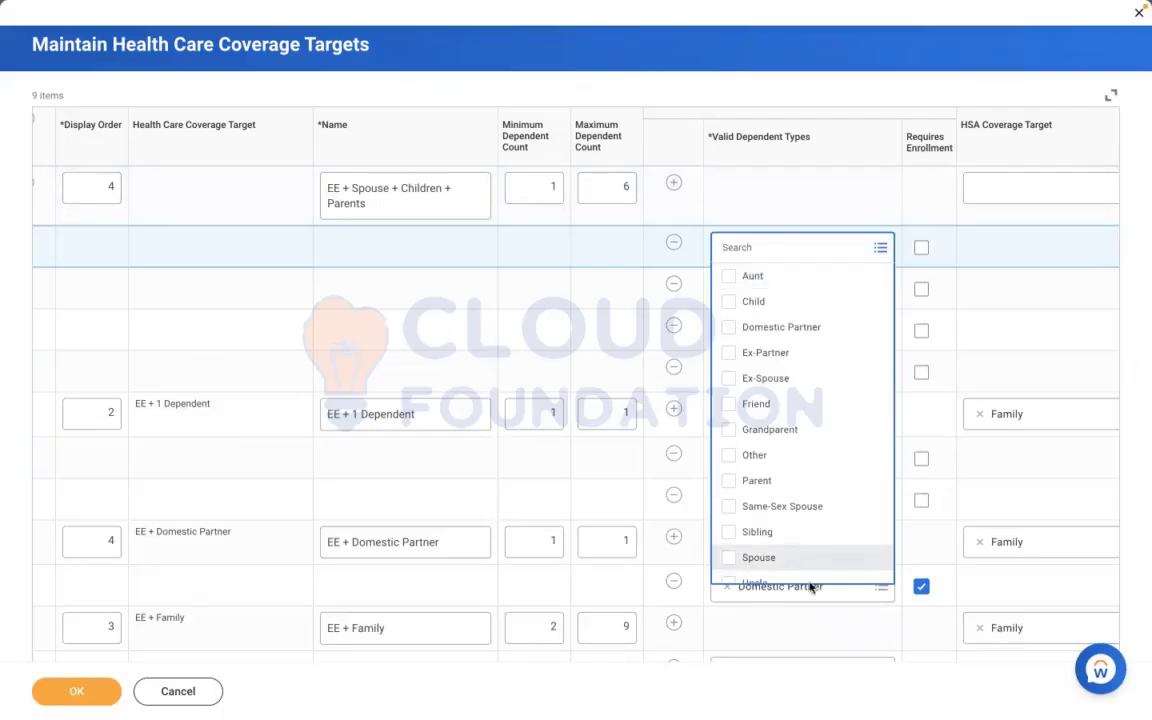
click(733, 207)
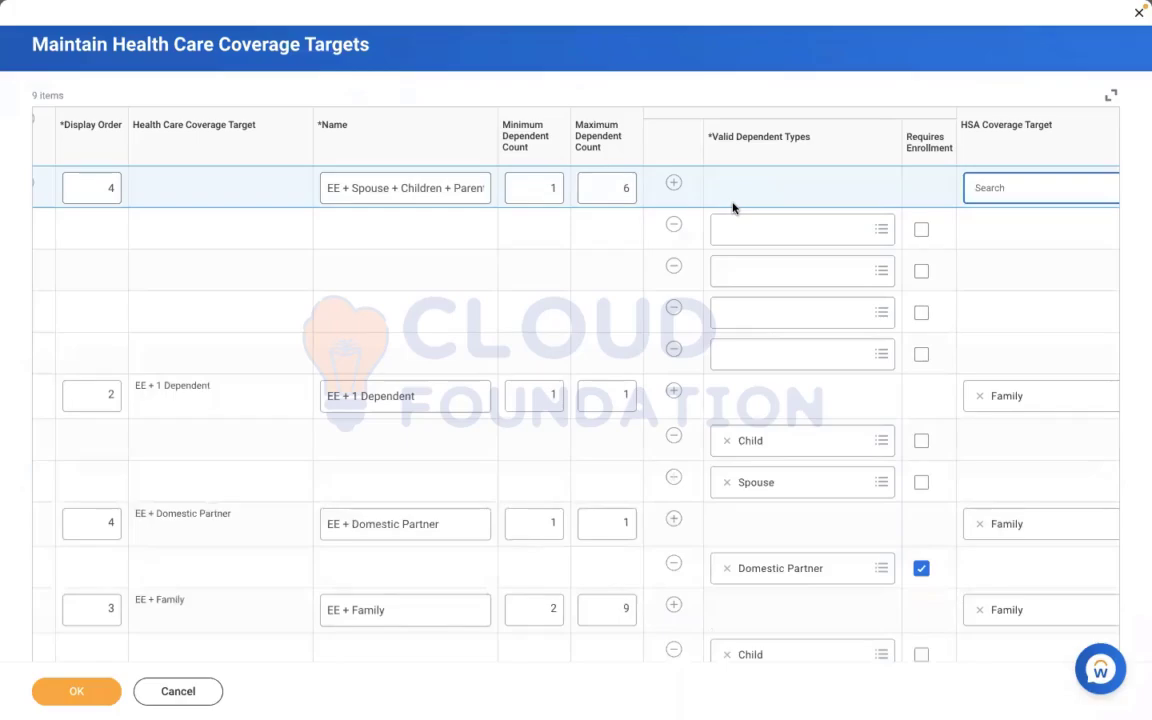
click(673, 224)
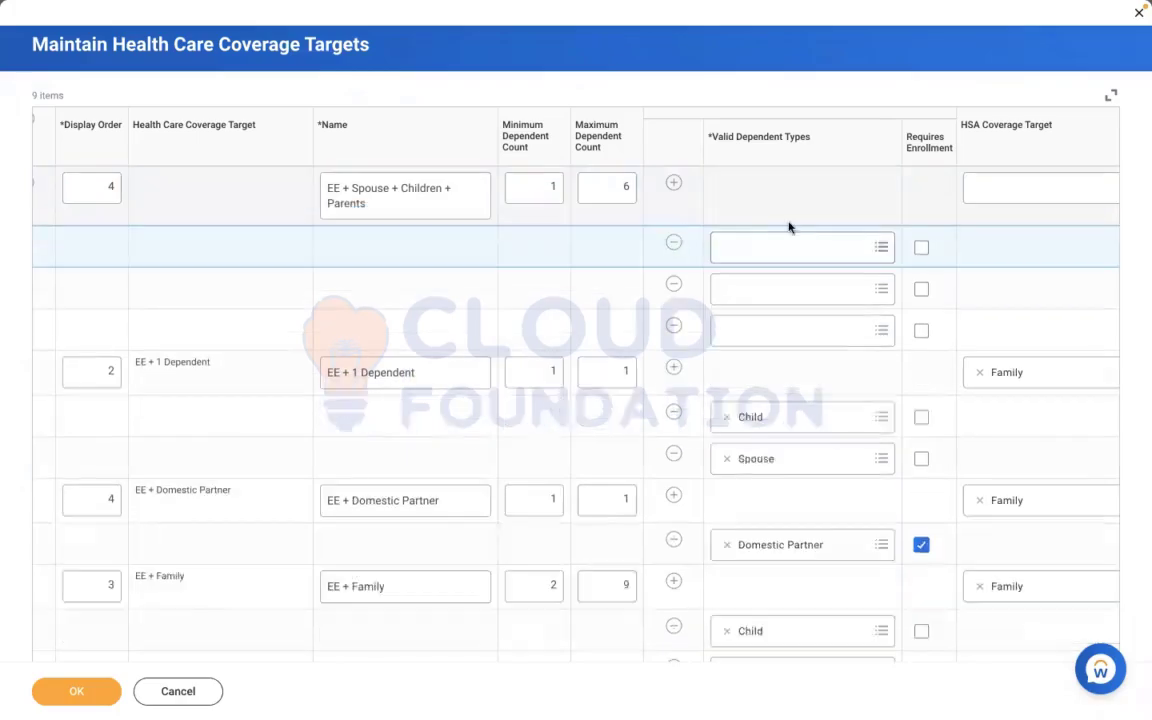
Assign Spouse, Child and Parent to the new target's three valid dependent type rows
click(765, 245)
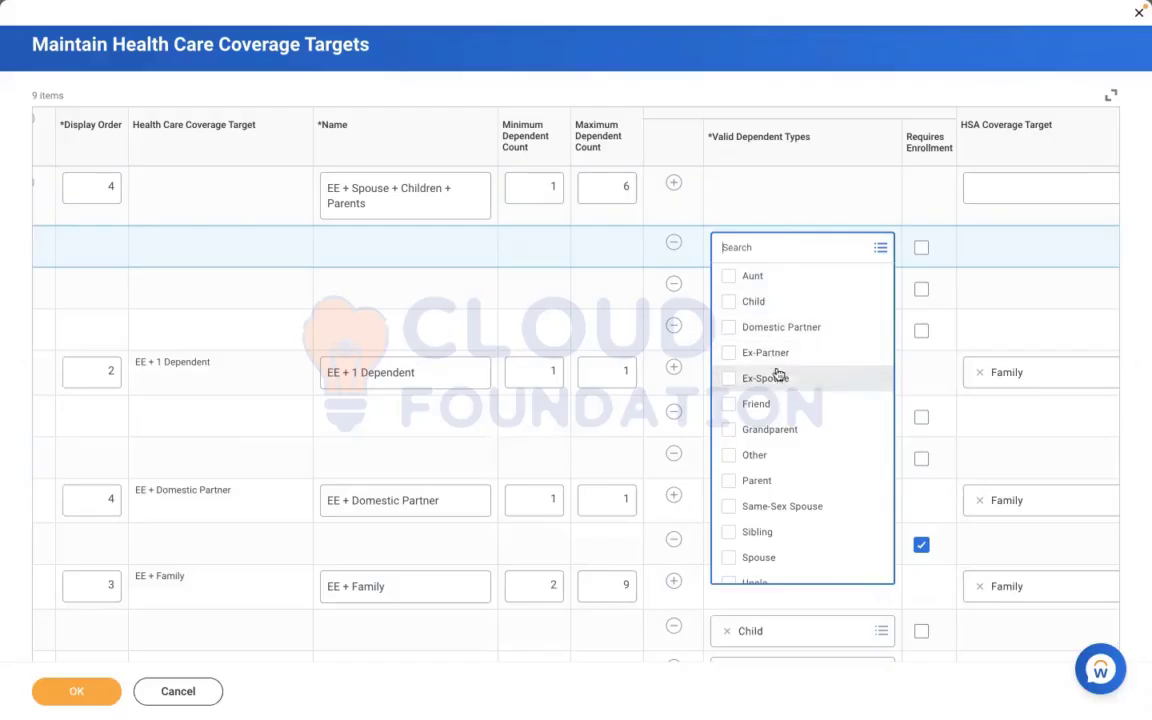
click(779, 555)
click(710, 198)
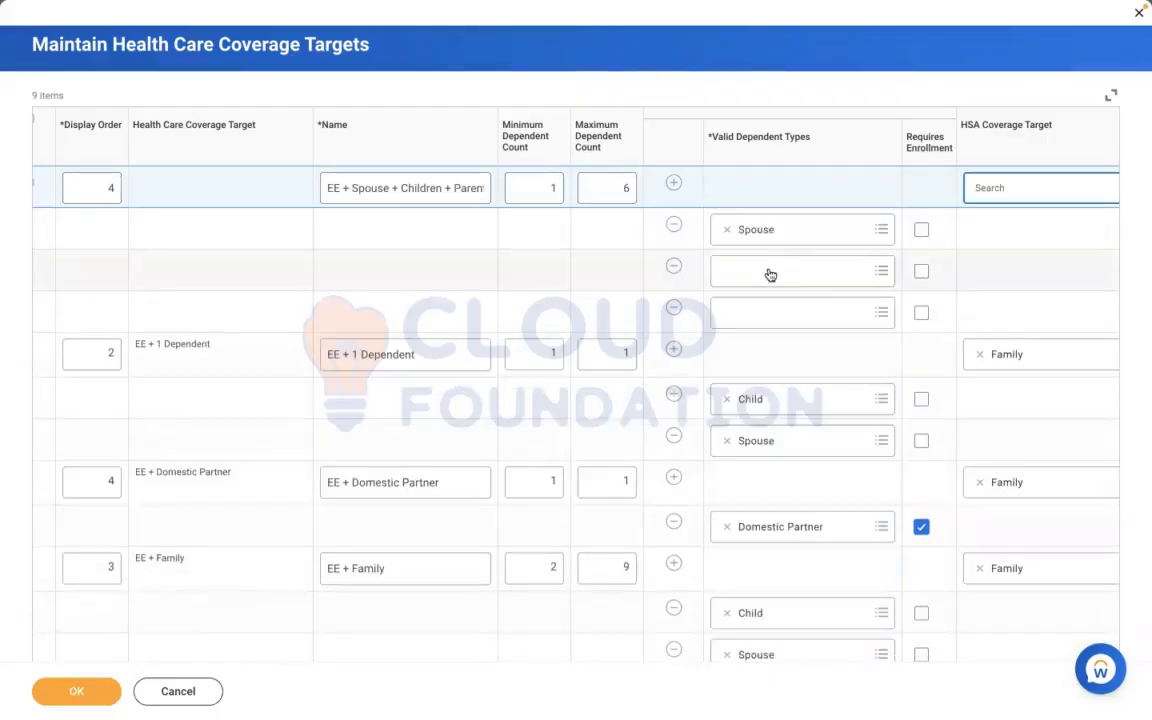
click(766, 273)
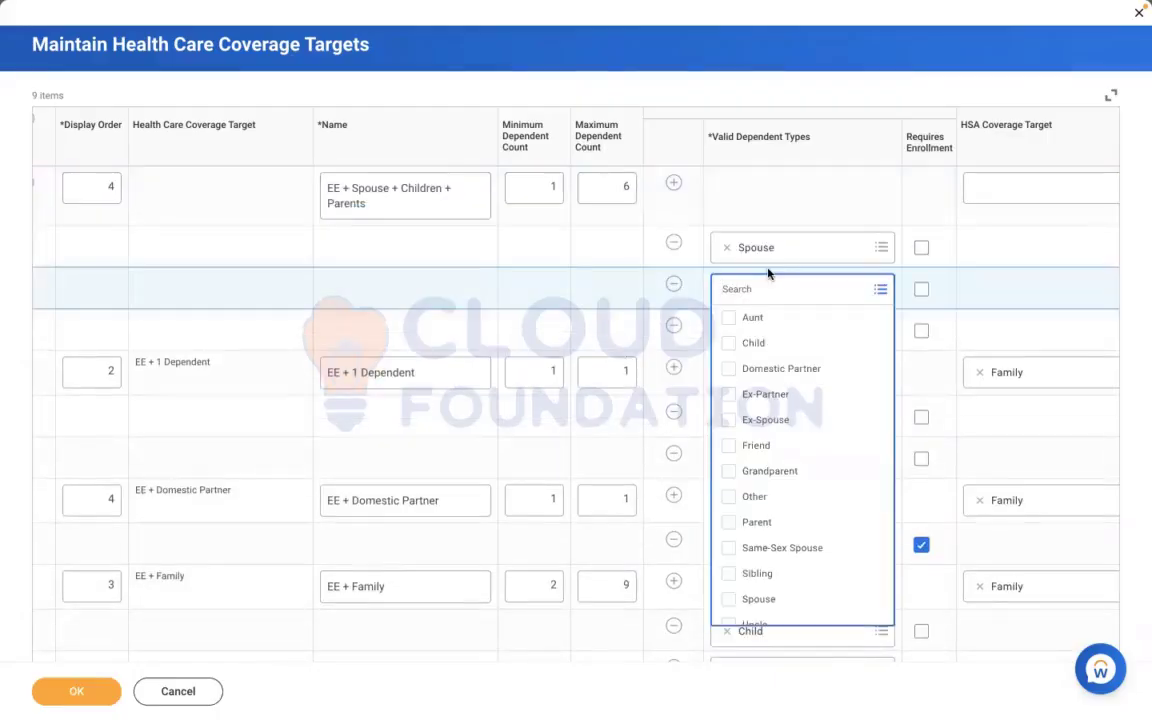
click(773, 342)
click(634, 314)
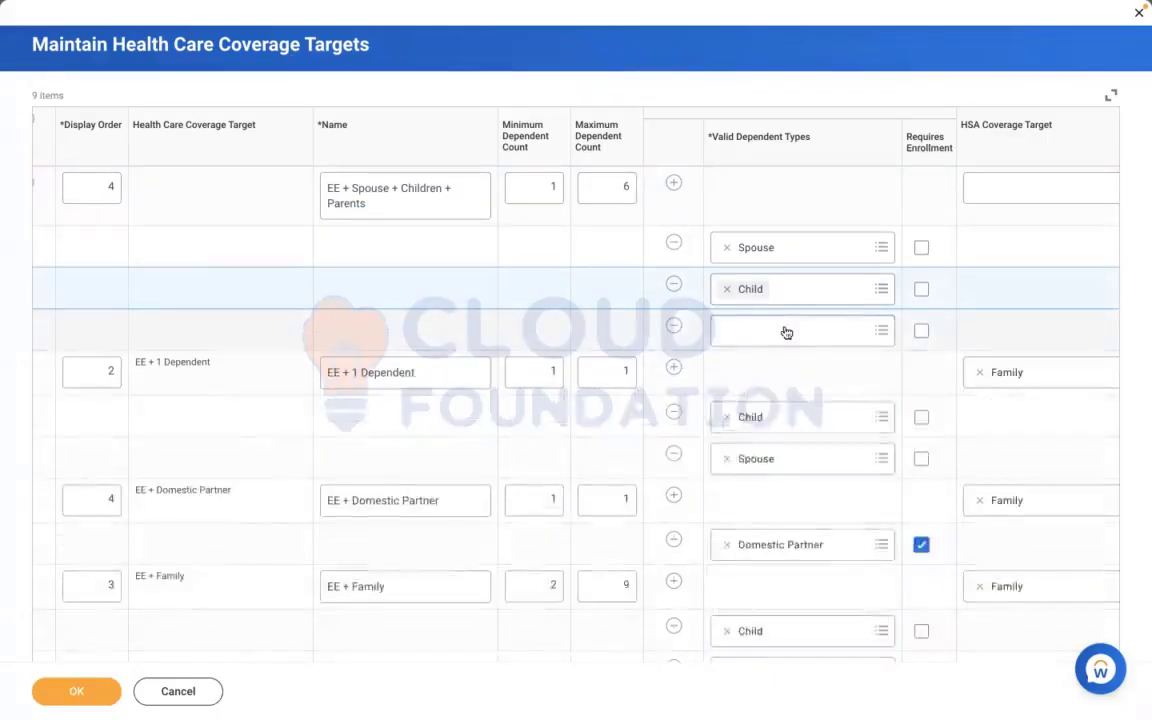
click(785, 329)
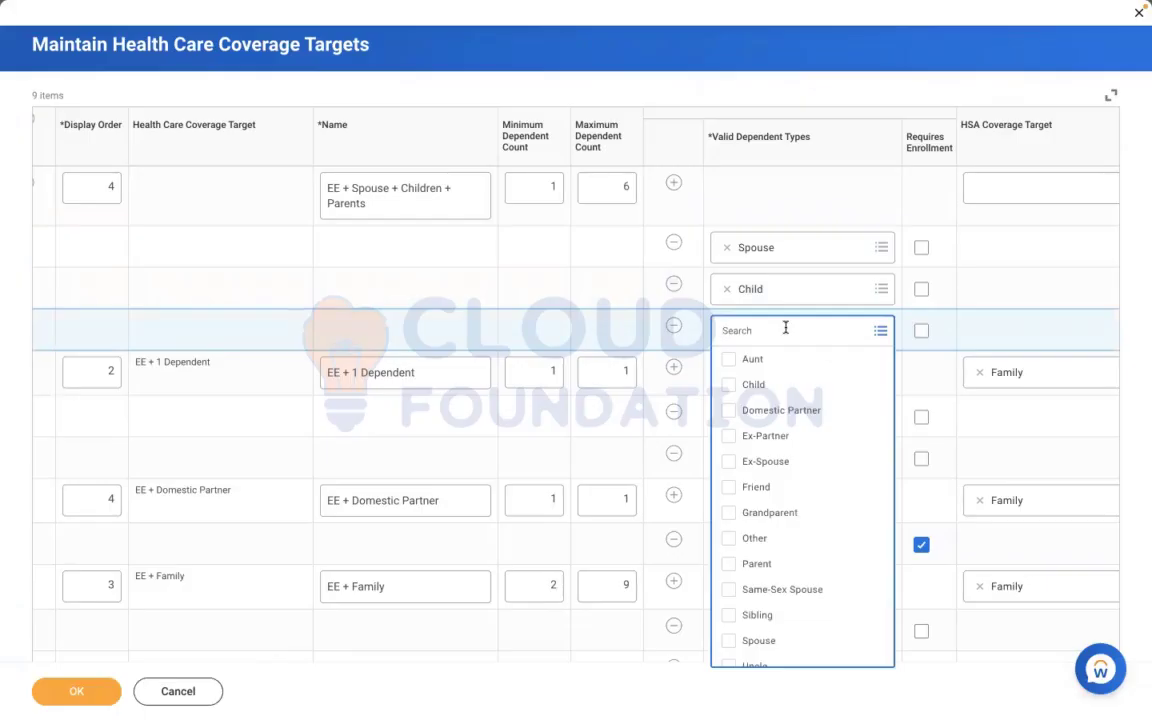
click(758, 563)
click(569, 342)
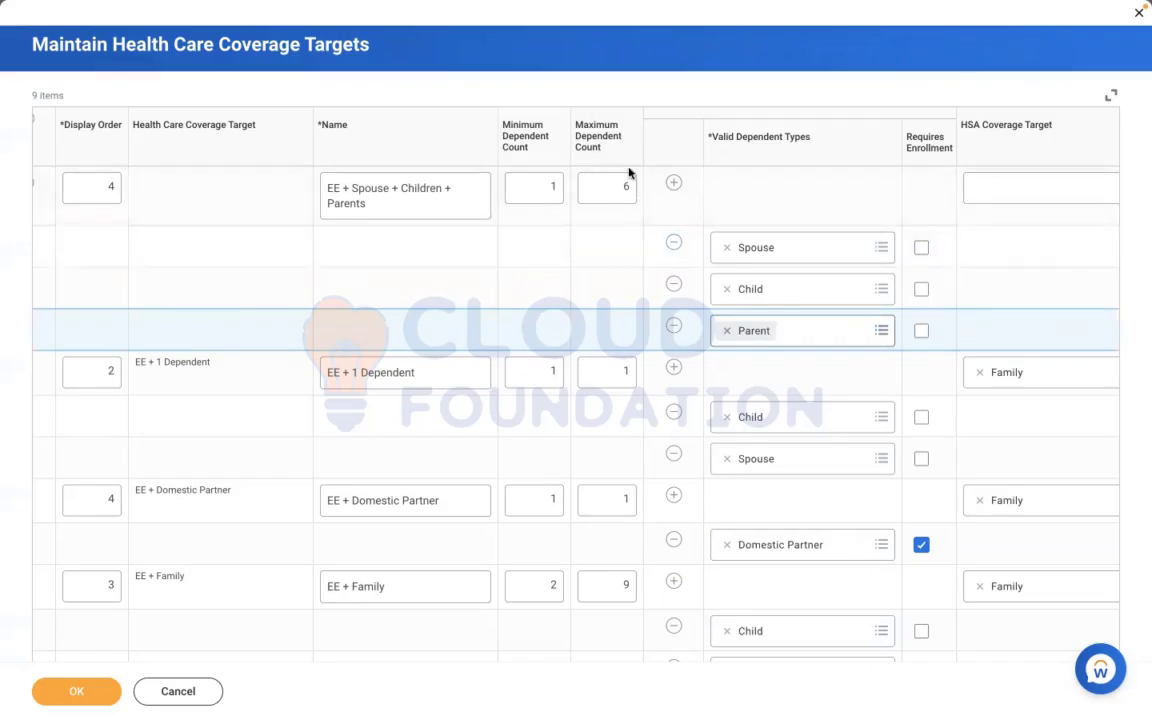
click(787, 196)
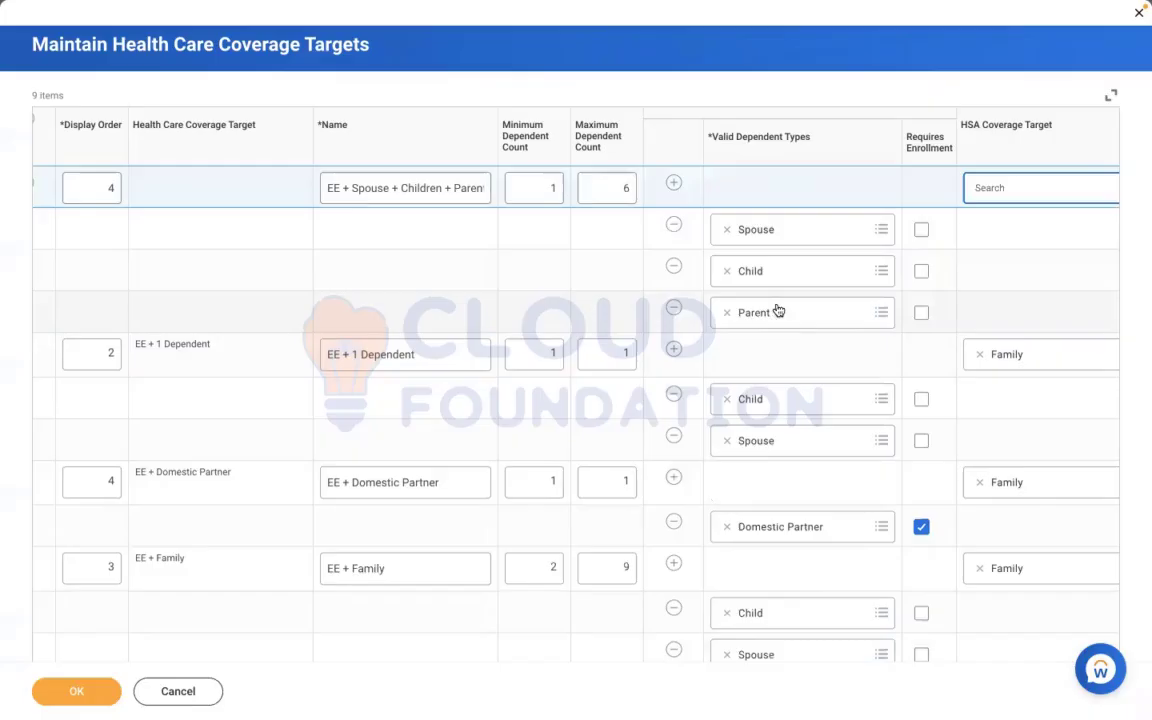
click(667, 318)
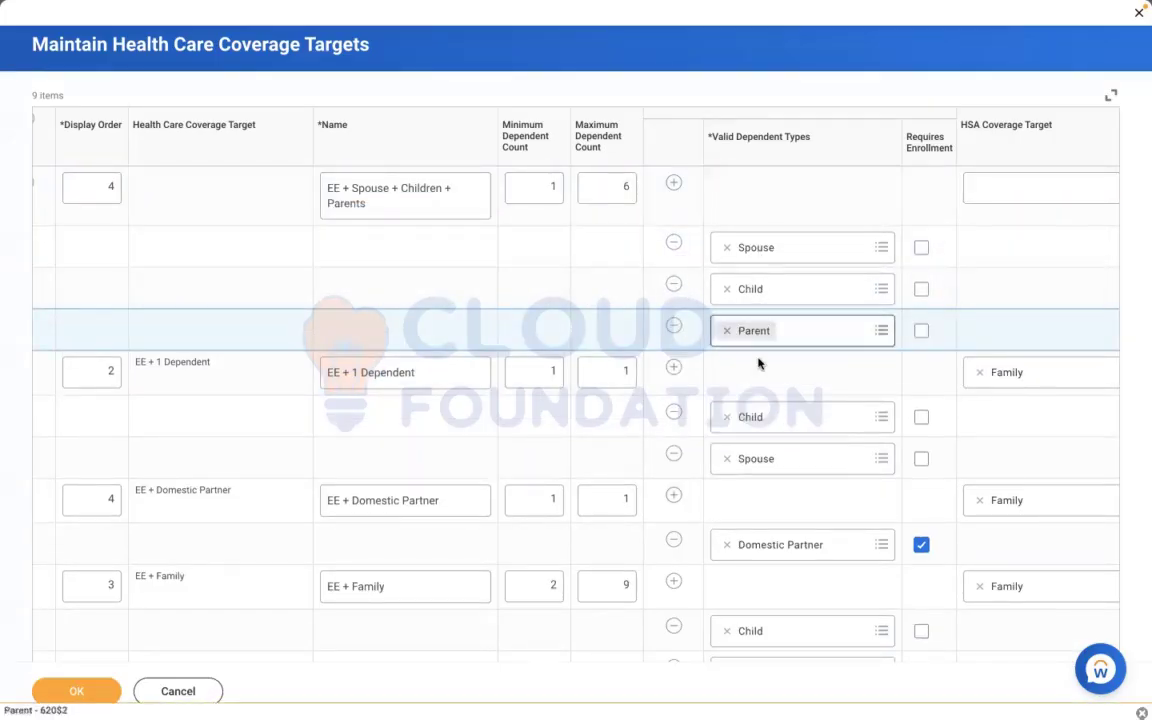
click(769, 209)
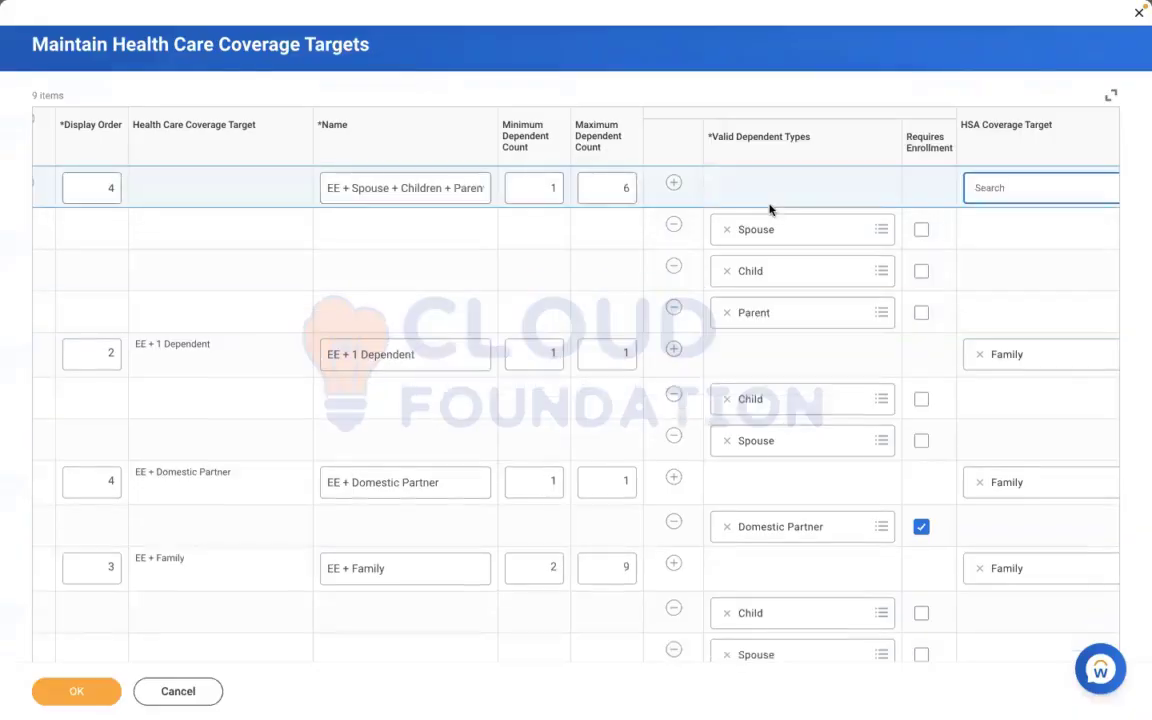
Mark the new target's Spouse, Child and Parent types as requiring enrollment, and clear all three marks again
click(921, 231)
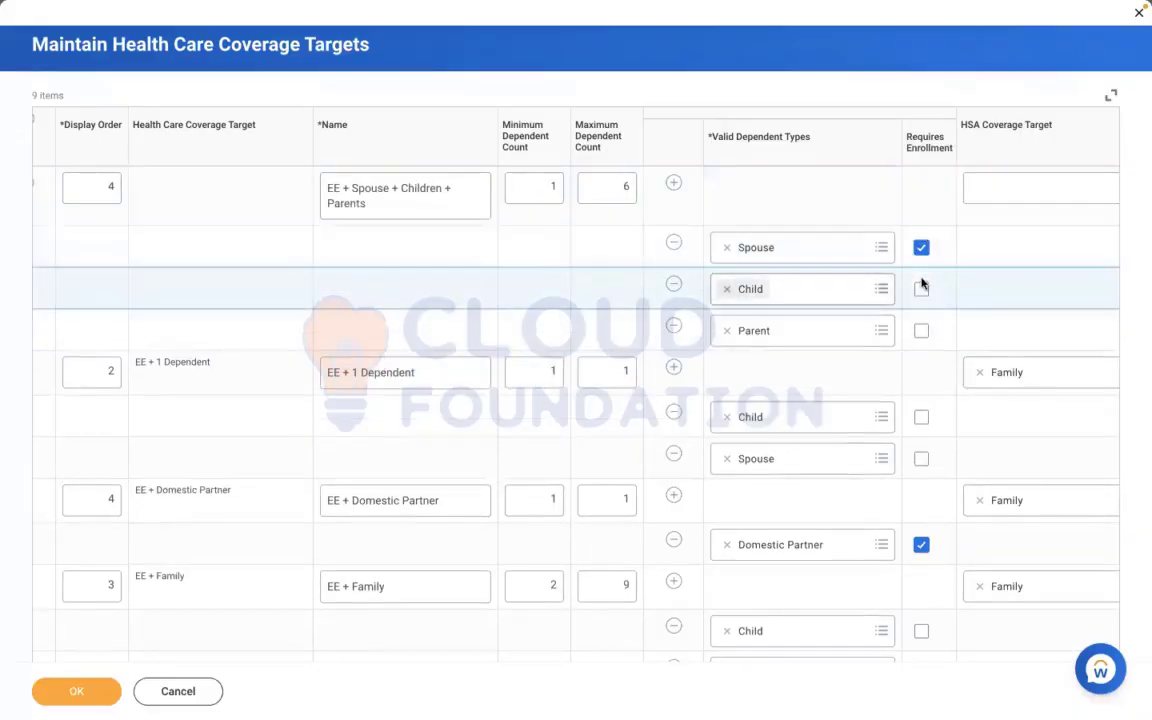
click(921, 289)
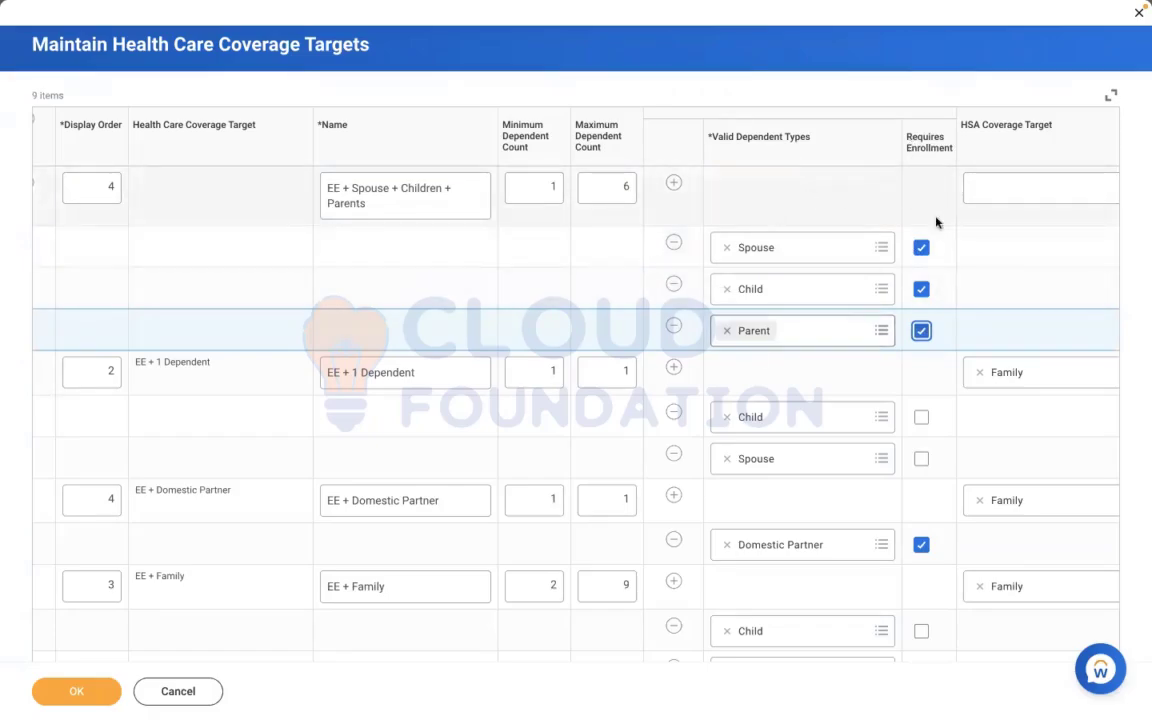
click(921, 332)
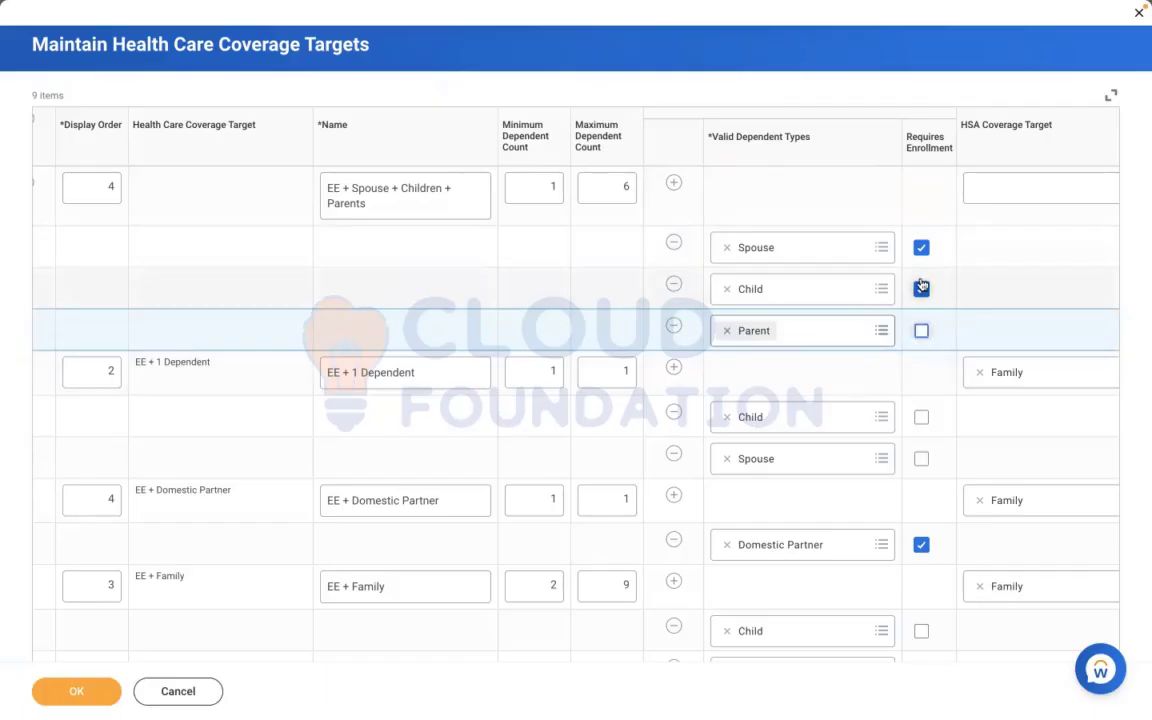
click(921, 289)
click(921, 248)
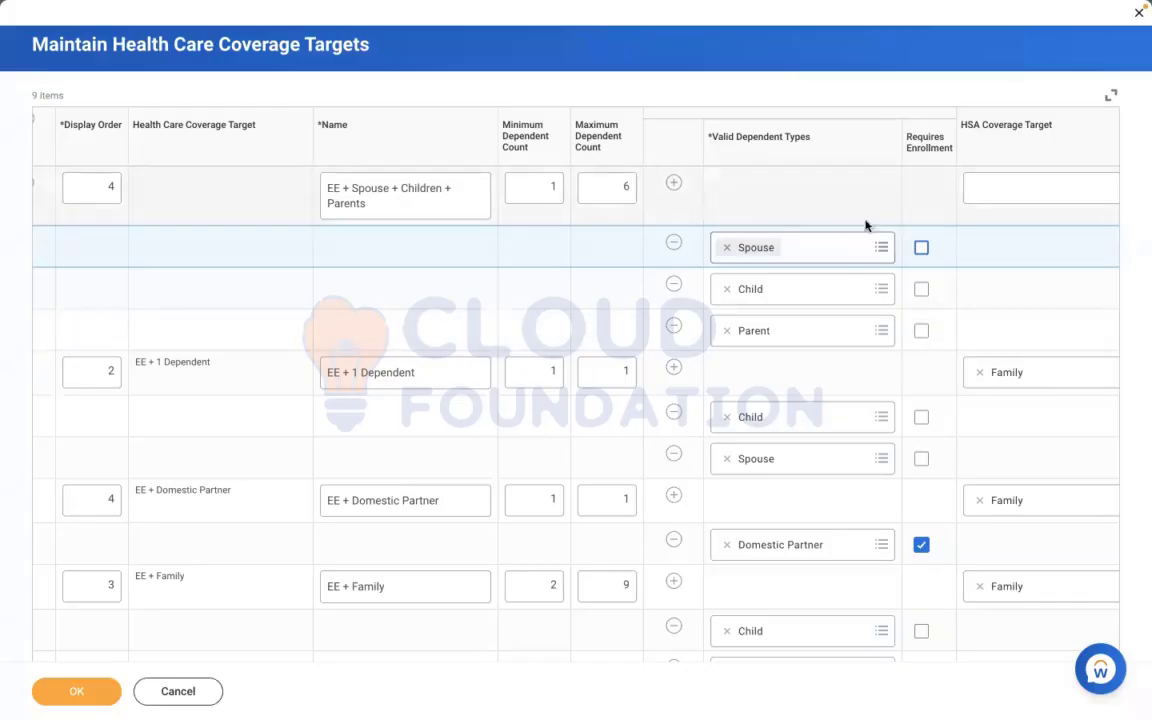
Review the new target's row across to its HSA coverage target, and save the health care coverage targets
click(770, 200)
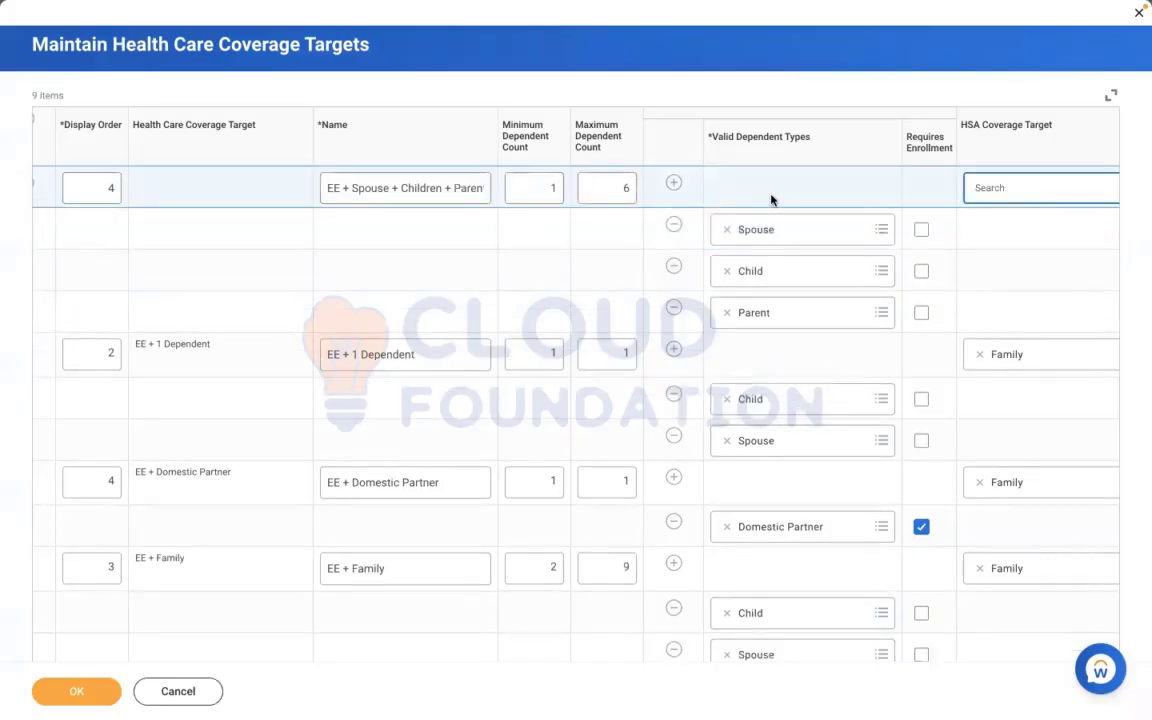
scroll(773, 200, right, 2)
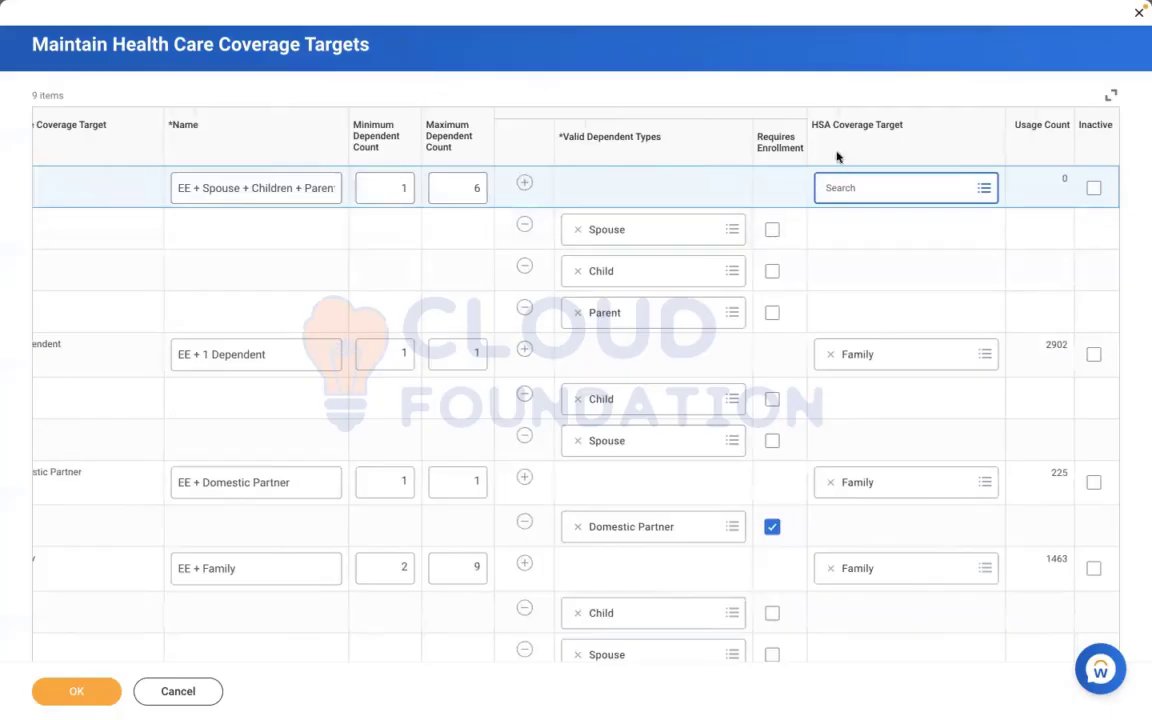
click(878, 268)
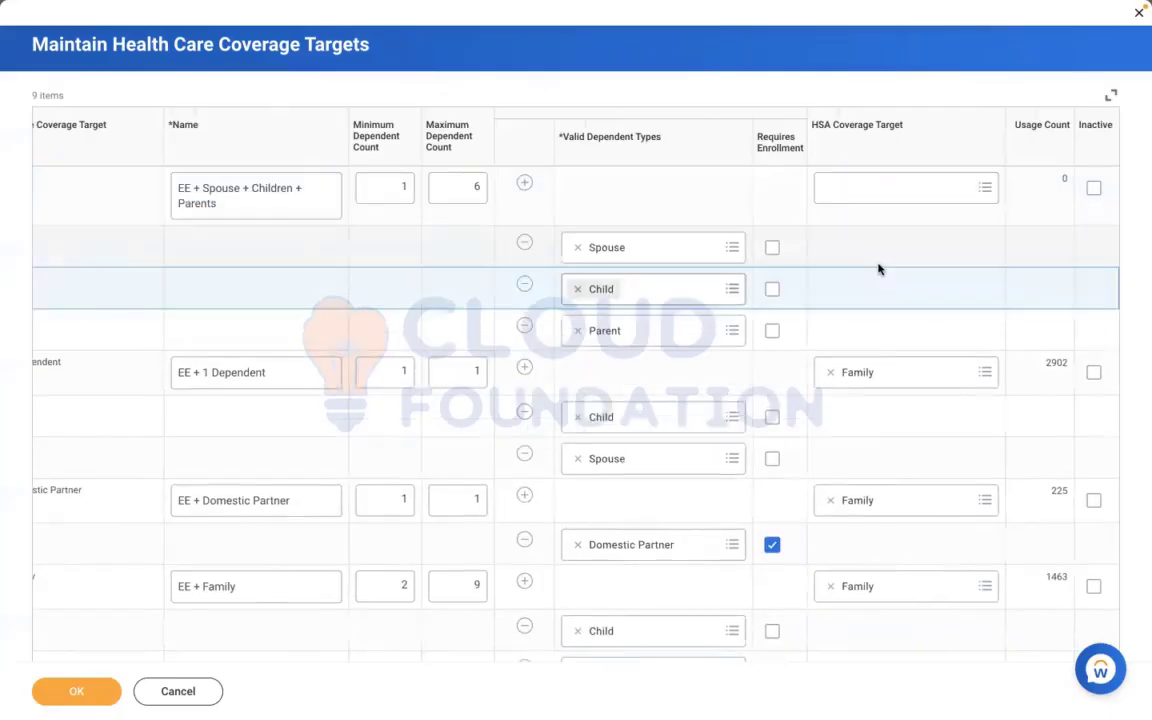
scroll(878, 268, left, 1)
click(917, 255)
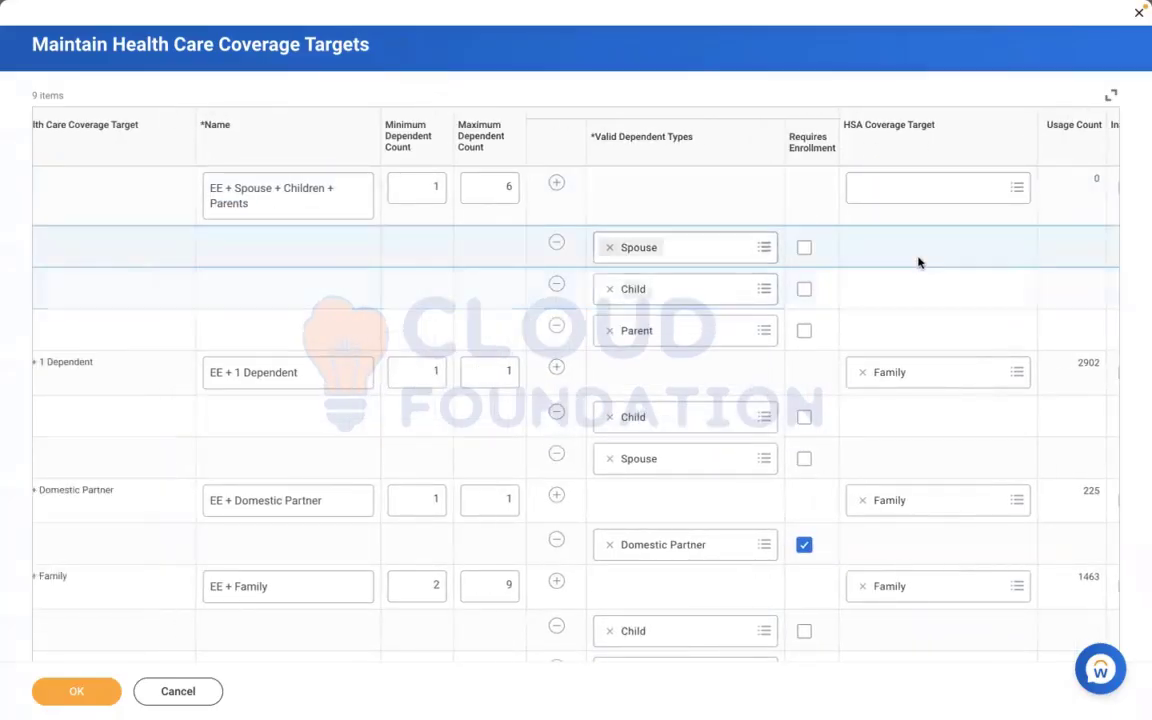
click(52, 691)
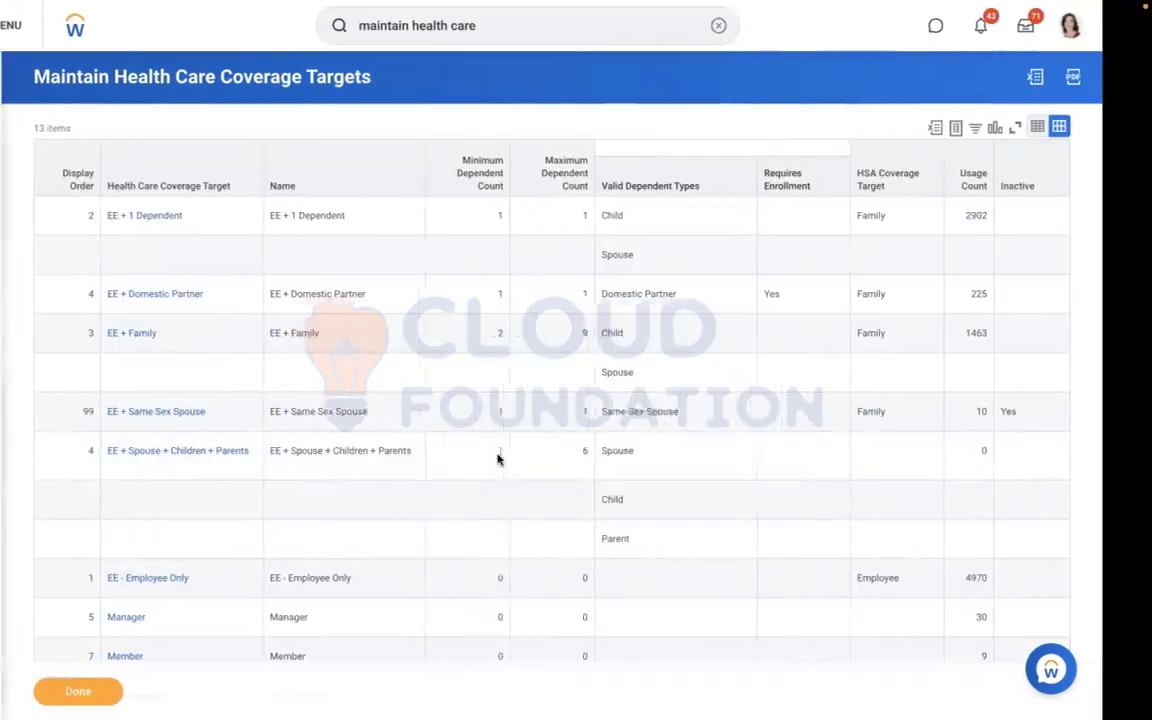
Switch to the Word document and start a numbered list below the coverage levels with "Relations ship types" as its first item
key(ctrl+Left)
click(538, 406)
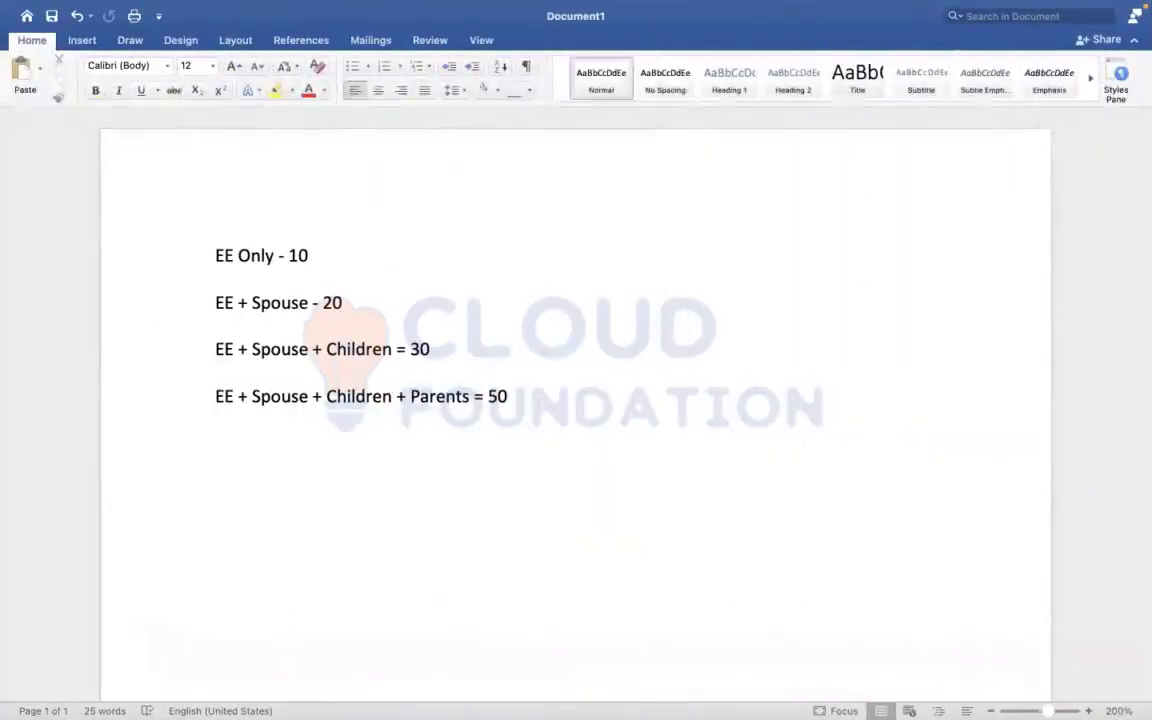
key(Return)
key(Return)
text(1. )
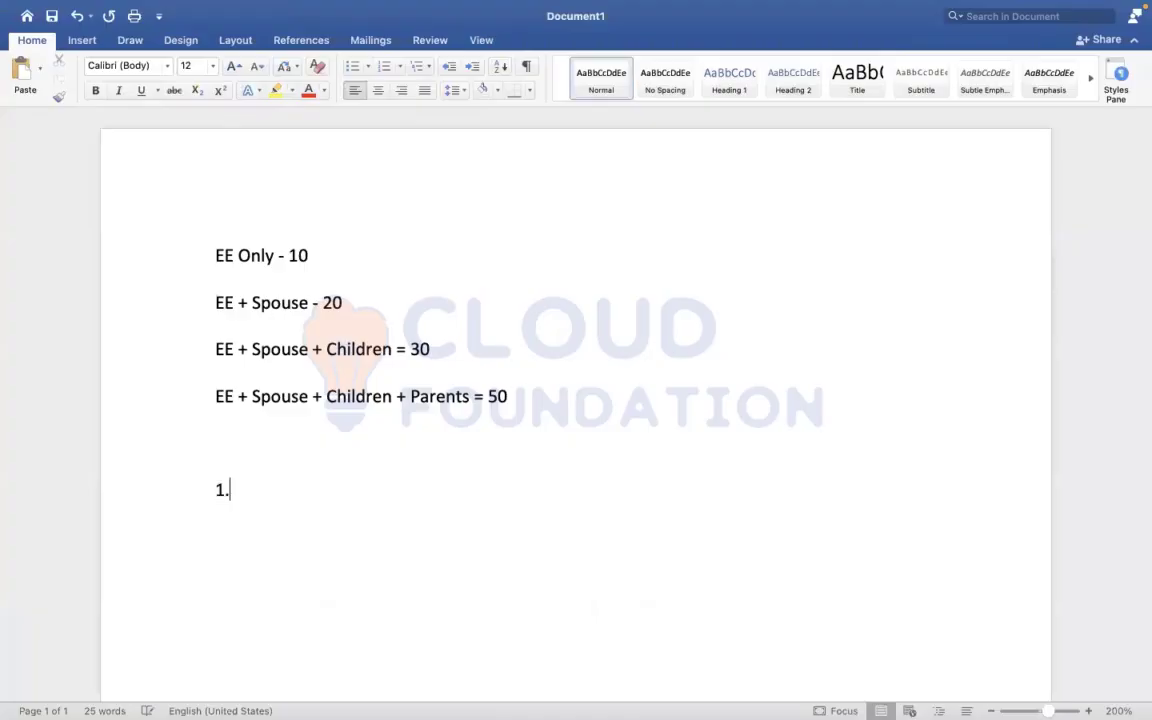
text(Relat)
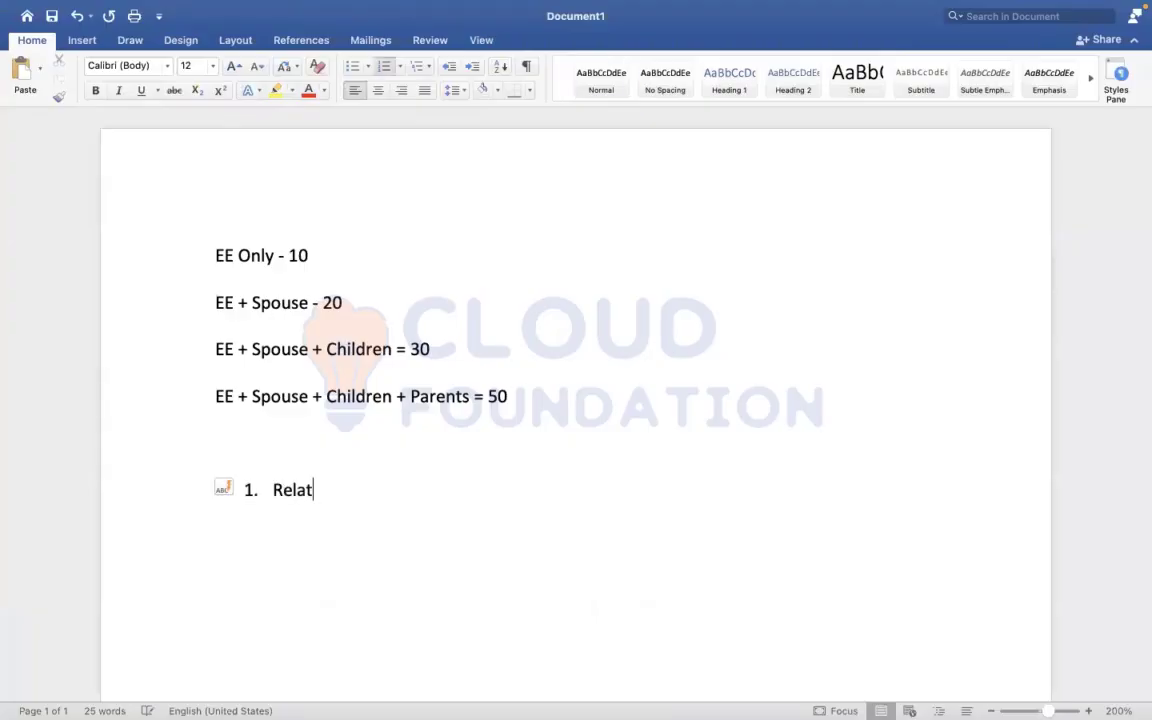
text(ions ship types)
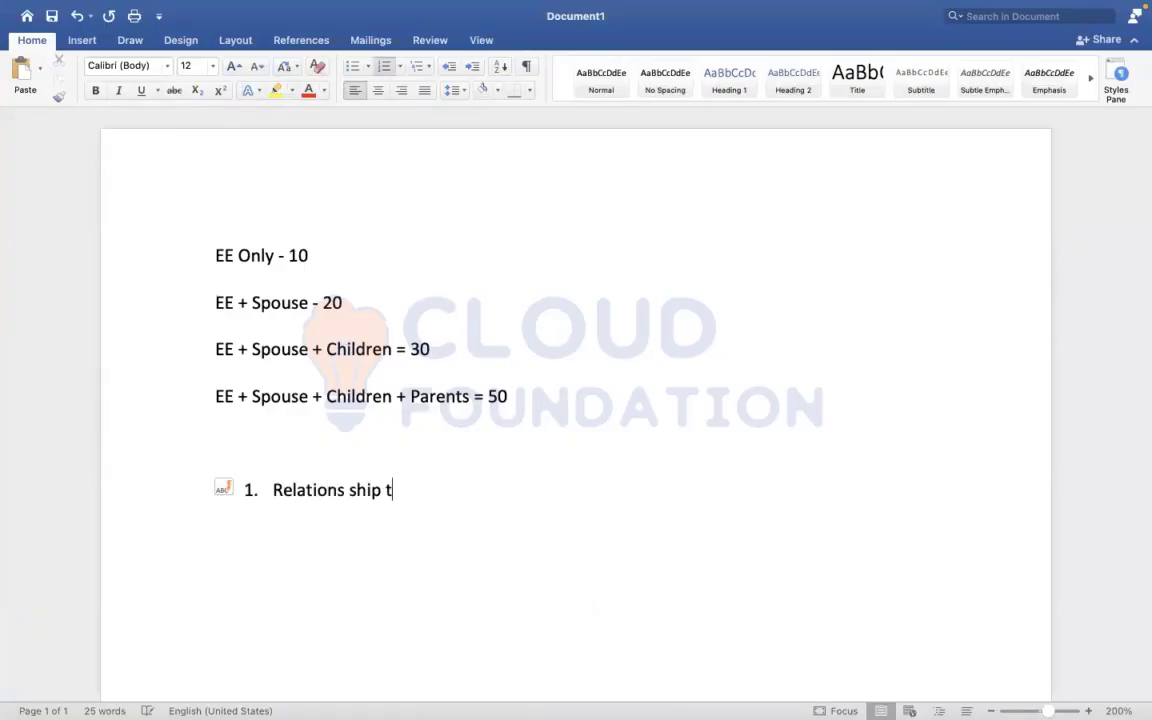
key(Return)
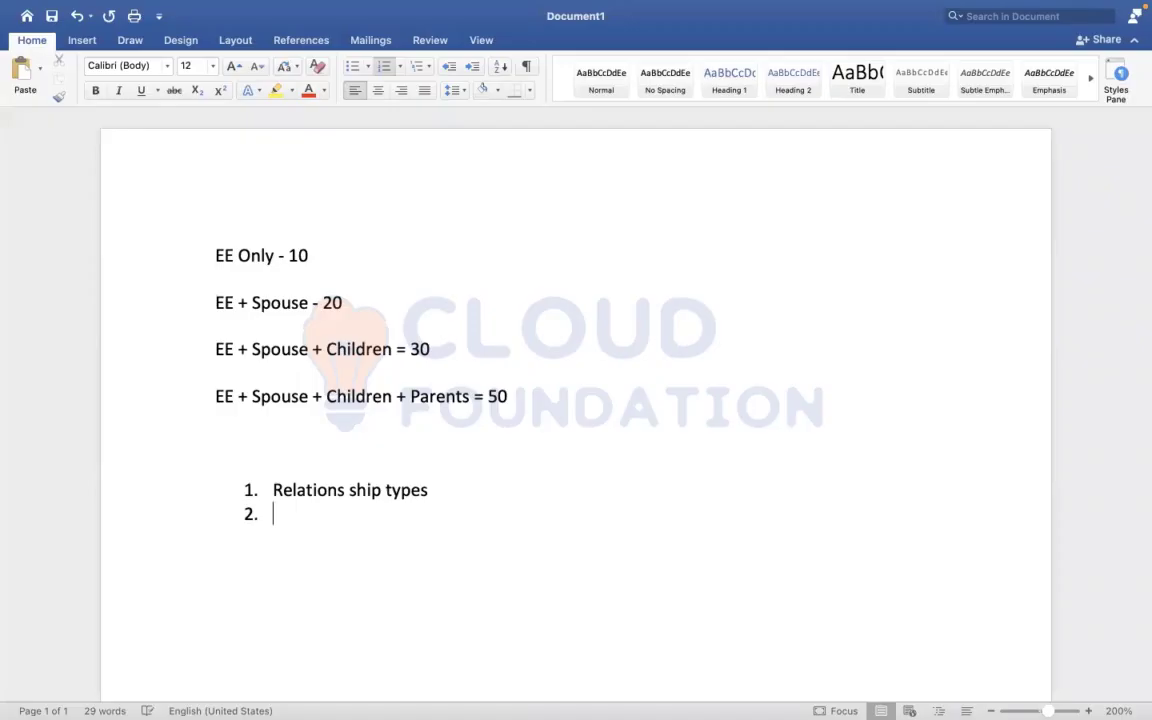
Enter "Health care coverage targets" as the second list item and start a third item
text(Health care coverage )
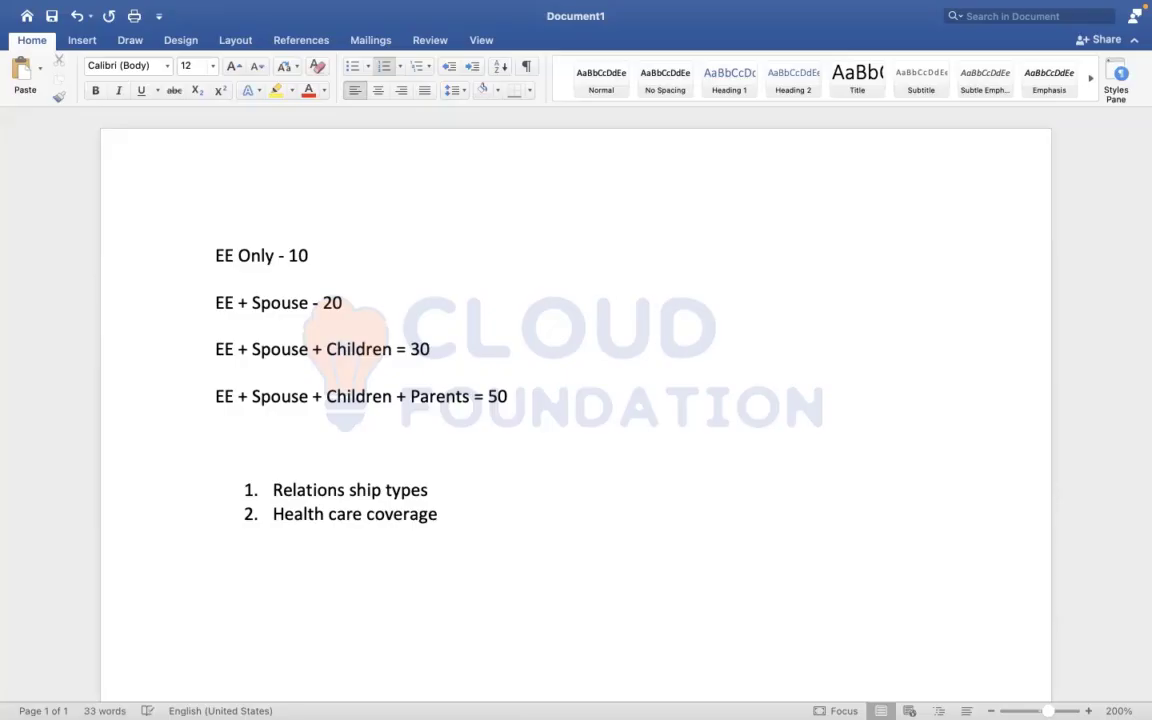
text(targets)
key(Return)
key(ctrl+Right)
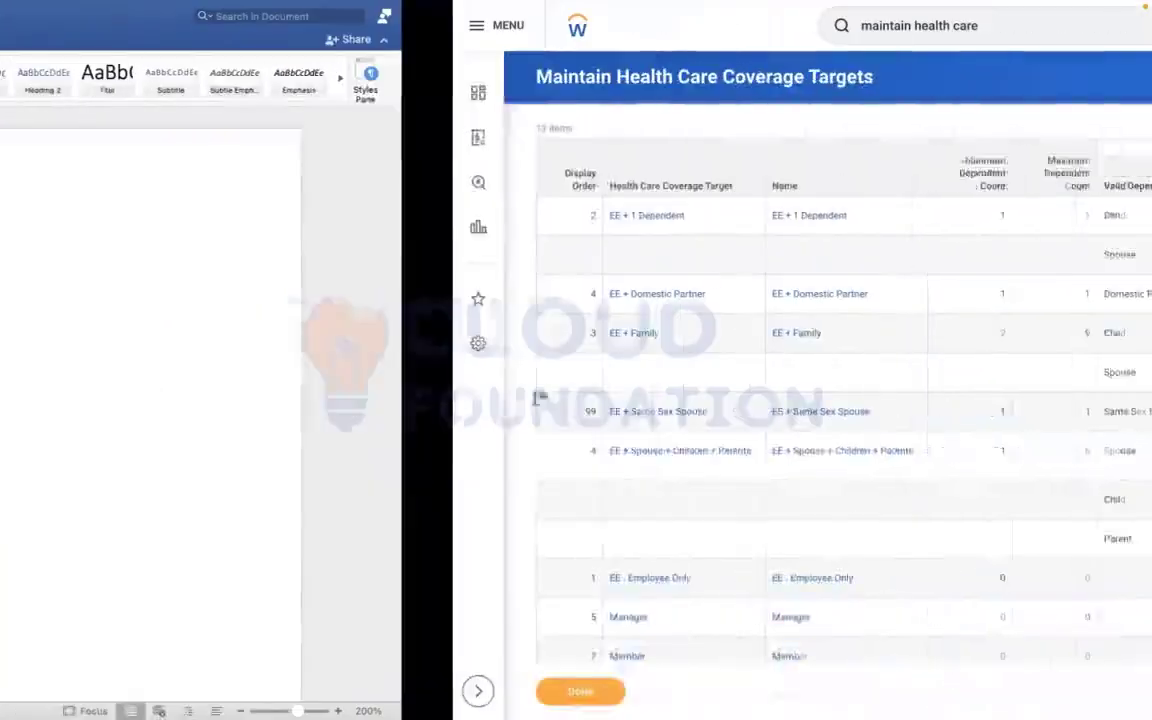
key(ctrl+Left)
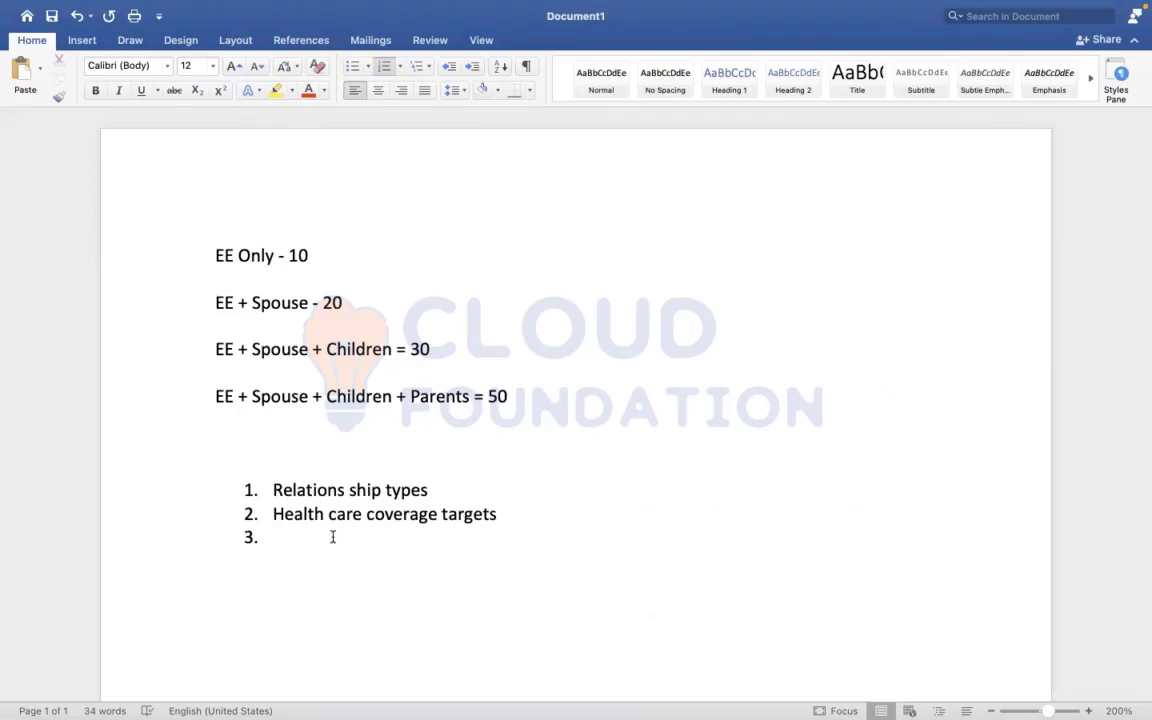
text(hEALTH CARE PLANS)
key(BackSpace)
key(BackSpace)
key(BackSpace)
key(BackSpace)
key(BackSpace)
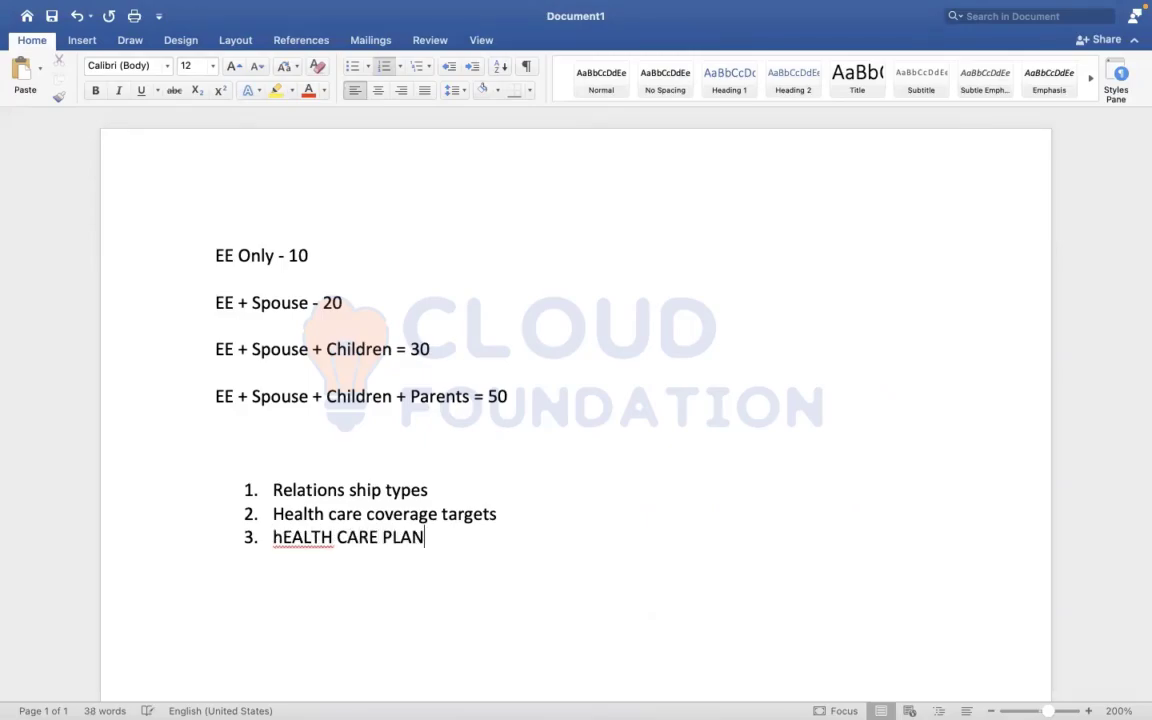
key(BackSpace)
key(BackSpace)
key(BackSpace)
key(BackSpace)
key(BackSpace)
key(BackSpace)
key(BackSpace)
key(BackSpace)
key(BackSpace)
key(BackSpace)
key(BackSpace)
key(BackSpace)
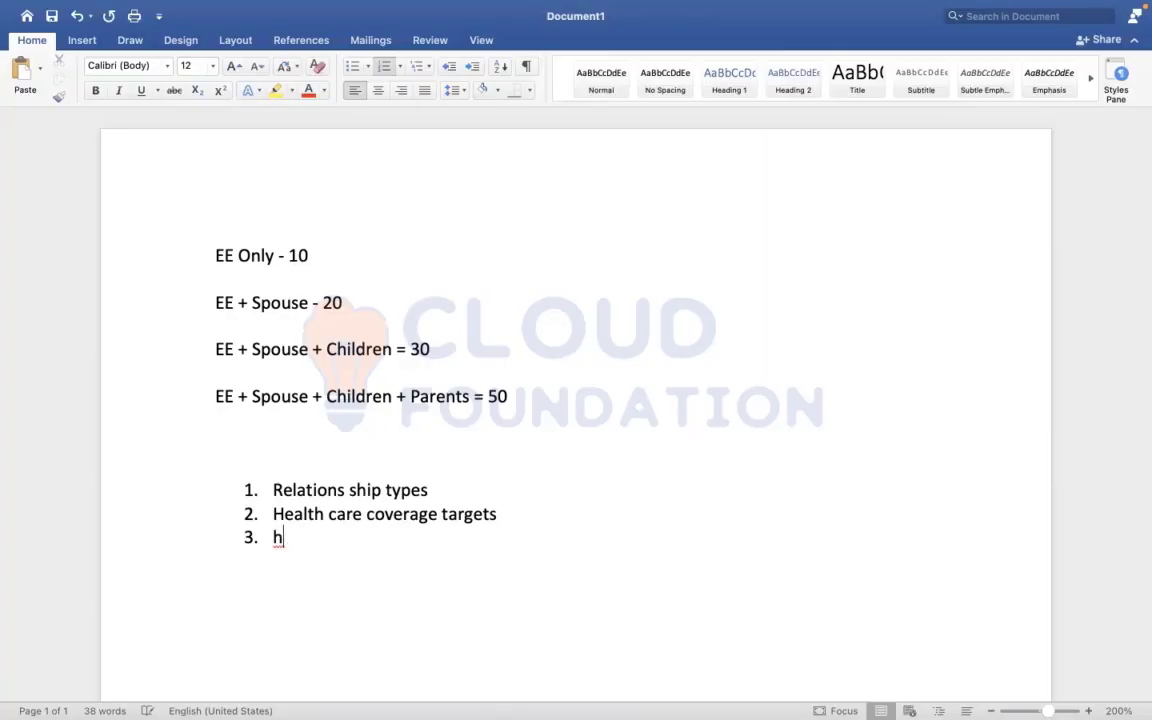
Enter "Health care plans" as the third list item, and add a space before the 10 in the EE Only line
text(Health care plans)
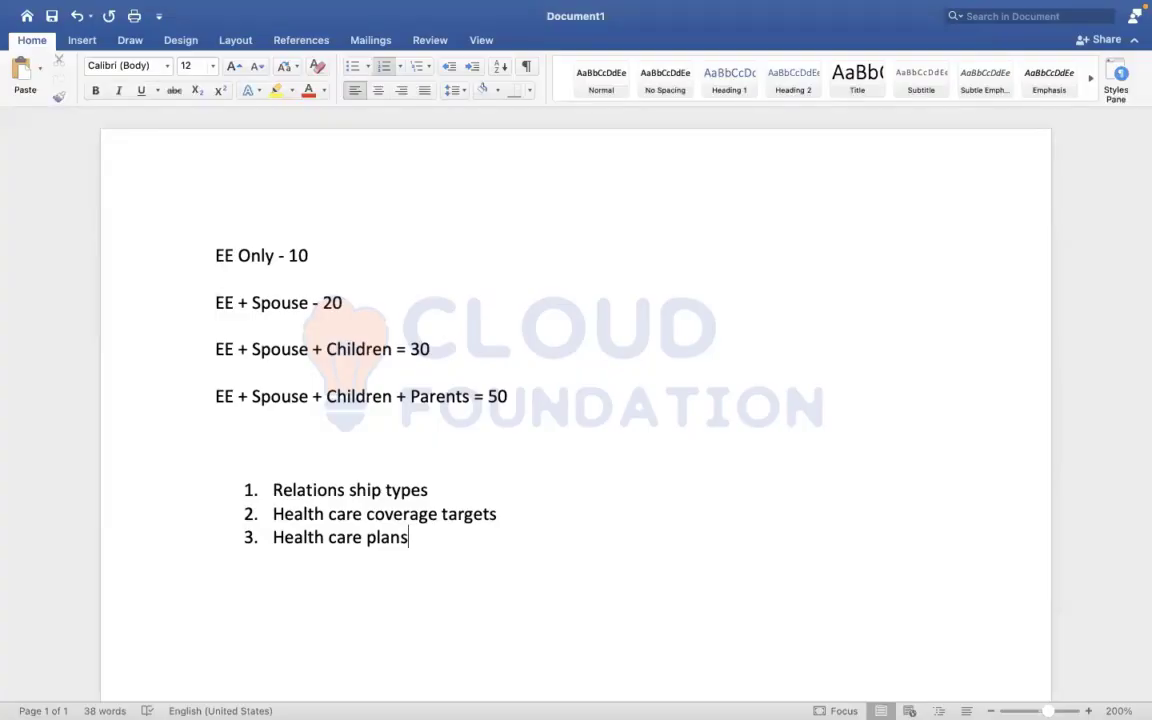
click(288, 255)
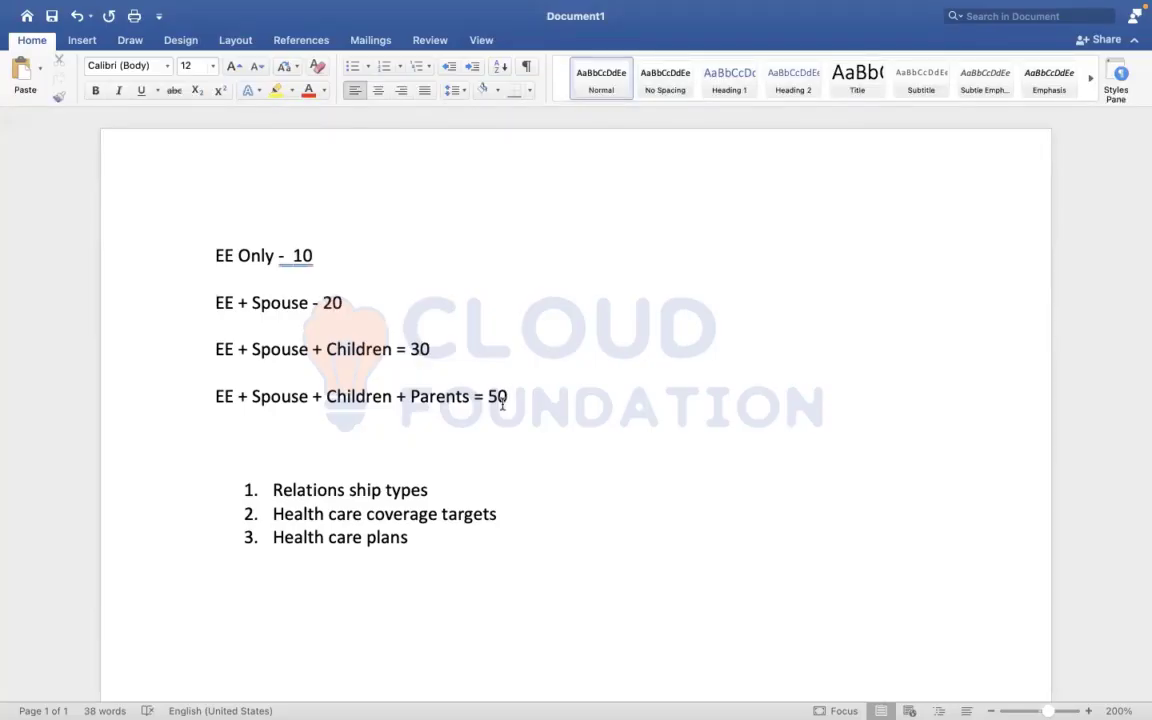
Append "( flat and calculated)" to the "Health care plans" list item
click(438, 546)
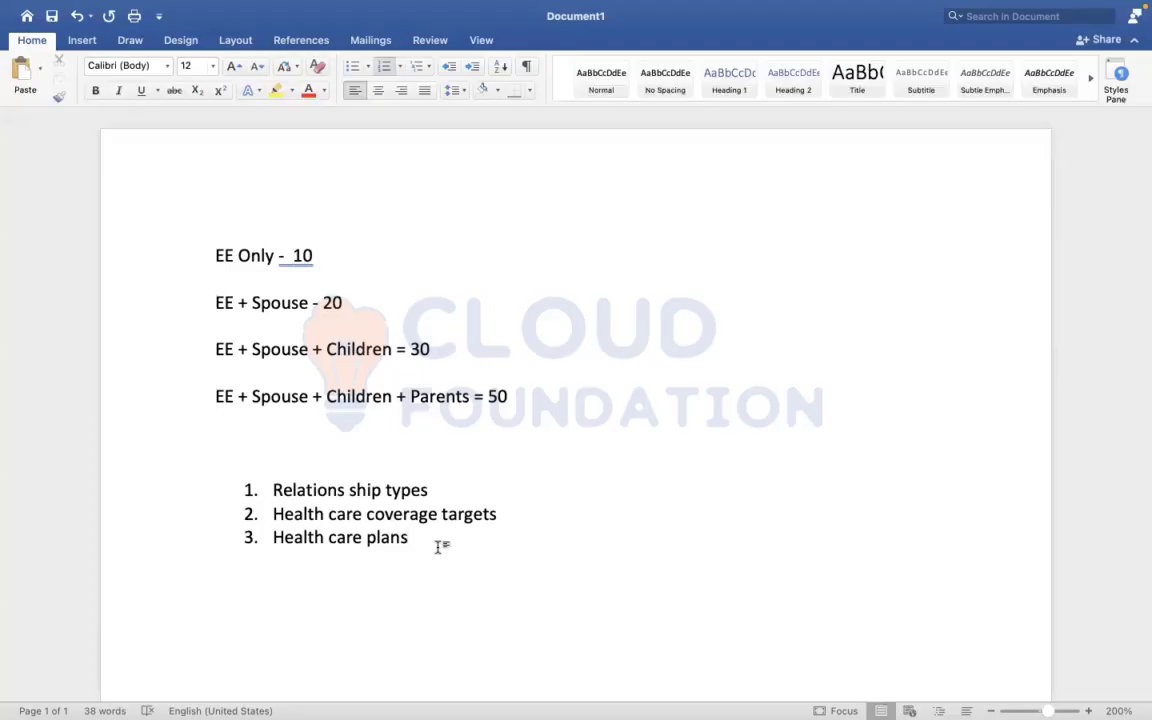
text(( falt)
key(BackSpace)
key(BackSpace)
key(BackSpace)
key(BackSpace)
text(late)
key(BackSpace)
key(BackSpace)
text(t and calcula)
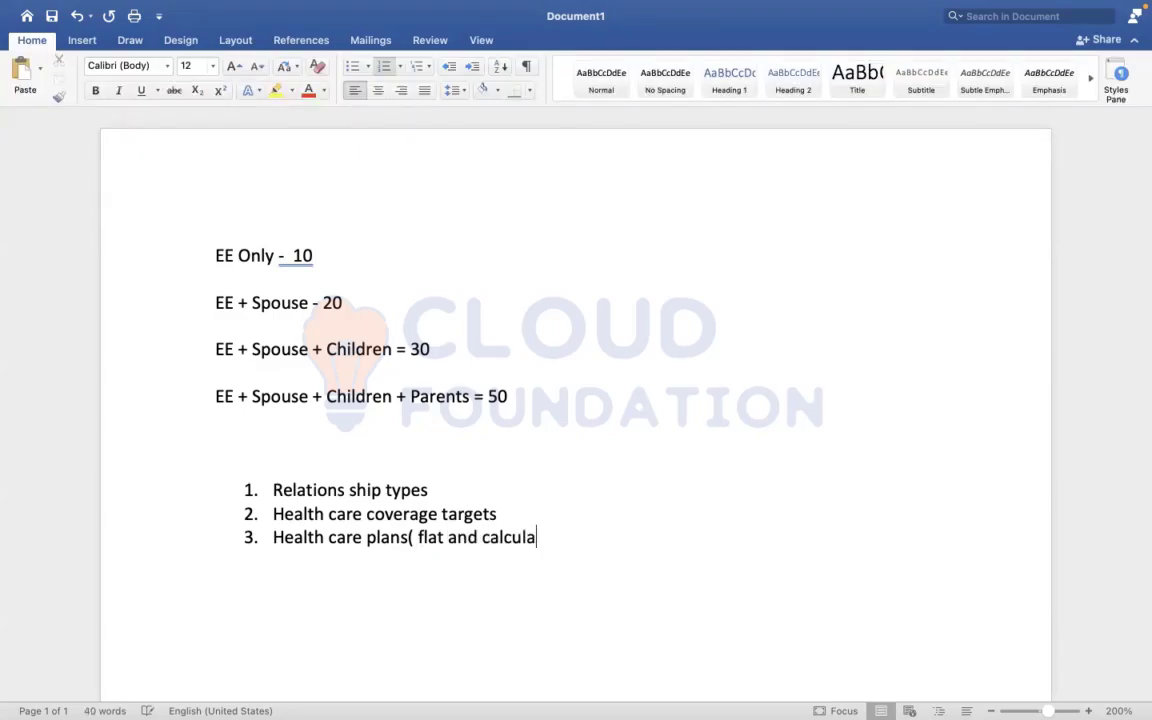
text(ted)
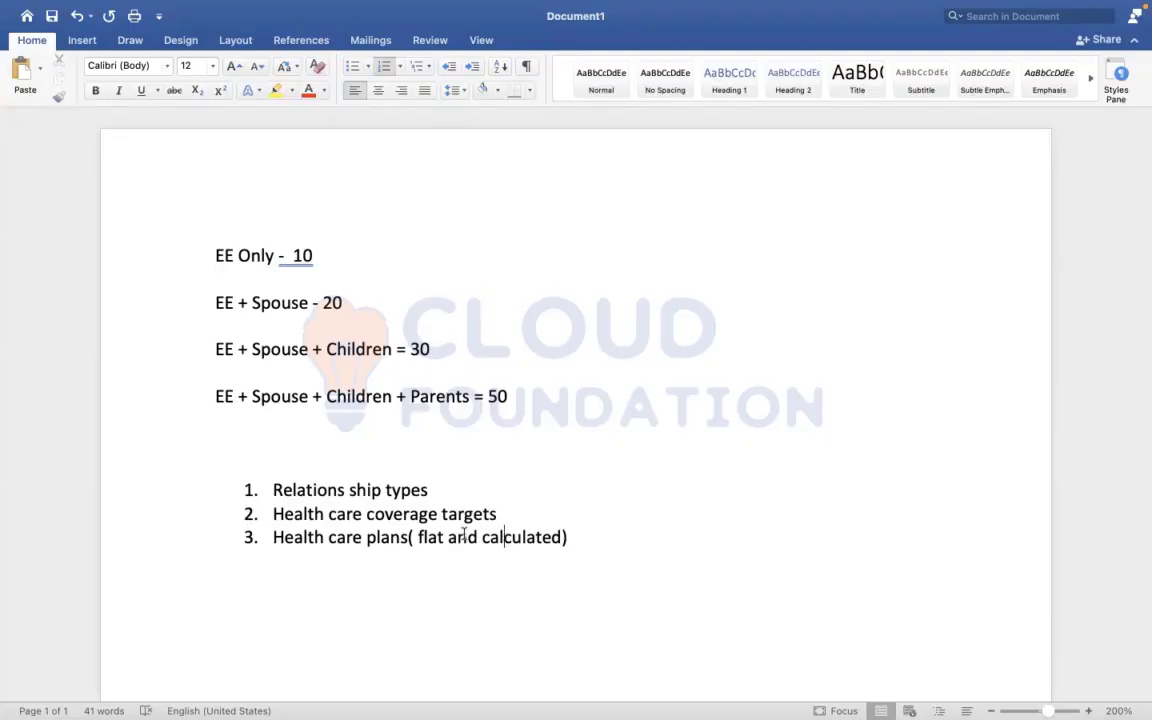
mouse_move(447, 537)
mouse_down()
mouse_move(329, 537)
mouse_move(300, 525)
mouse_move(287, 538)
mouse_up()
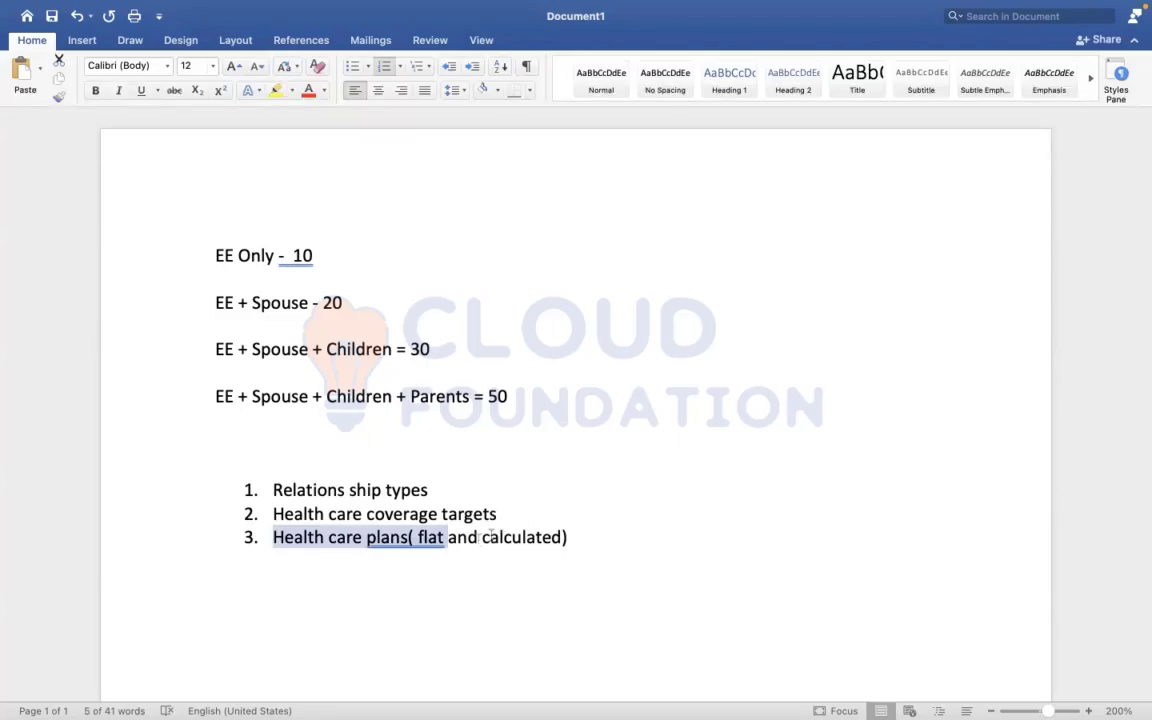
drag(479, 538, 606, 546)
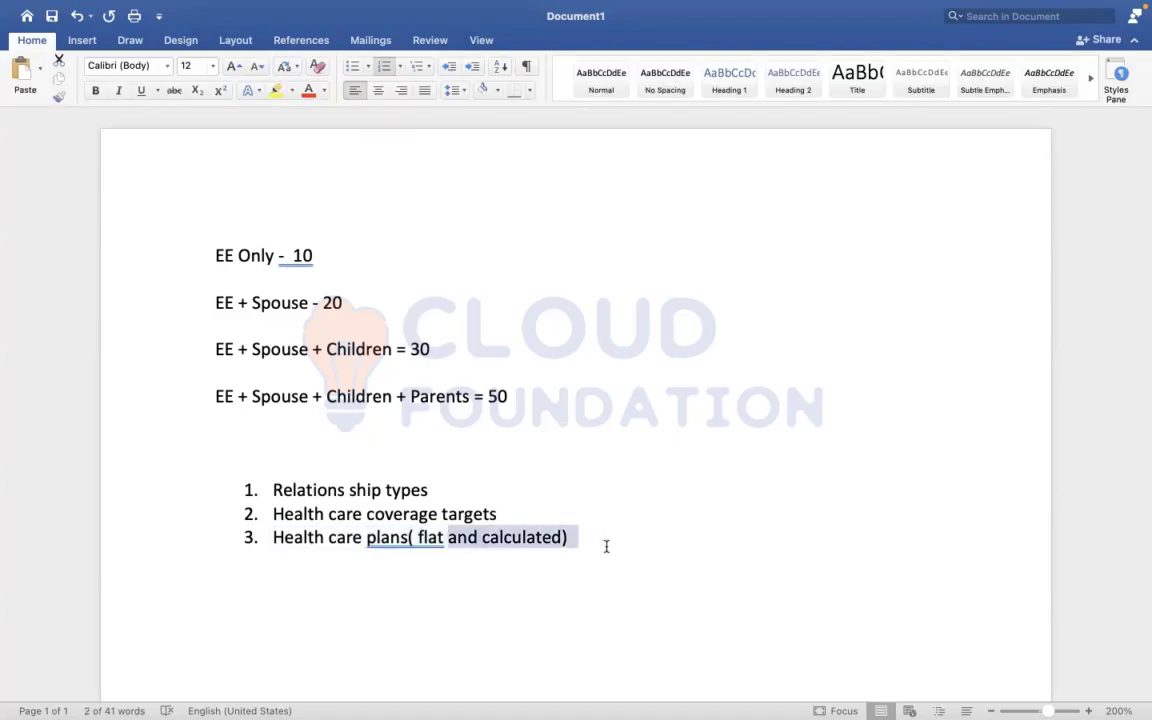
click(606, 546)
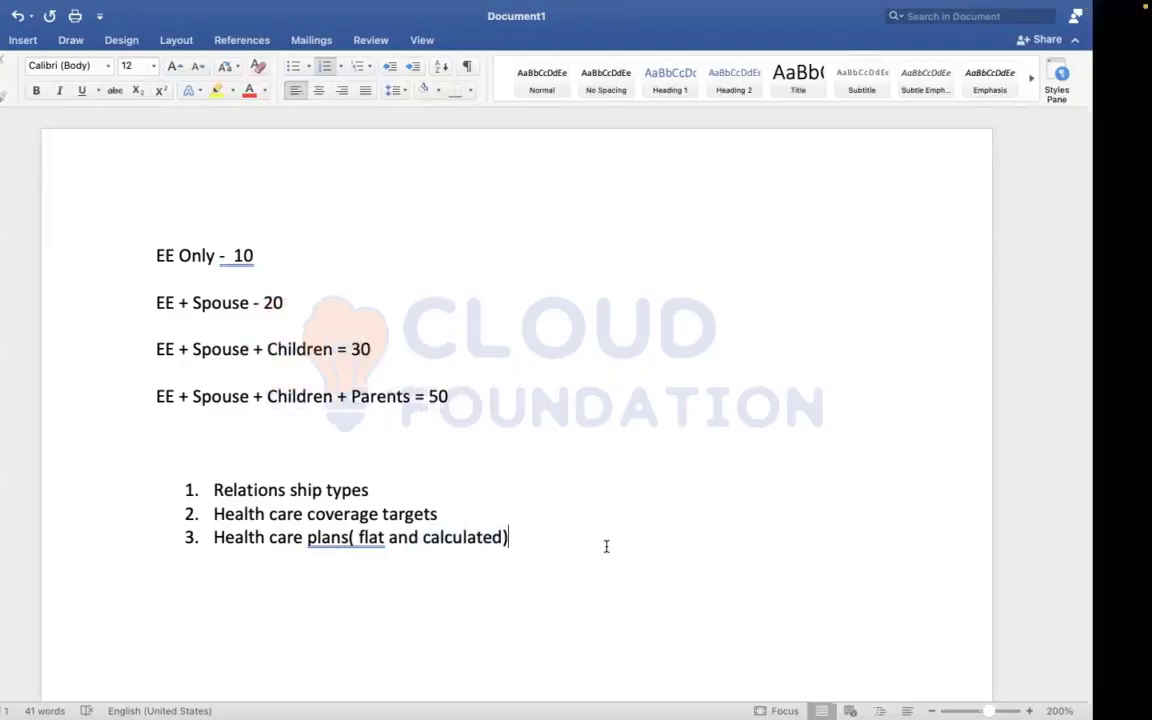
Switch to Workday, find the Create Benefit Provider task with "create ben provider", and start it with effective date 01/01/2022
key(ctrl+Right)
click(767, 32)
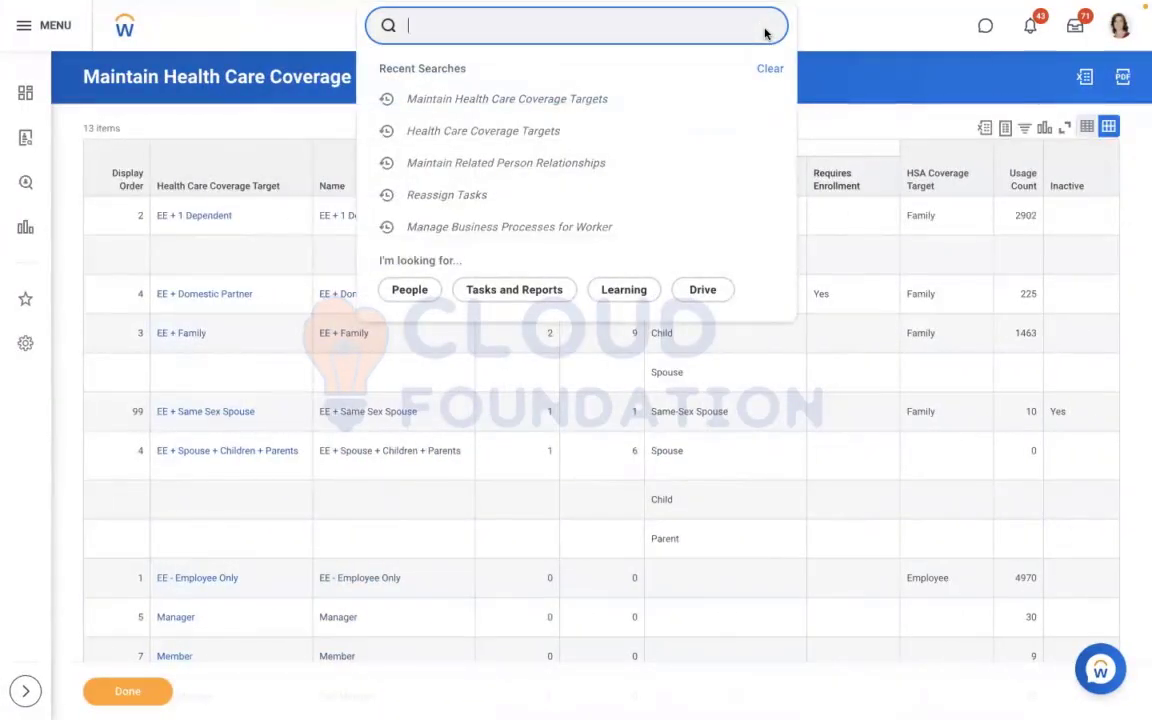
text(create)
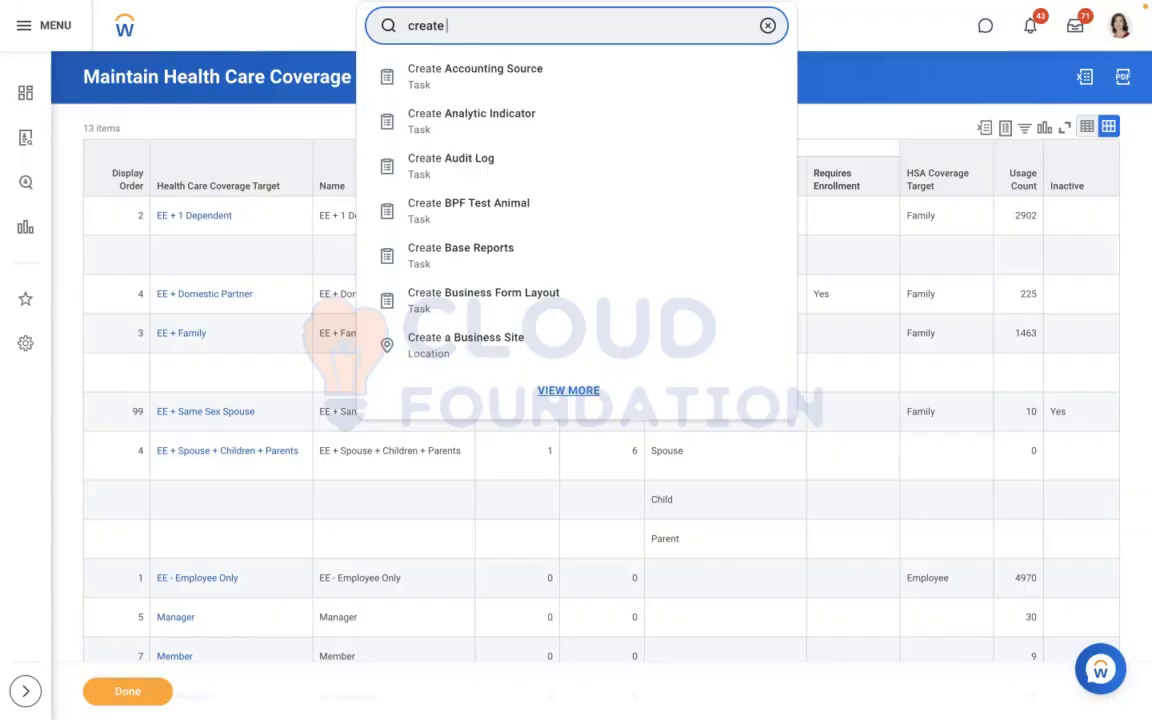
text(ben provi)
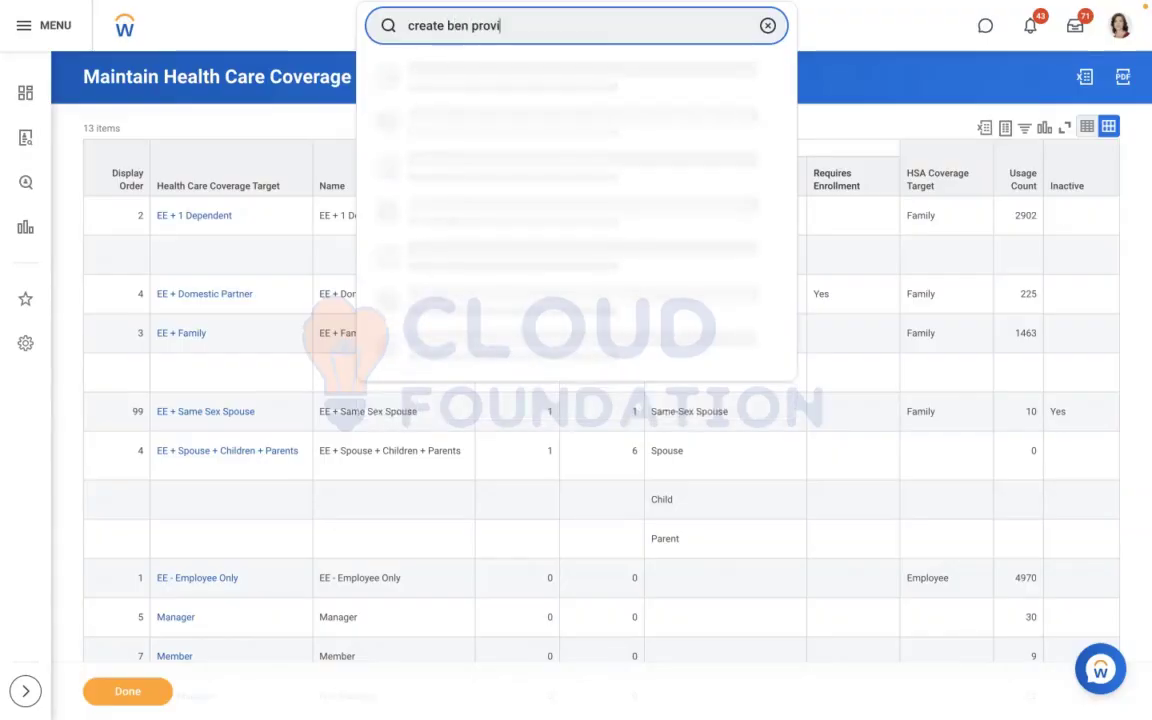
text(der)
click(518, 82)
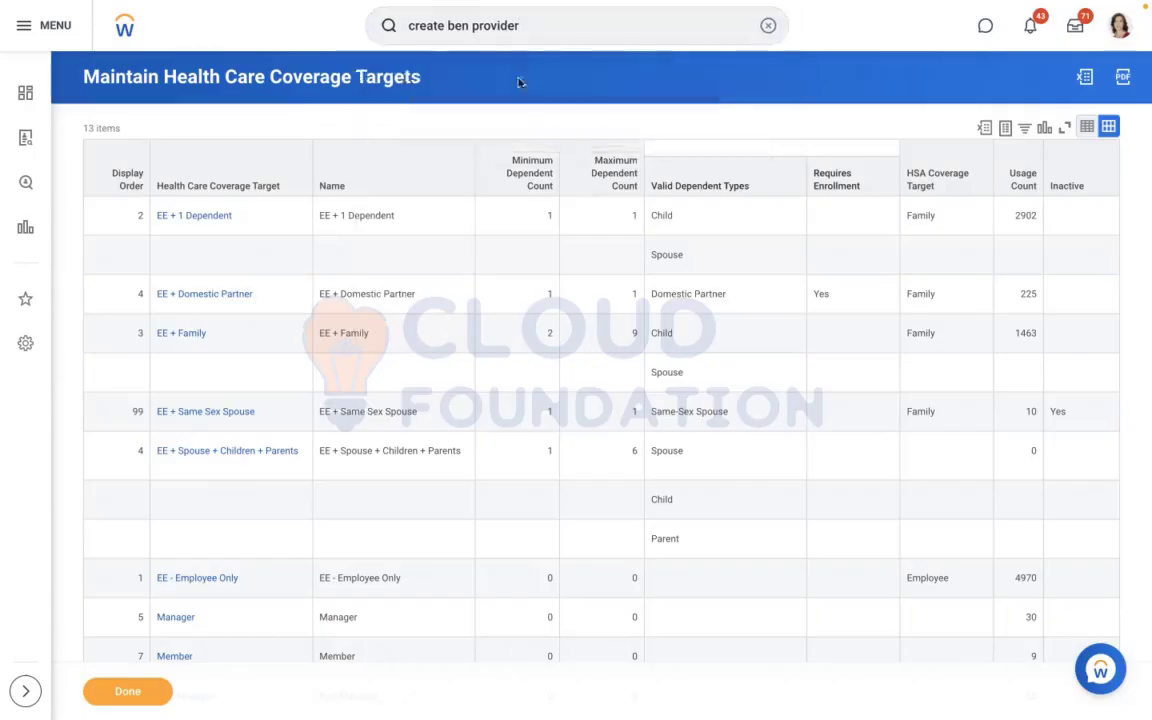
click(442, 205)
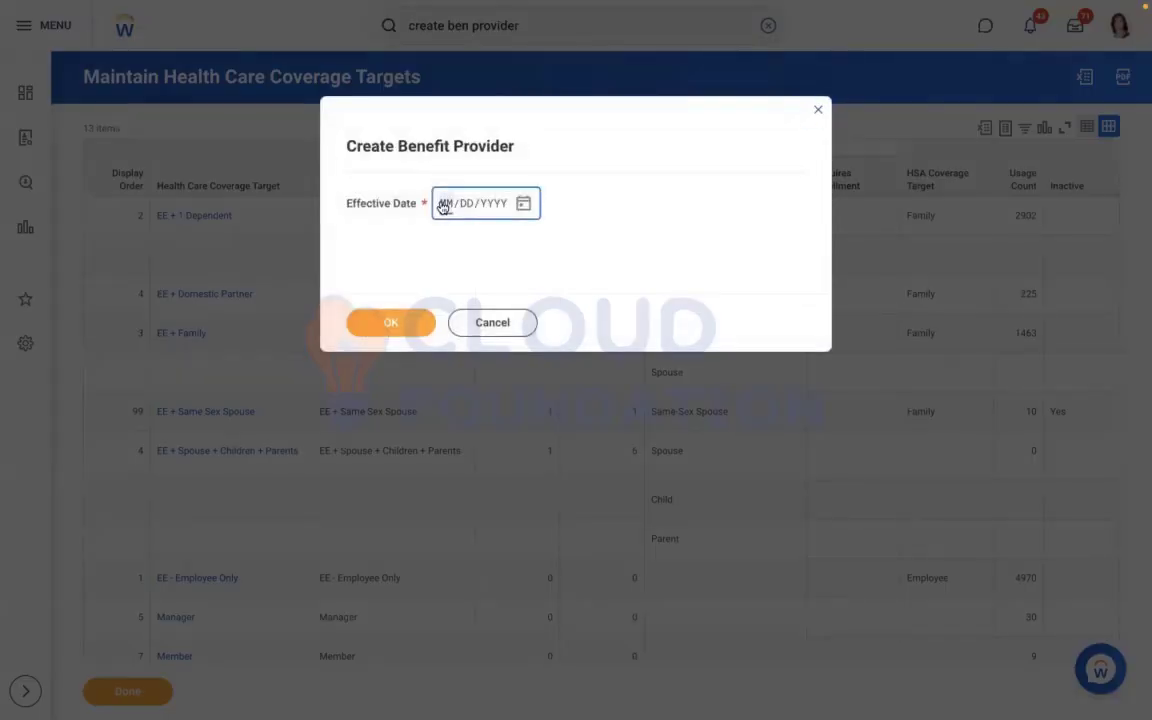
text(01012022)
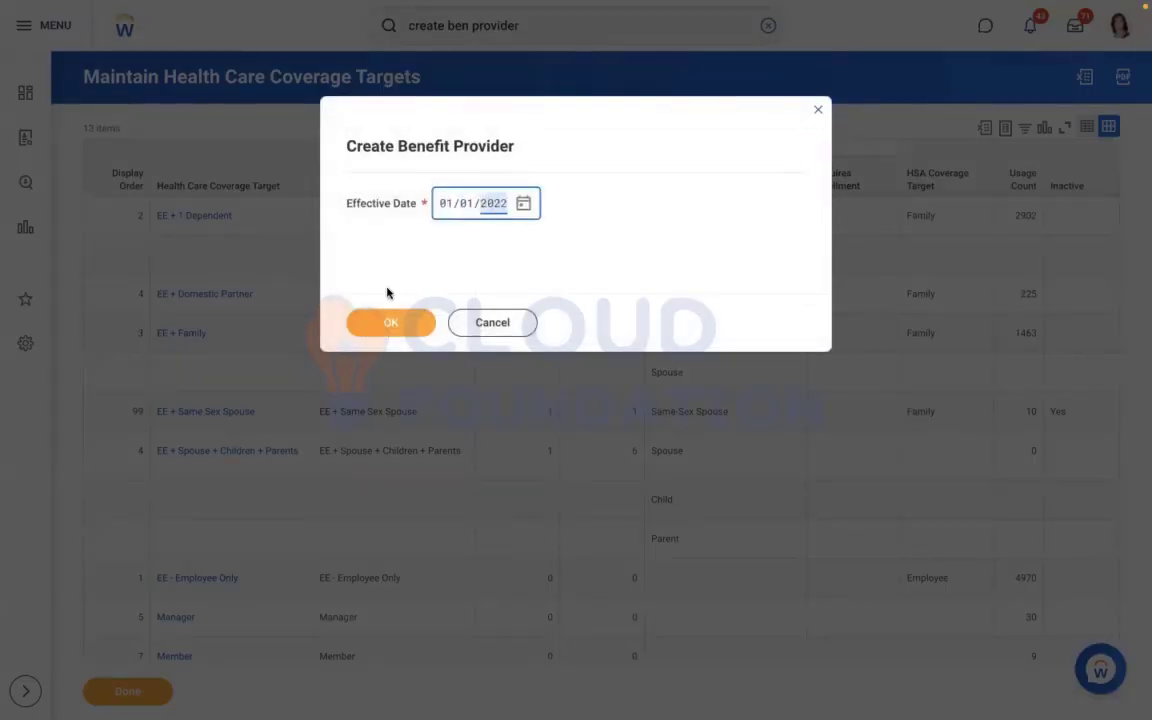
click(384, 320)
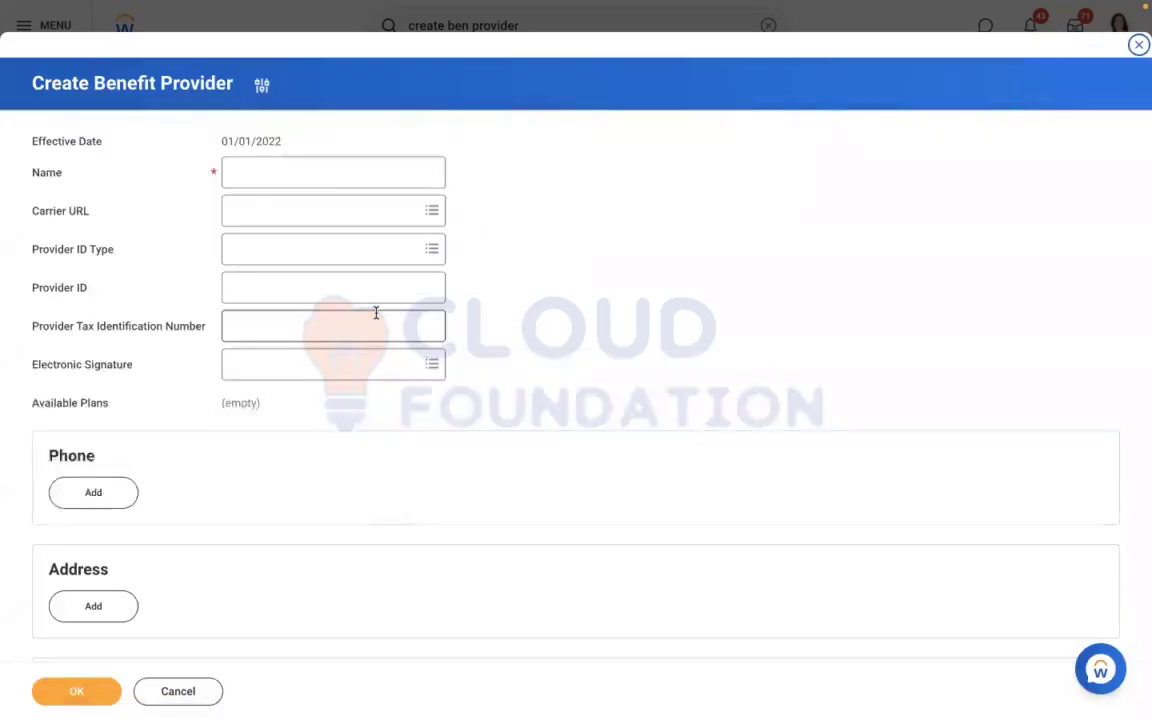
Name the new benefit provider "RBS - Met Life" and save it
click(256, 177)
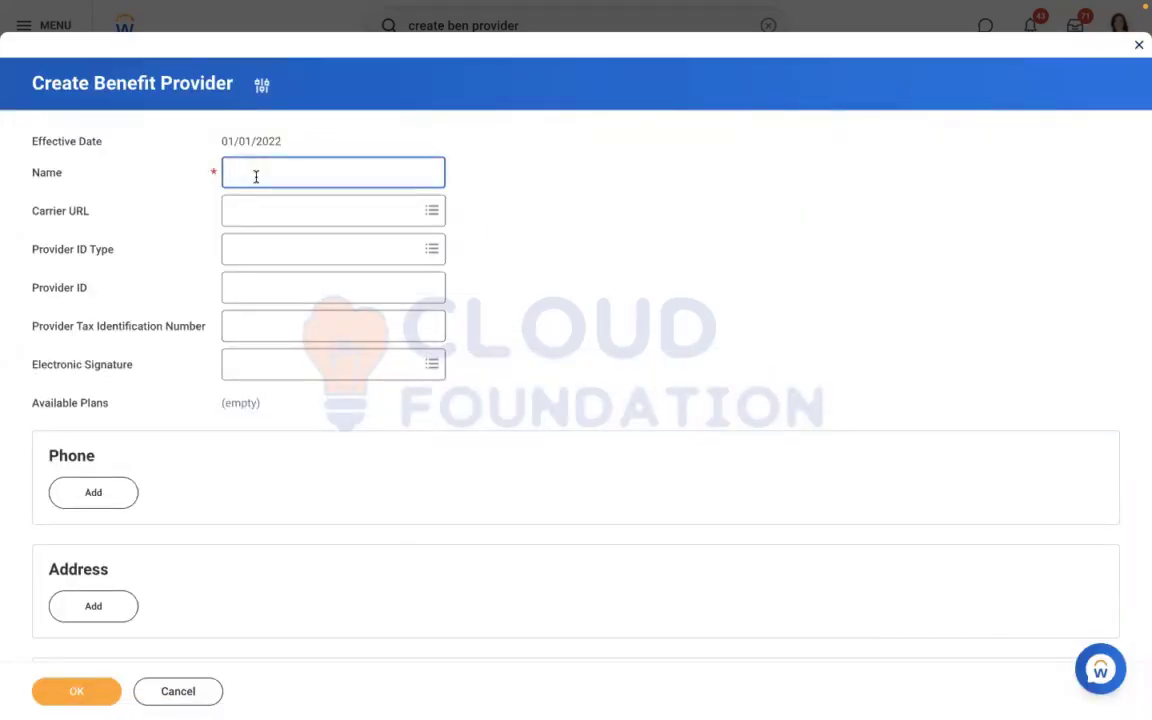
text(Me)
text(t Lif)
text(RBS -)
click(80, 694)
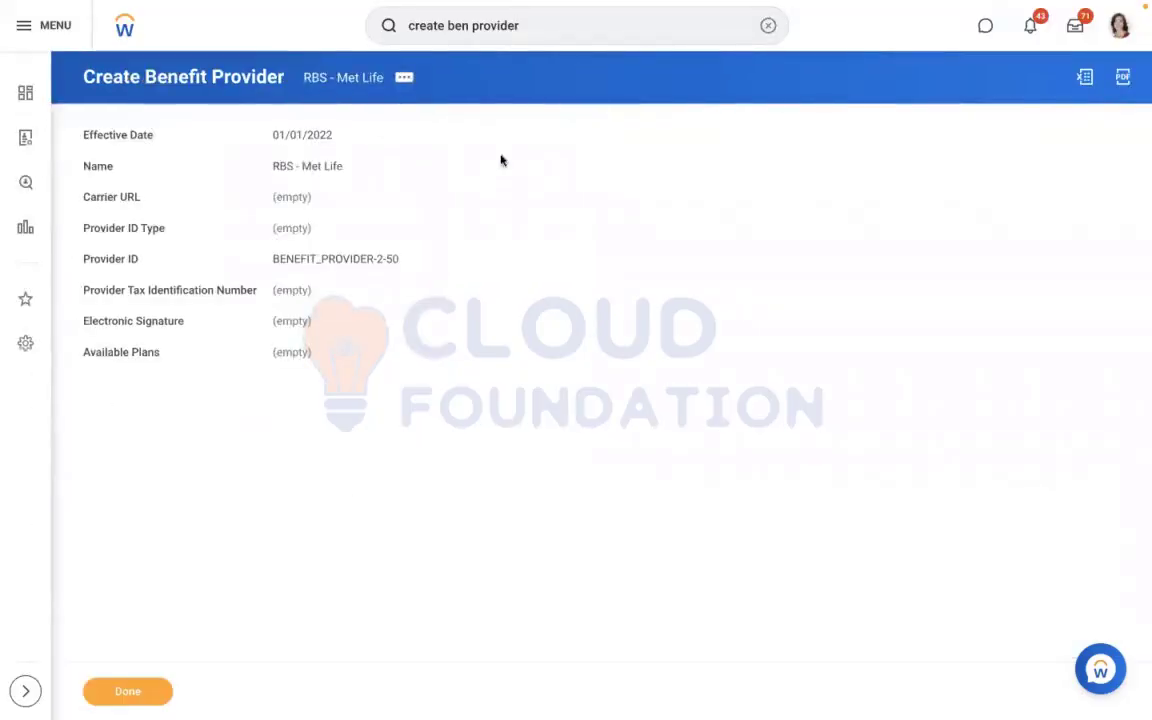
Find the Maintain Benefit Coverage Types task with "MAINTAIN BEN COV", open it, and expand the Health Care Coverage Types section
click(763, 28)
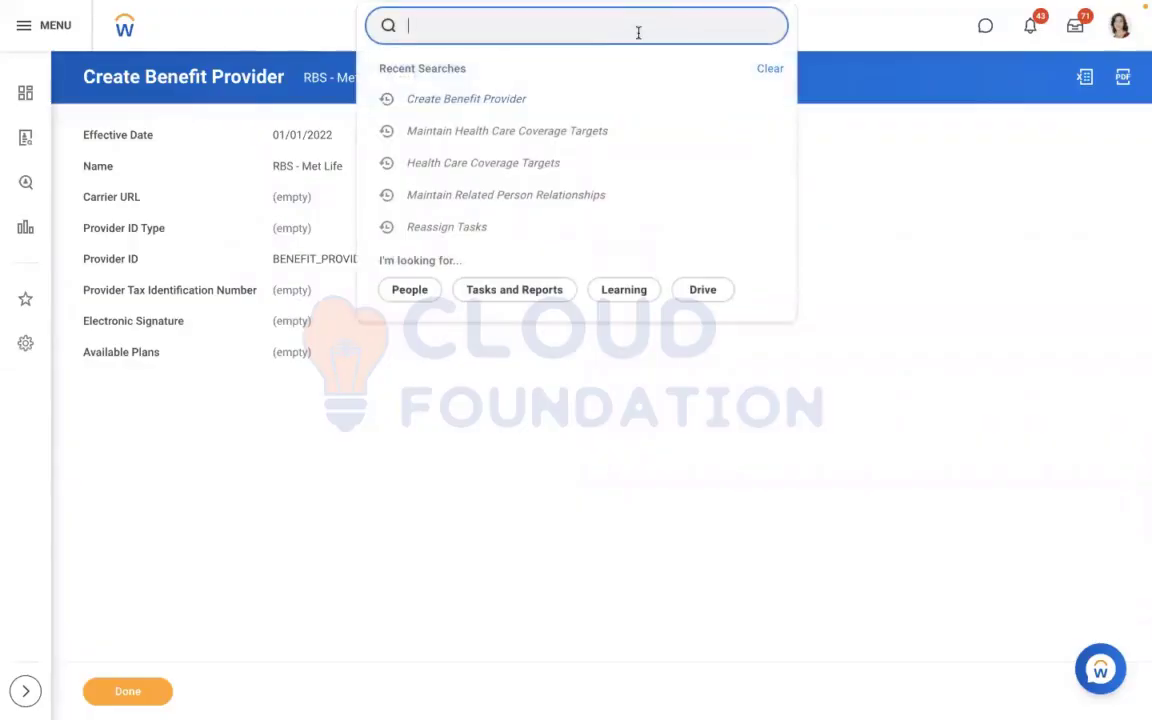
text(MAINT)
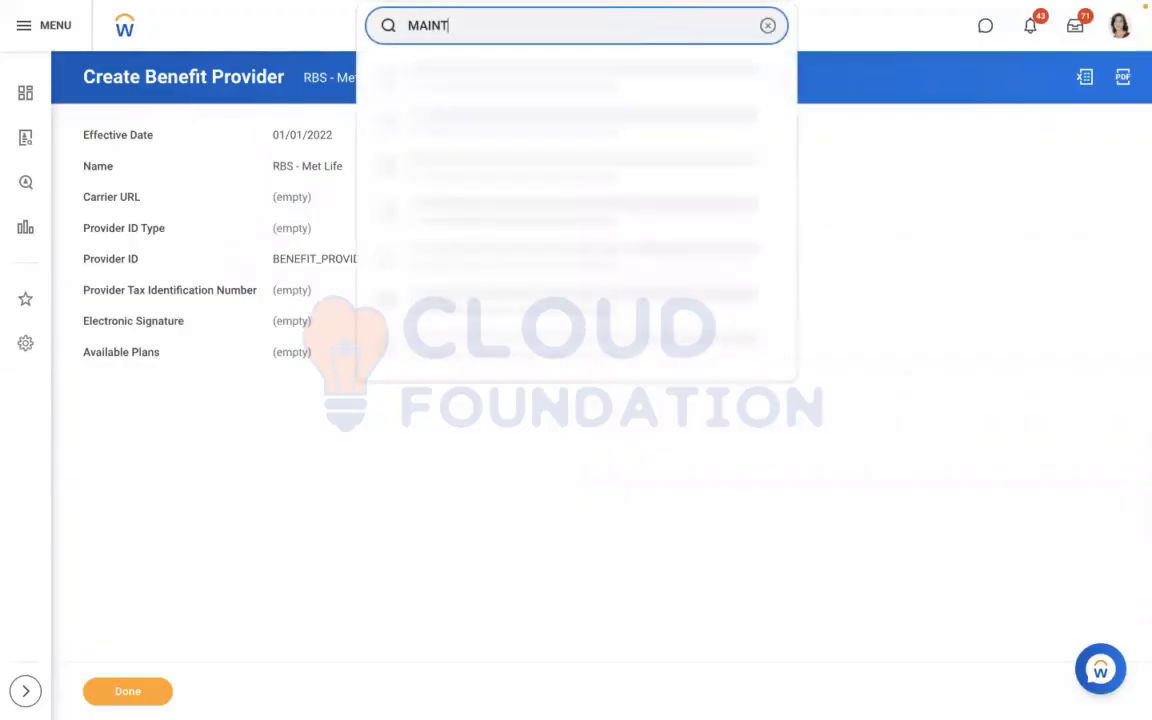
text(AIN BEN CO)
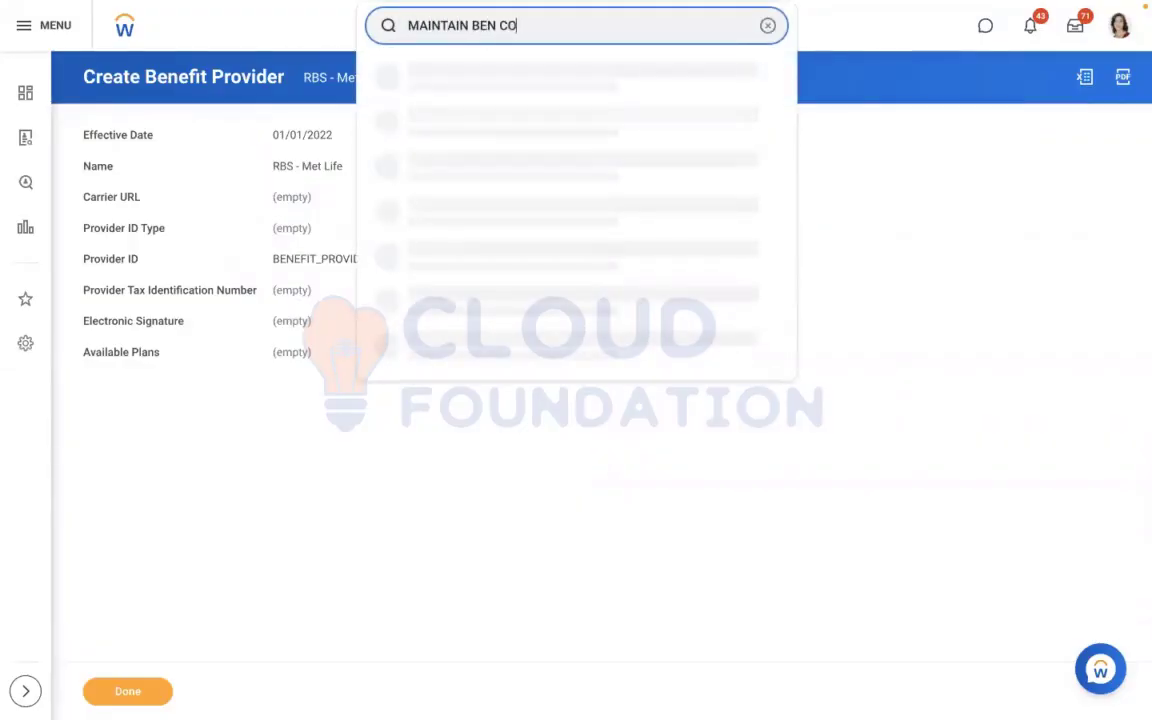
text(V)
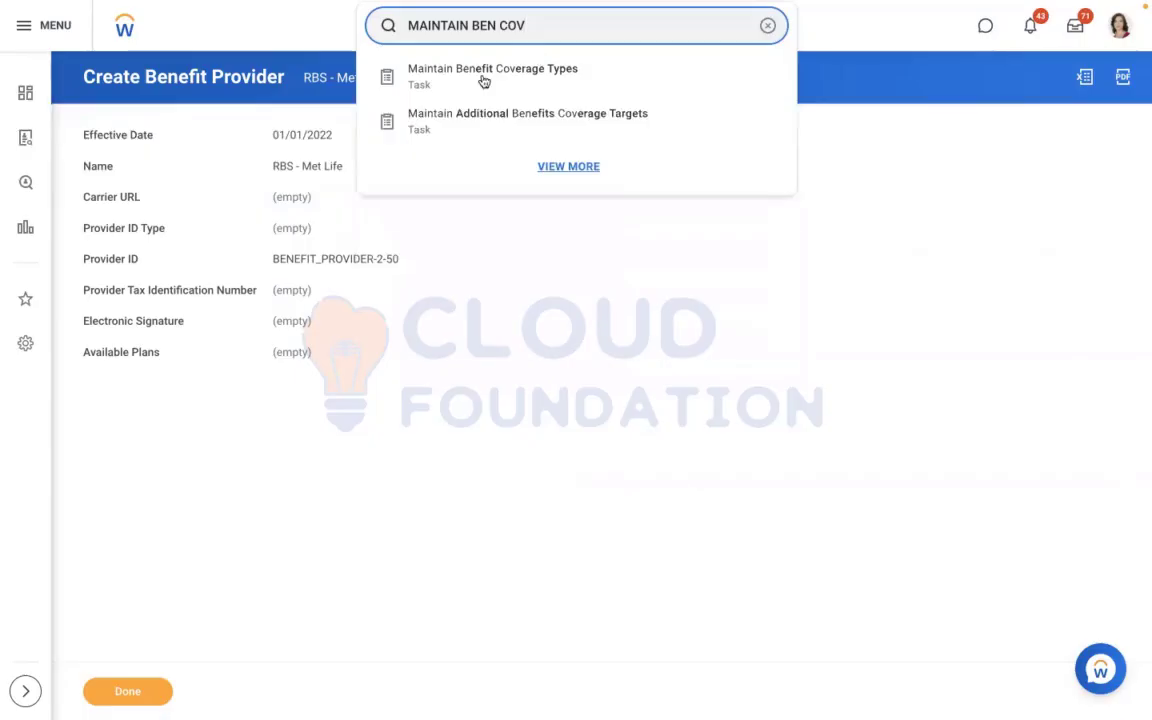
click(484, 76)
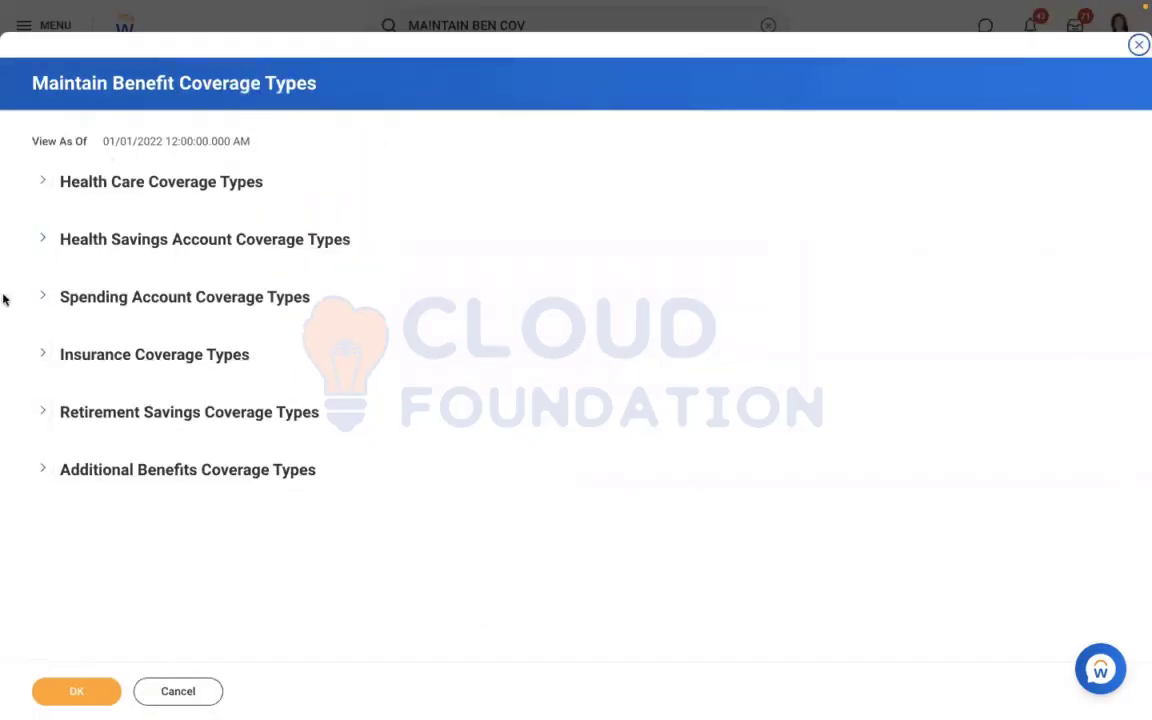
click(44, 184)
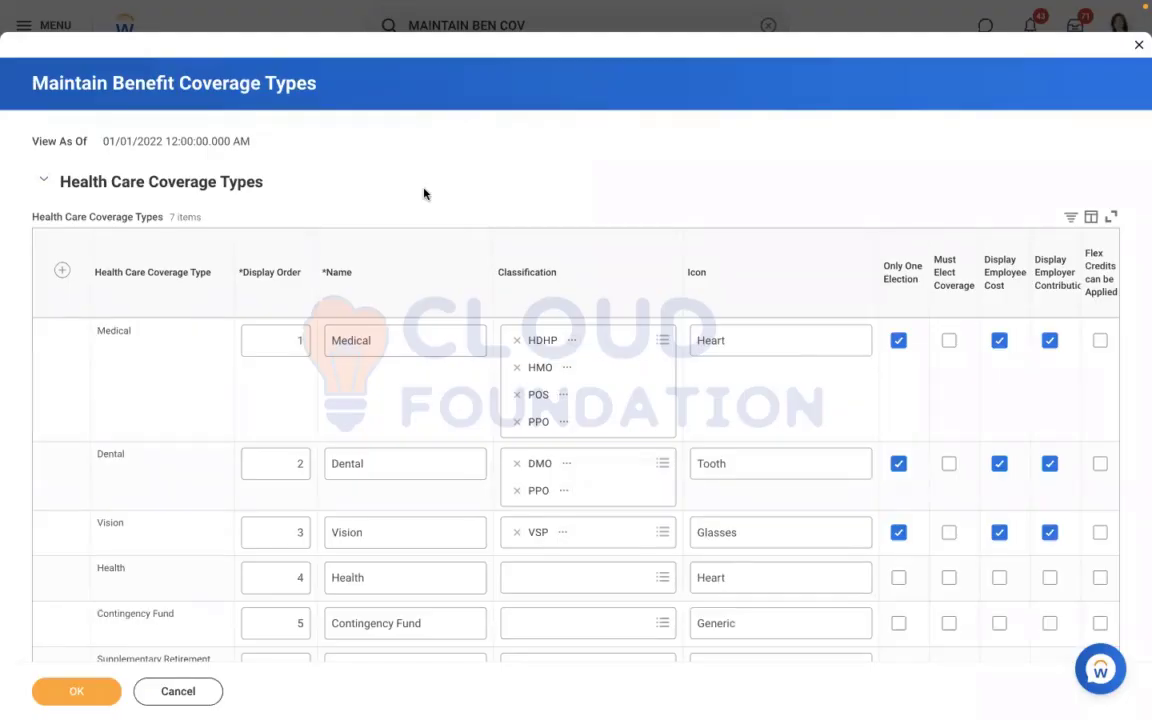
Add a health care coverage type row with display order 1 and the name MEDICAL
click(61, 272)
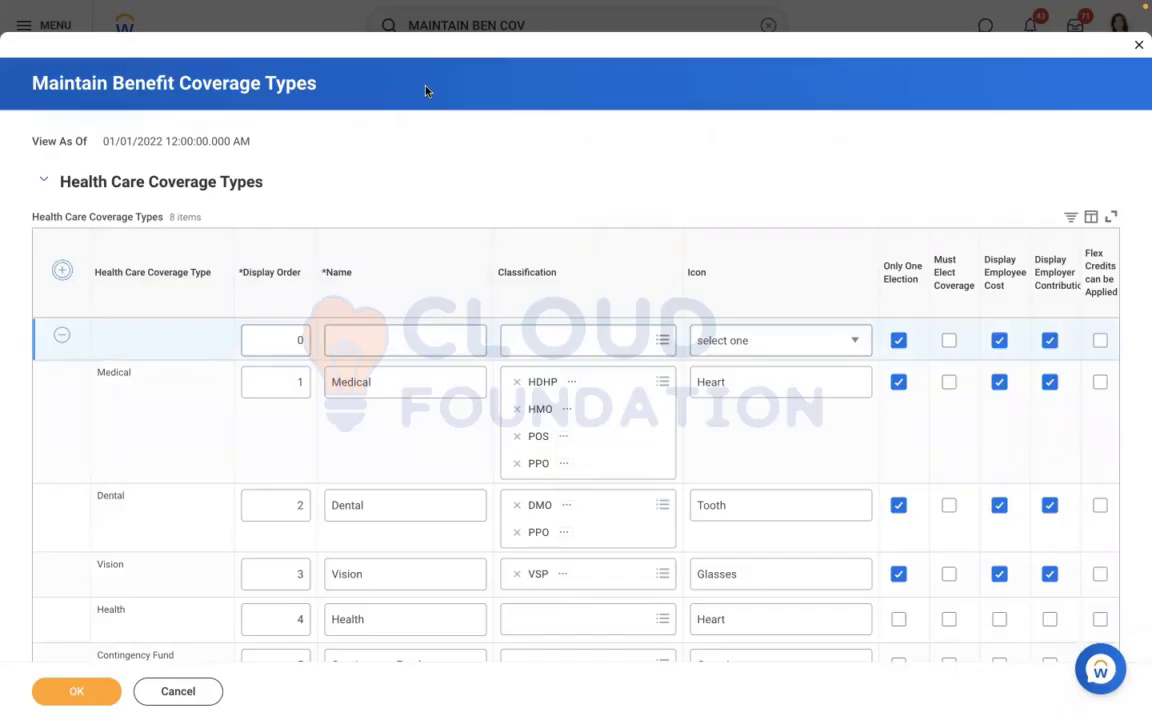
click(277, 345)
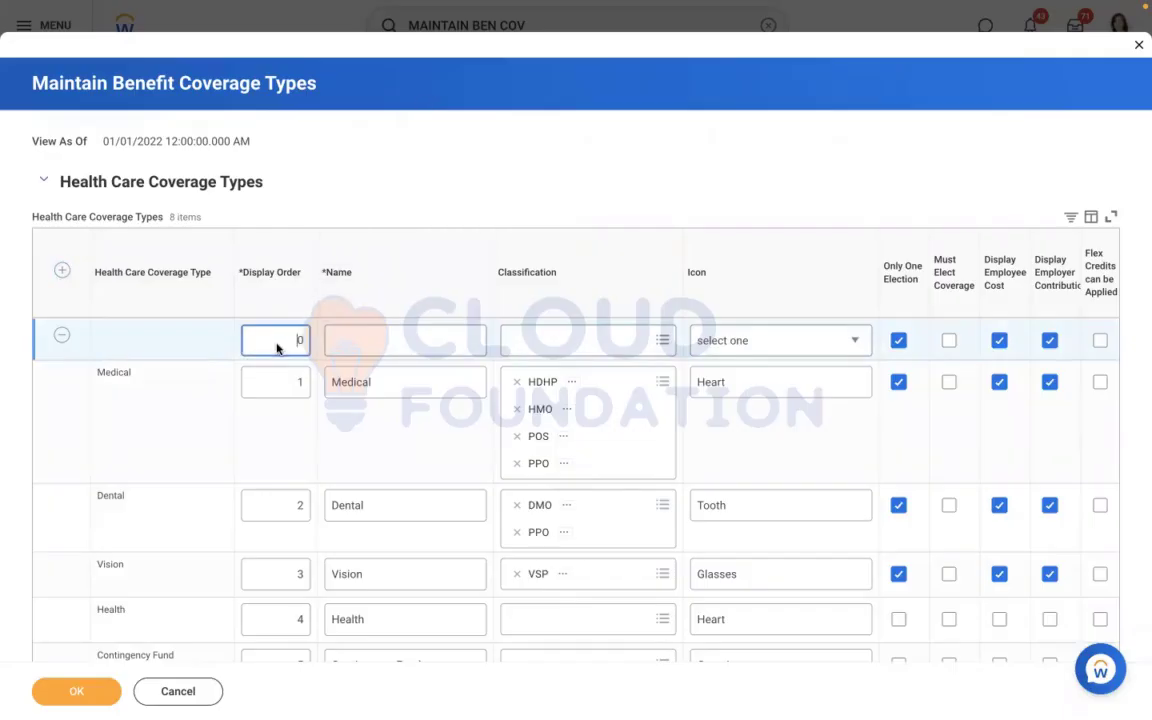
key(BackSpace)
text(1)
click(387, 347)
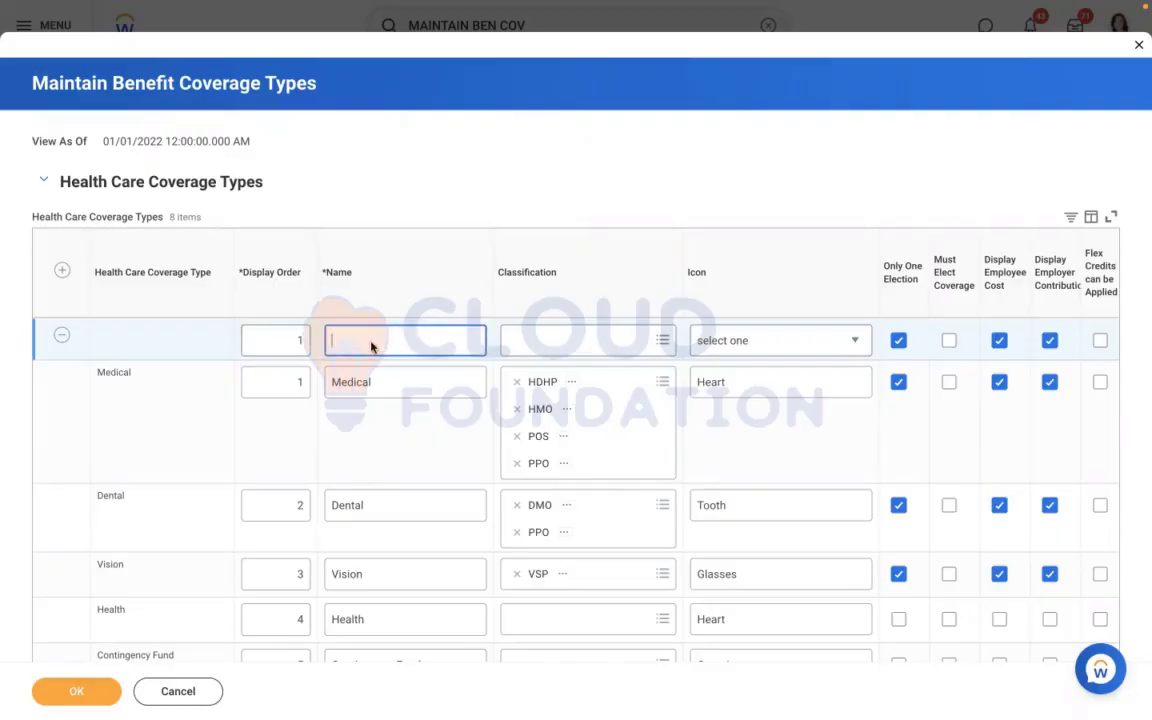
text(MEDICAL)
click(405, 437)
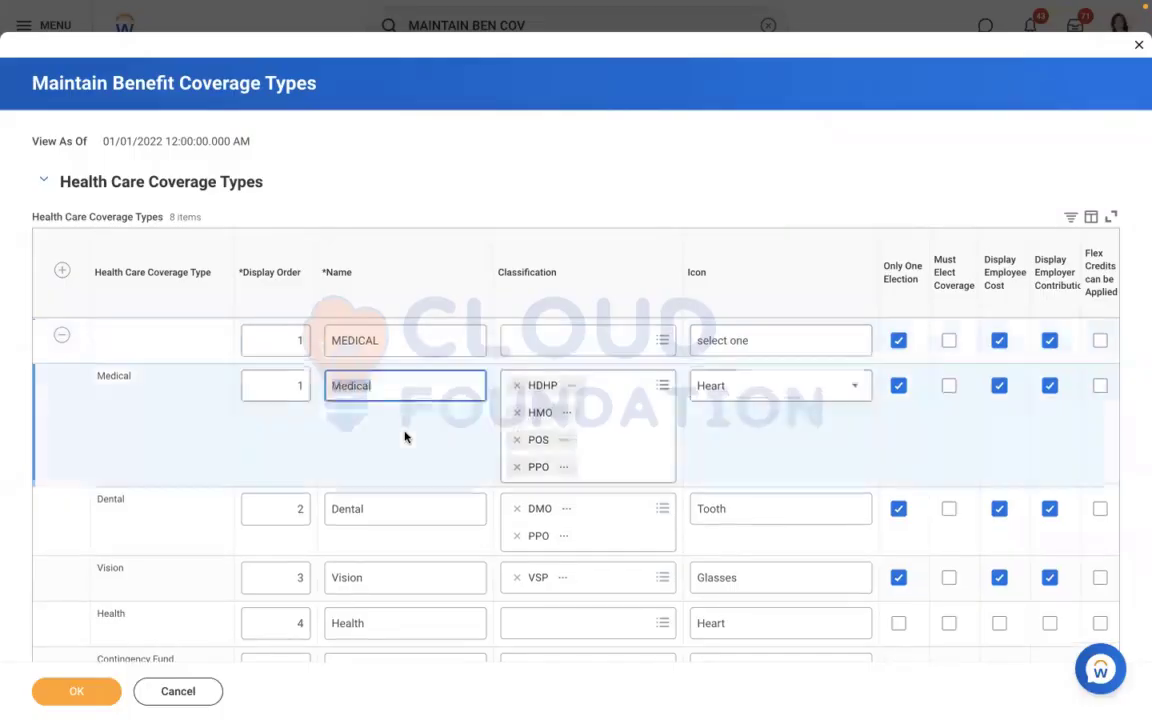
Check the classification choices for the new MEDICAL row, leave them unselected, and set its icon to Hand + Heart
click(545, 341)
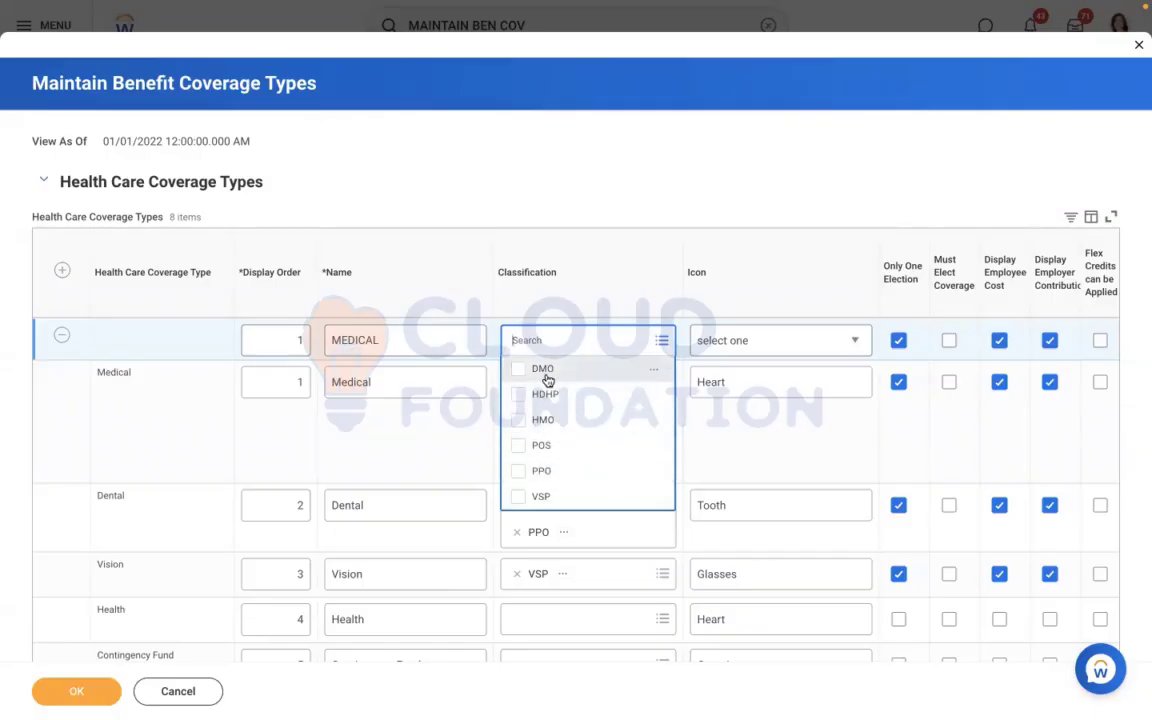
click(531, 222)
click(754, 341)
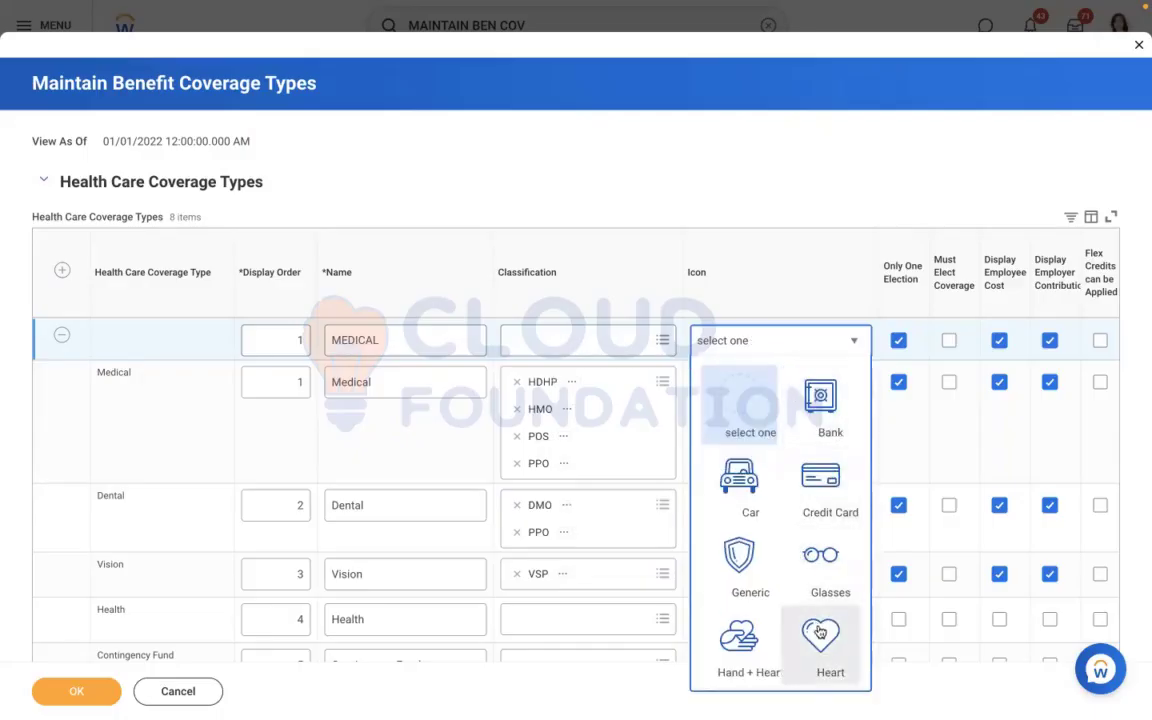
click(748, 636)
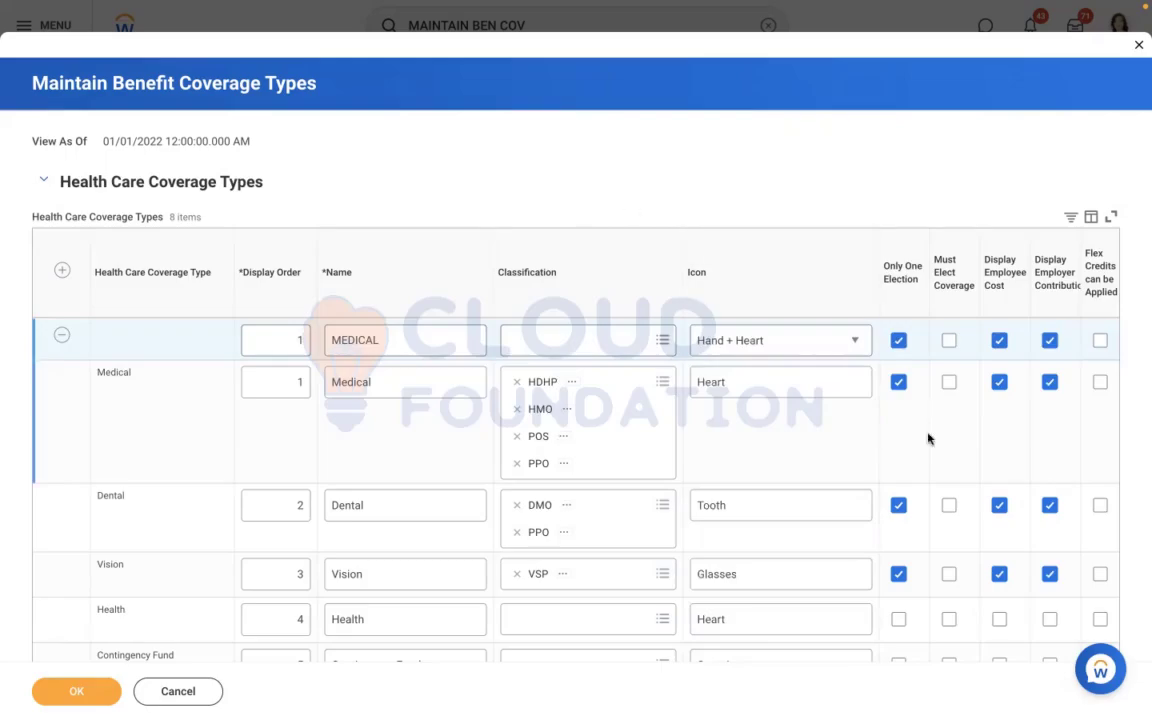
Allow flex credits to be applied for the new MEDICAL coverage type and save the coverage types
click(951, 481)
scroll(951, 481, right, 4)
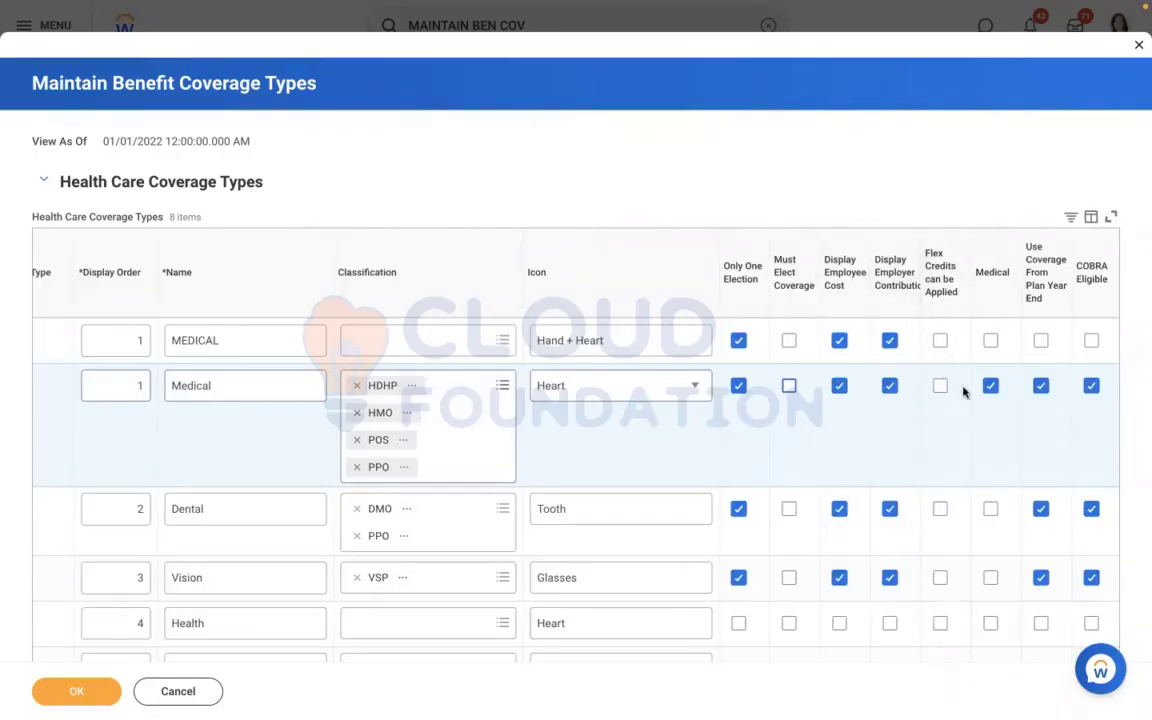
click(940, 341)
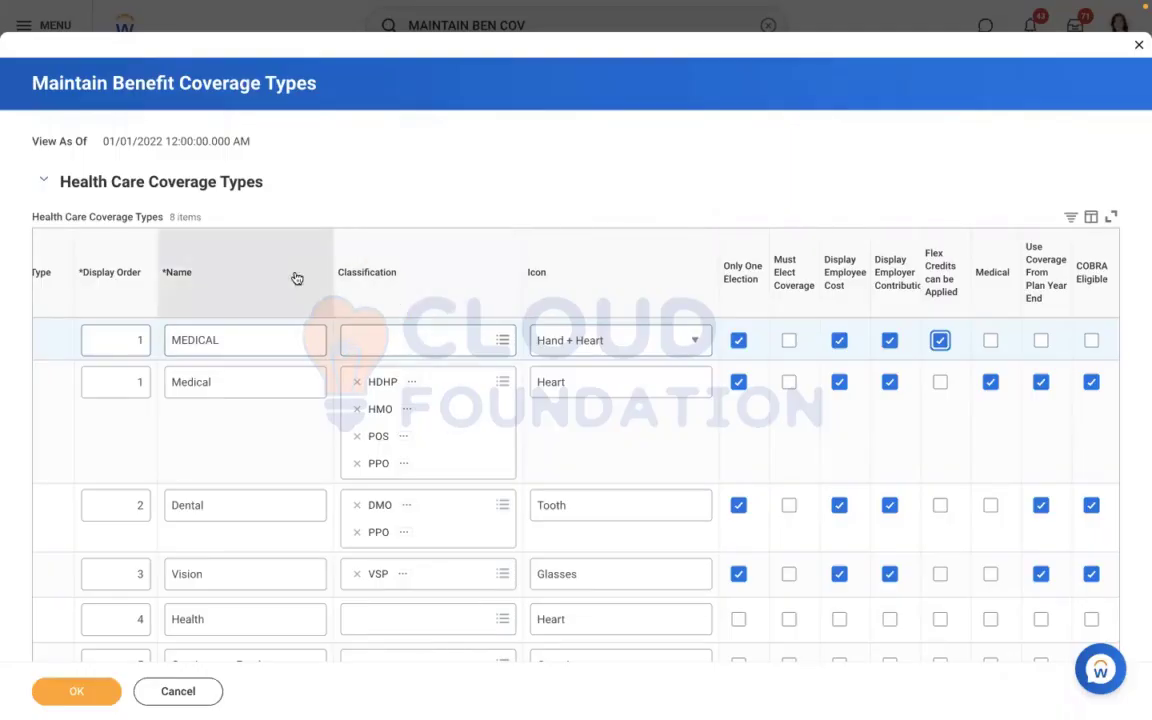
click(438, 181)
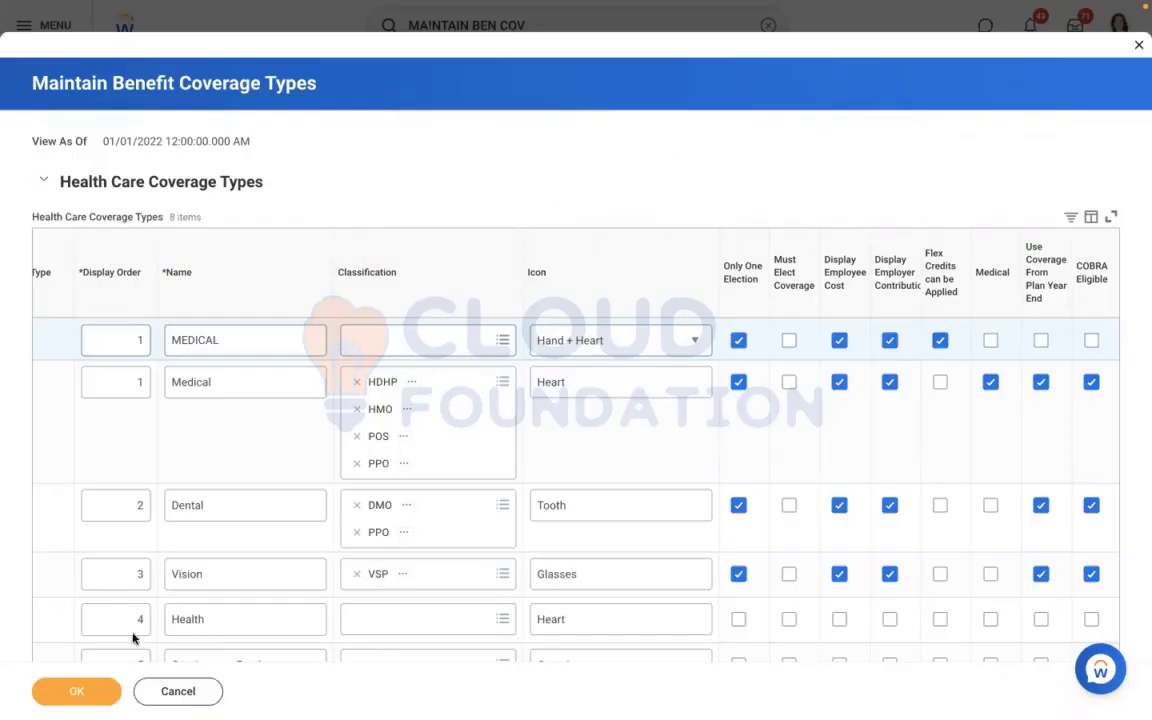
click(86, 458)
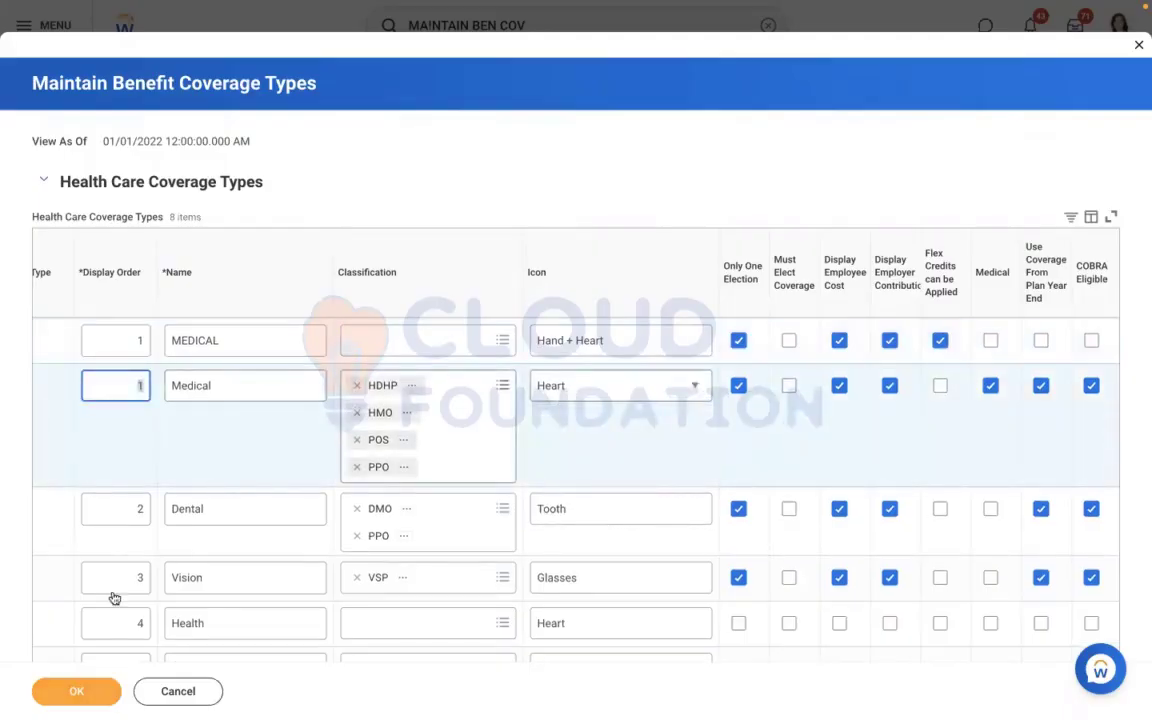
click(64, 698)
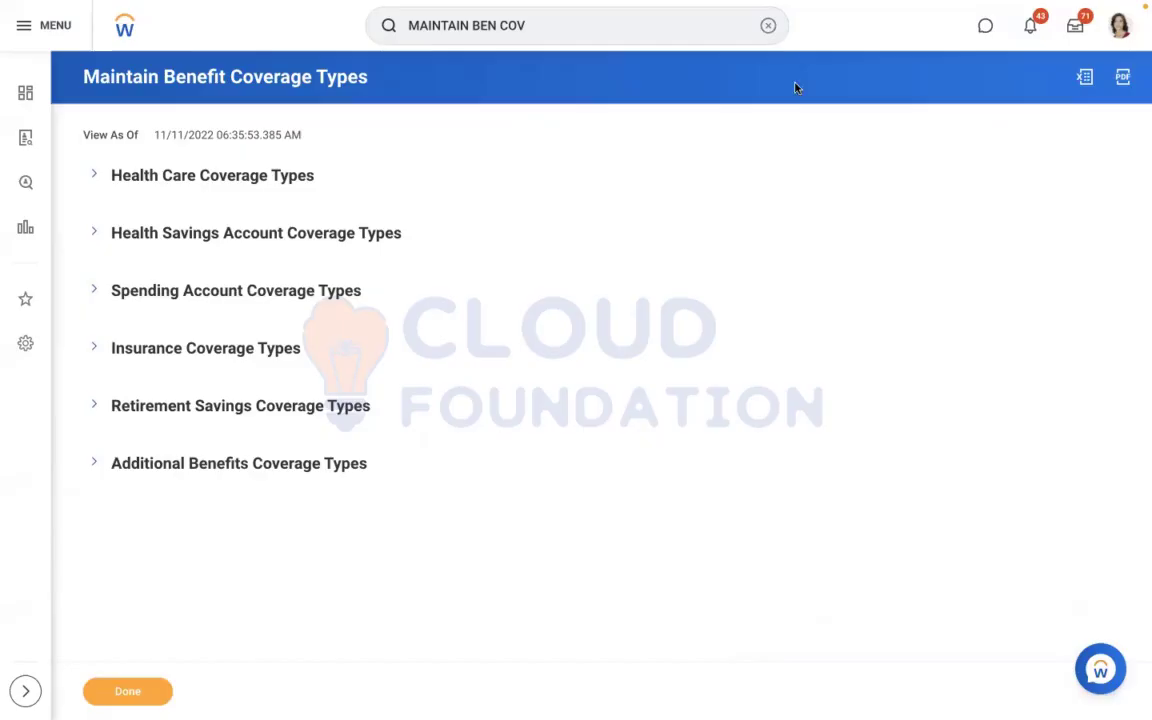
Find the Create Benefit Eligibility Rule task with "create ben eli" and start a rule of type Dependent Benefit Eligibility Rule
click(769, 30)
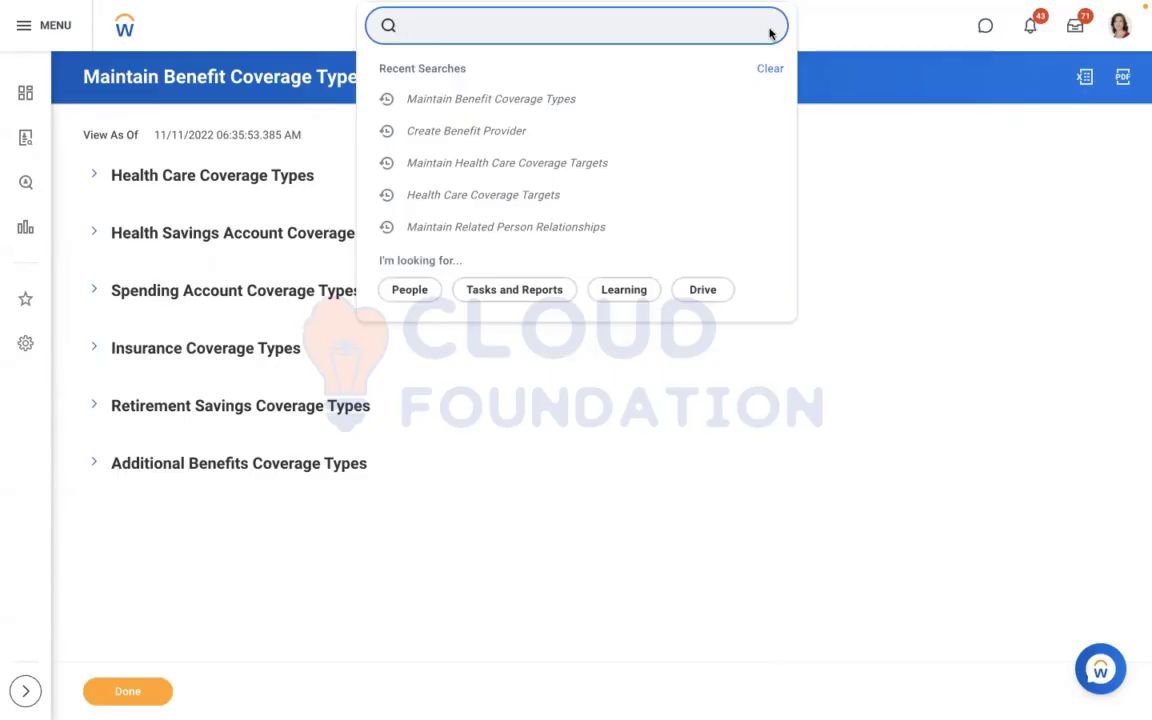
text(create)
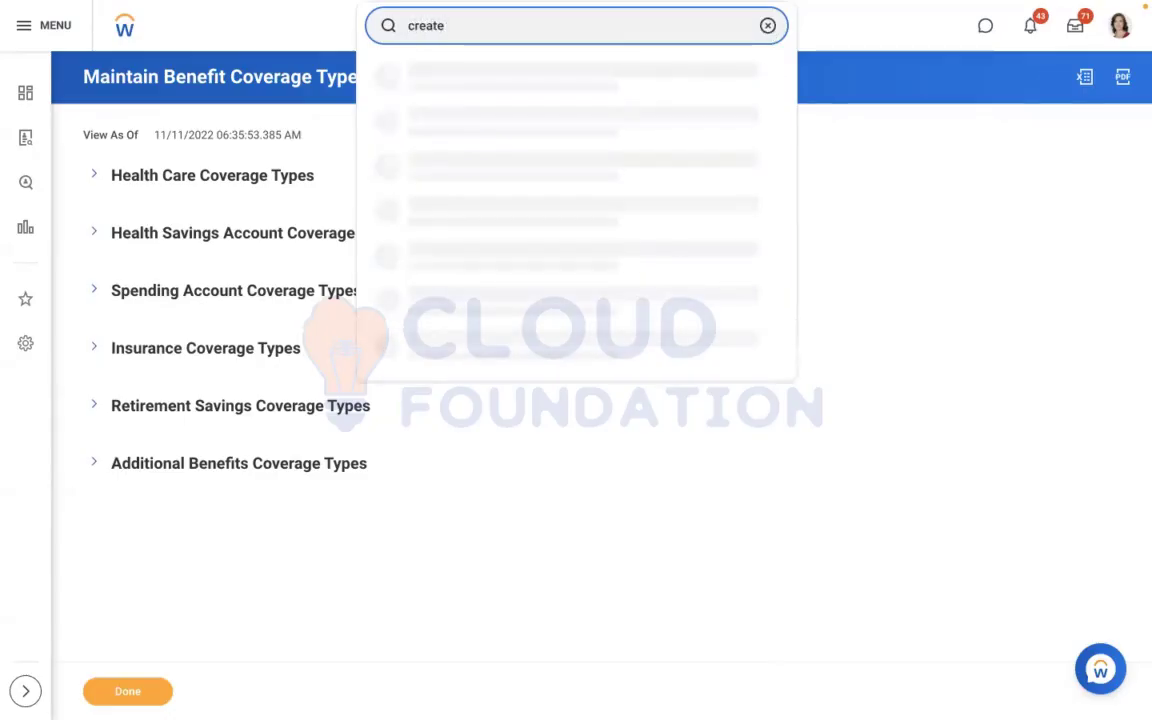
key(BackSpace)
key(BackSpace)
text(te ebn)
key(BackSpace)
key(BackSpace)
key(BackSpace)
text(ben eli)
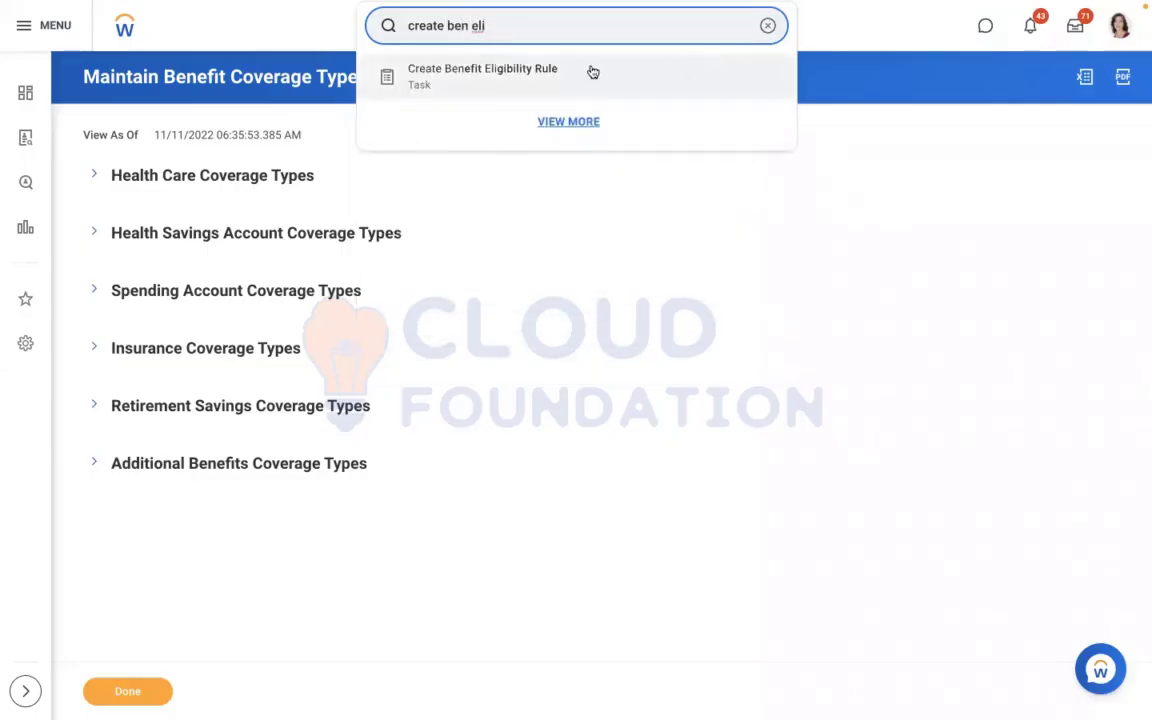
click(590, 71)
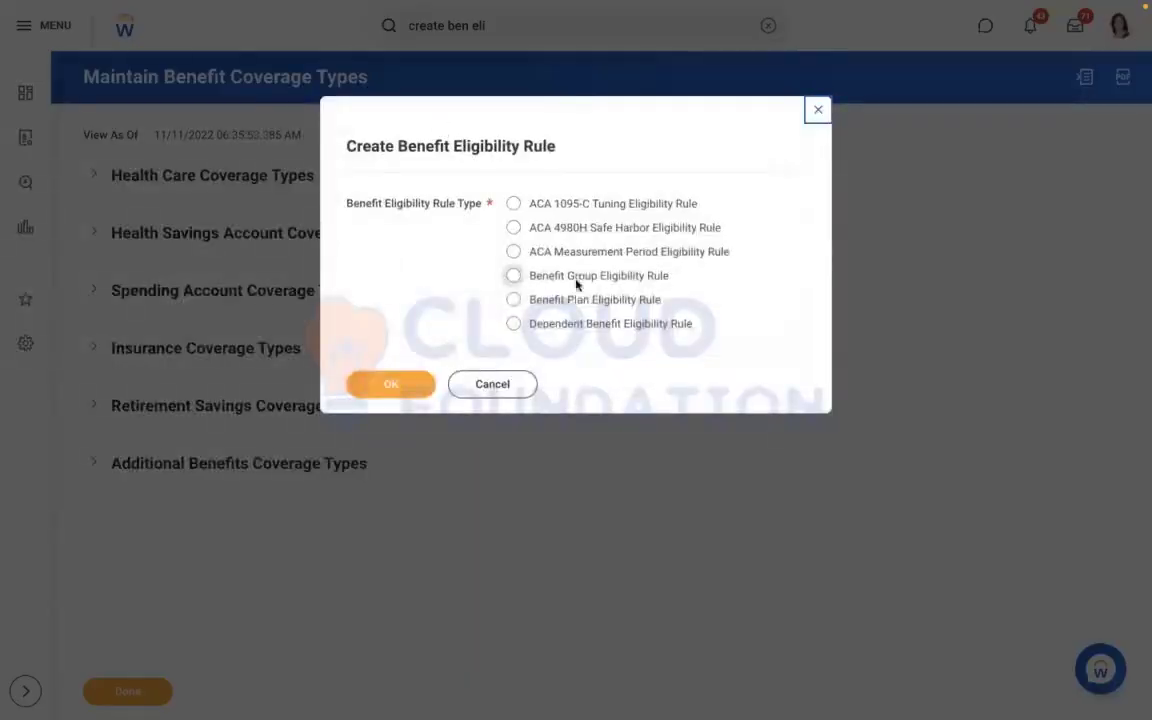
click(513, 323)
click(382, 389)
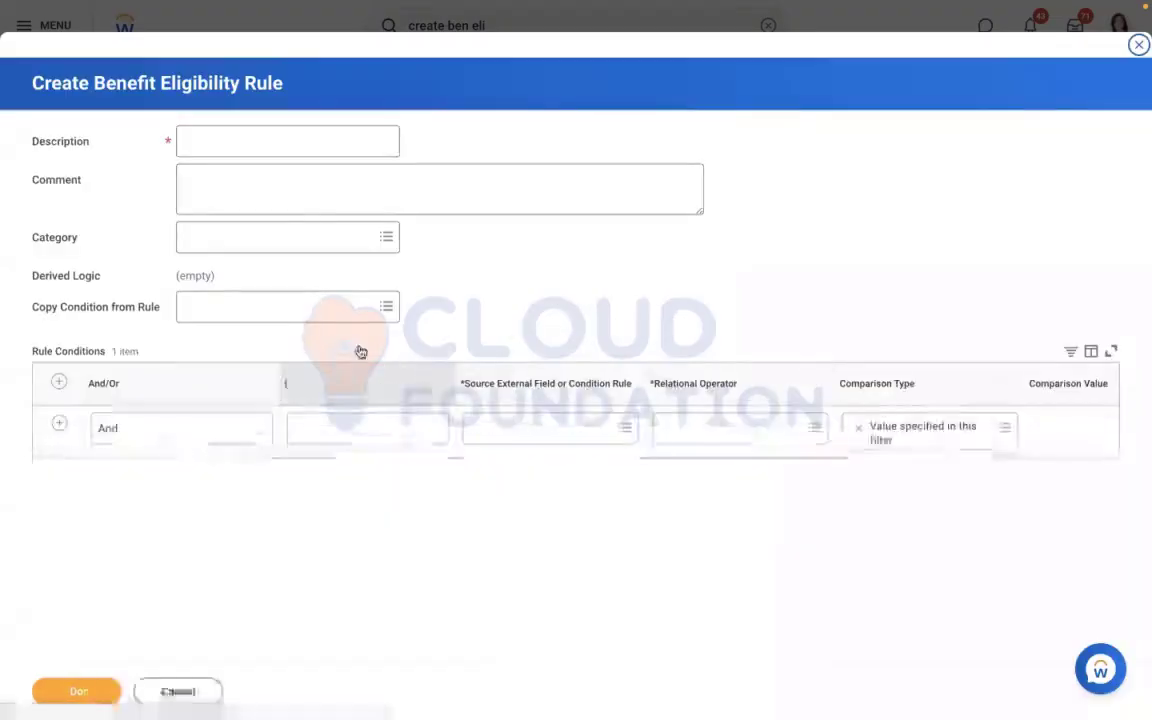
Enter "RBS - Dependents Eligibility Rule" as the eligibility rule's description
click(239, 147)
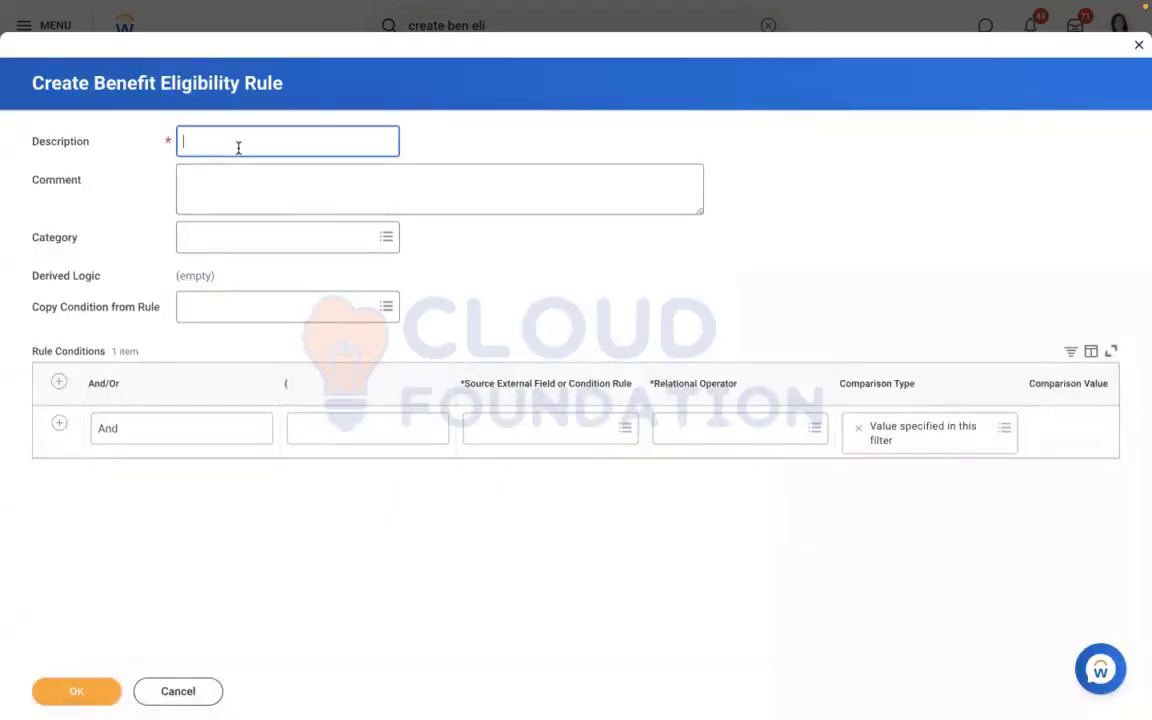
text(RBS - Dependents Eligibility Rule)
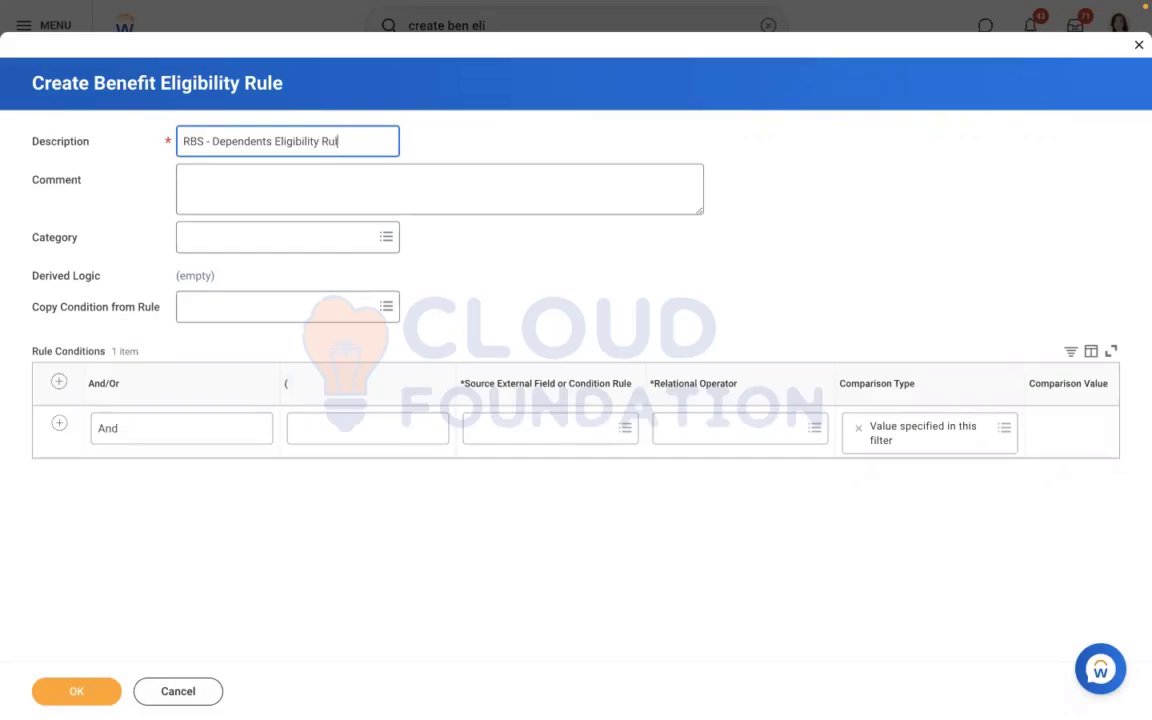
click(509, 425)
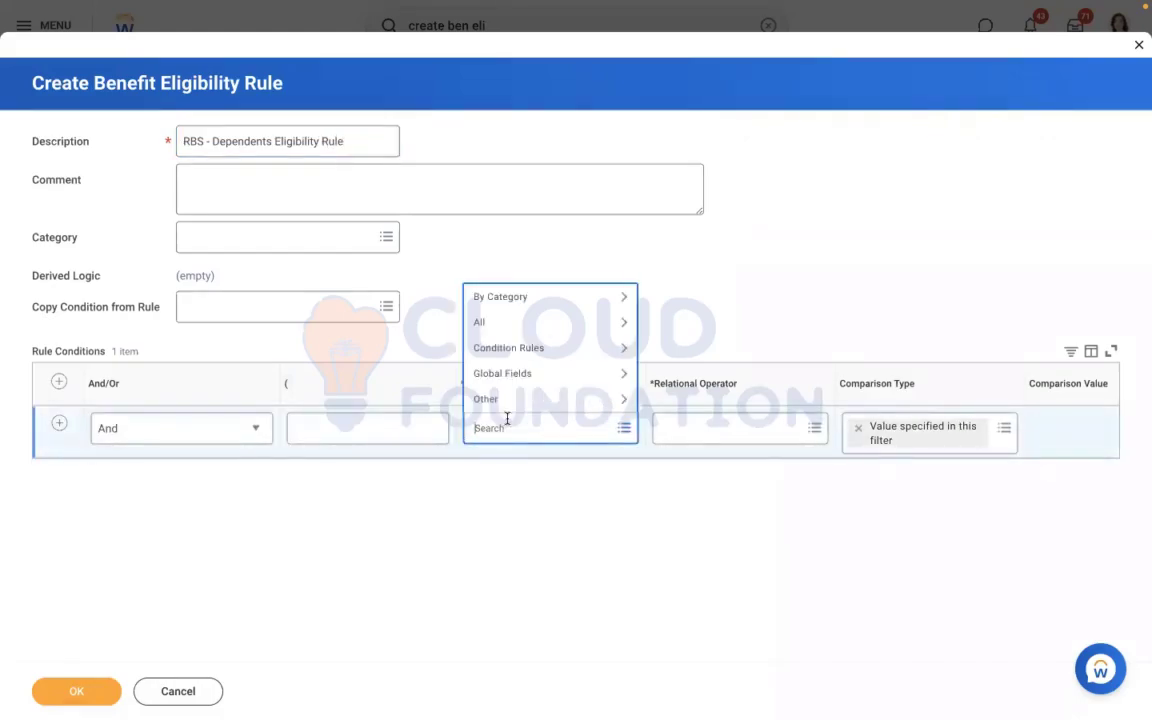
text(dependents)
key(Return)
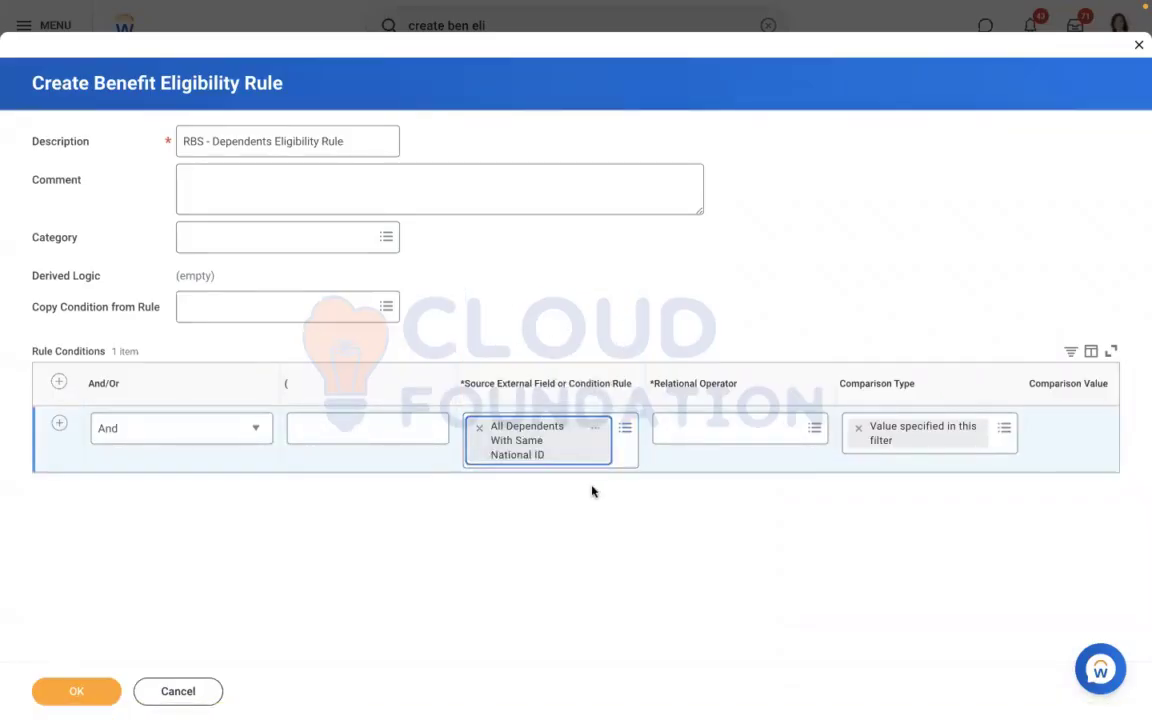
click(479, 427)
text(dep)
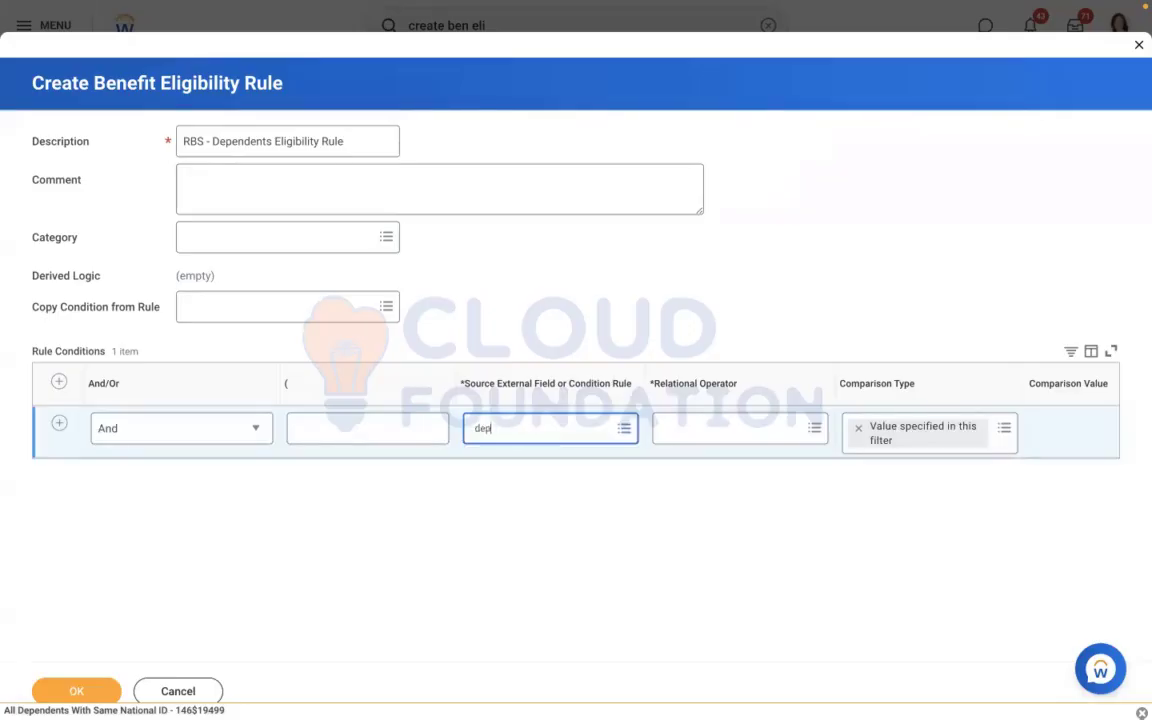
text(endent)
key(Return)
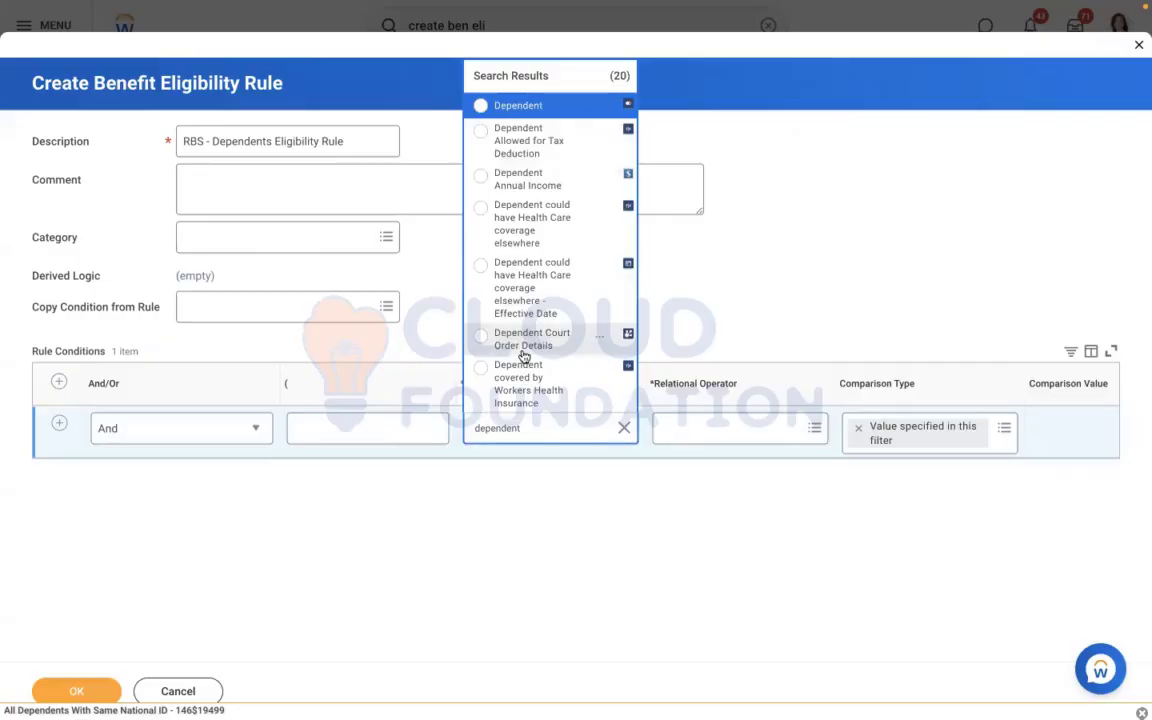
click(518, 106)
click(564, 430)
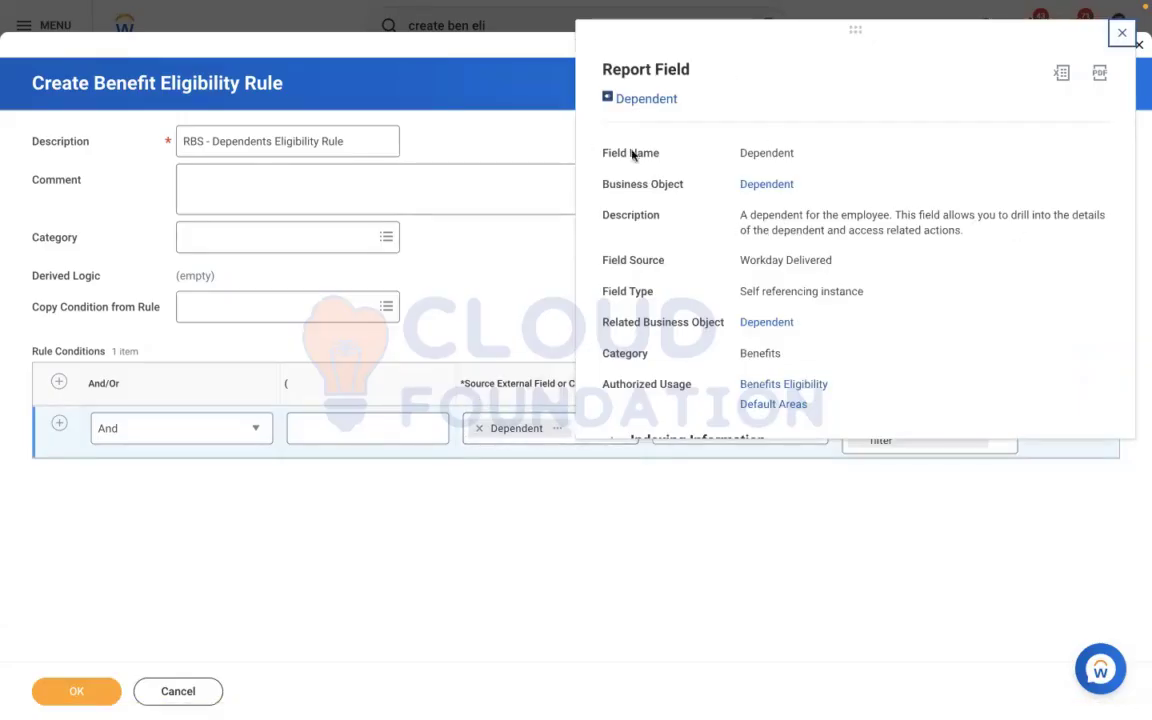
click(481, 428)
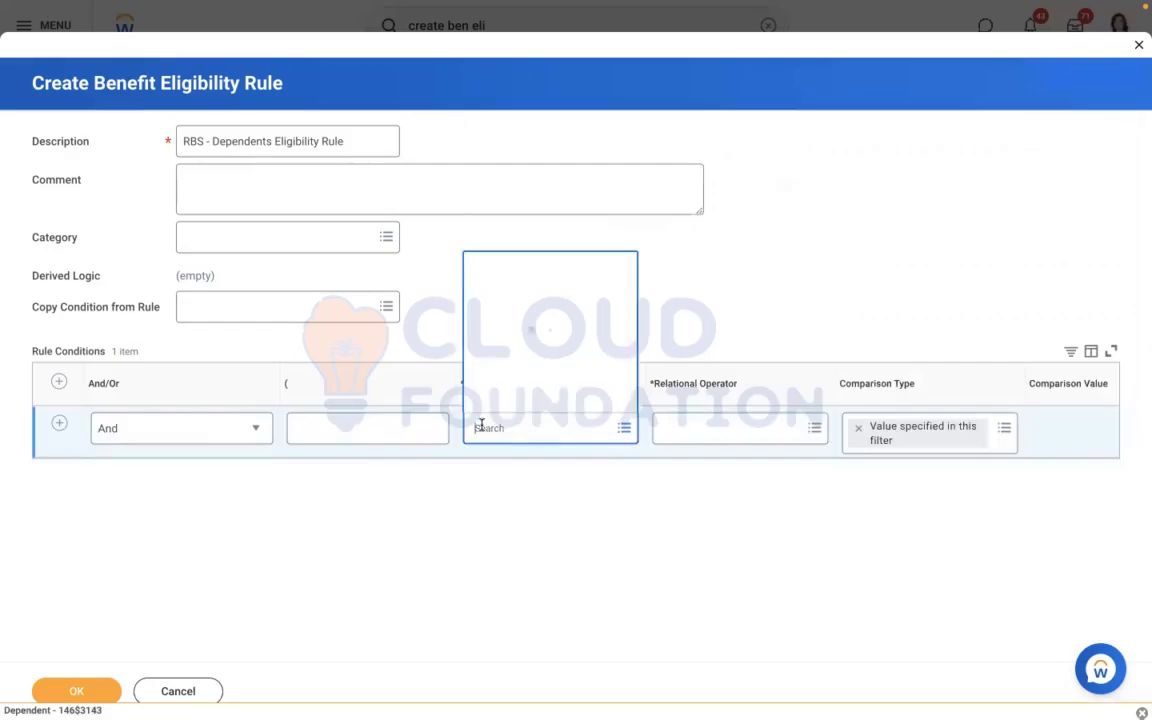
Find the source field with "relation" and set the rule condition to Relationship with the operator "in the selection list"
text(realtion)
key(Return)
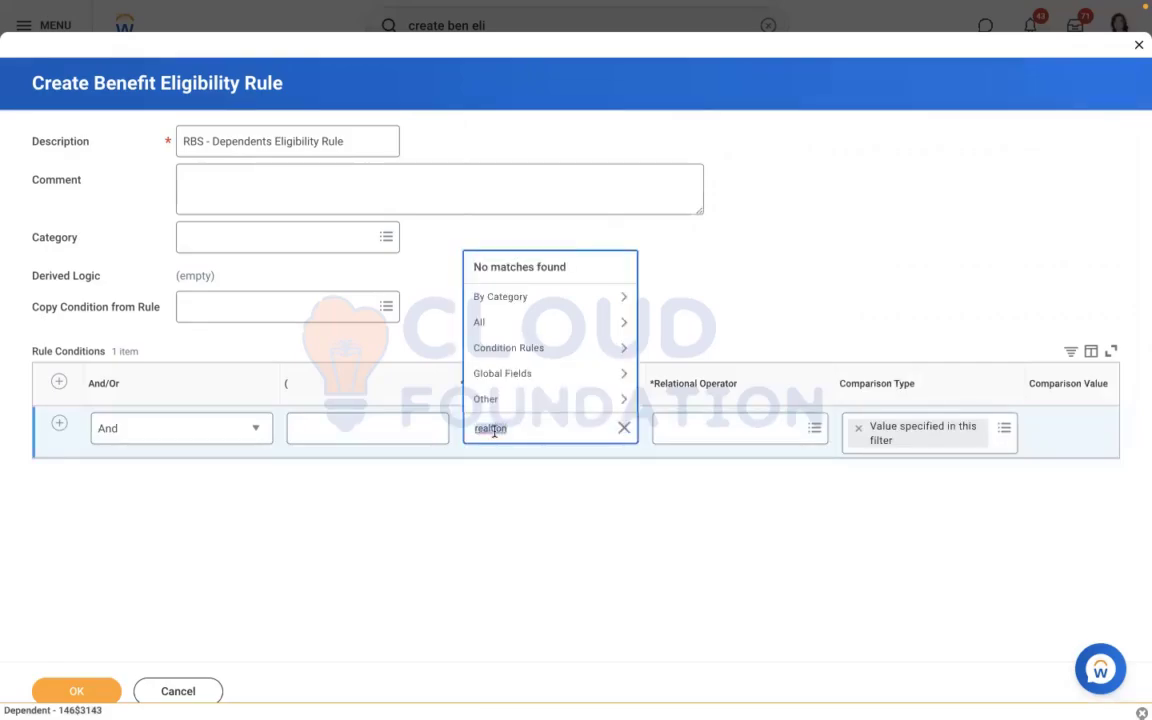
text(re)
key(Return)
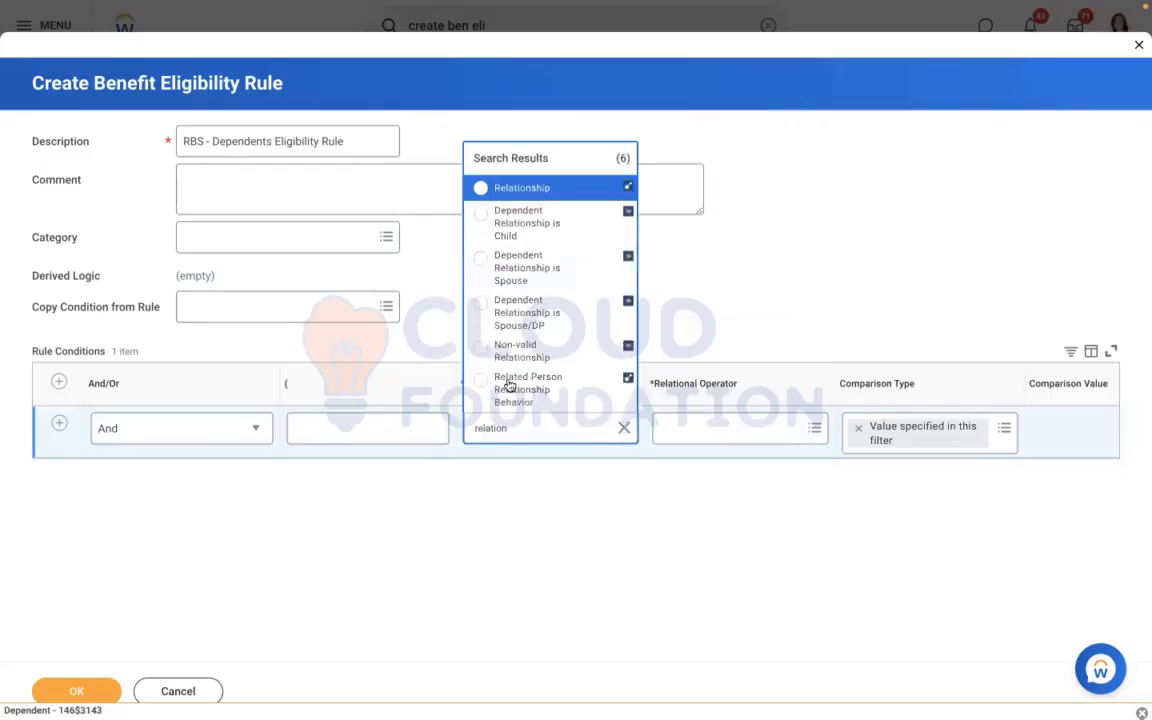
click(514, 186)
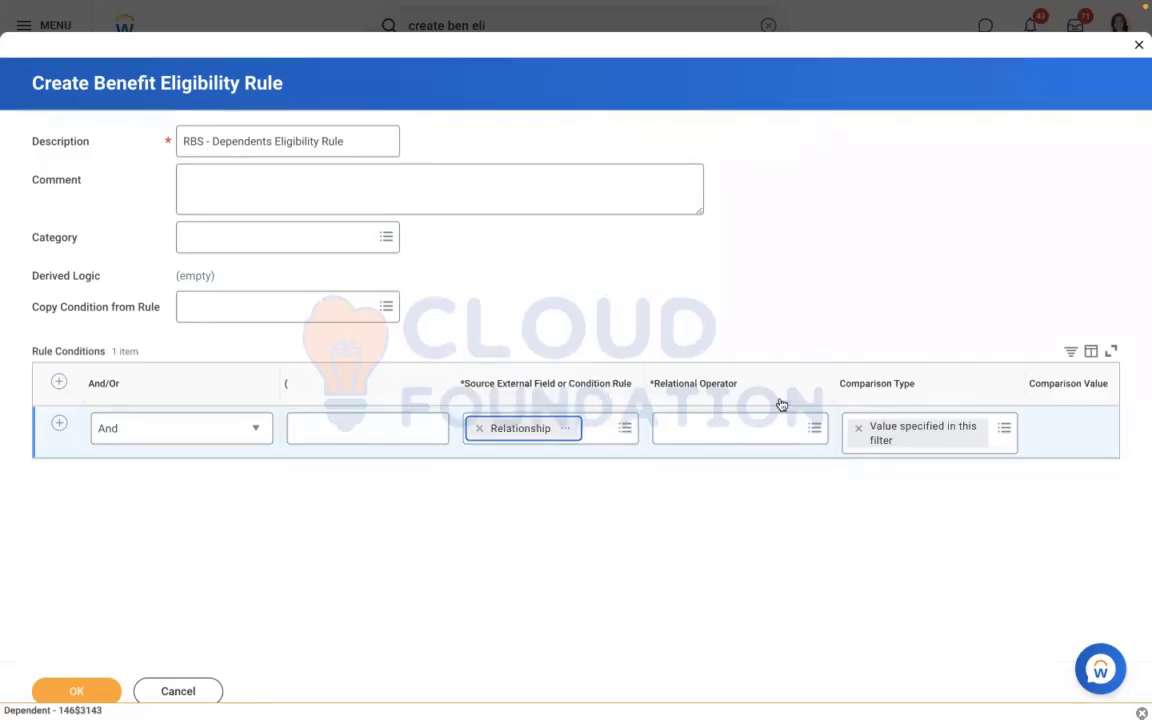
click(665, 429)
click(678, 384)
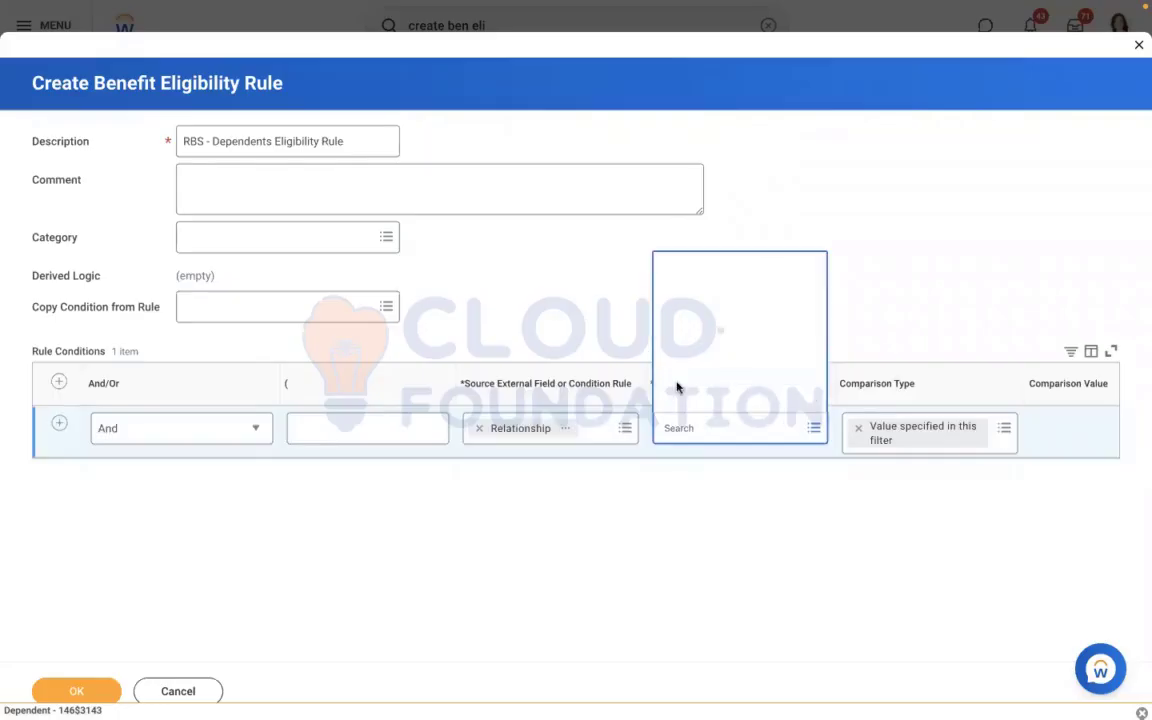
click(700, 321)
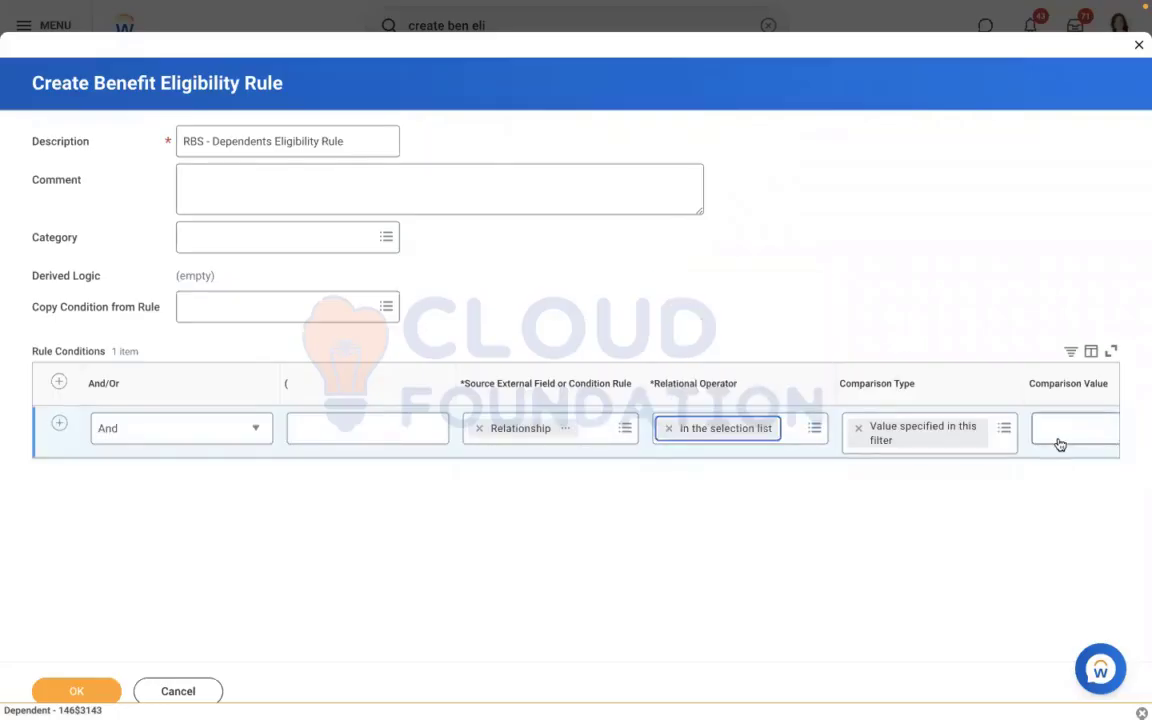
Select Child, Parent and Spouse as the comparison values of the Relationship condition
click(1059, 432)
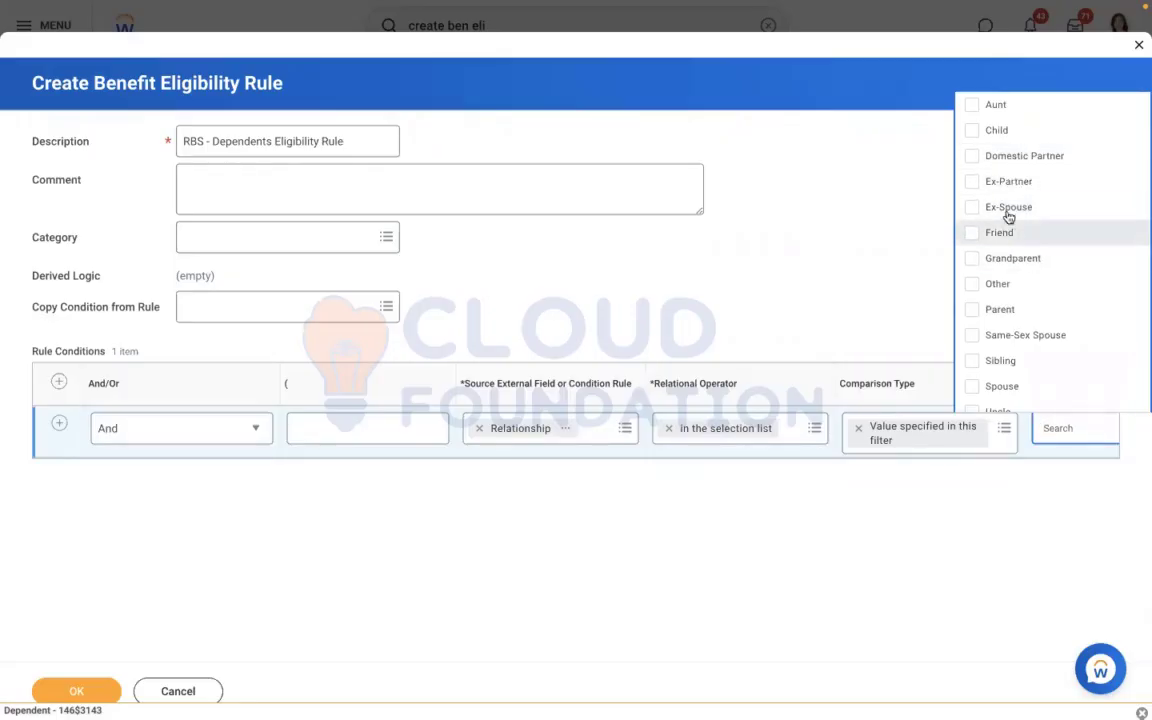
click(1007, 133)
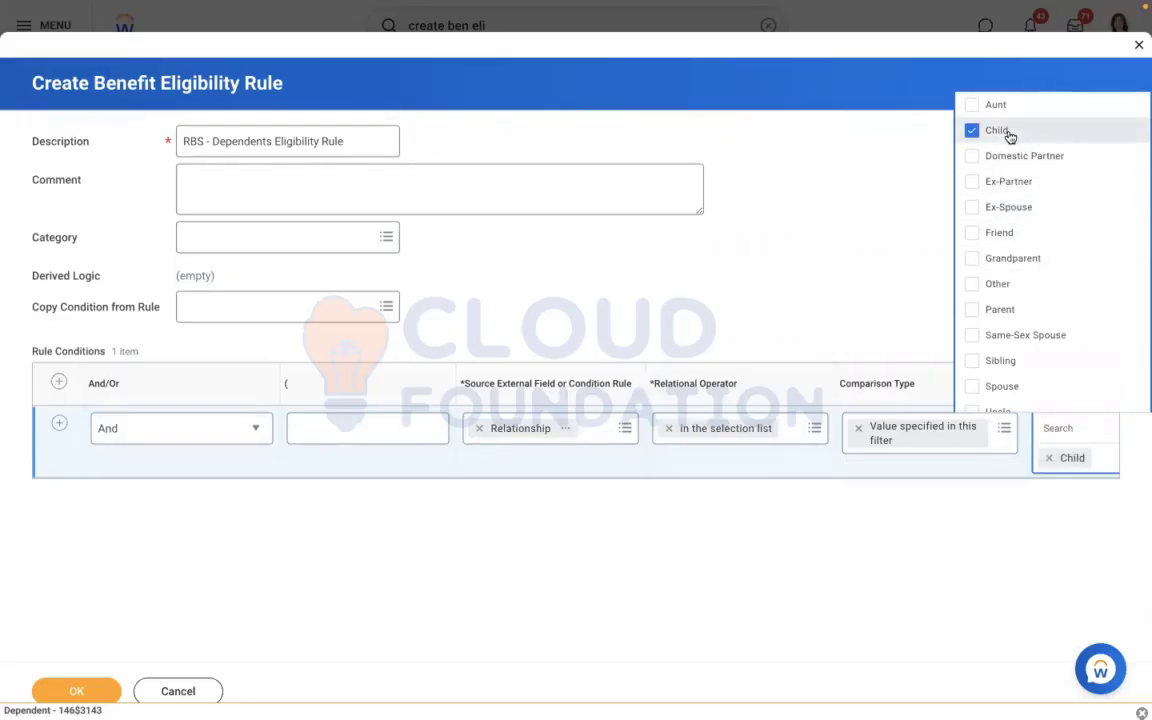
click(993, 311)
click(991, 389)
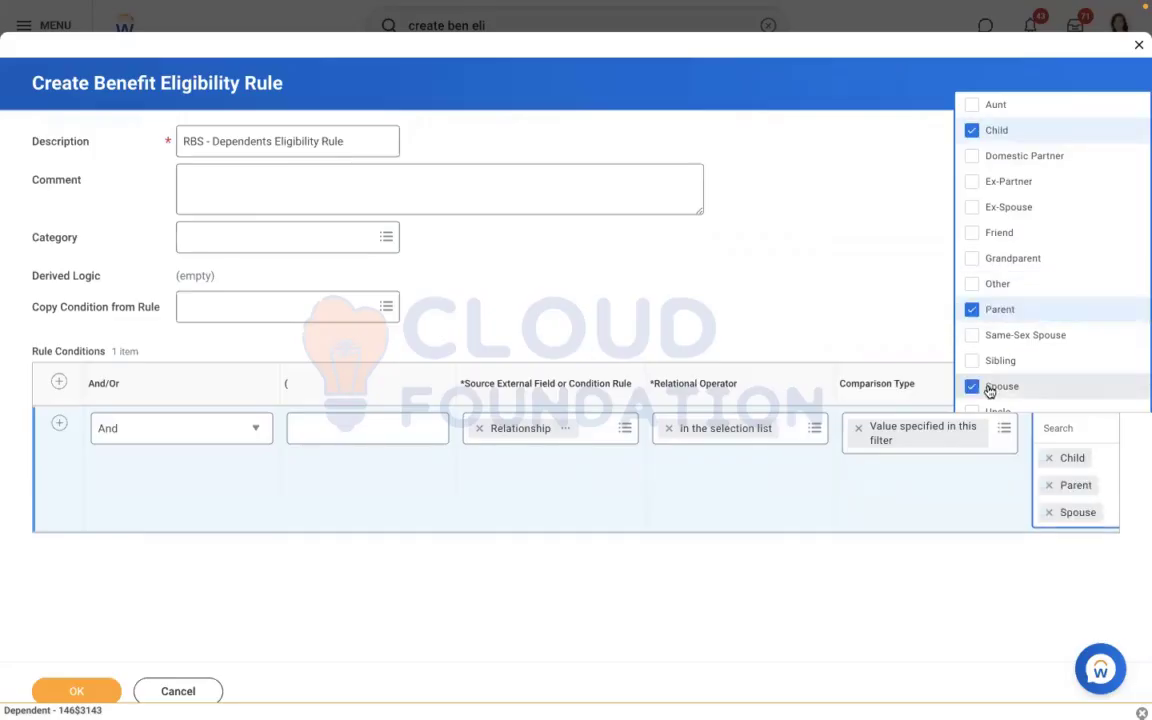
Compare the selected relationships with the EE + Spouse + Children + Parents line in the Word notes and save the eligibility rule in Workday
key(ctrl+Left)
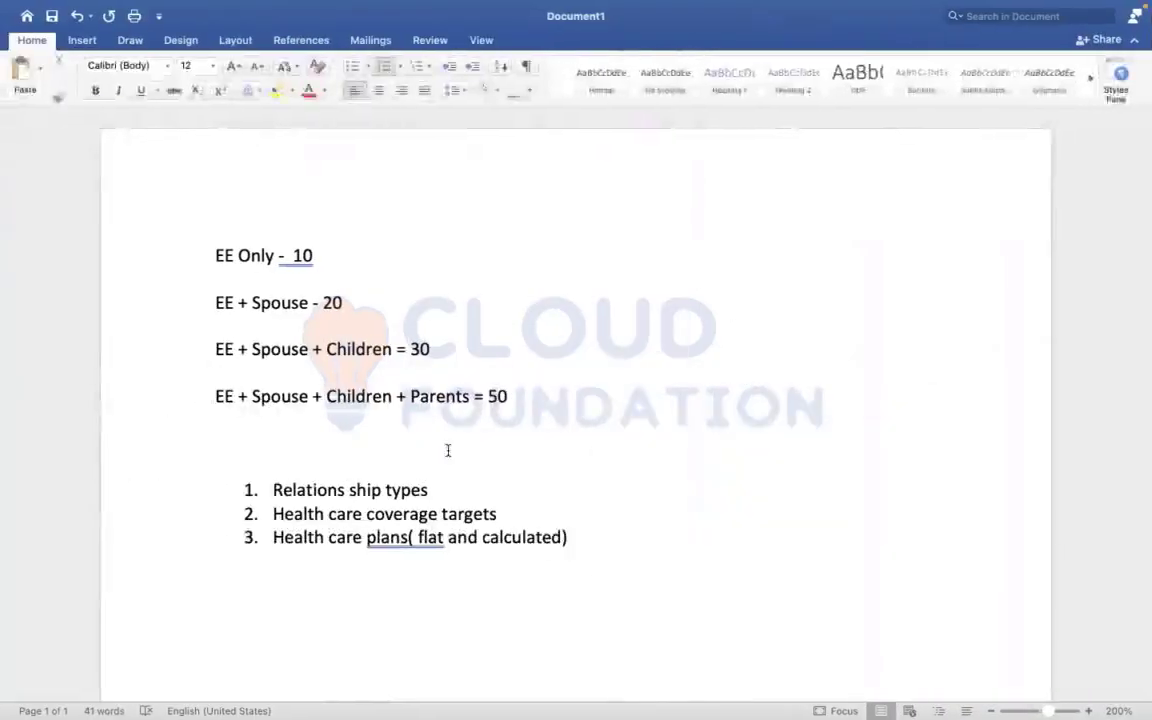
drag(257, 395, 469, 396)
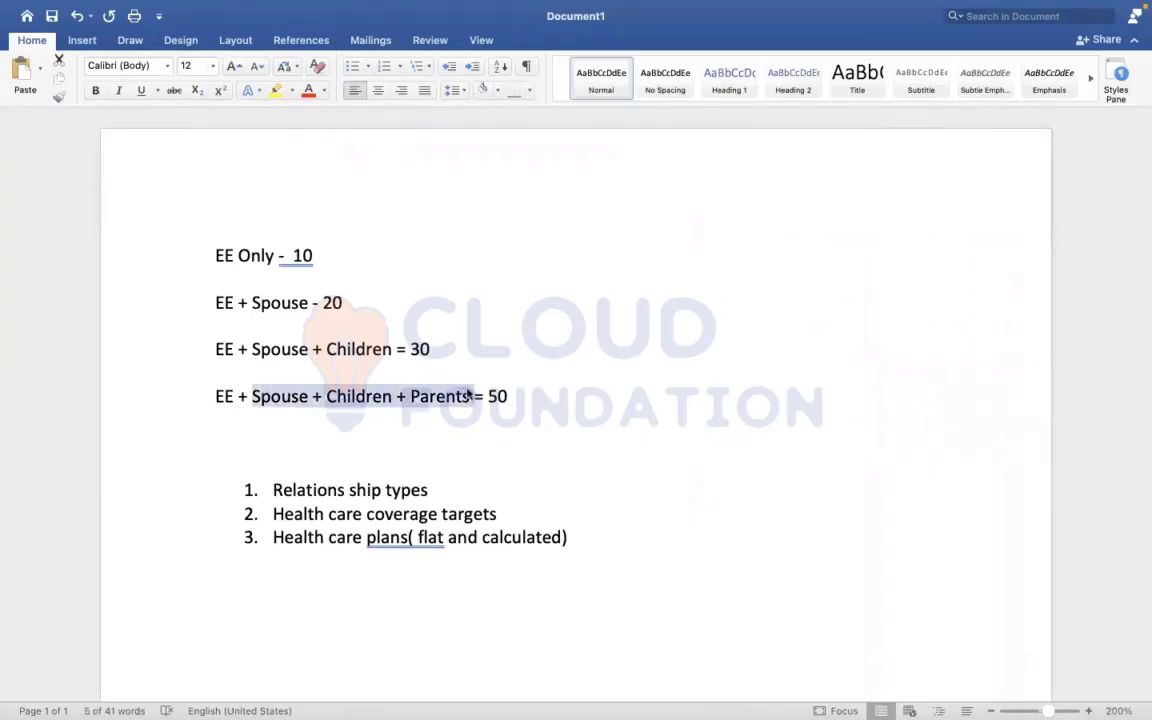
key(ctrl+Right)
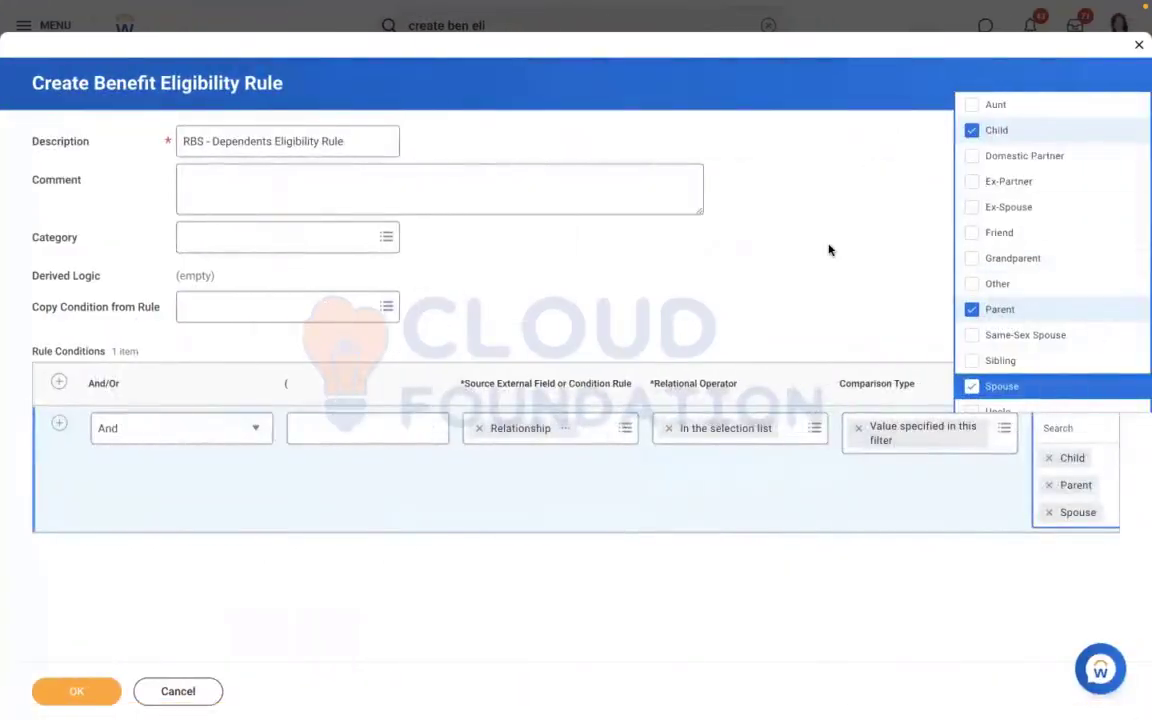
click(828, 250)
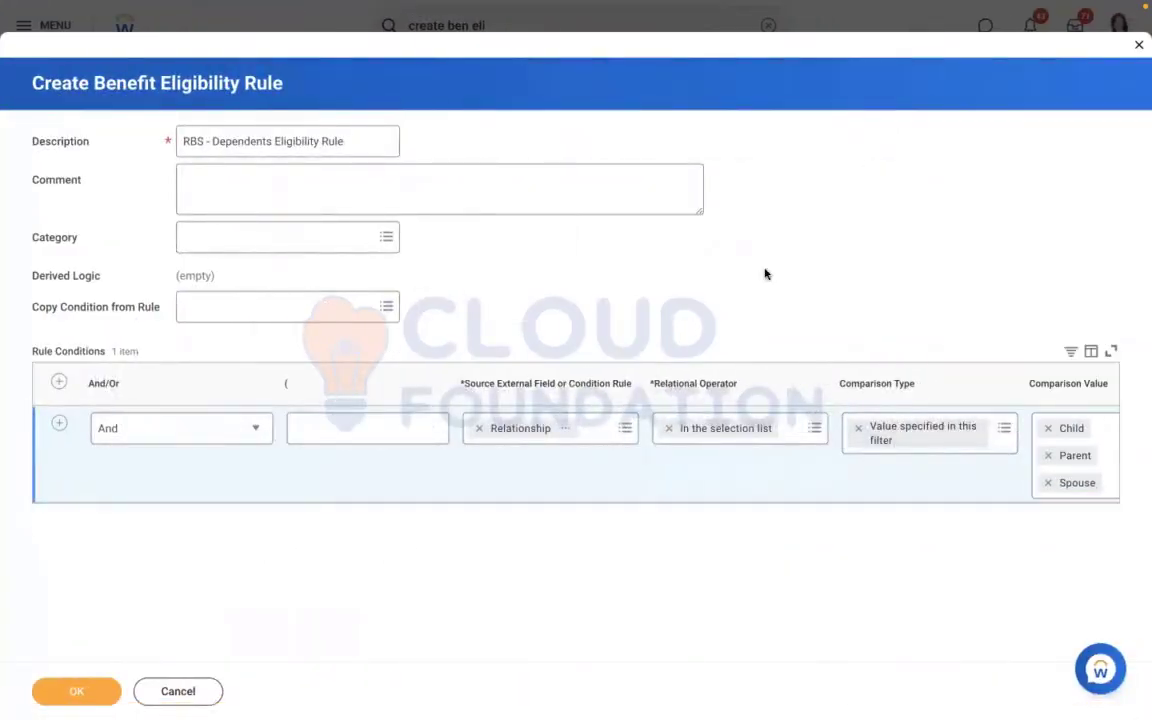
click(89, 690)
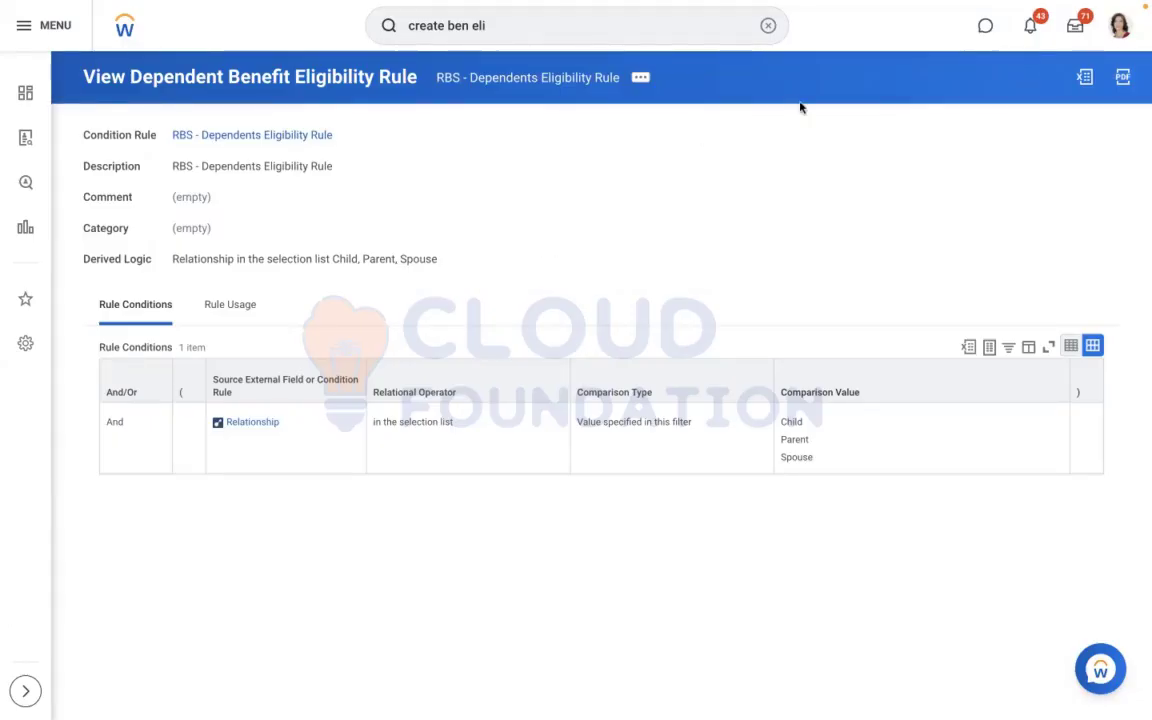
Find the Create Benefit Plan task with "create ben plan" and open it
click(767, 29)
text(creat)
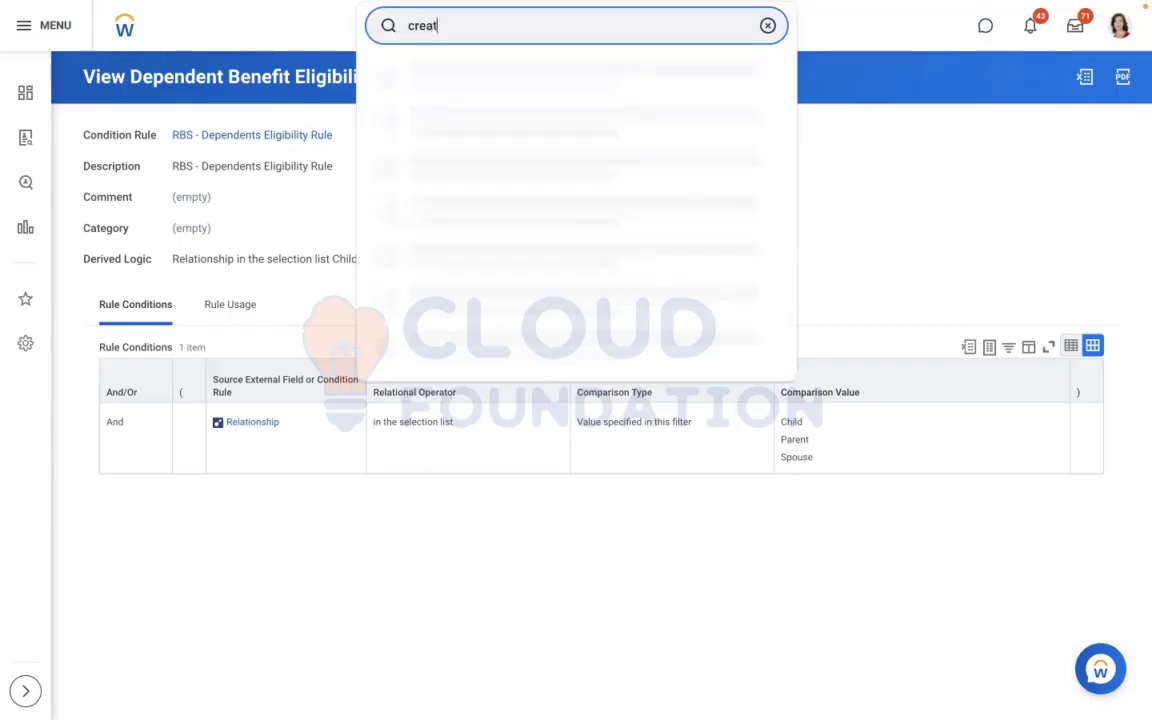
text(e ben plan)
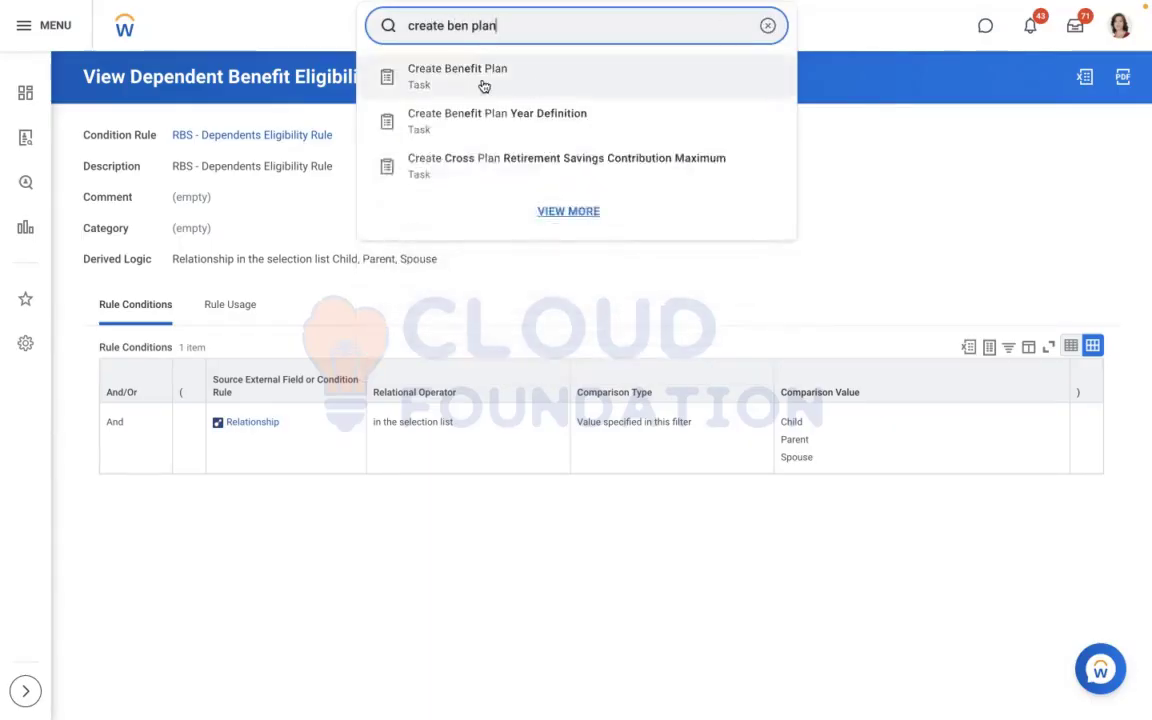
click(484, 85)
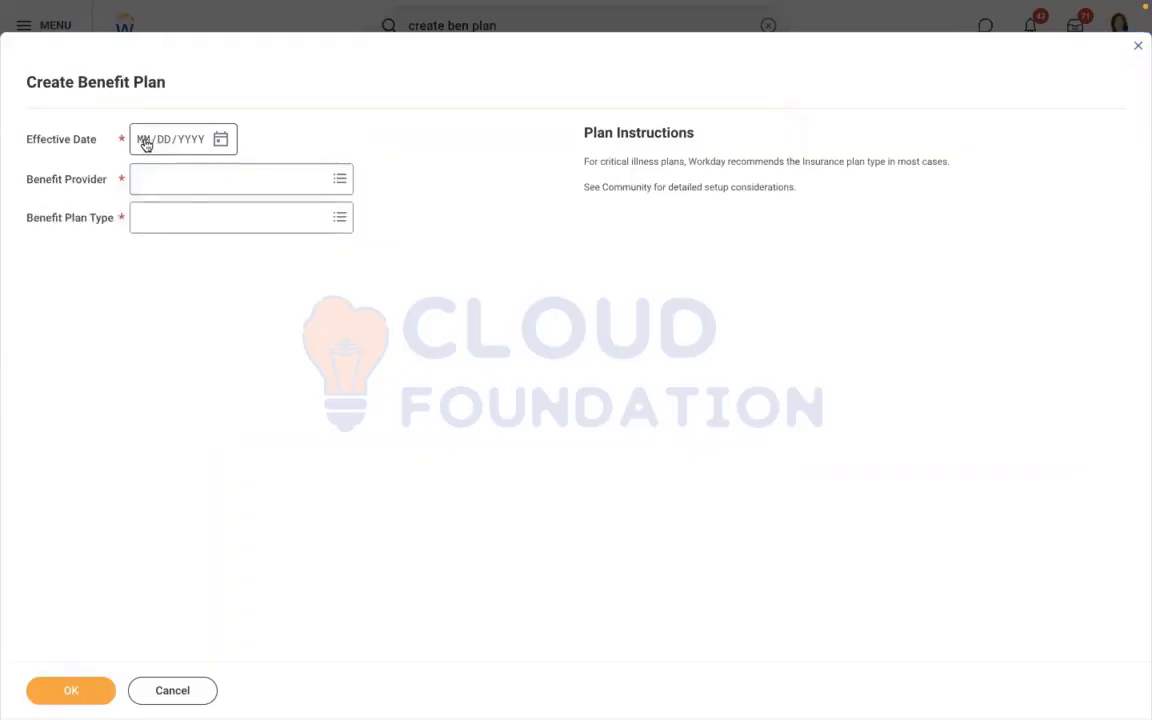
Set the new benefit plan's effective date to 01/01/2022 and its benefit provider to RBS - Met Life
click(145, 144)
text(0101202)
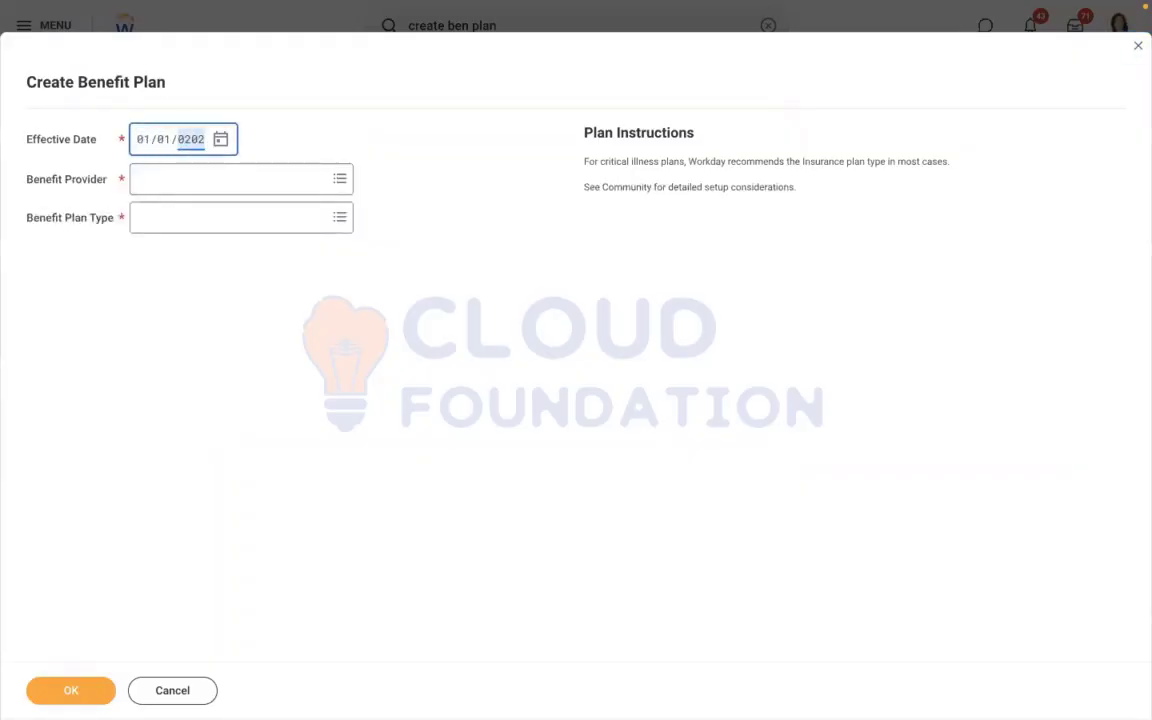
click(213, 186)
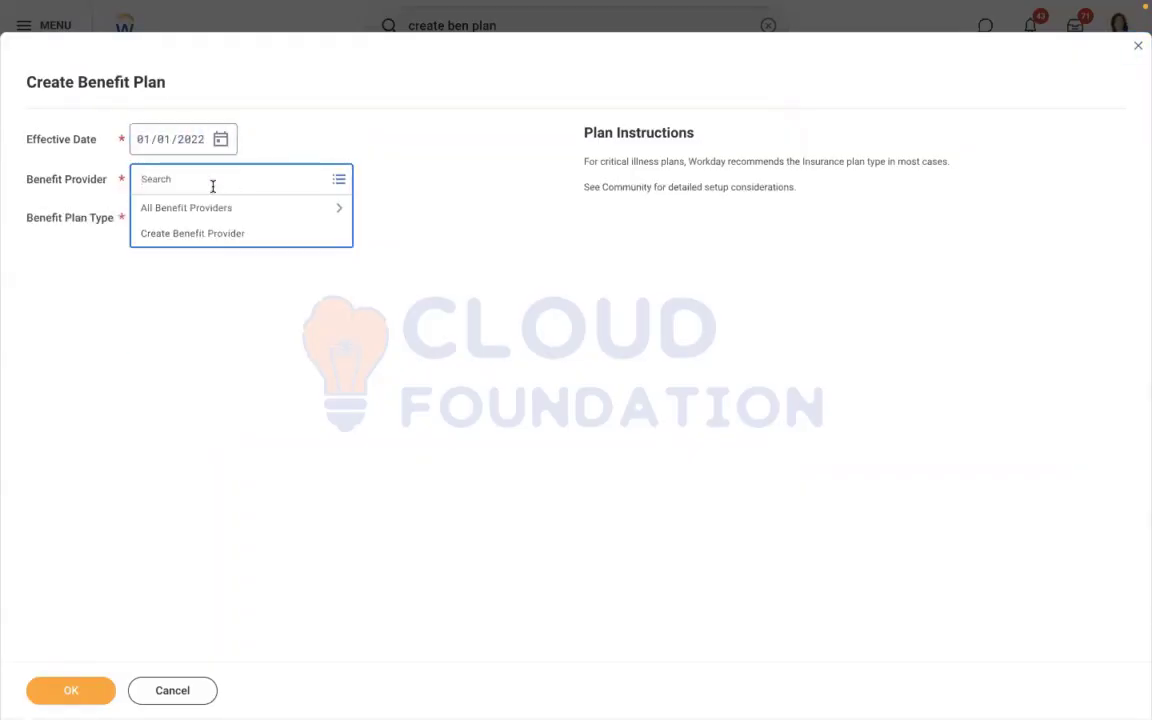
text(f)
text(bs)
key(Return)
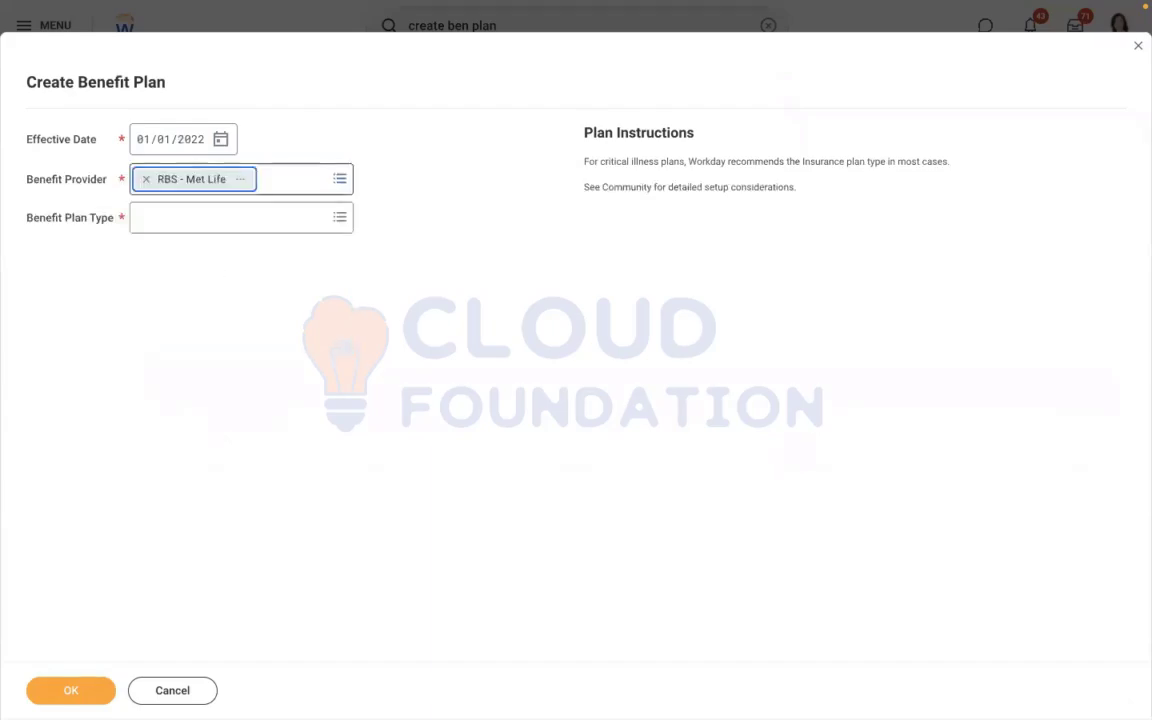
Set the benefit plan type to Health Care Coverage Plan with the Flat Rate type and continue to the plan details
click(240, 219)
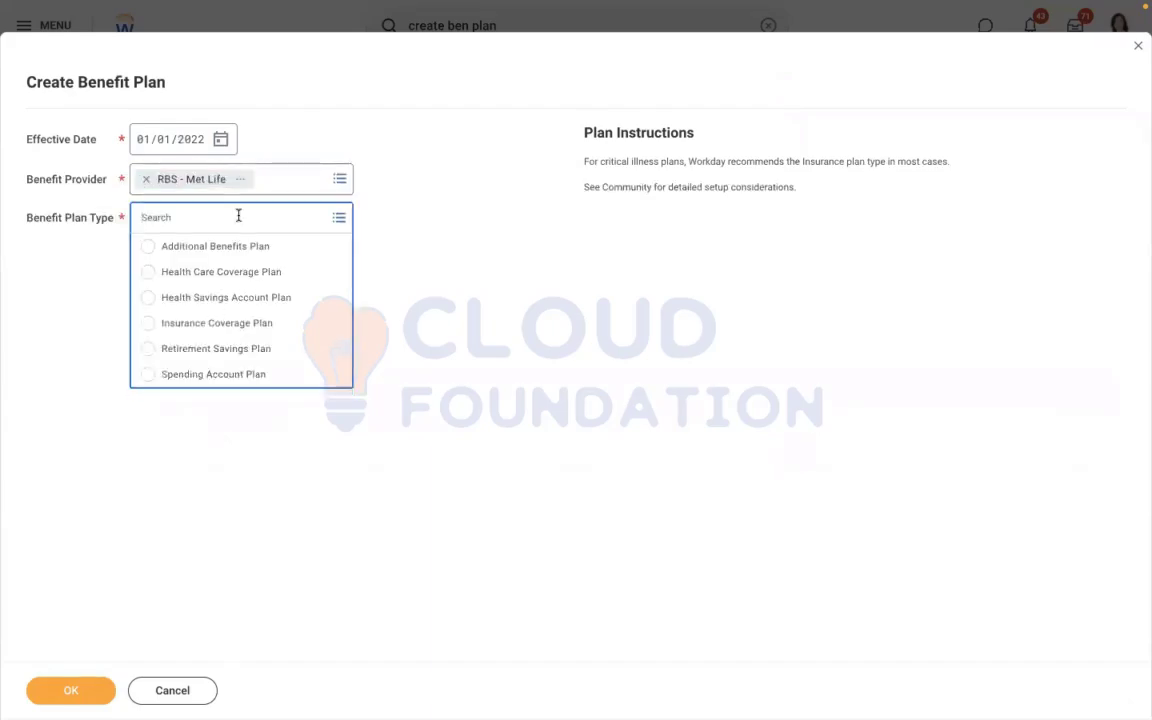
click(180, 274)
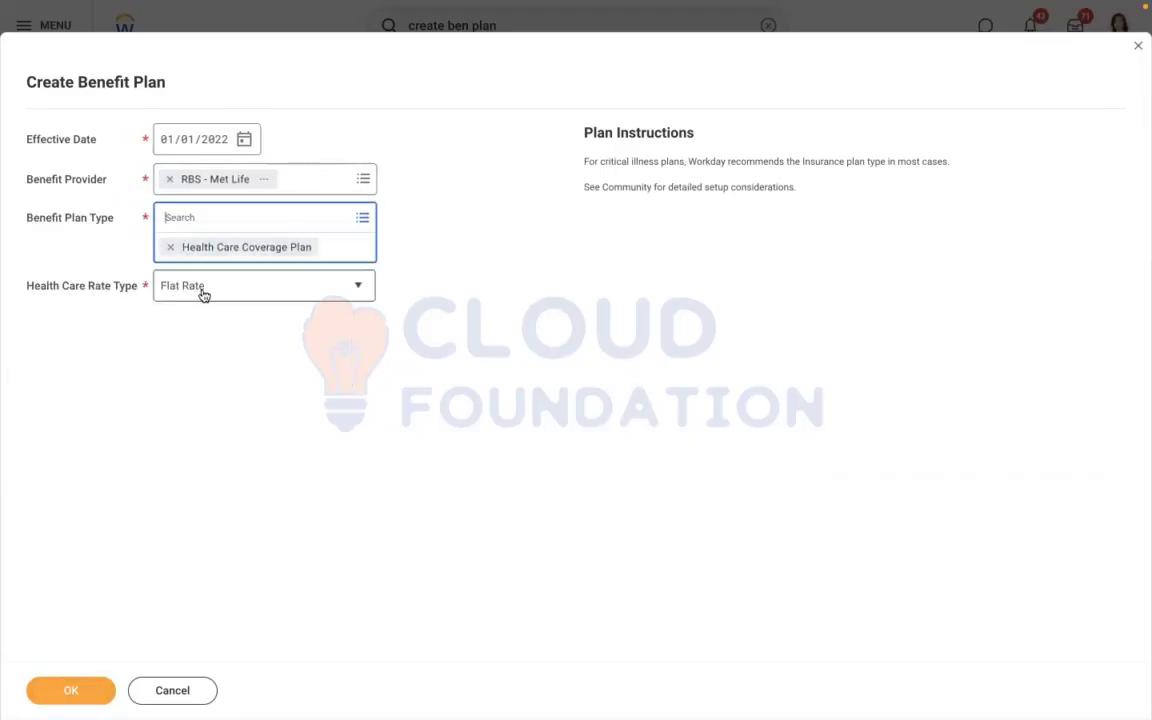
click(203, 295)
click(183, 262)
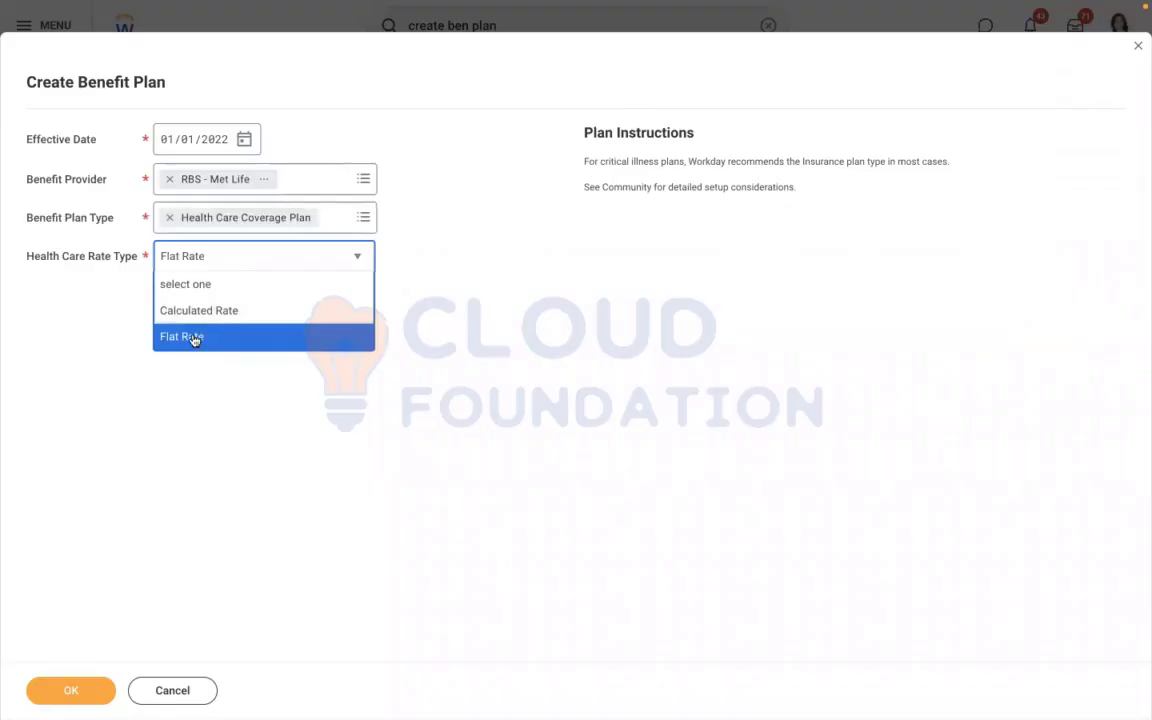
click(195, 337)
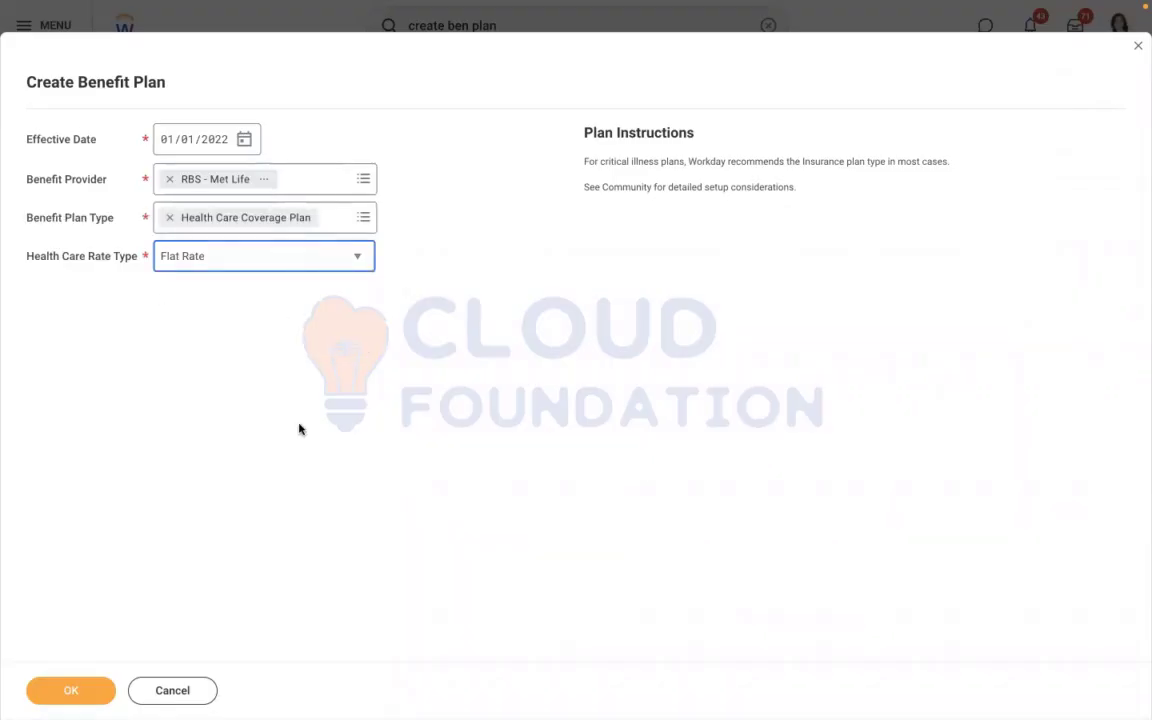
click(228, 250)
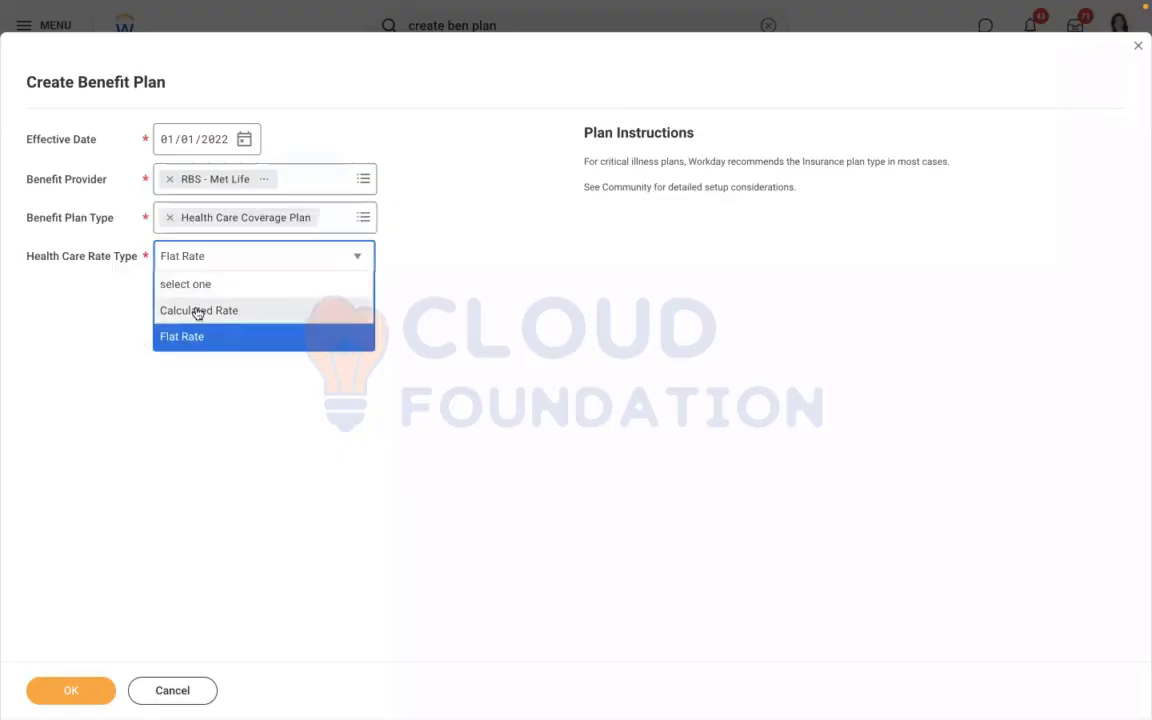
click(474, 298)
click(70, 688)
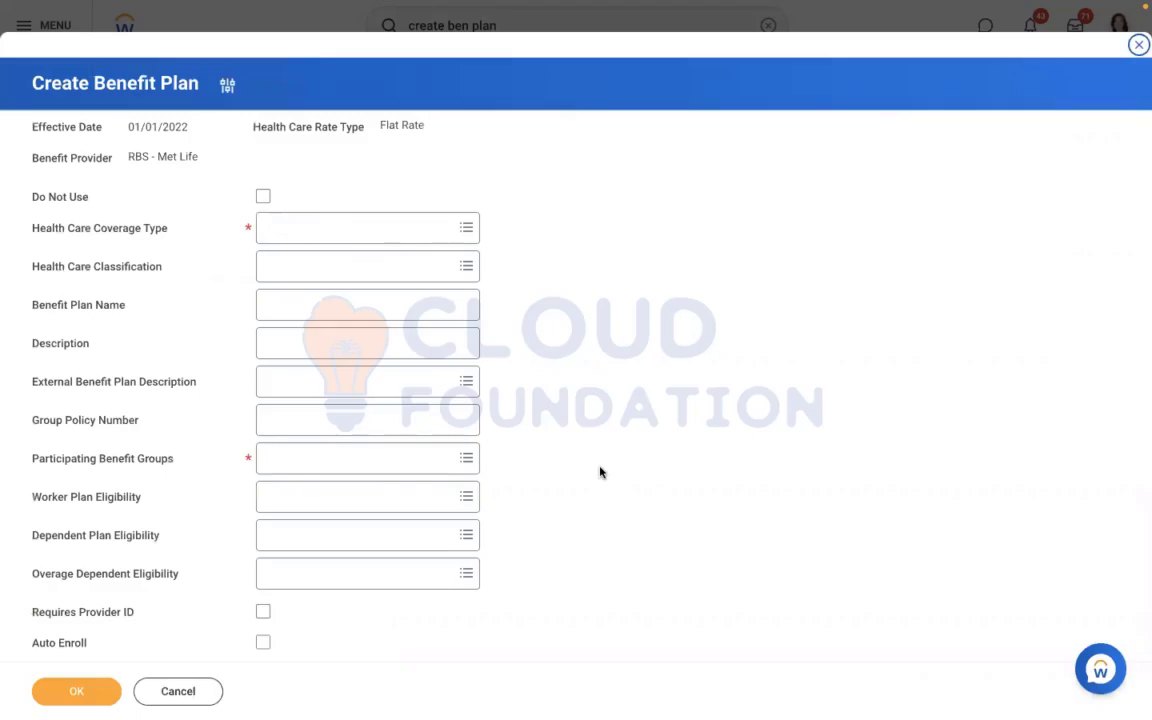
Open the Health Care Coverage Type choices for the new benefit plan
click(306, 228)
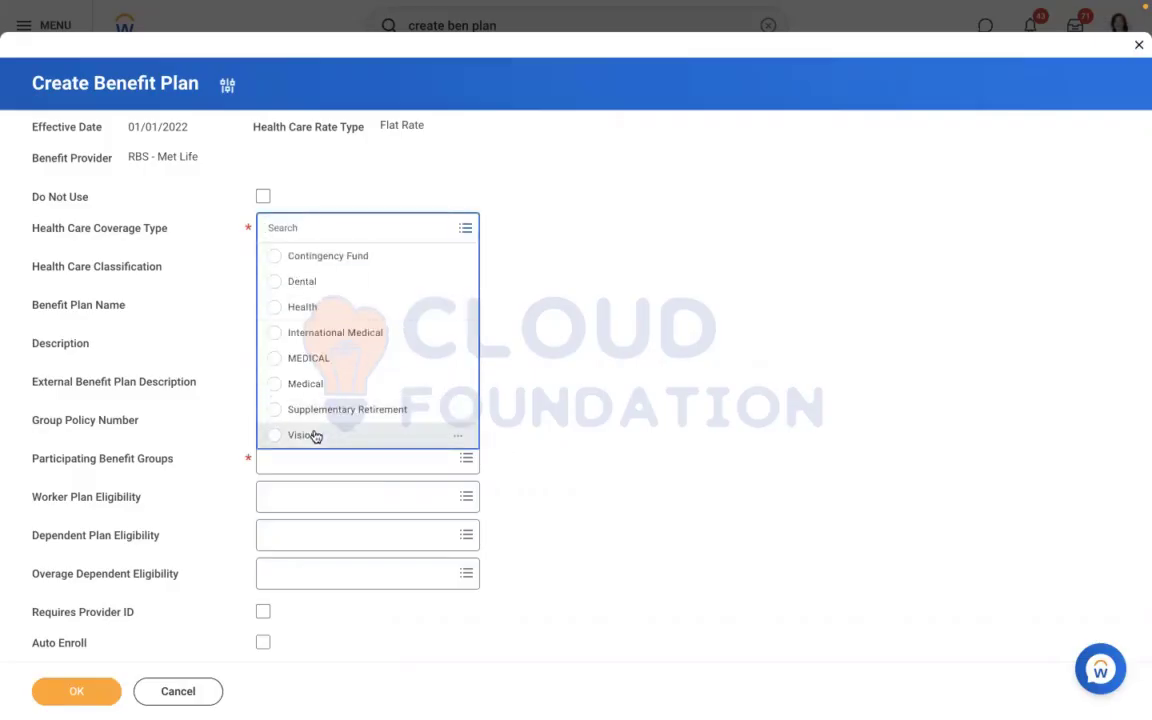
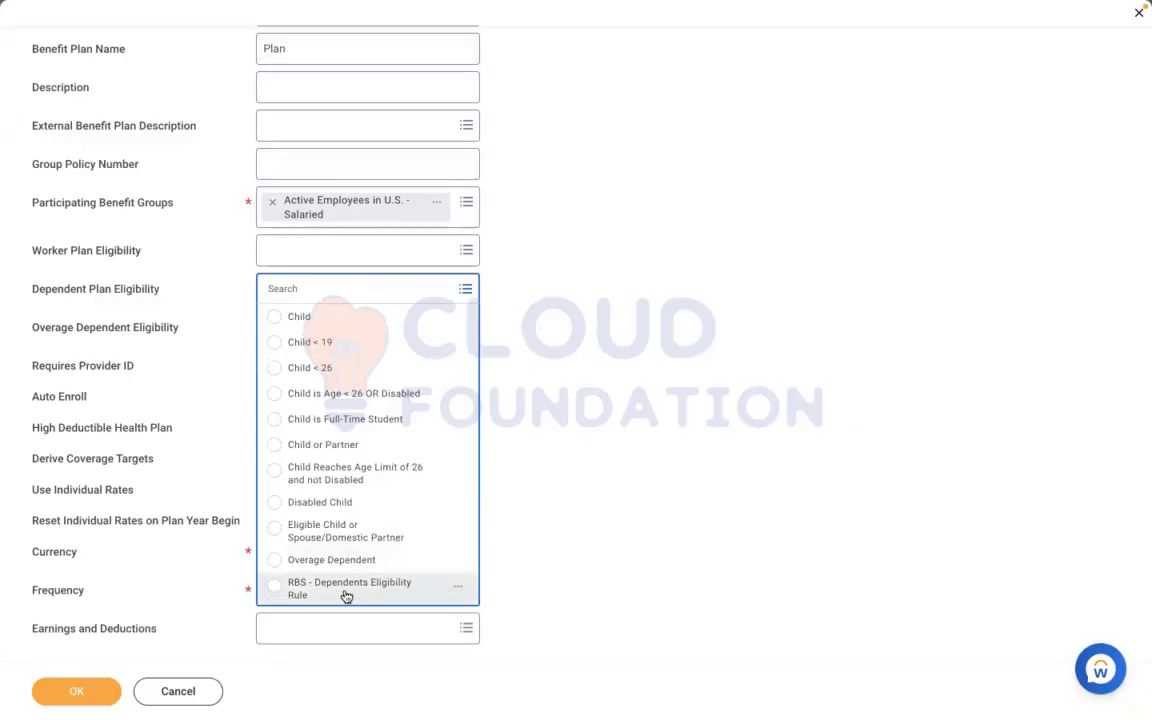
Set the plan's Dependent Plan Eligibility to RBS - Dependents Eligibility Rule and preview that rule's conditions
click(344, 590)
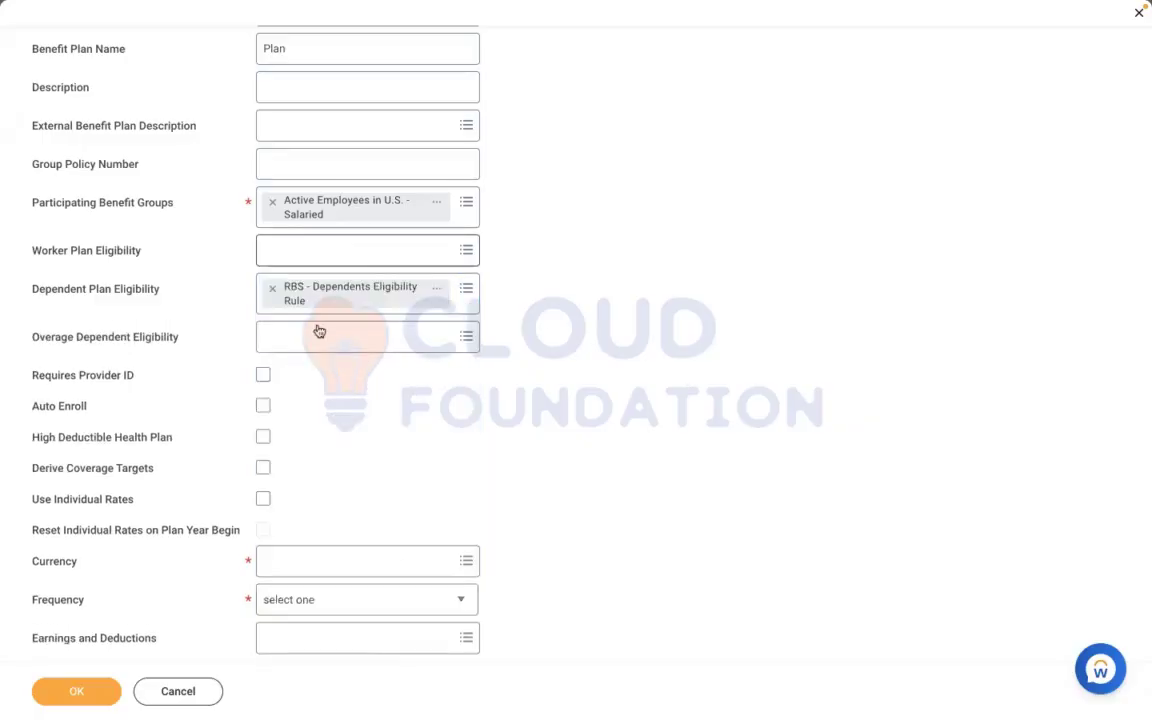
click(316, 325)
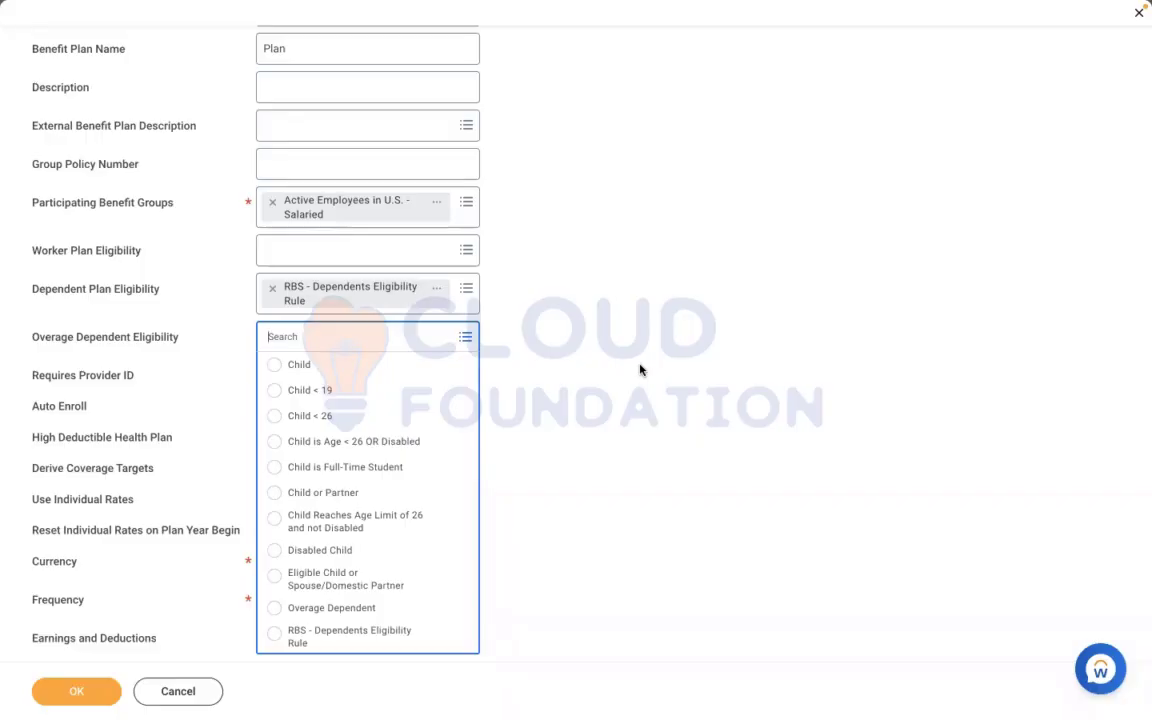
click(437, 289)
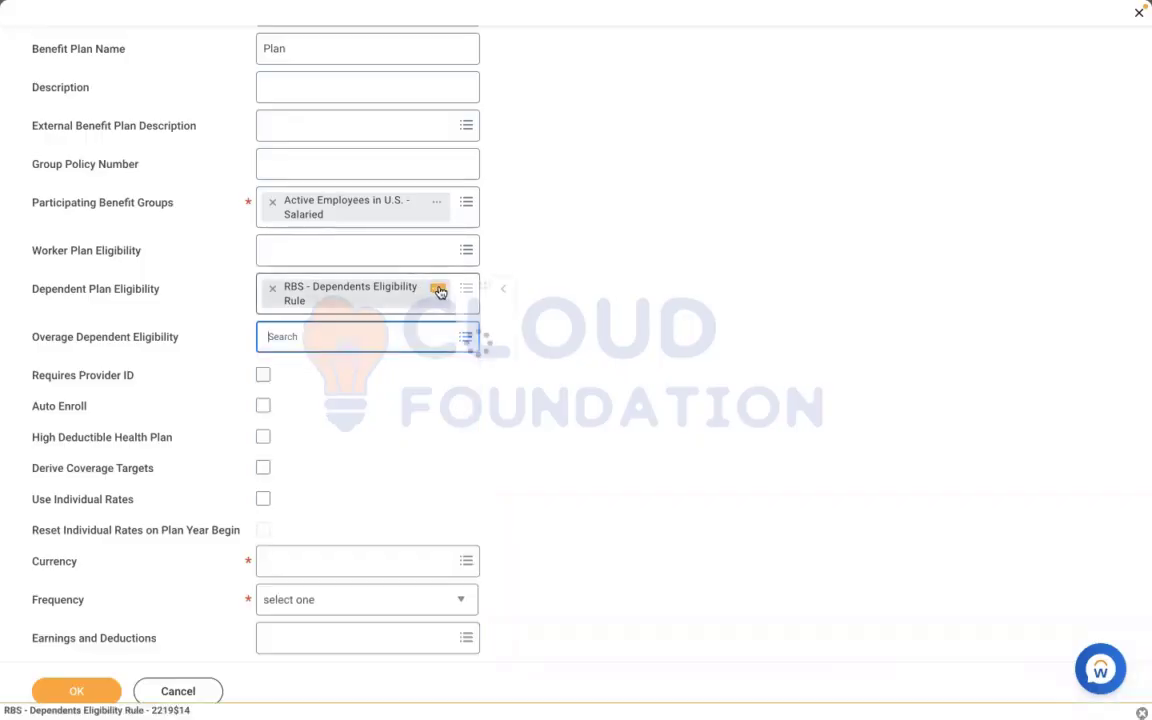
scroll(887, 489, down, 2)
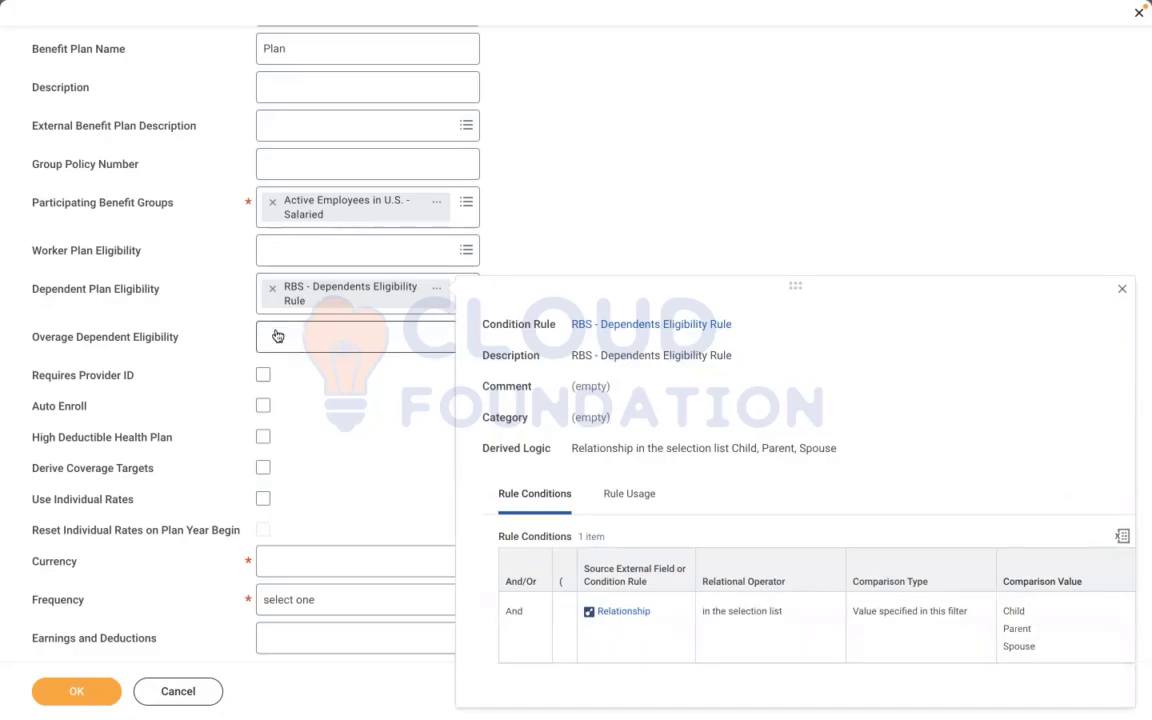
Review the Overage Dependent Eligibility choices and examine the conditions of the Child < 19 rule without selecting it
mouse_move(279, 334)
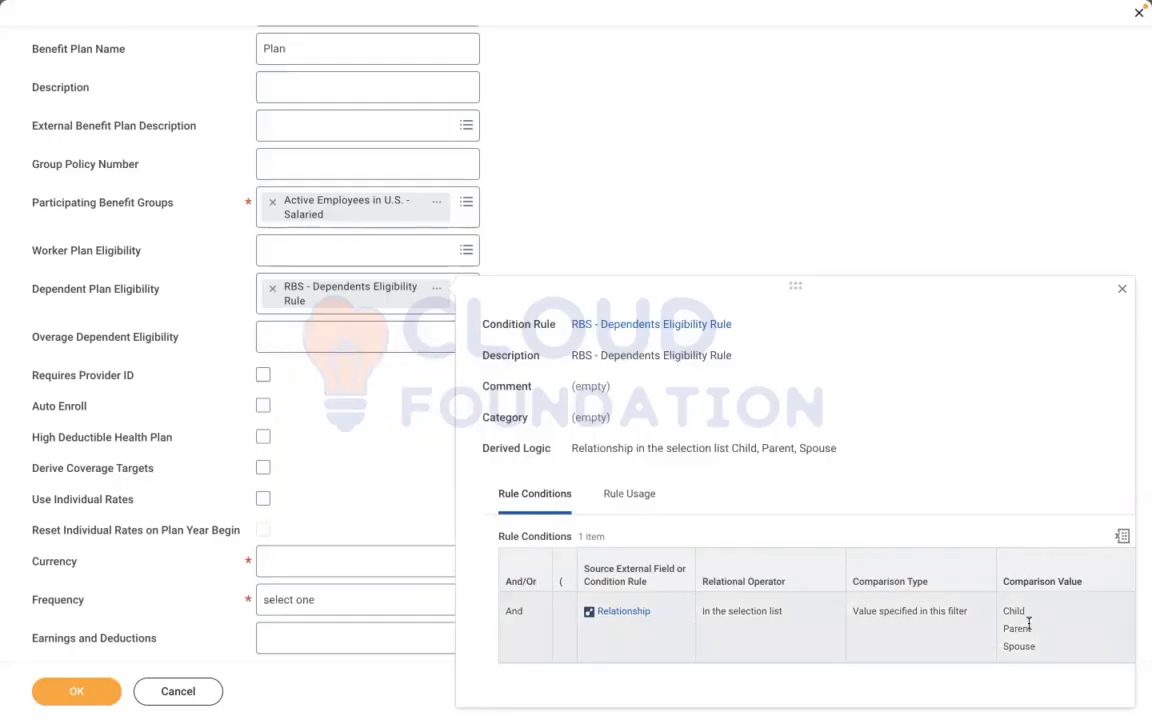
click(334, 337)
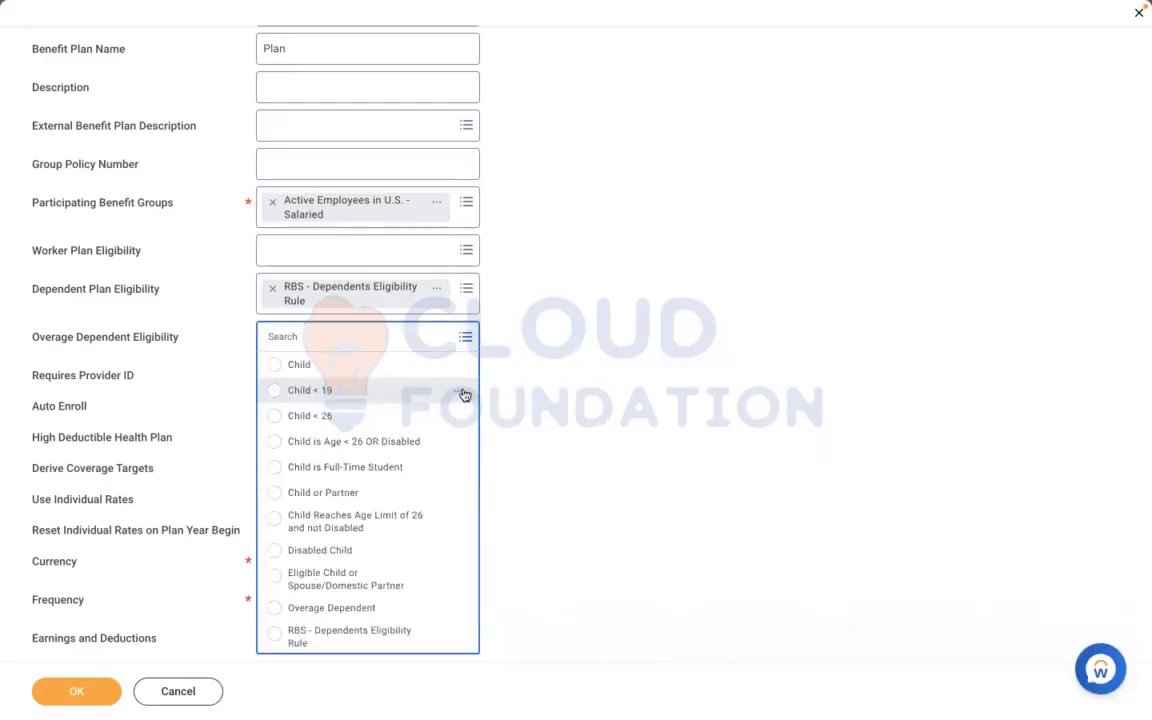
click(459, 391)
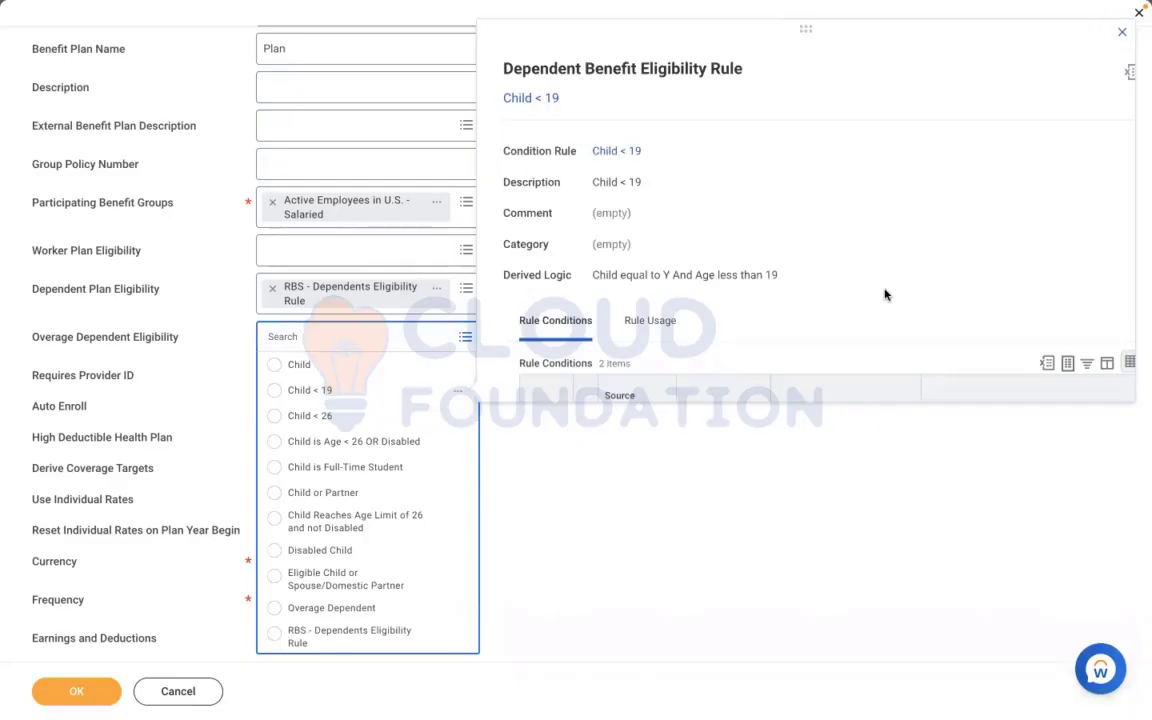
scroll(884, 295, down, 3)
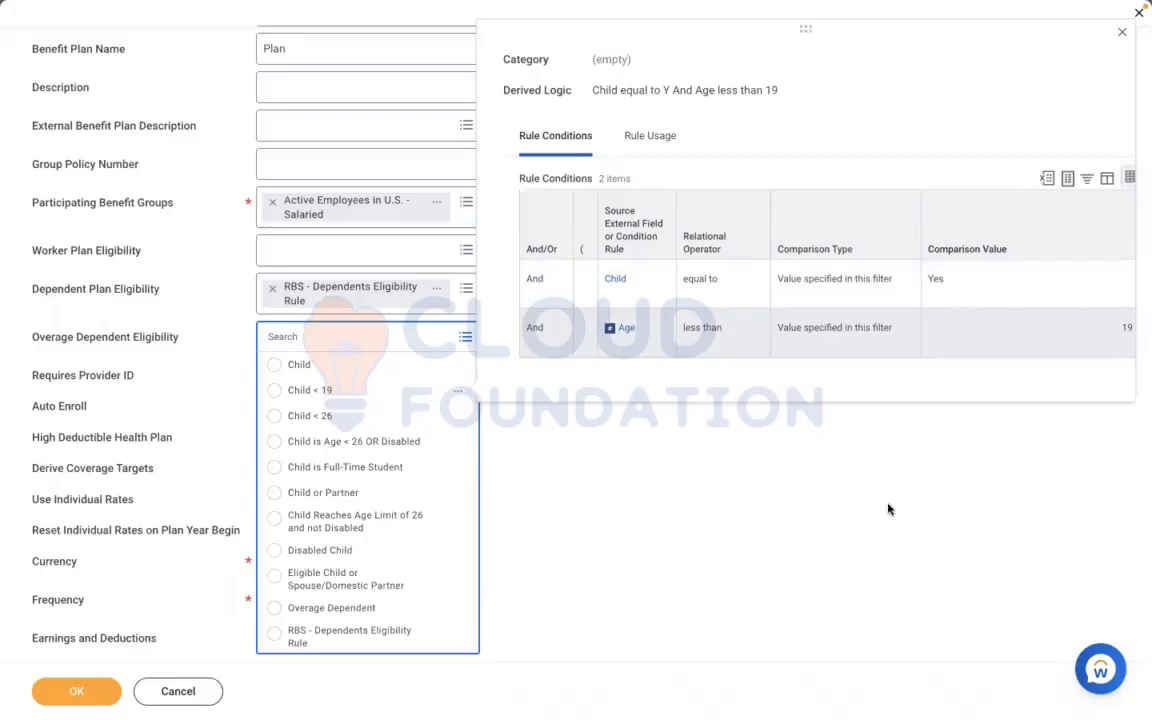
click(798, 460)
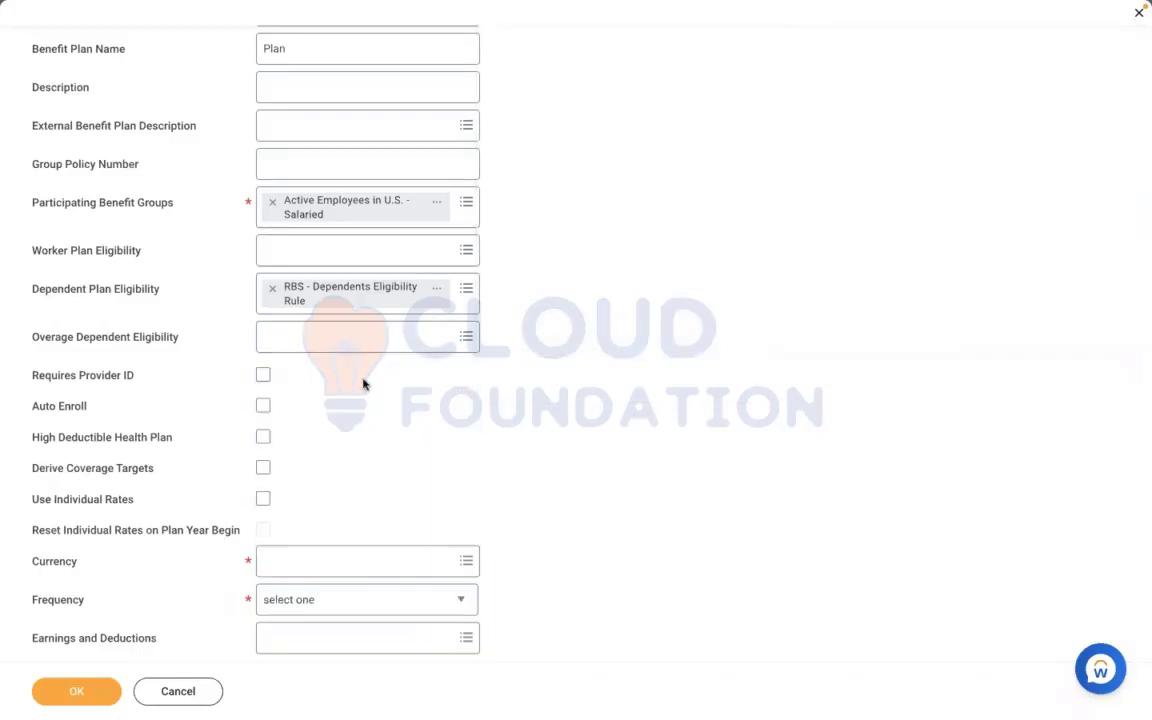
Enable Requires Provider ID for the benefit plan and try the High Deductible Health Plan option, leaving it unselected
click(264, 376)
click(263, 440)
click(263, 440)
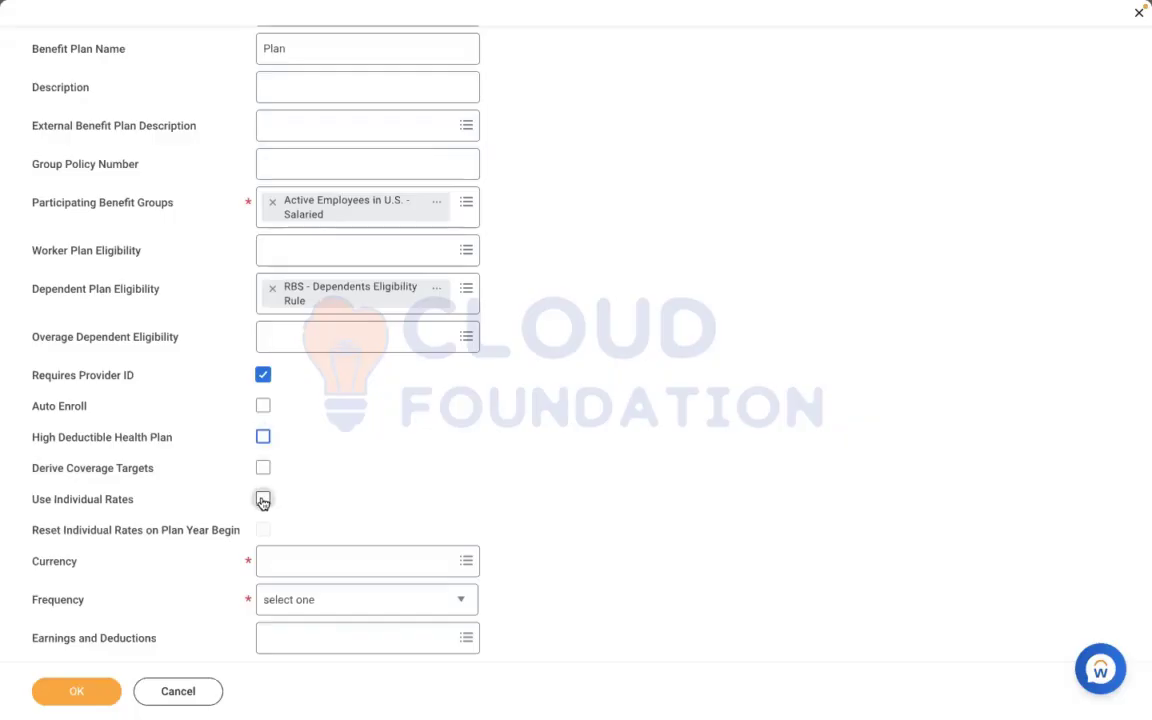
mouse_move(263, 501)
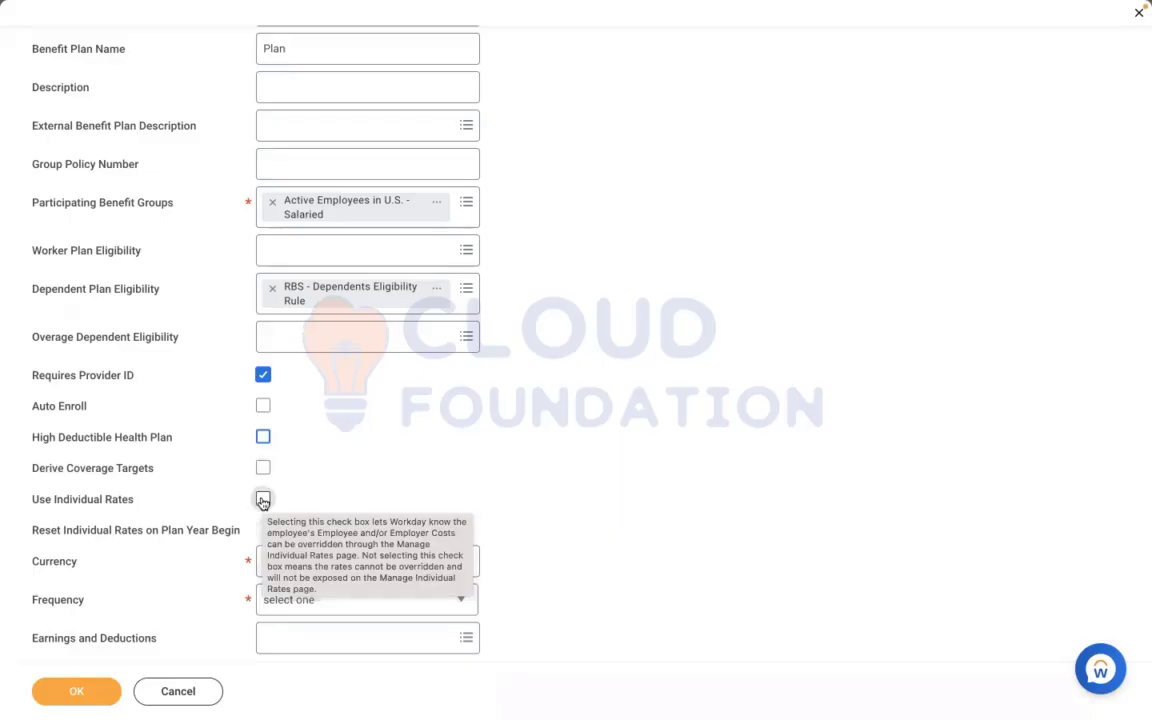
click(263, 500)
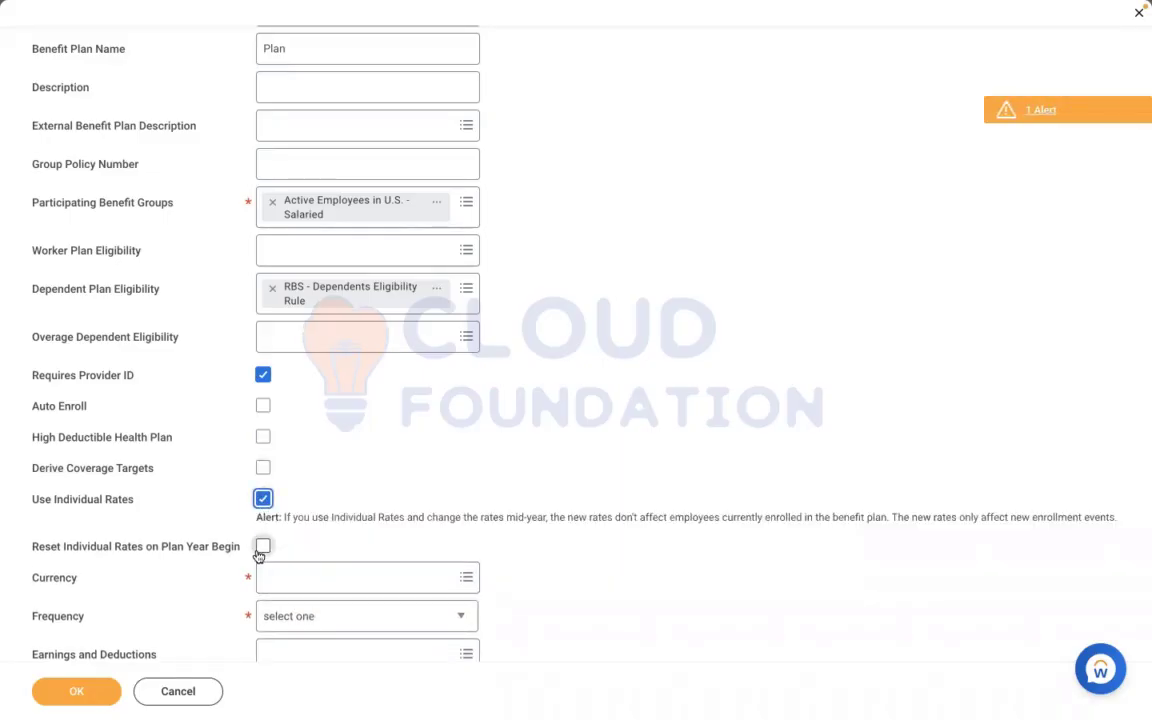
click(262, 497)
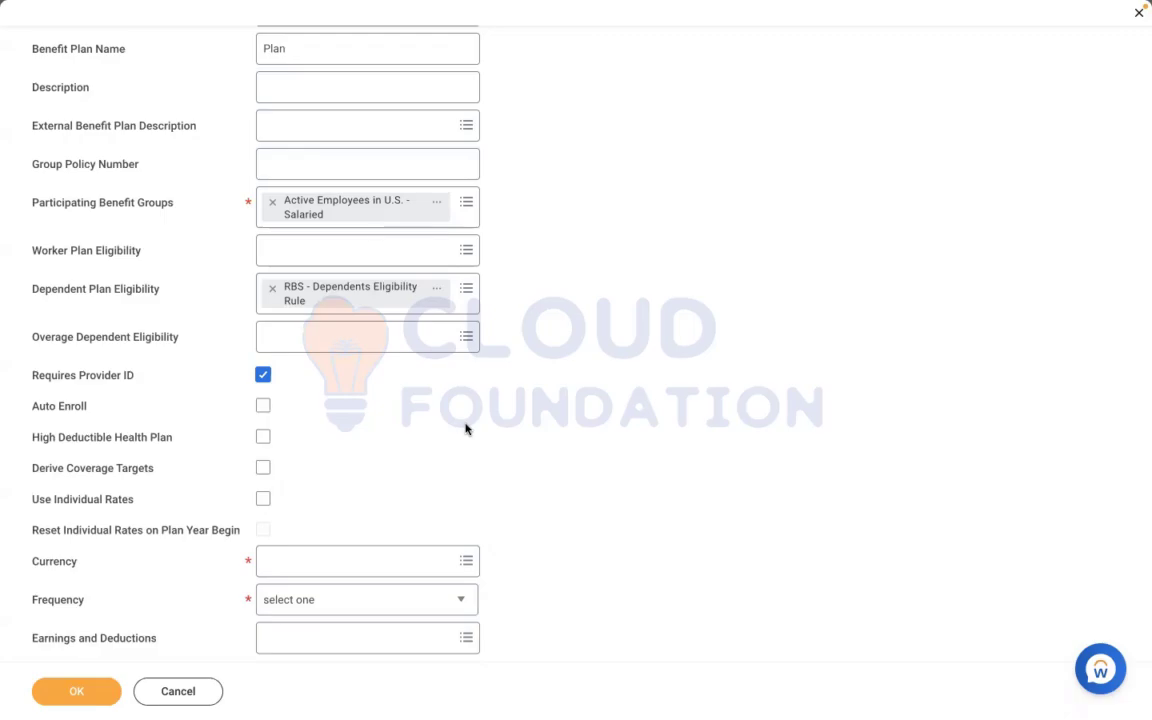
Switch to the Word document and add blank lines below the numbered list for a new note
key(ctrl+Left)
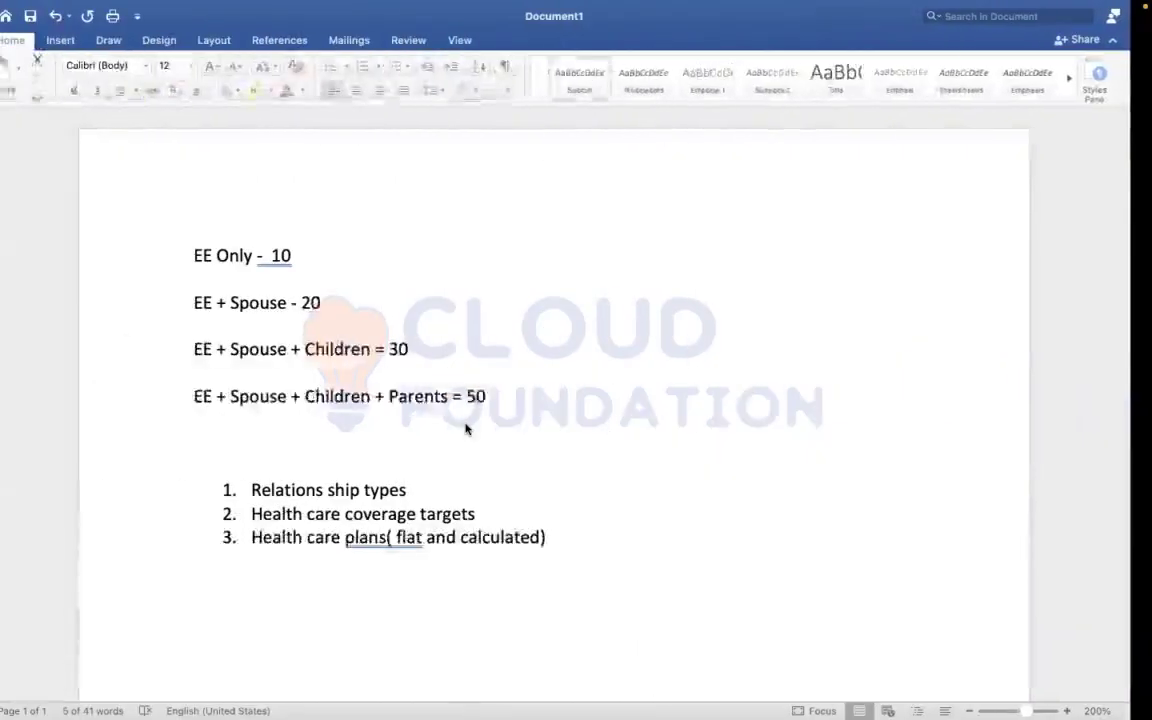
click(589, 540)
key(Return)
key(Return)
key(Return)
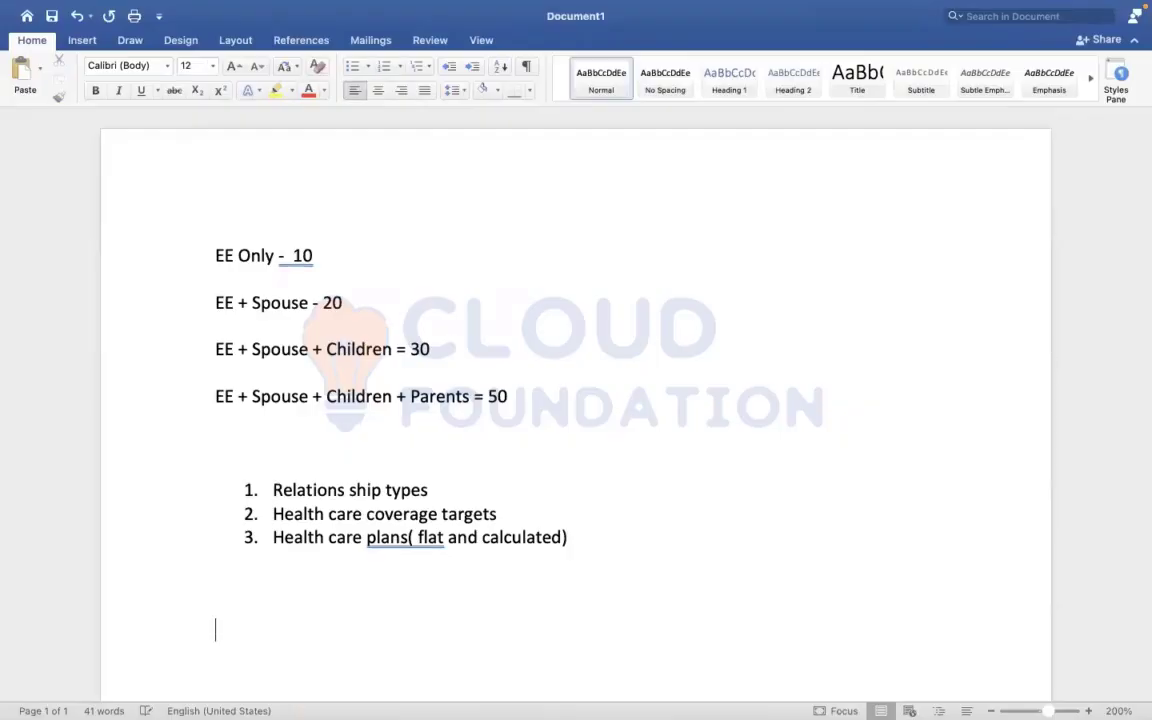
key(Return)
key(Return)
key(Return)
key(Return)
key(Return)
key(Return)
key(Return)
key(Return)
key(Return)
key(Return)
key(Return)
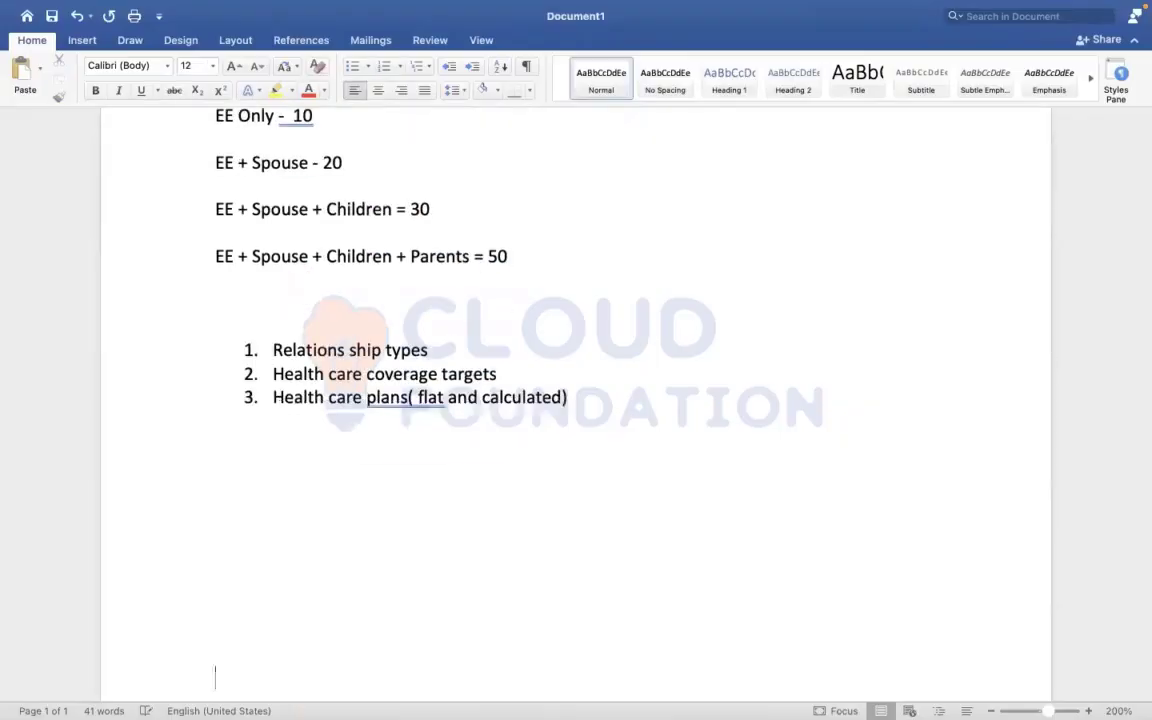
click(264, 473)
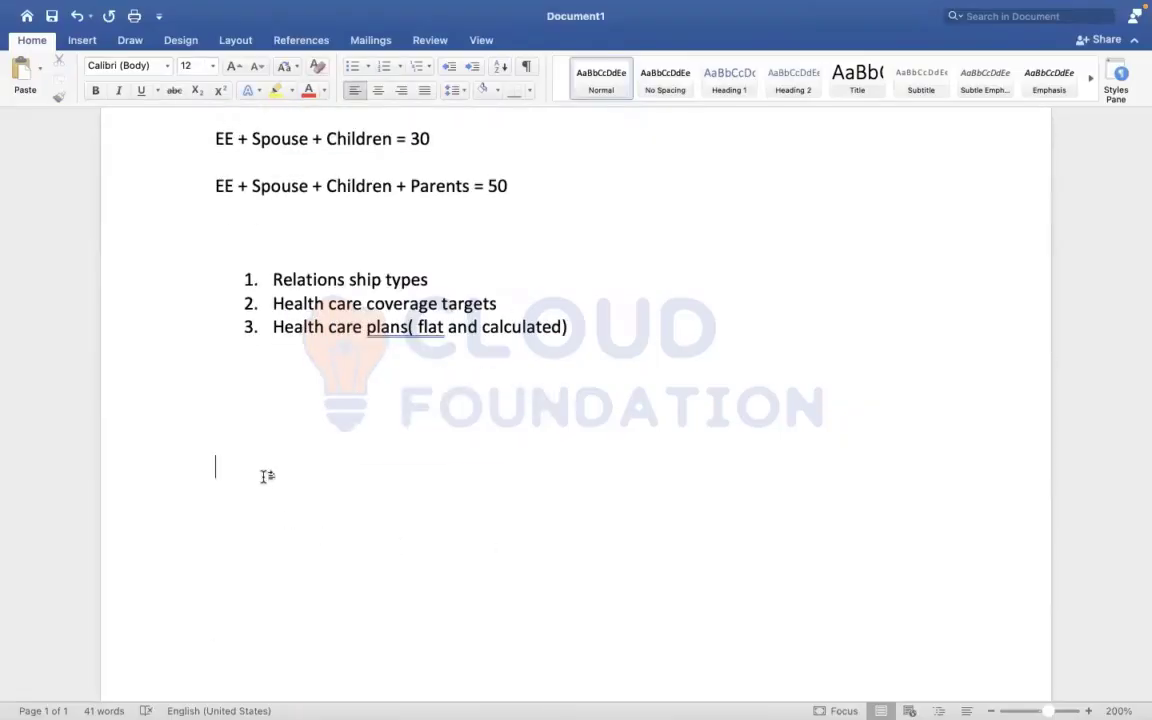
Write the labels Met life, Workday and Employer spaced across one line, and return to the Workday benefit plan form
text(Met life)
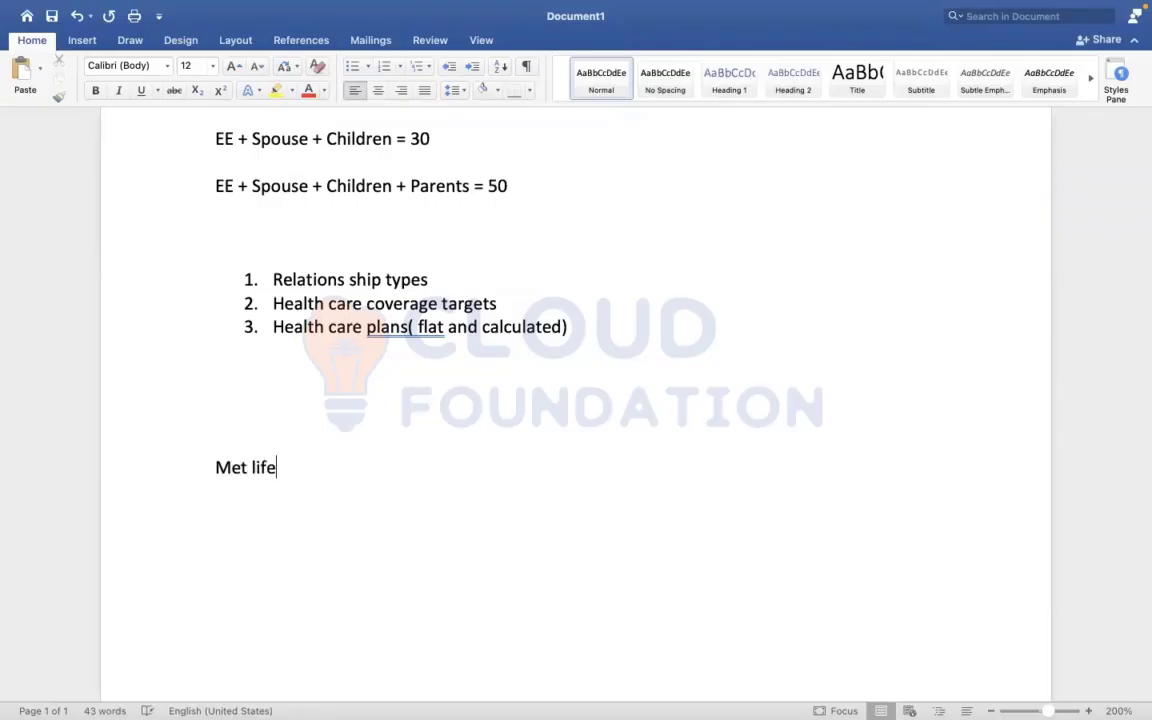
text(             Workday)
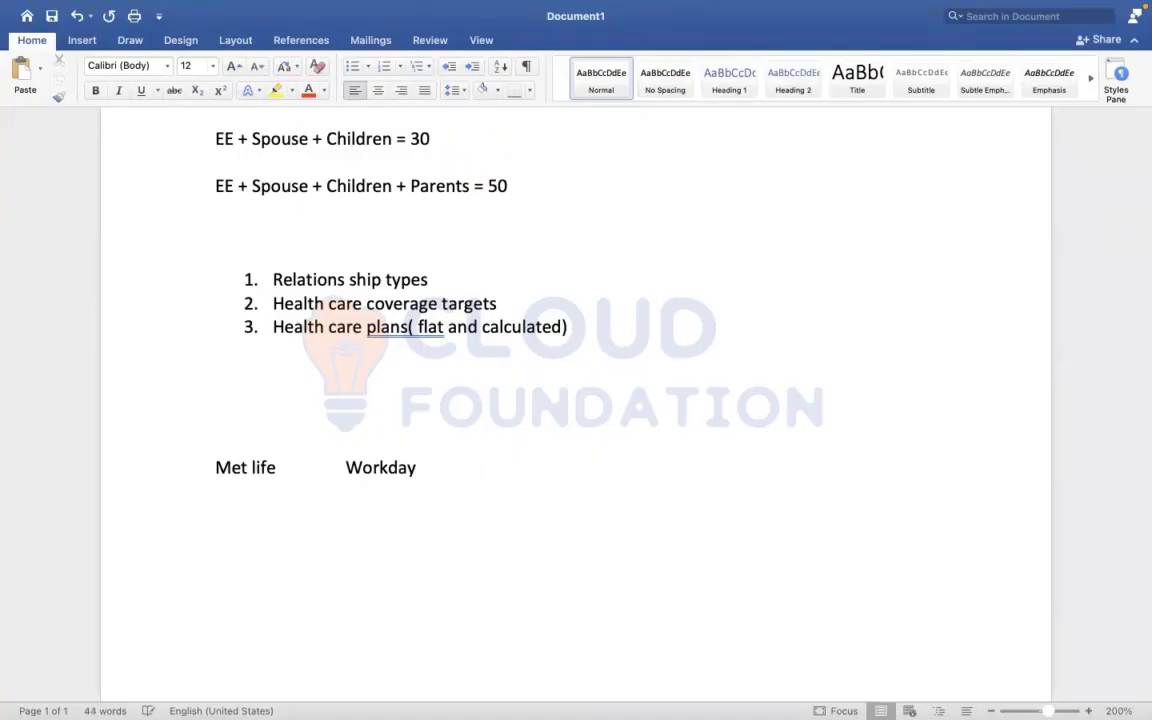
text(          Empo)
key(BackSpace)
key(BackSpace)
text(ployer)
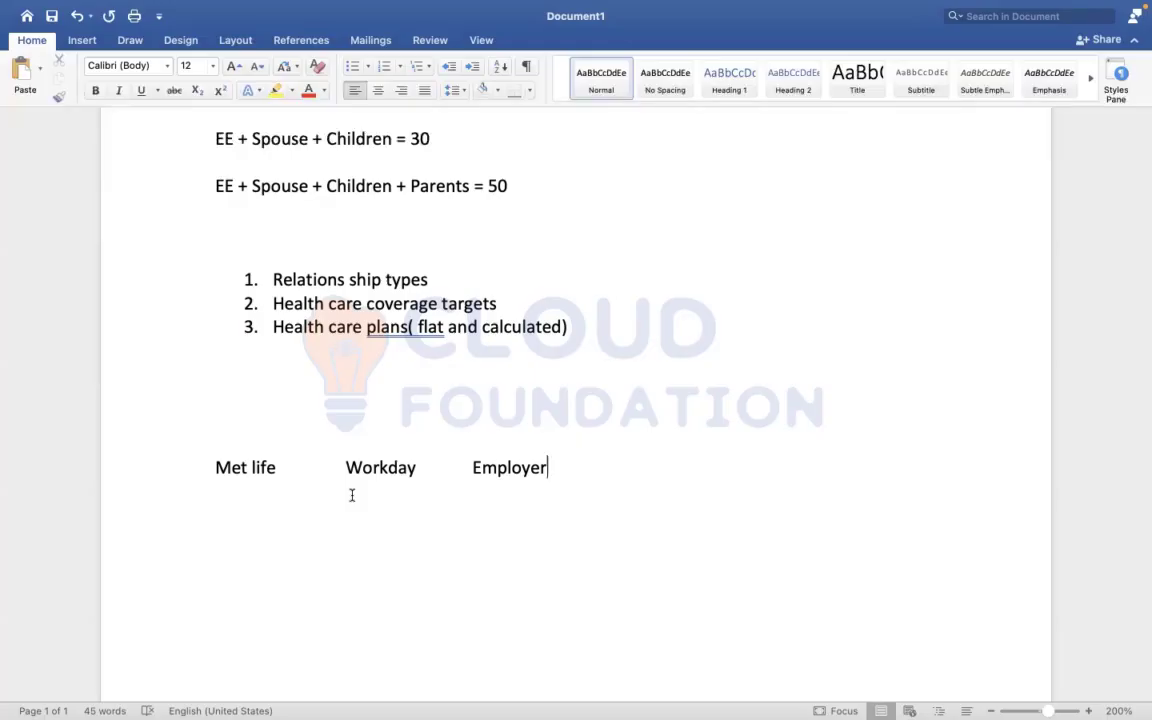
key(Home)
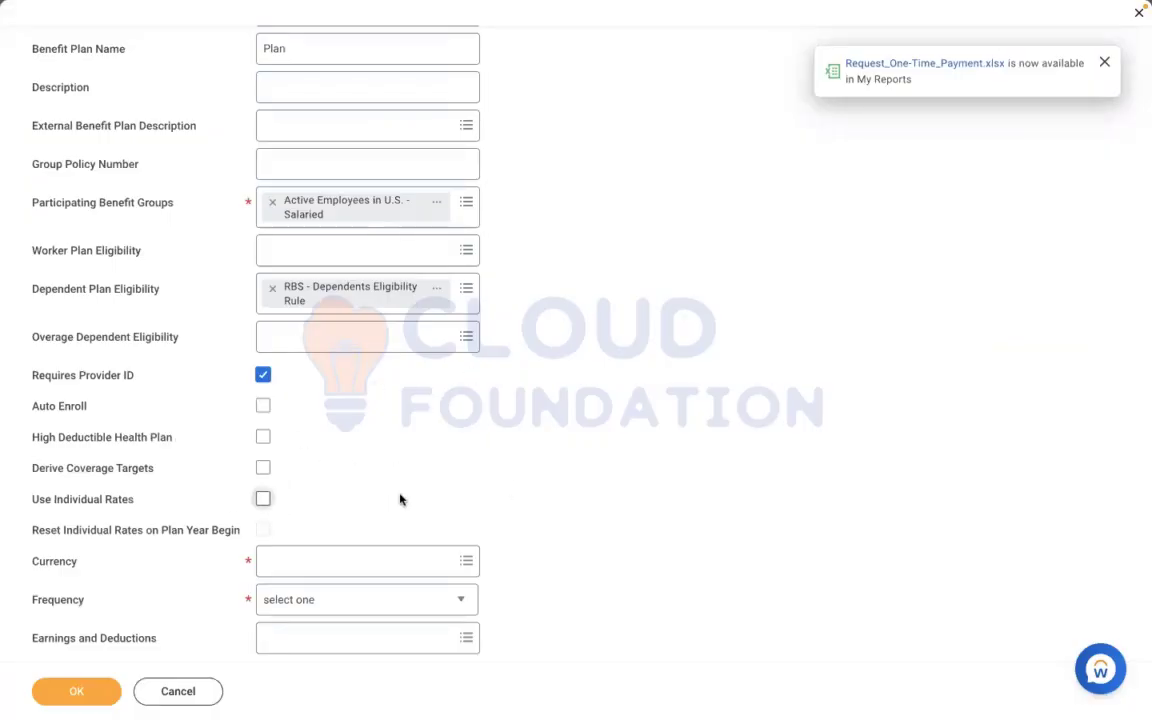
Expand the Benefits Rates and Eligibility section and set the plan's currency to USD
scroll(400, 499, down, 3)
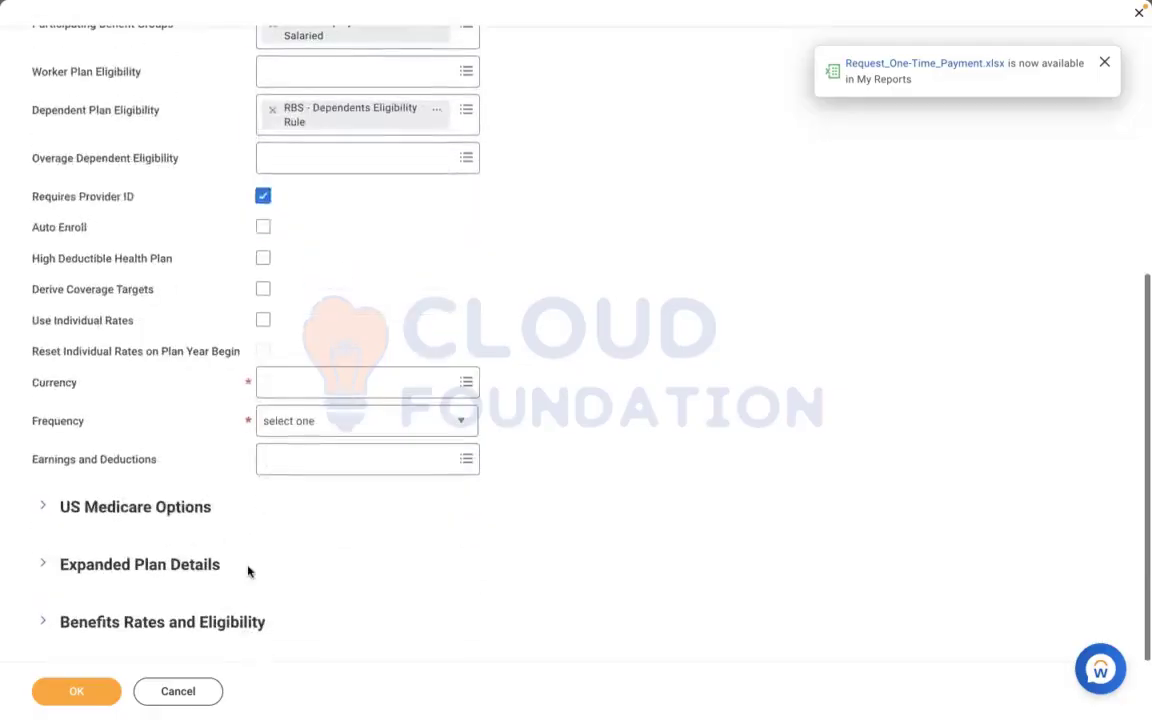
click(135, 621)
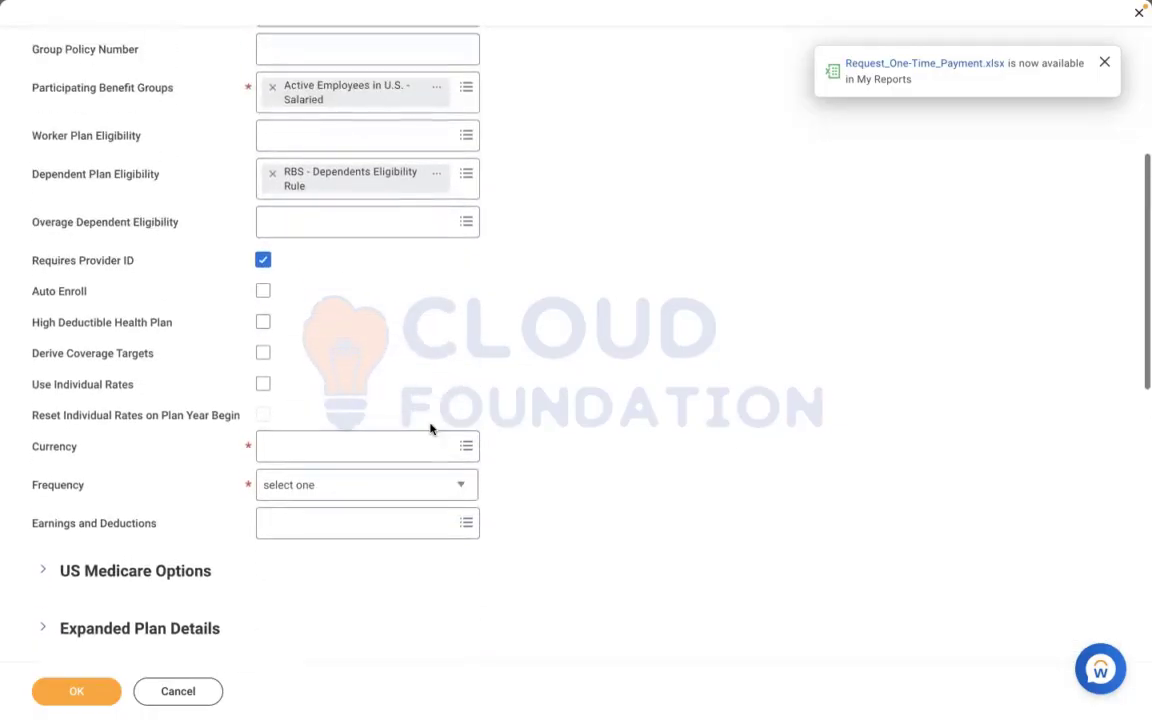
click(357, 445)
text(usd)
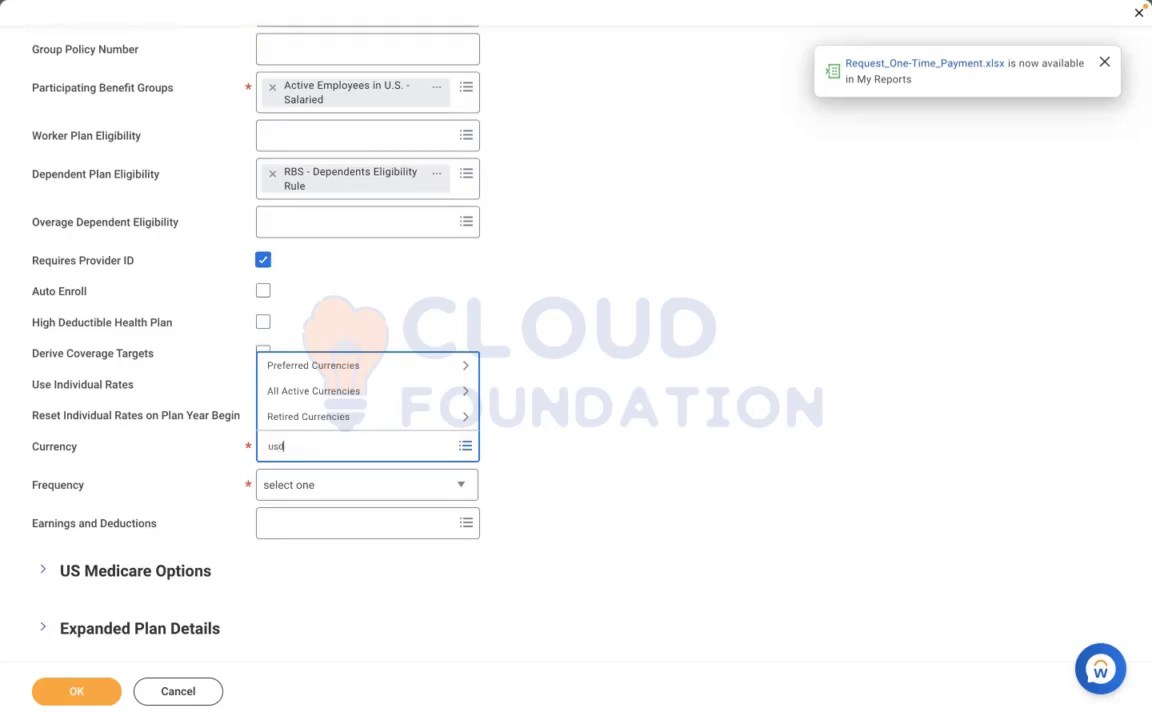
key(Return)
click(623, 396)
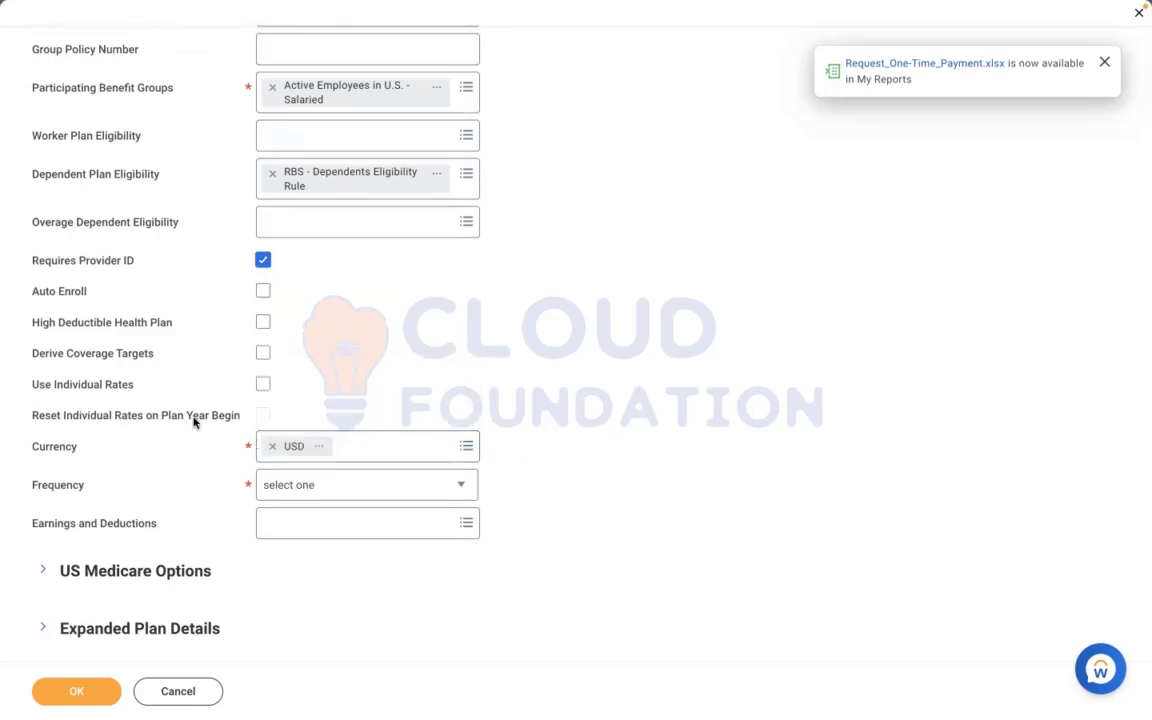
Try the Use Individual Rates option, leave it unselected, and set the plan's frequency to Monthly
click(264, 388)
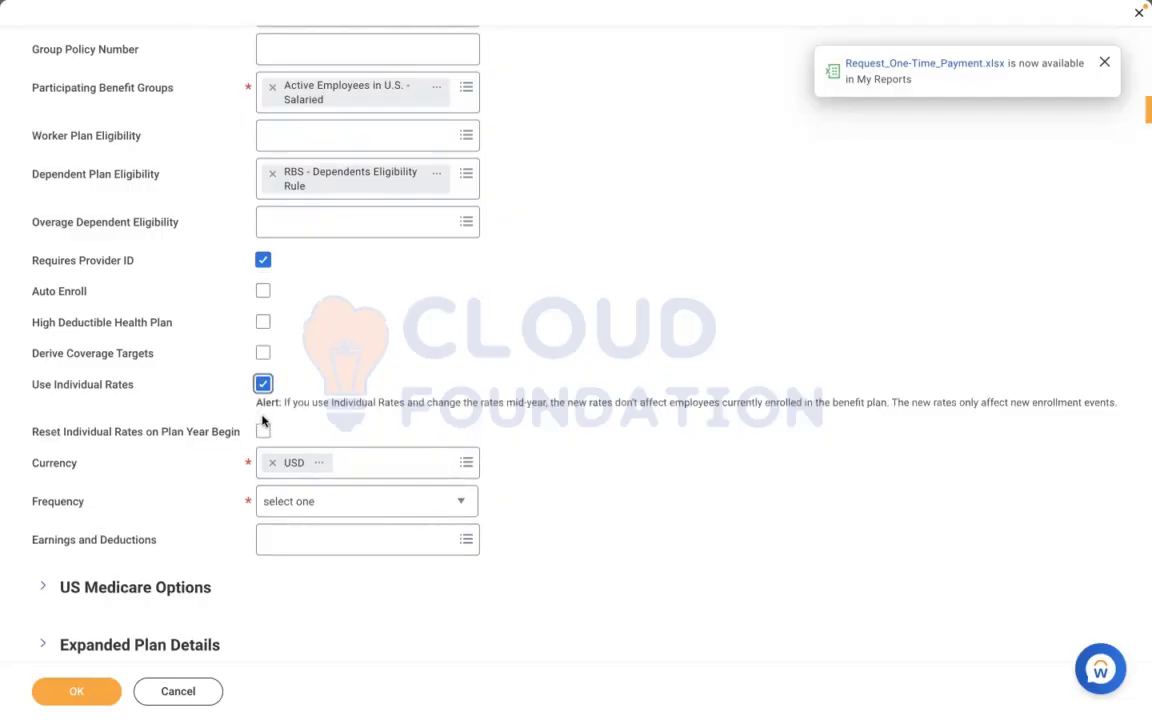
click(263, 385)
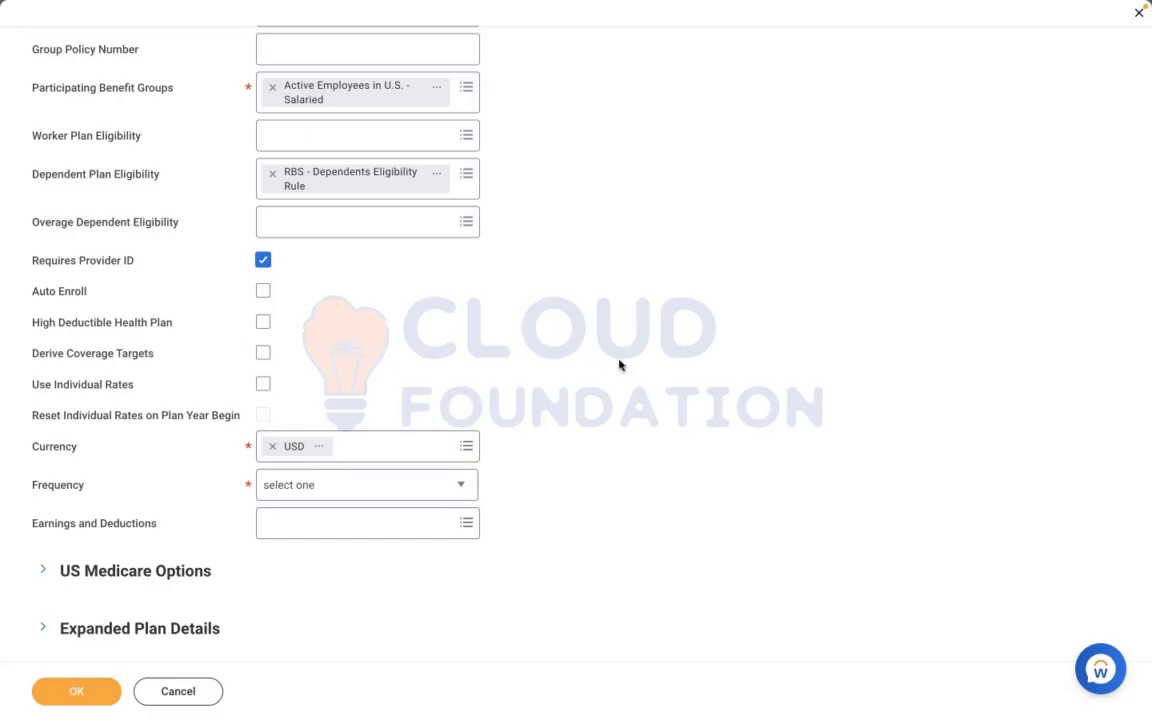
click(332, 491)
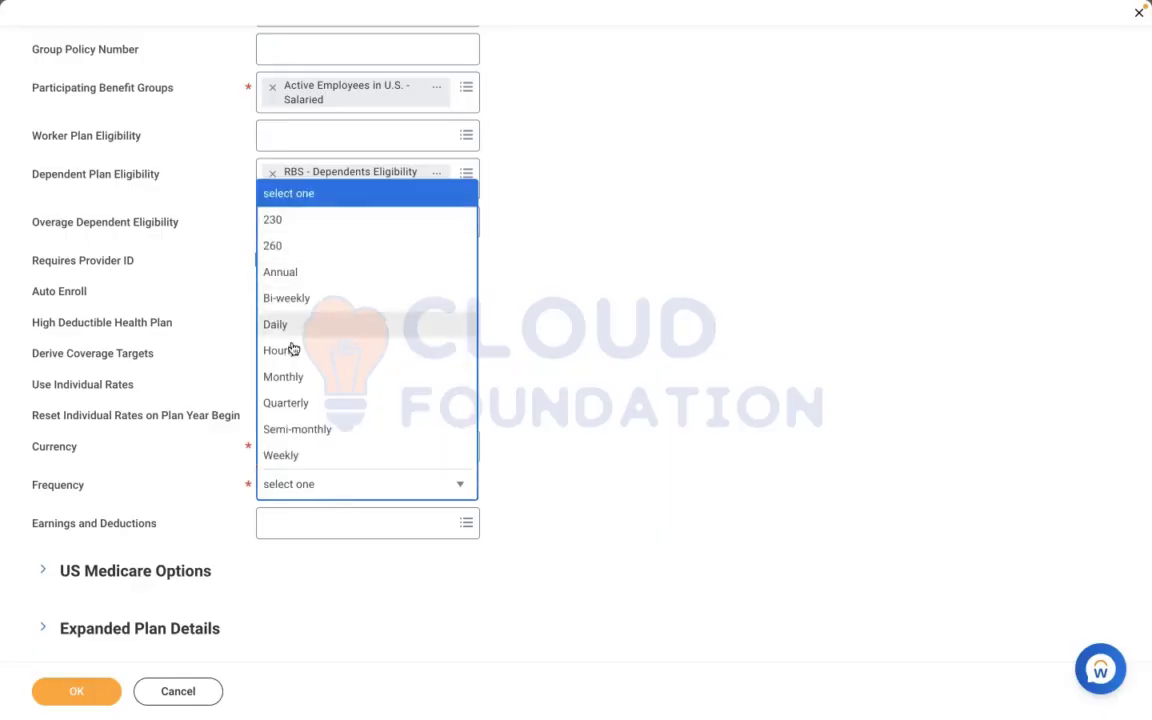
click(283, 376)
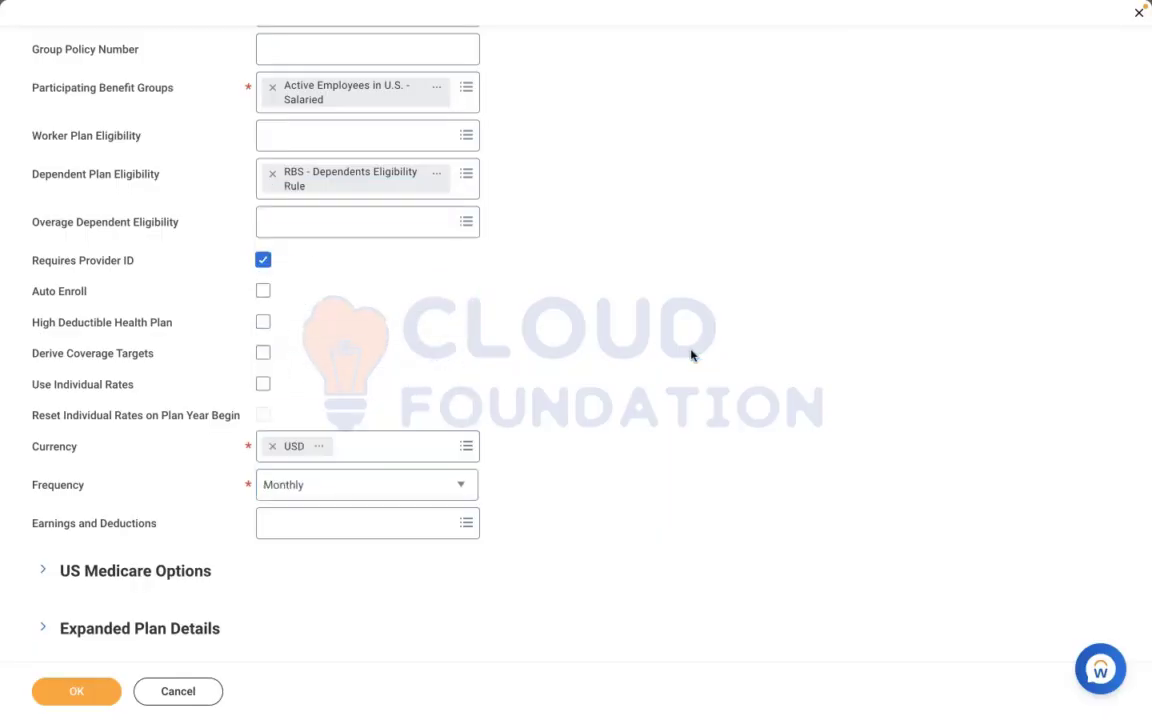
Expand US Medicare Options and review the Medicare Coverage Type choices without selecting one
scroll(690, 355, down, 5)
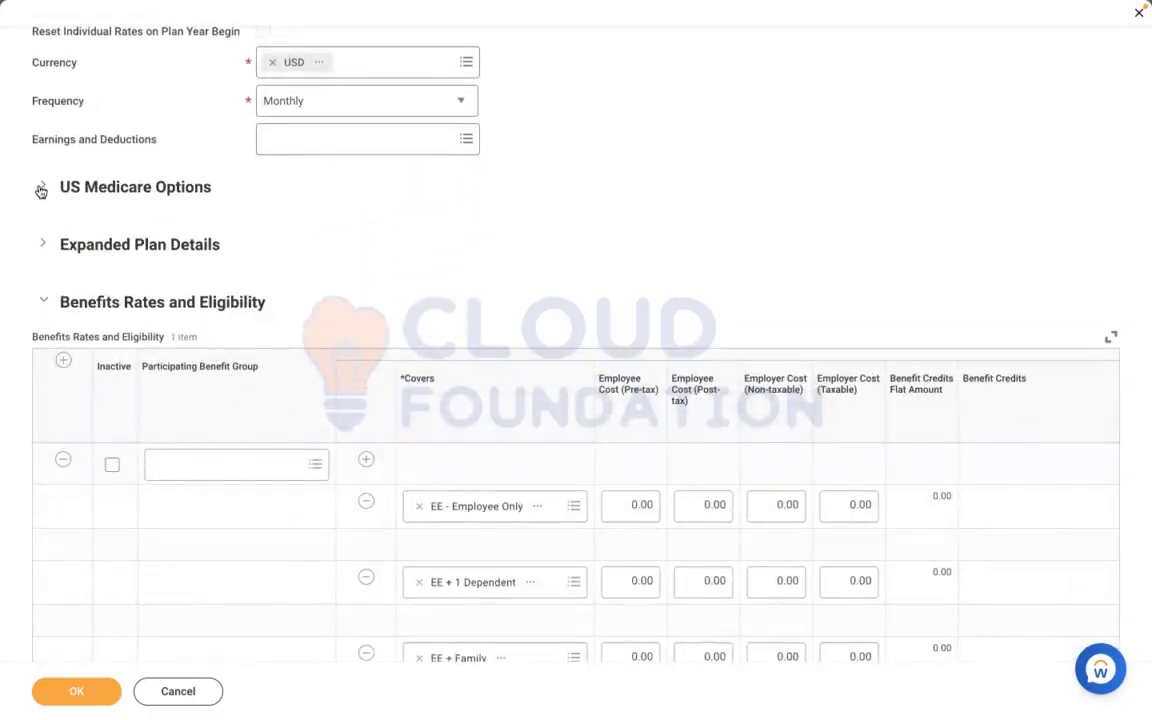
click(41, 191)
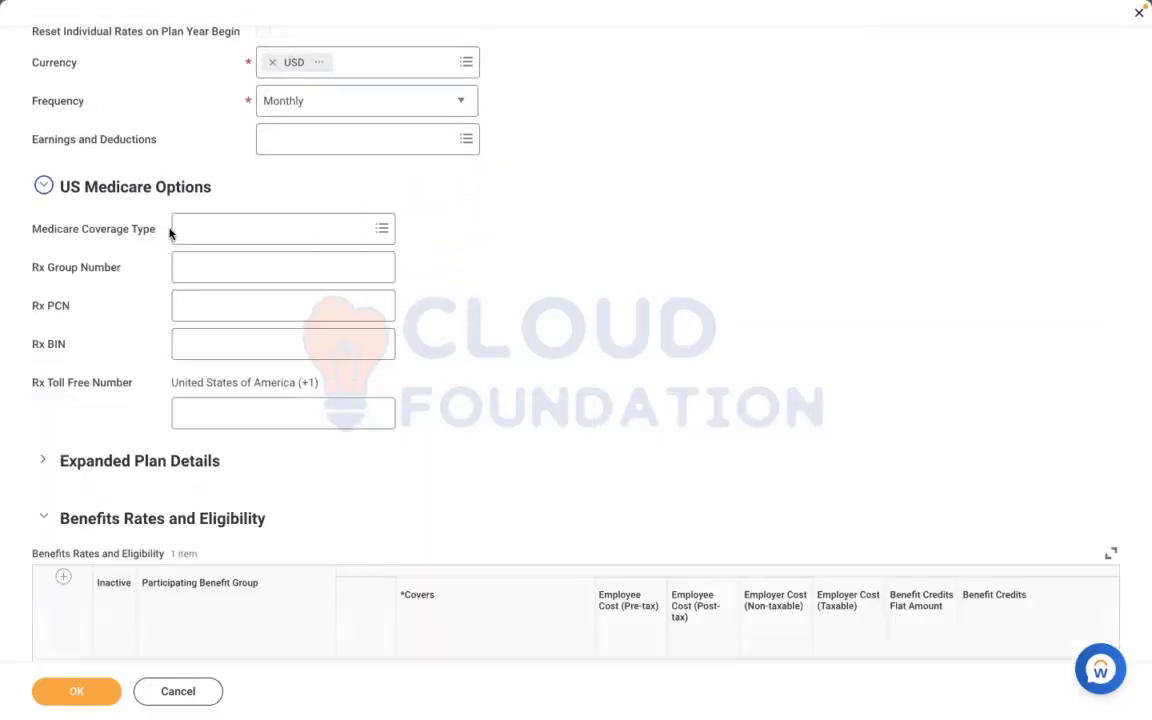
click(226, 226)
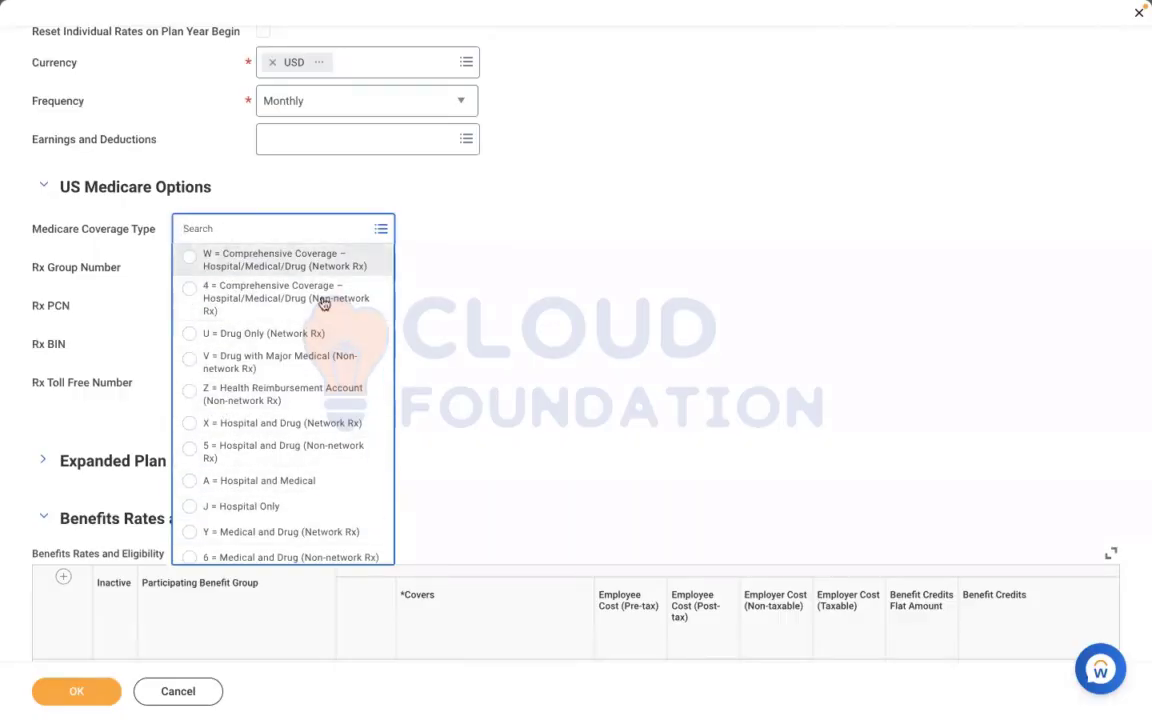
click(512, 303)
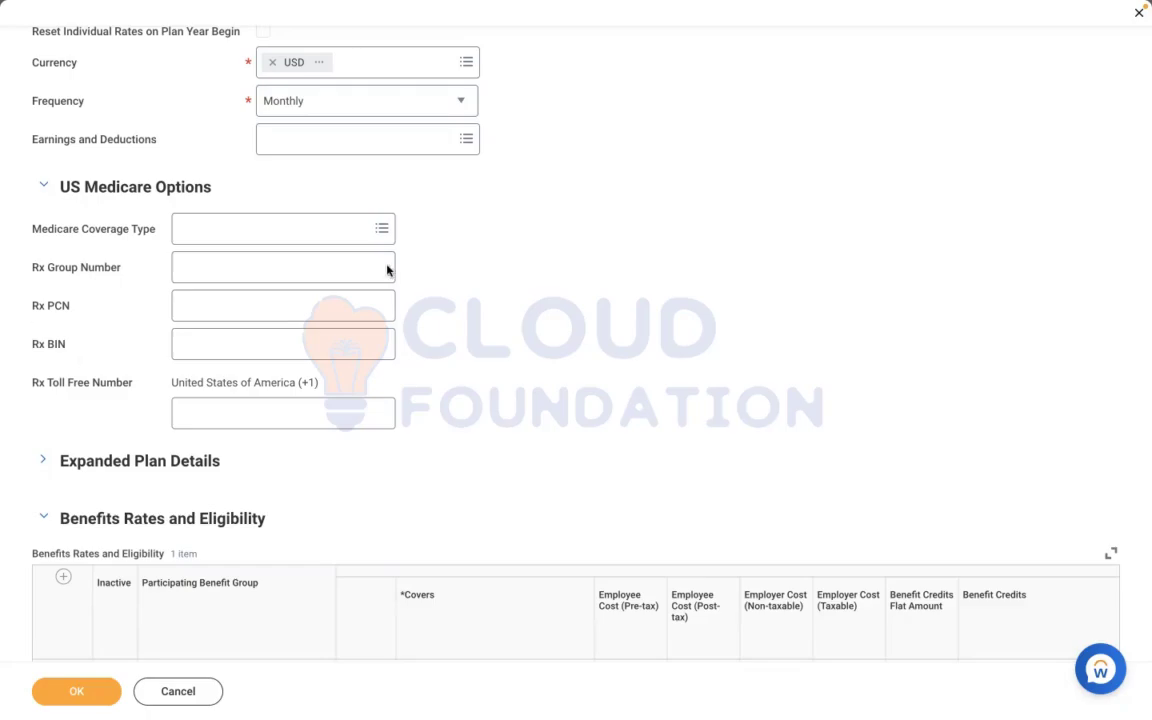
Expand the Expanded Plan Details section and open its additional information text for editing
scroll(43, 435, down, 1)
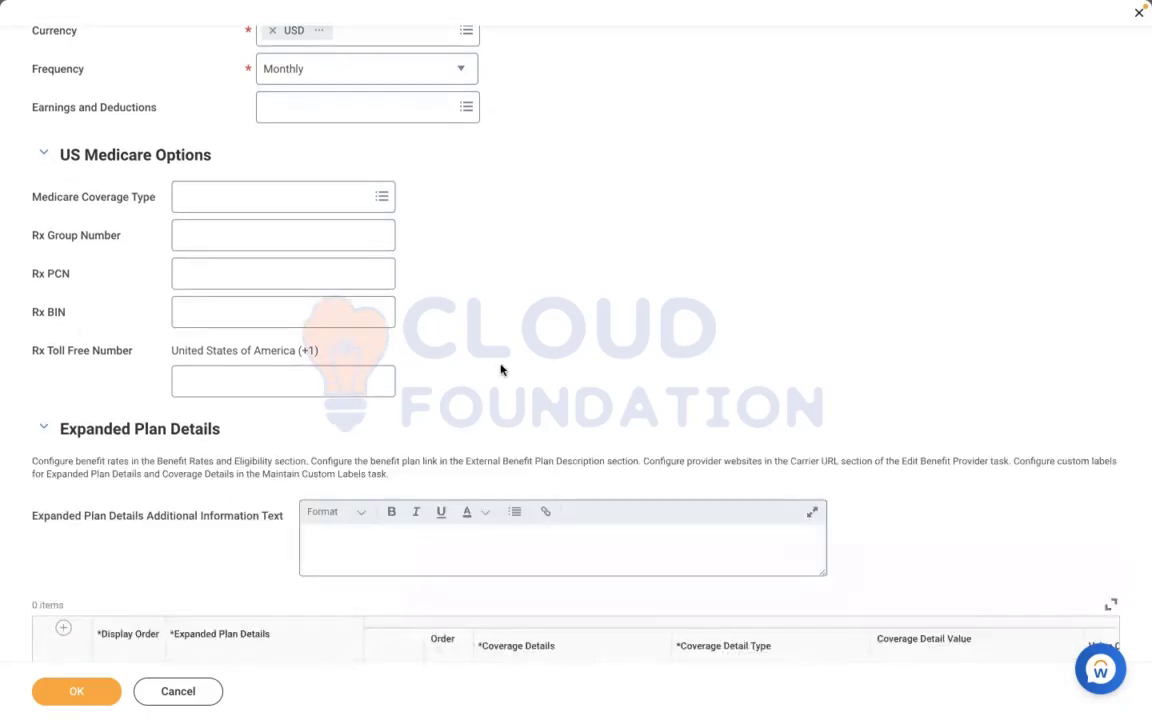
scroll(152, 193, down, 2)
click(349, 463)
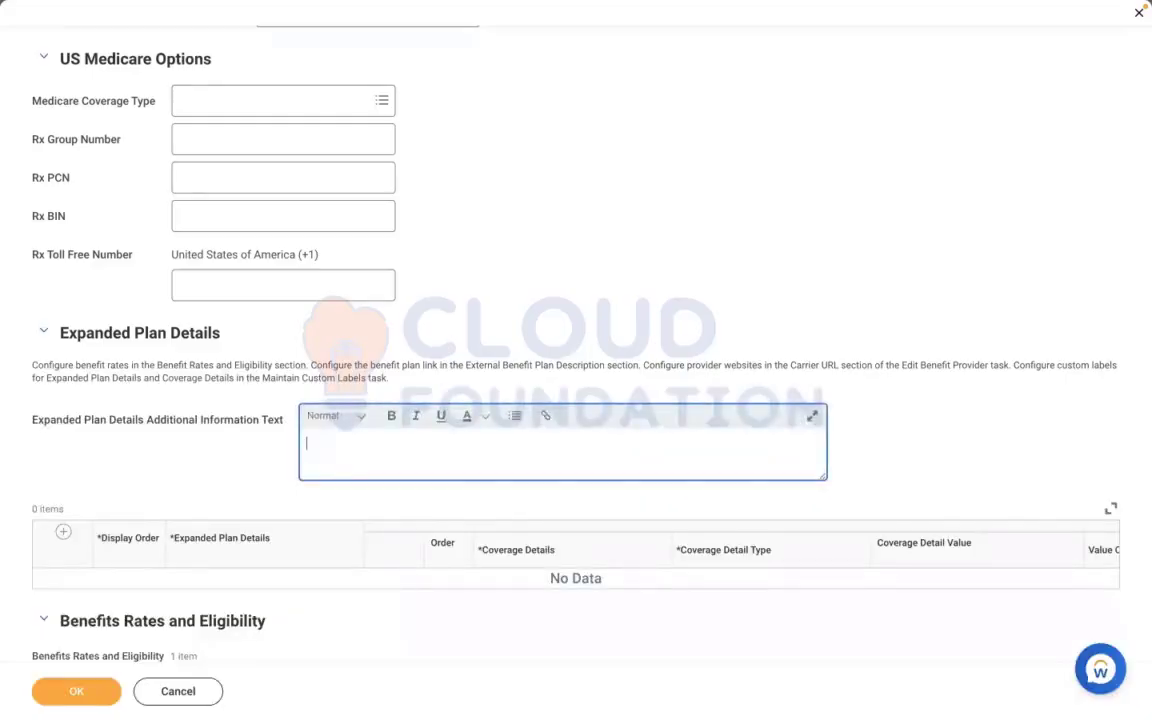
Enter "Please enroll, spouse, children or parents in this Health care plan" as the Expanded Plan Details additional information text
text(Please enroll, spo)
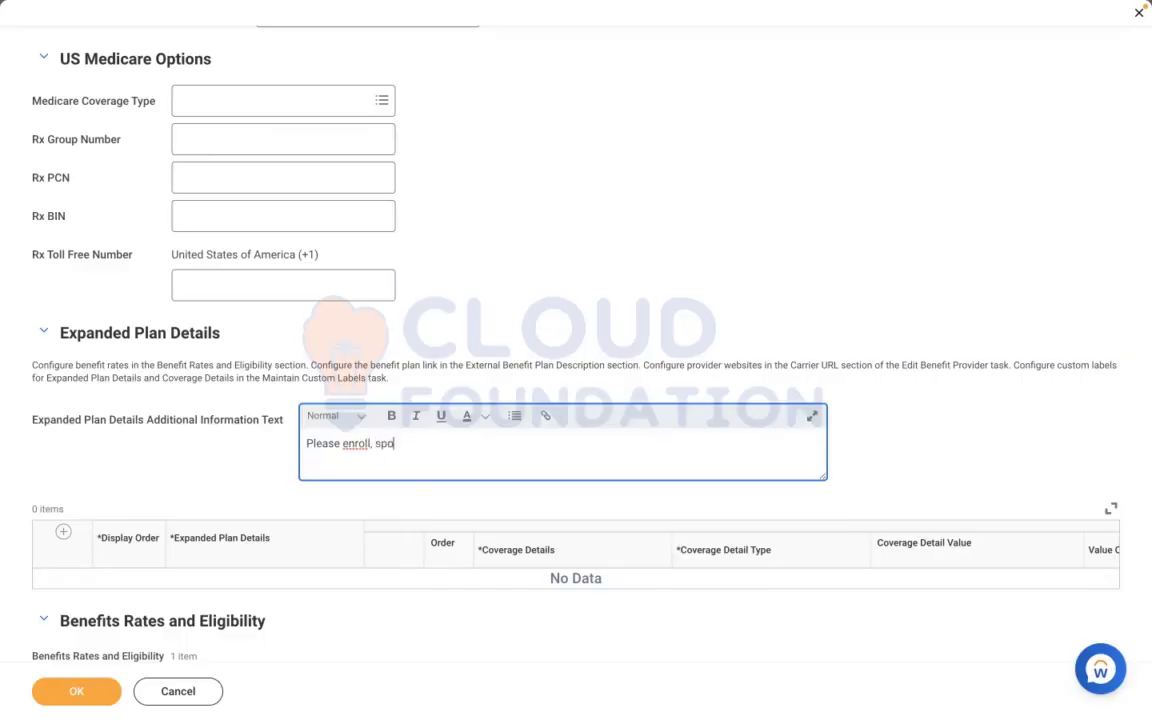
text(use, children or parents in )
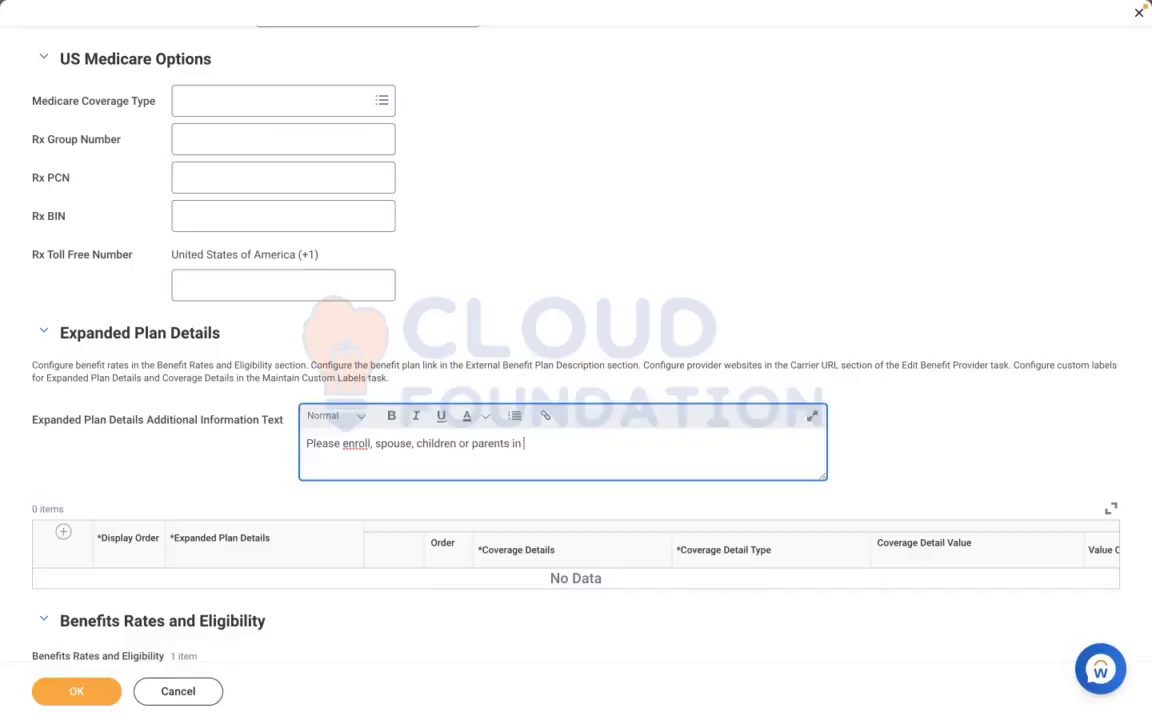
text(this Health care plan)
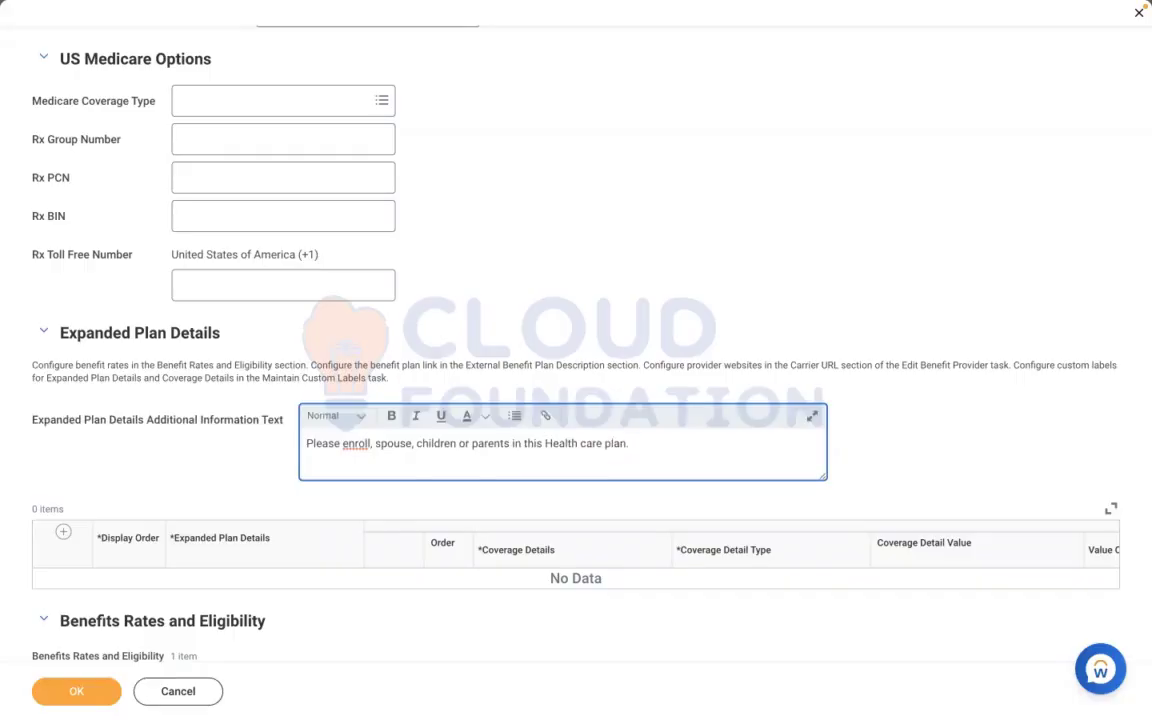
text(. if you have any questions ple)
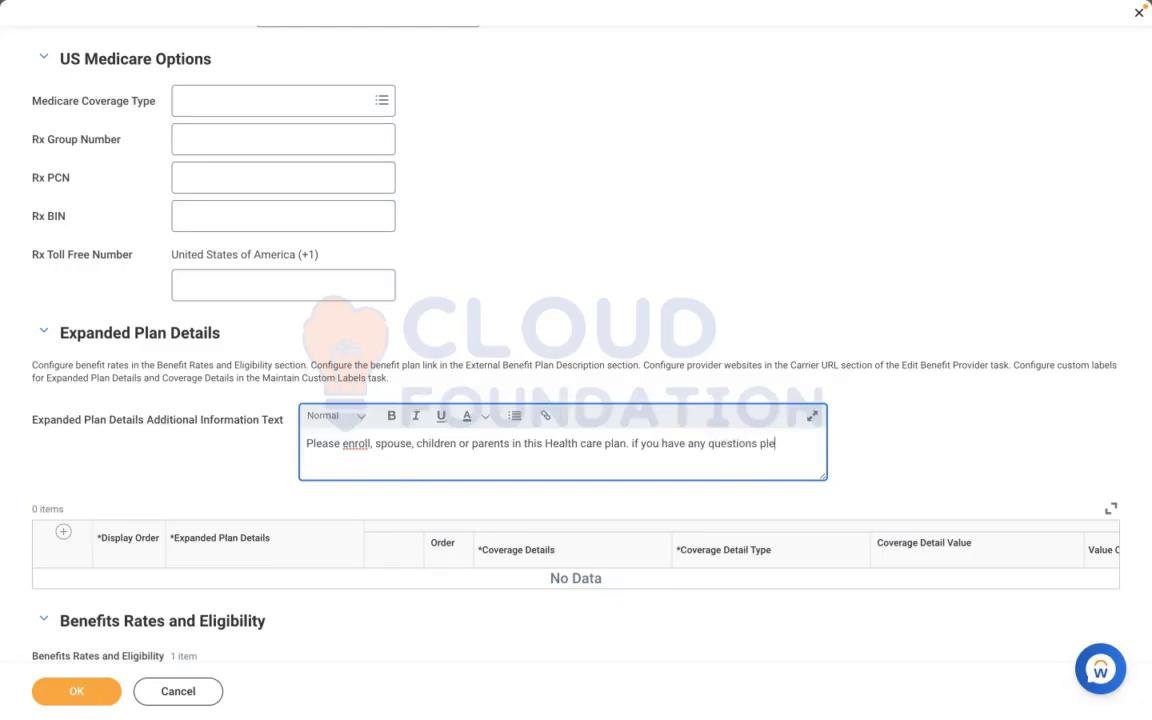
text(ase reachout to)
Complete the additional information text with ". if you have any questions please reach out to Benefit Admin."
key(BackSpace)
key(BackSpace)
key(BackSpace)
key(BackSpace)
text(out to Benefit)
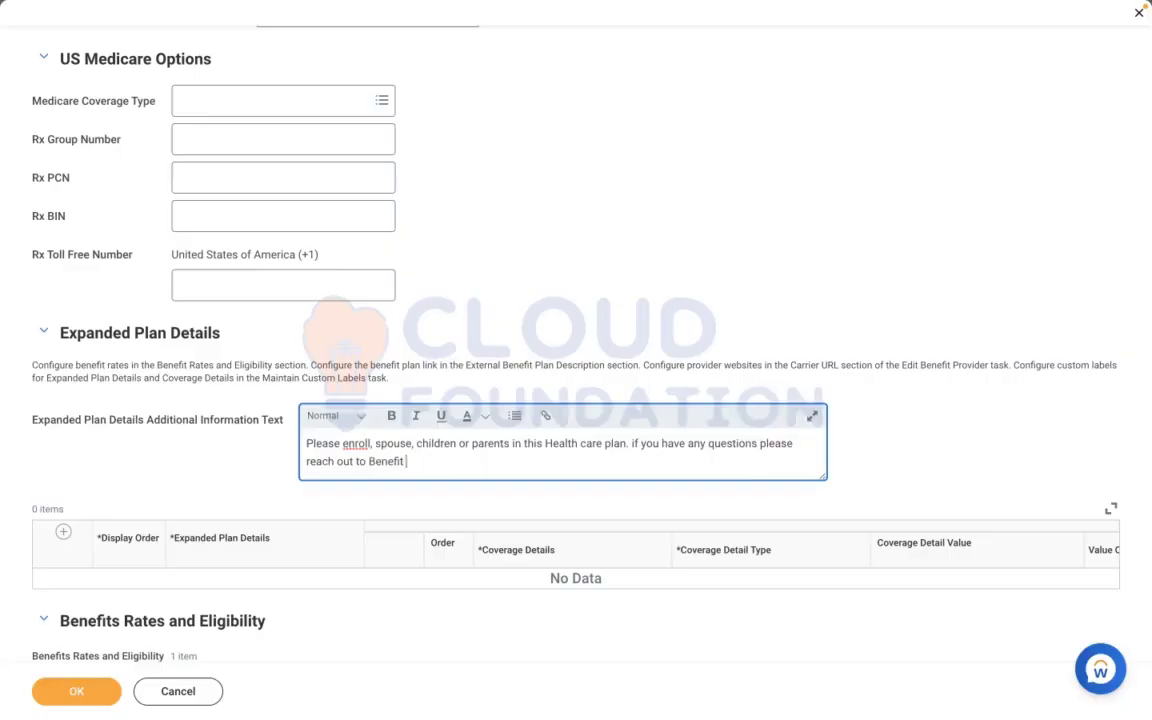
text( Admin.)
click(892, 439)
scroll(892, 439, down, 5)
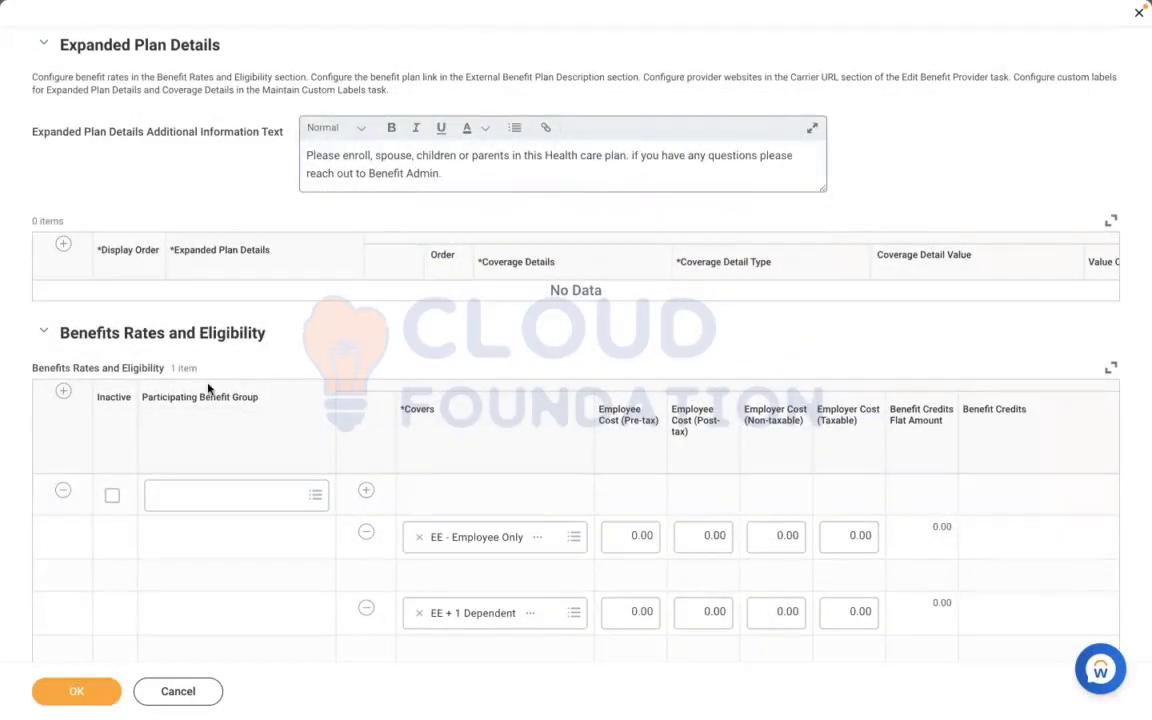
click(63, 245)
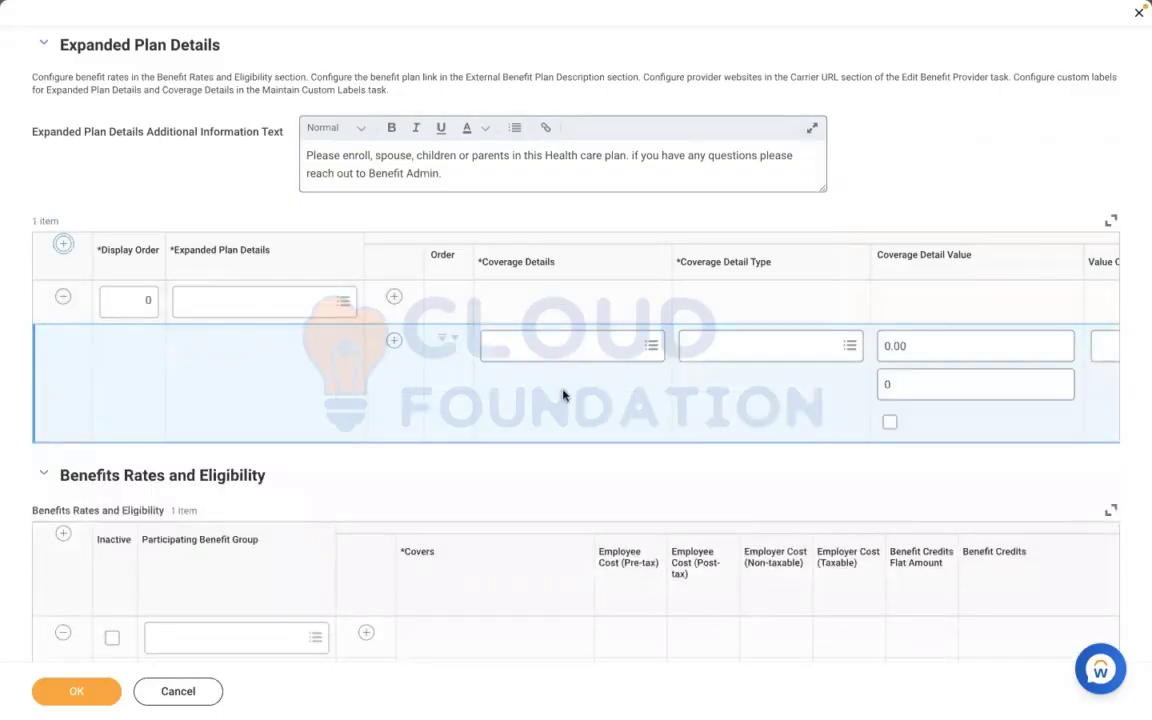
click(65, 301)
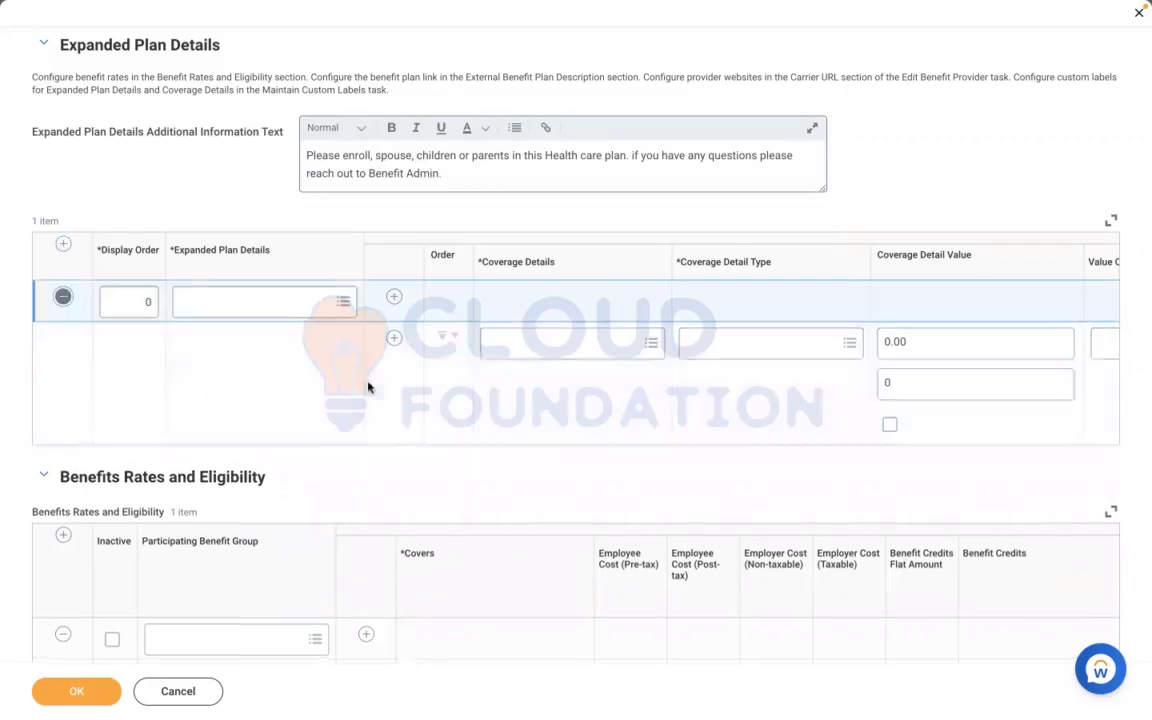
Set the Participating Benefit Group in Benefits Rates and Eligibility to Active Employees in U.S. - Salaried
scroll(448, 341, down, 3)
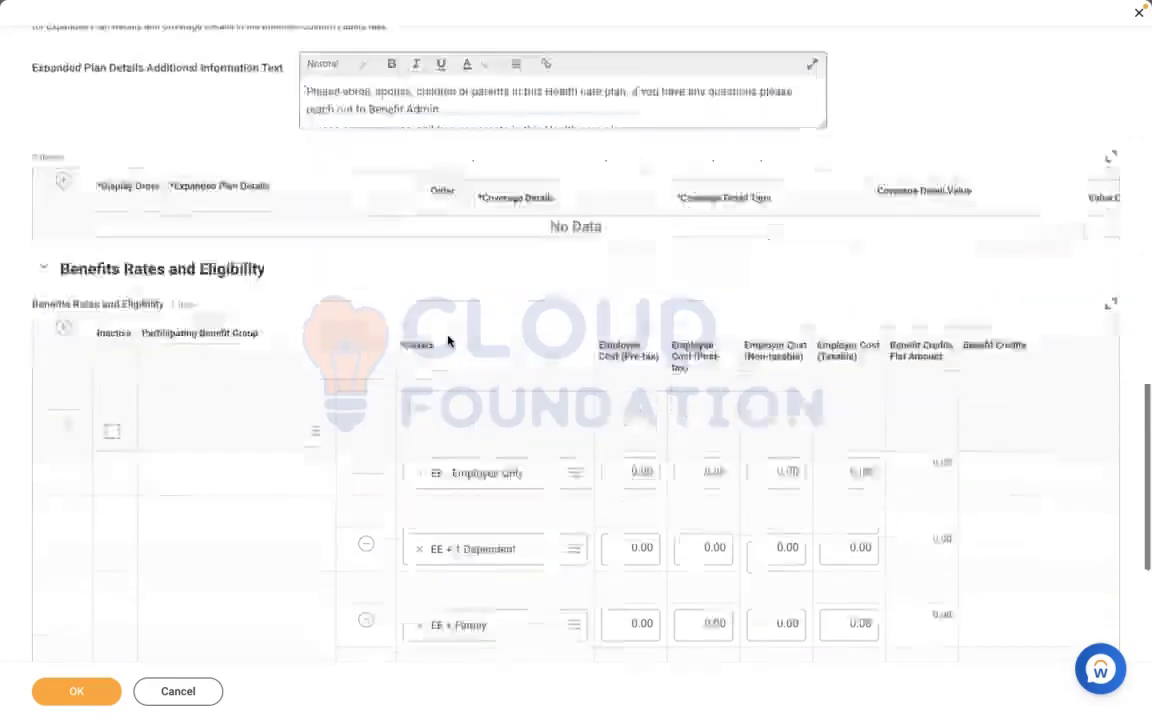
click(200, 341)
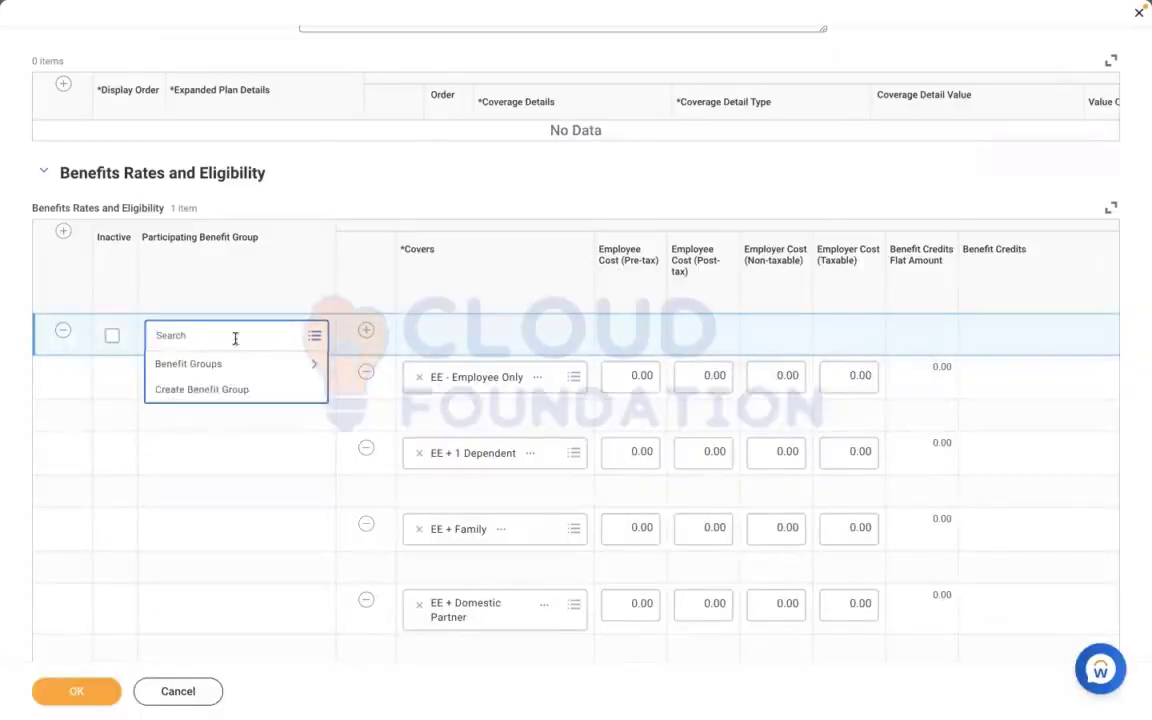
click(213, 368)
click(200, 402)
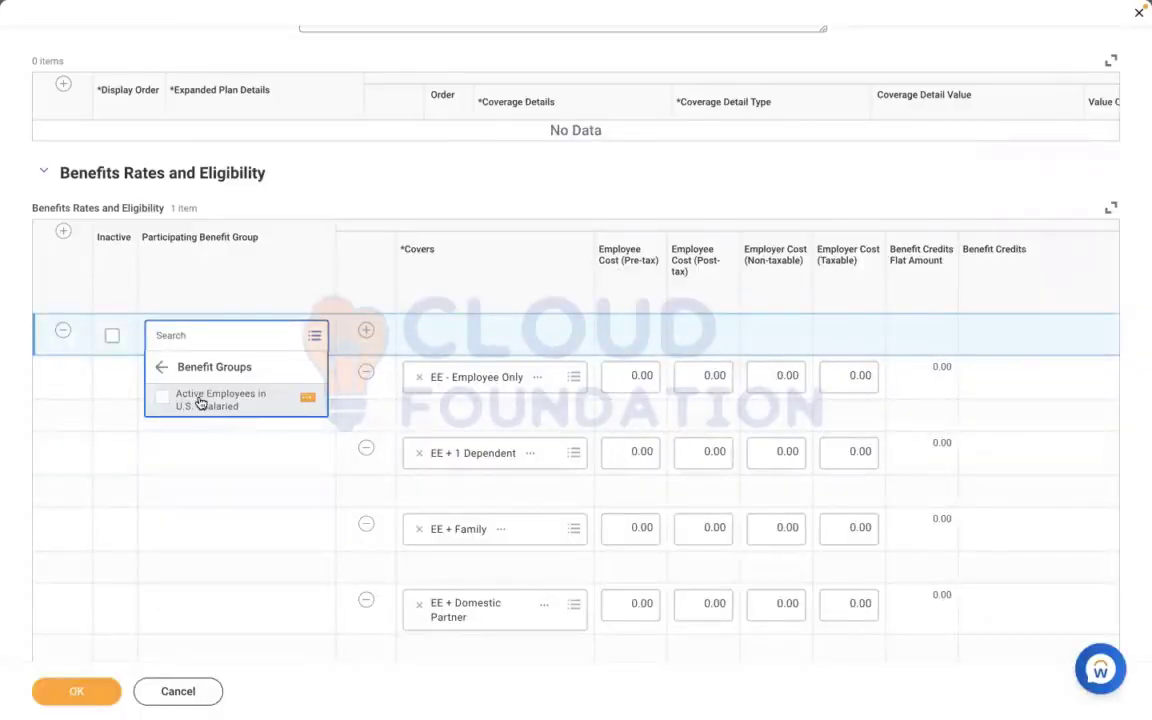
click(425, 203)
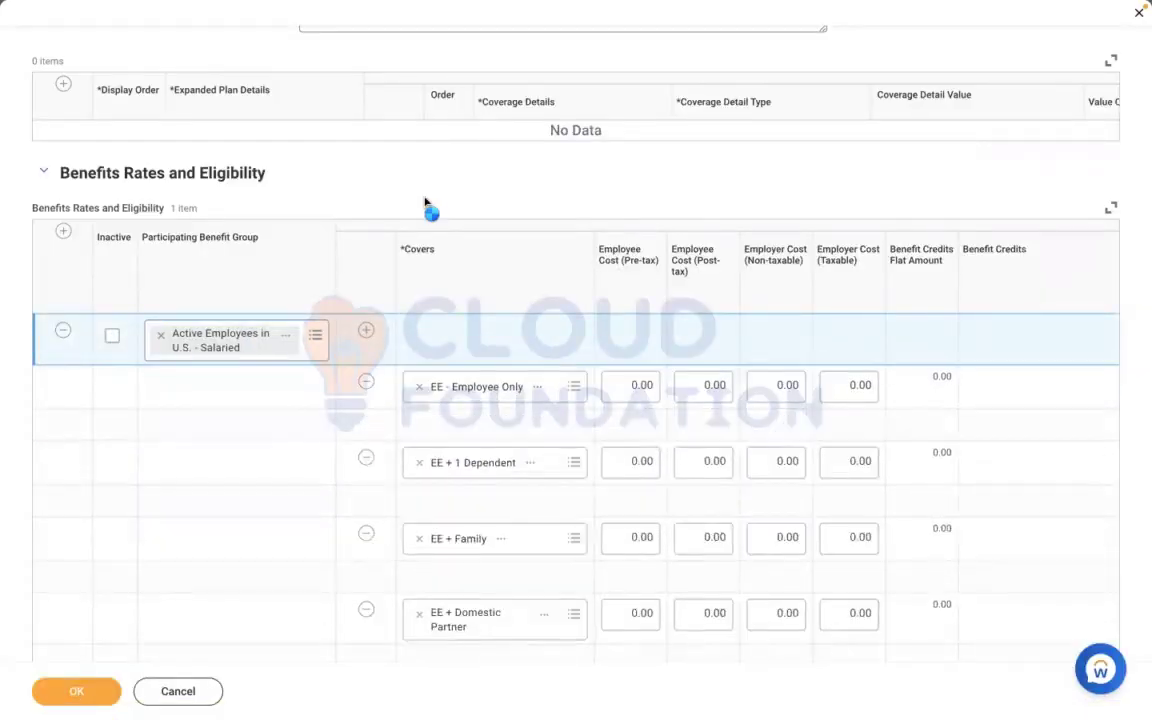
Remove the Member, Non Manager and Manager coverage rows from the Benefits Rates and Eligibility table
scroll(425, 203, down, 4)
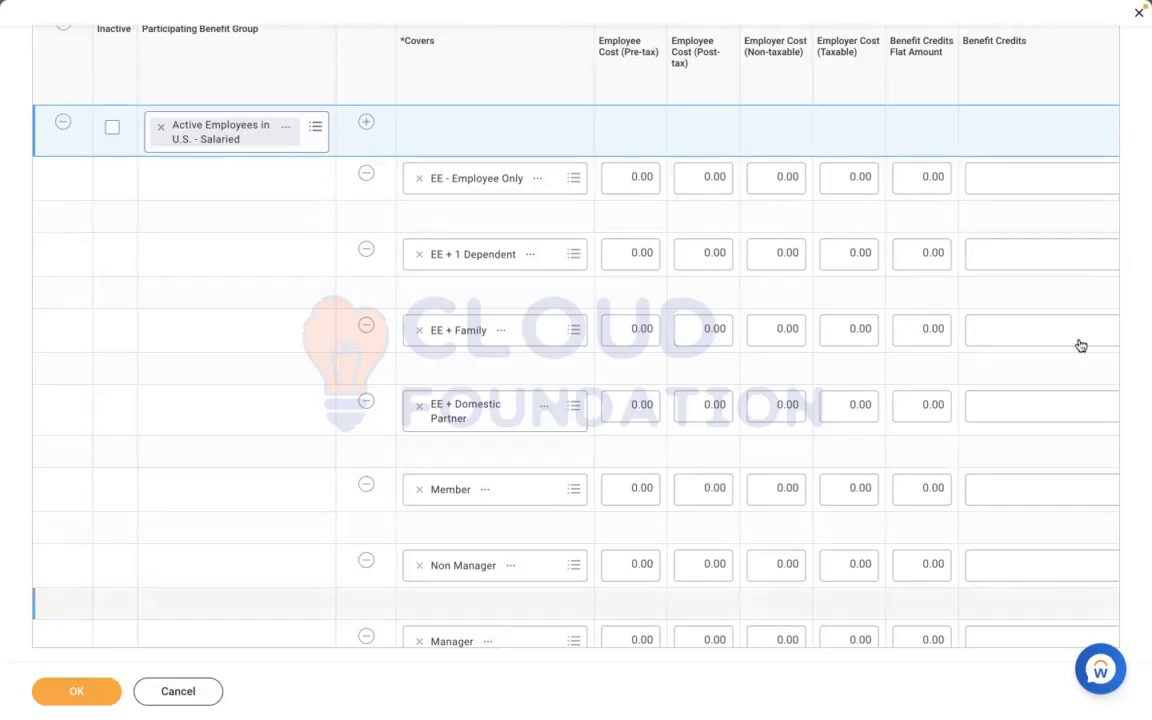
click(201, 482)
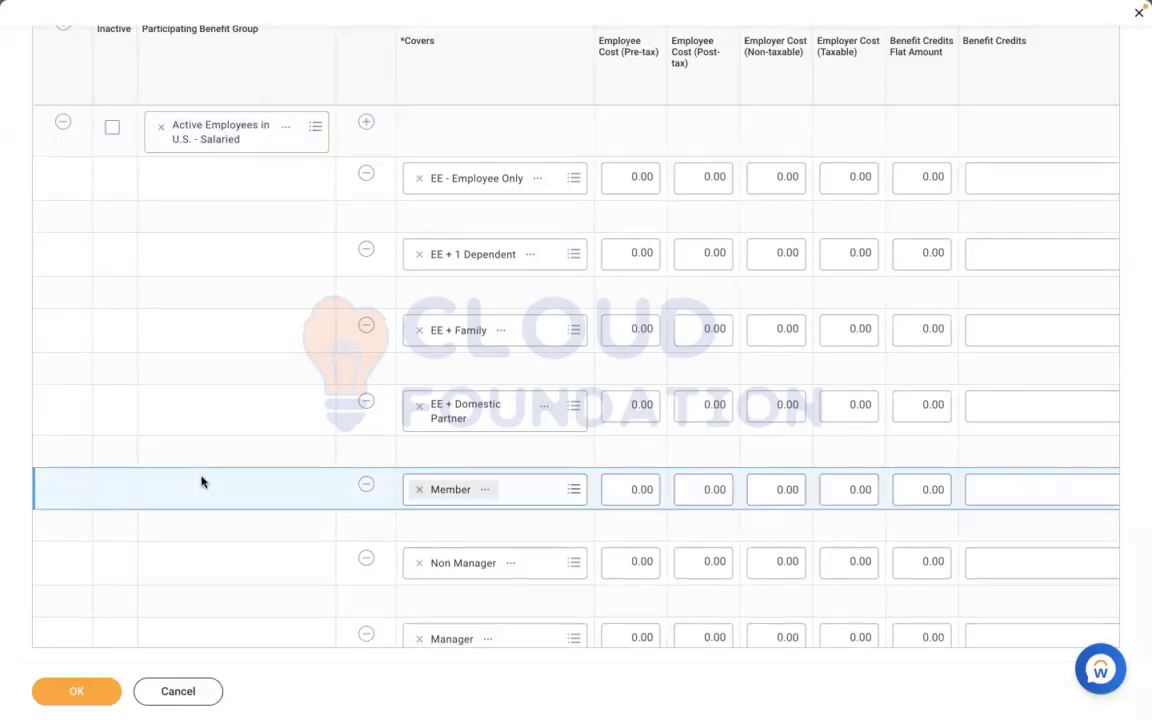
click(369, 409)
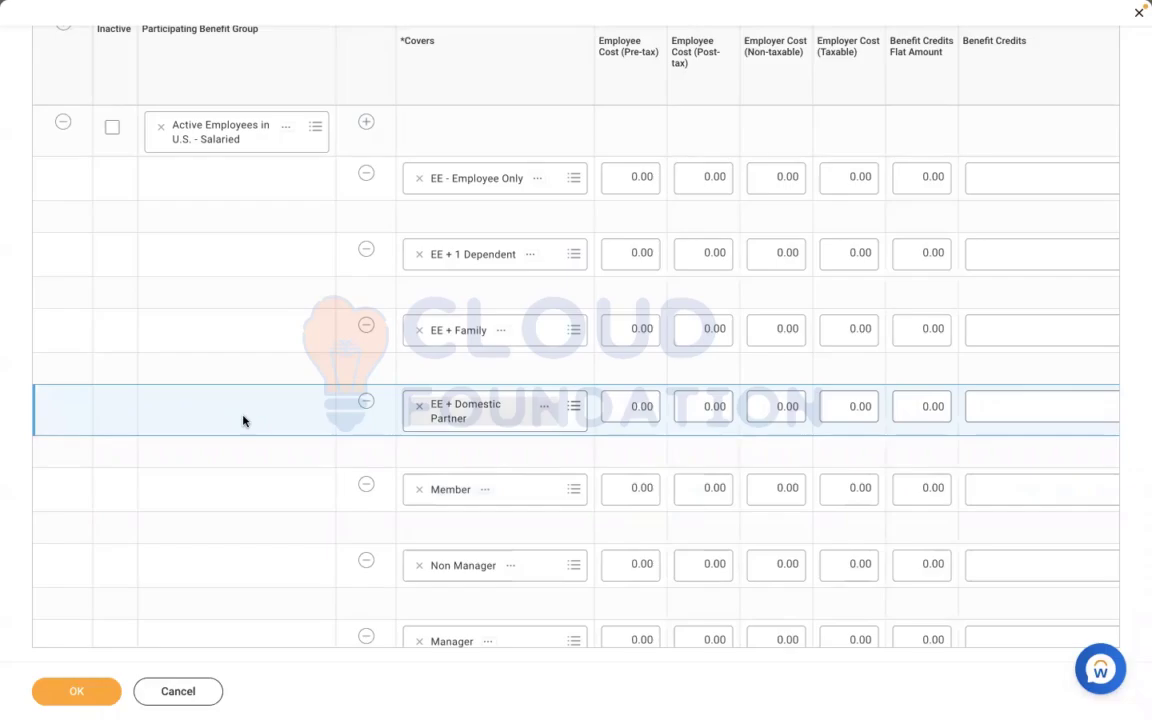
click(260, 486)
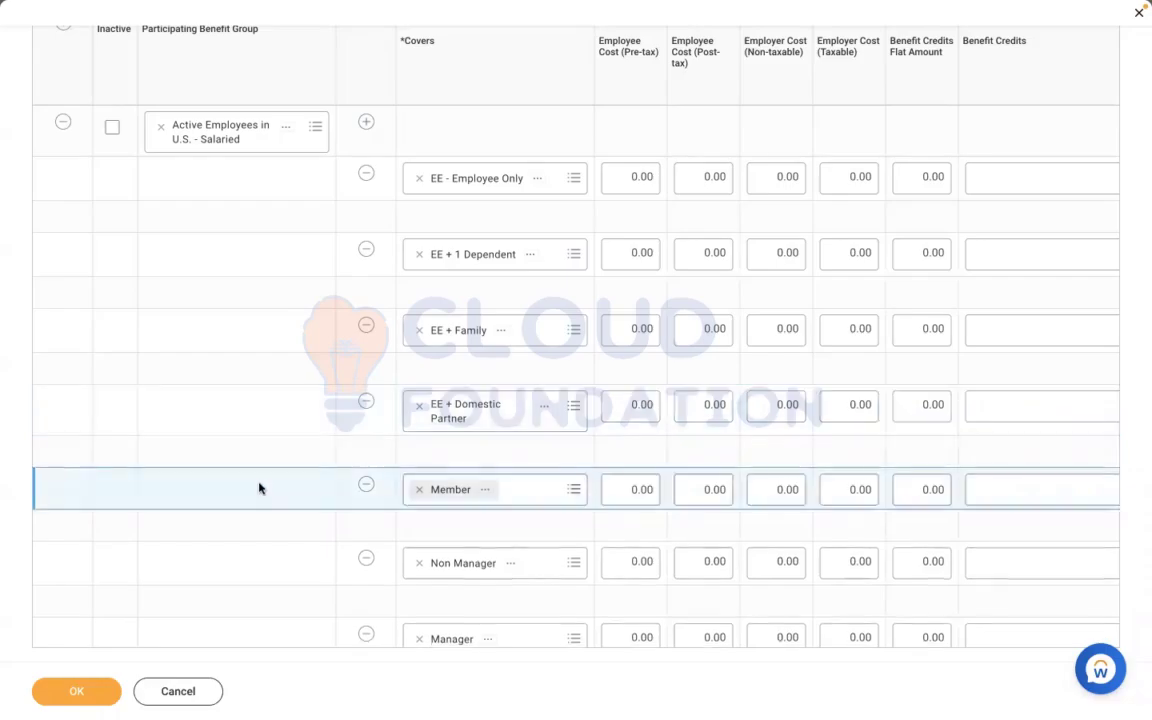
click(367, 486)
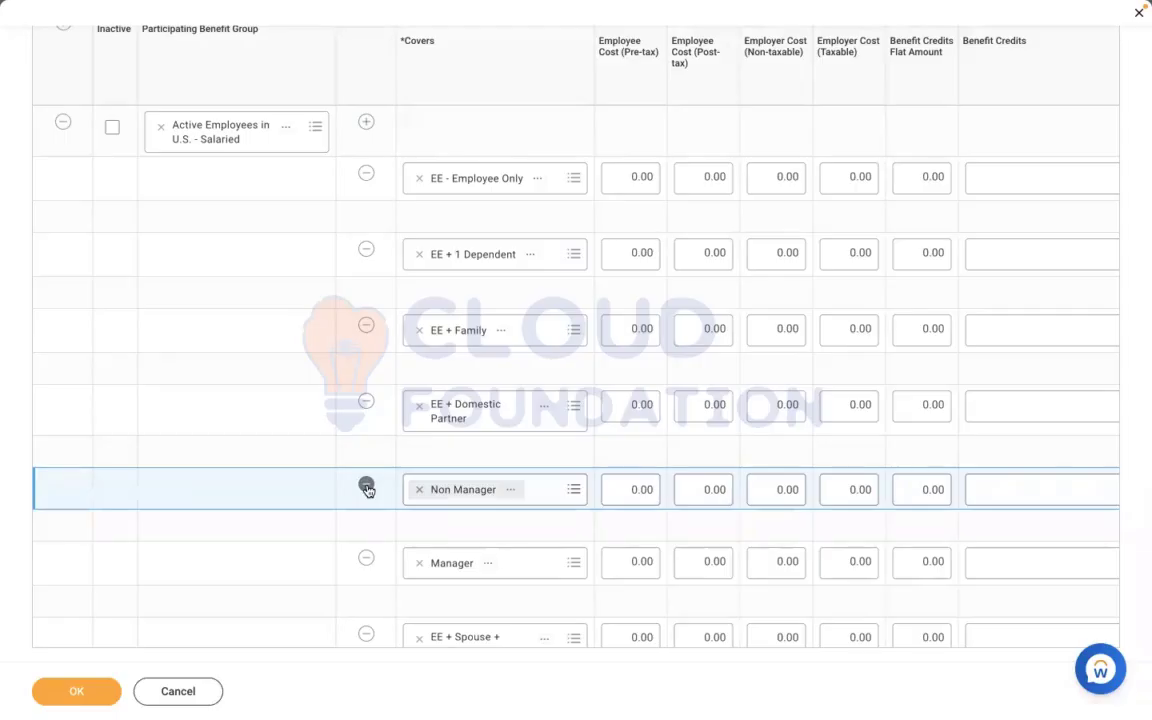
click(367, 488)
click(366, 505)
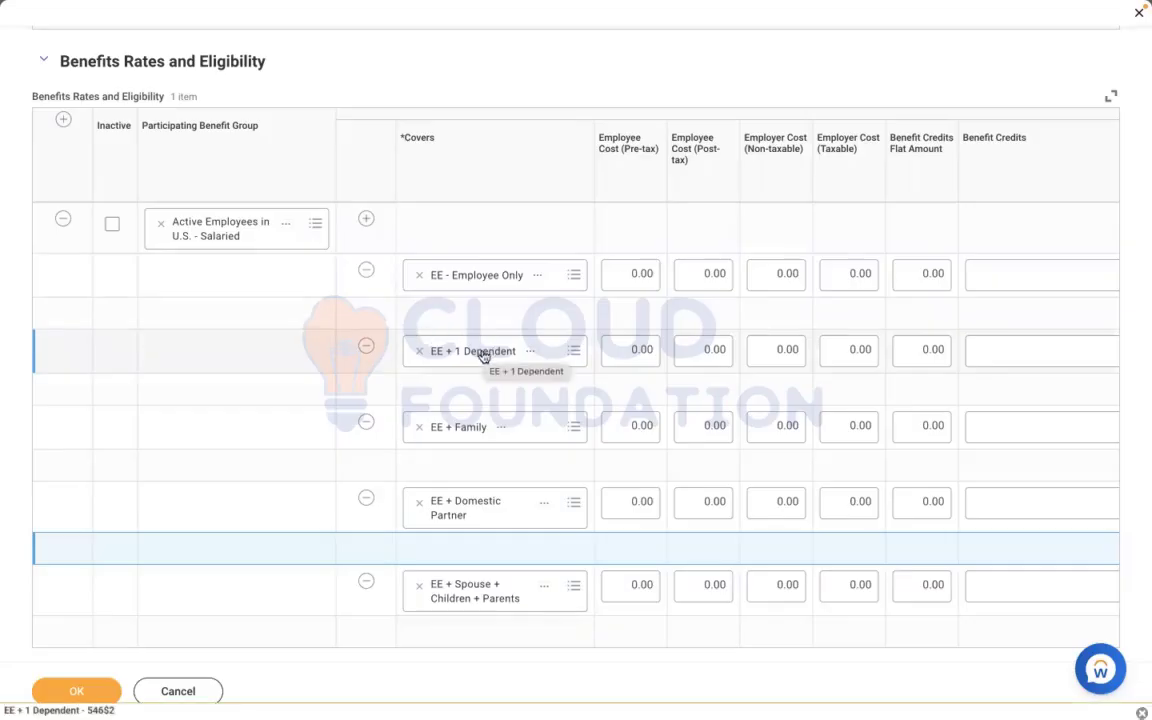
Remove the EE + Family and EE + 1 Dependent coverage rows, reselecting EE + Domestic Partner as the coverage in its own row
click(367, 423)
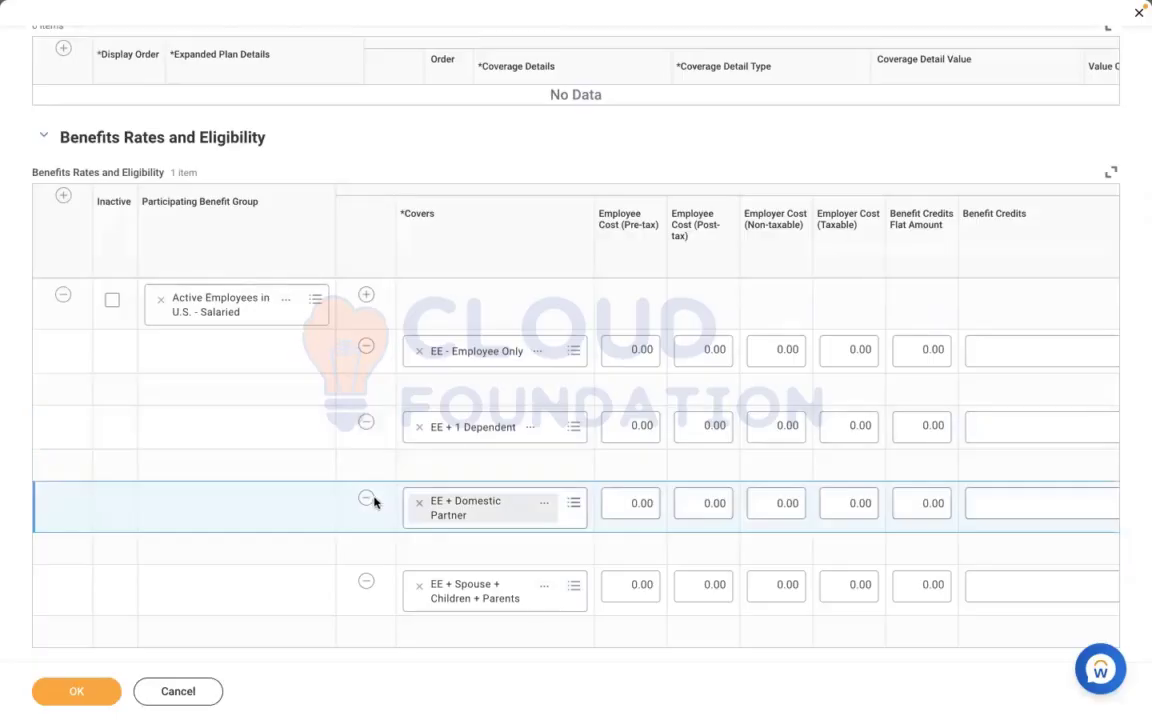
key(BackSpace)
click(468, 507)
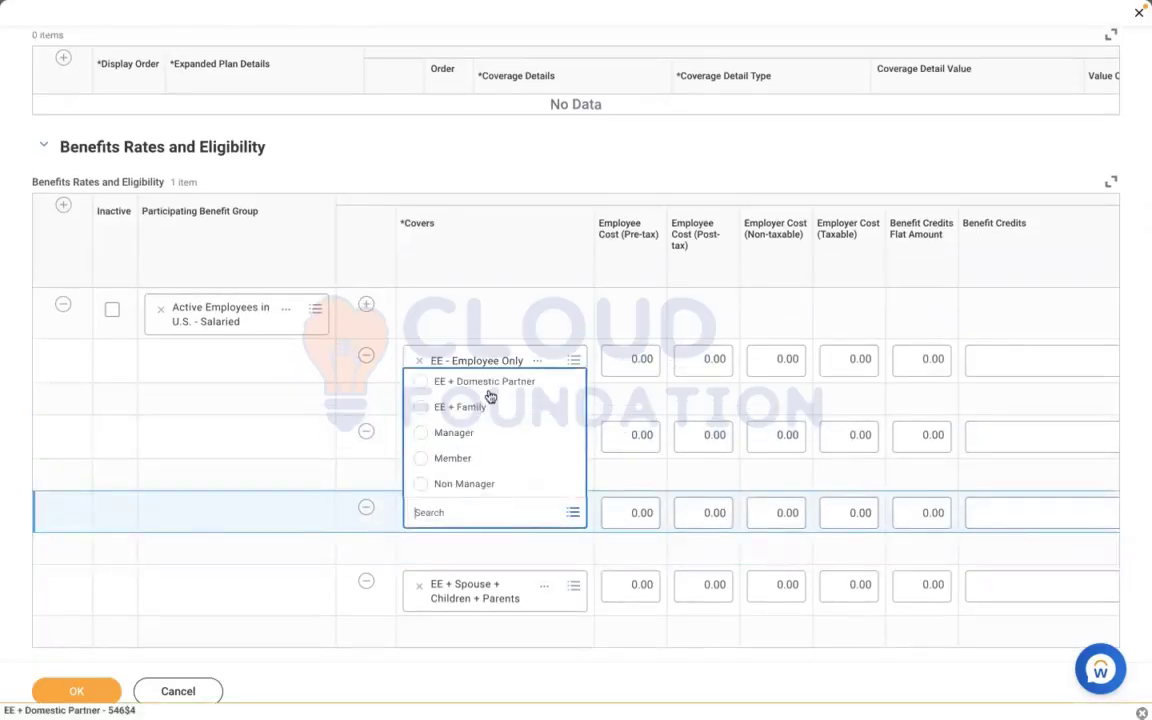
click(488, 384)
click(294, 445)
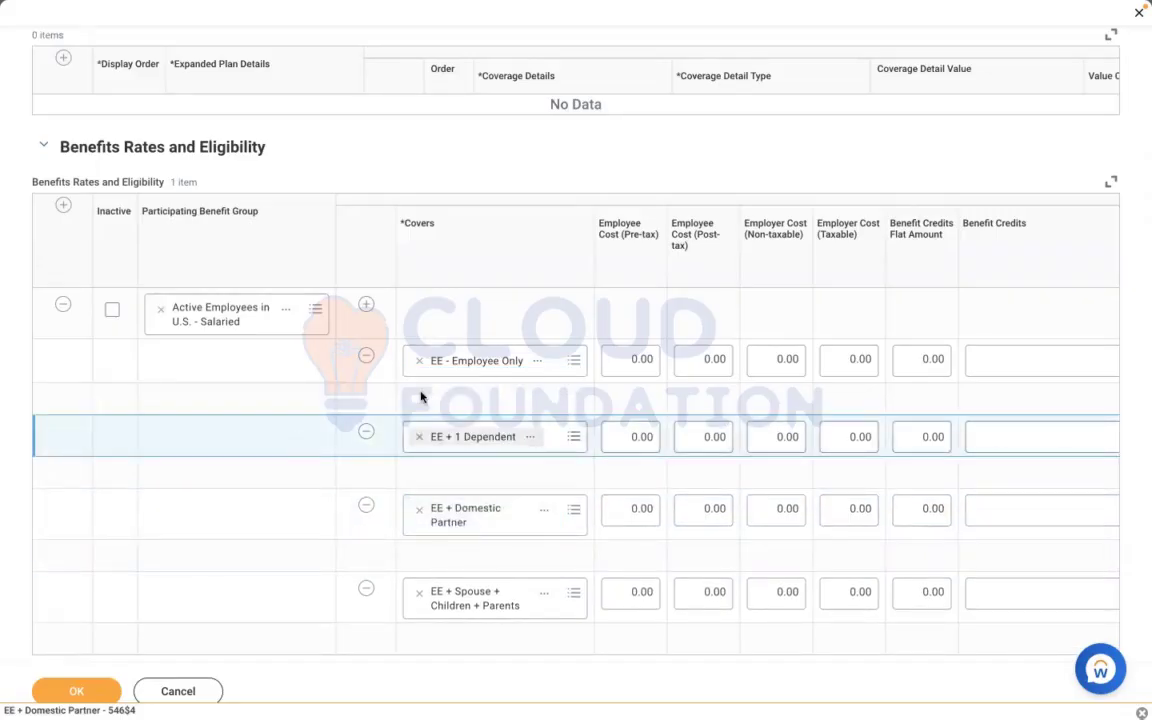
click(367, 434)
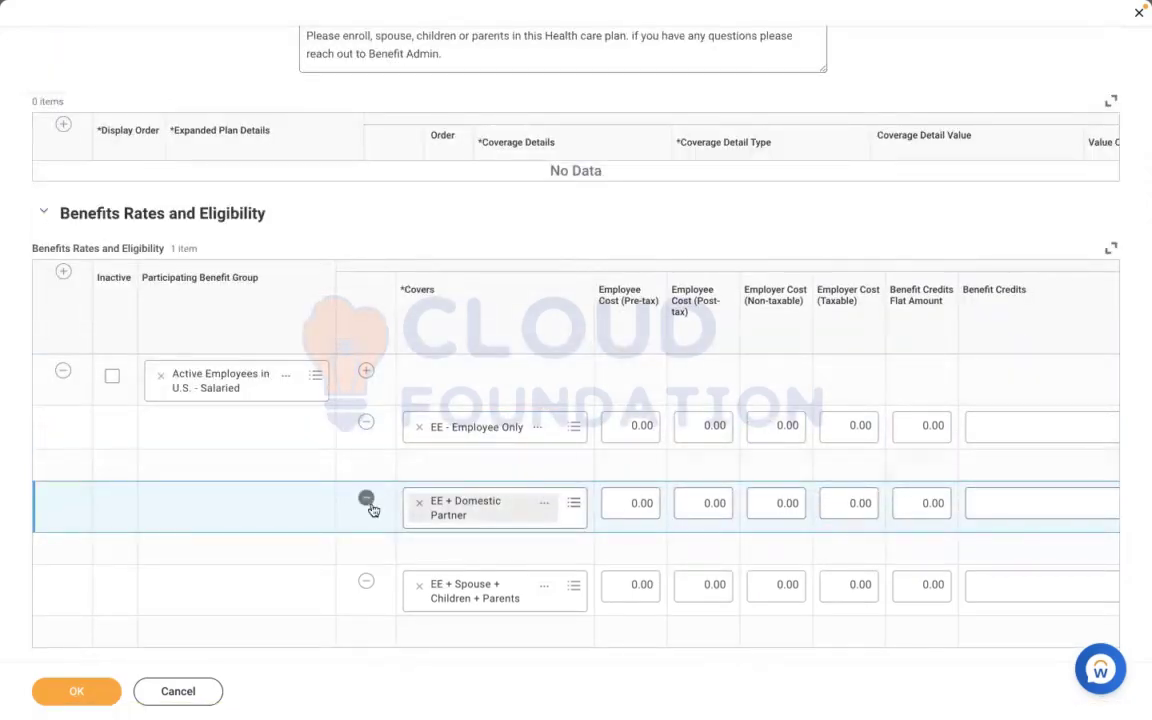
click(366, 370)
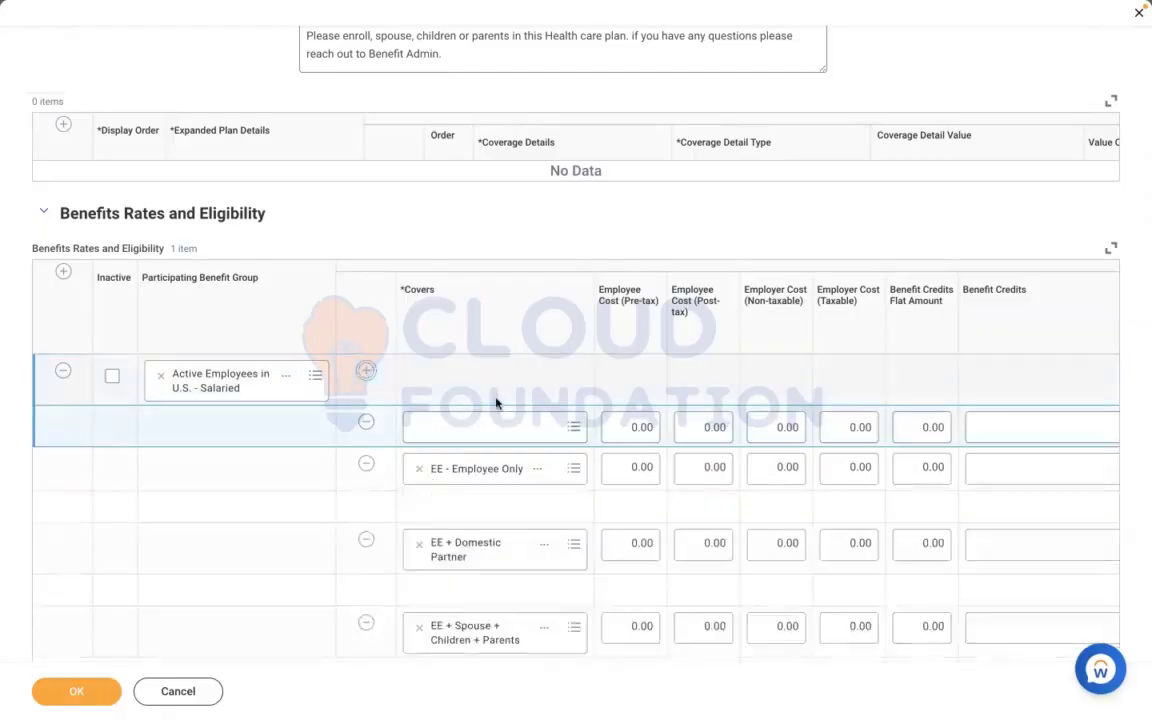
click(449, 426)
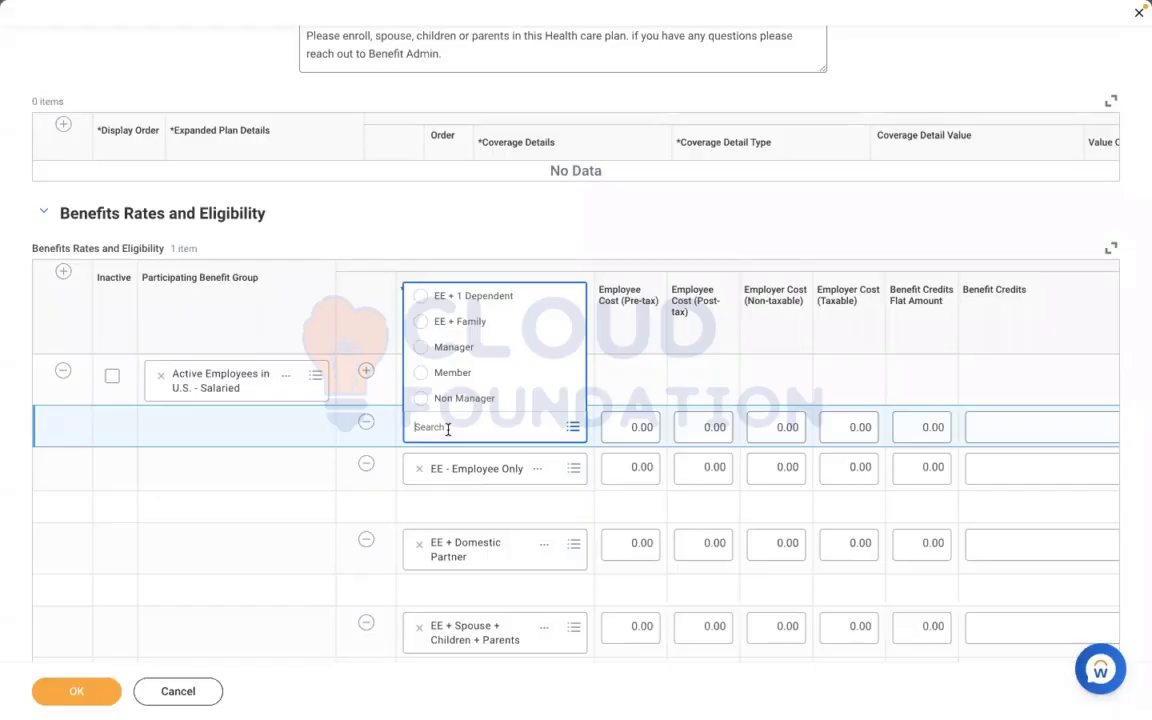
click(252, 511)
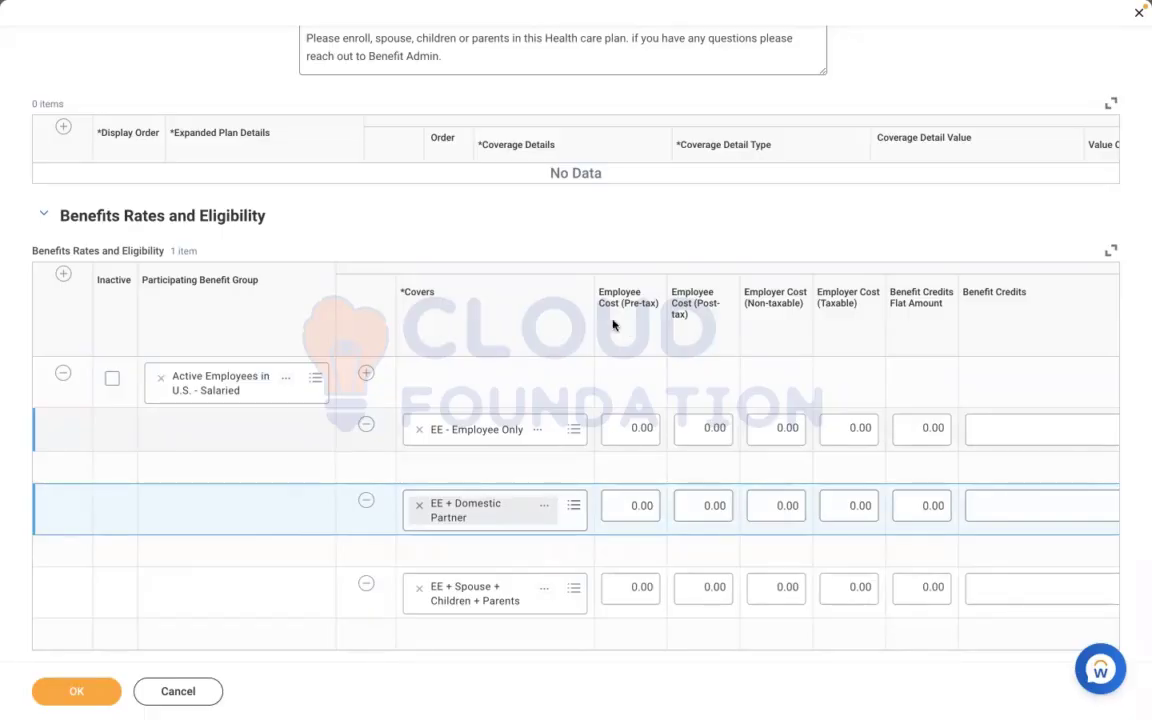
Set the EE - Employee Only row's pre-tax employee cost and non-taxable employer cost to 10 each
click(619, 429)
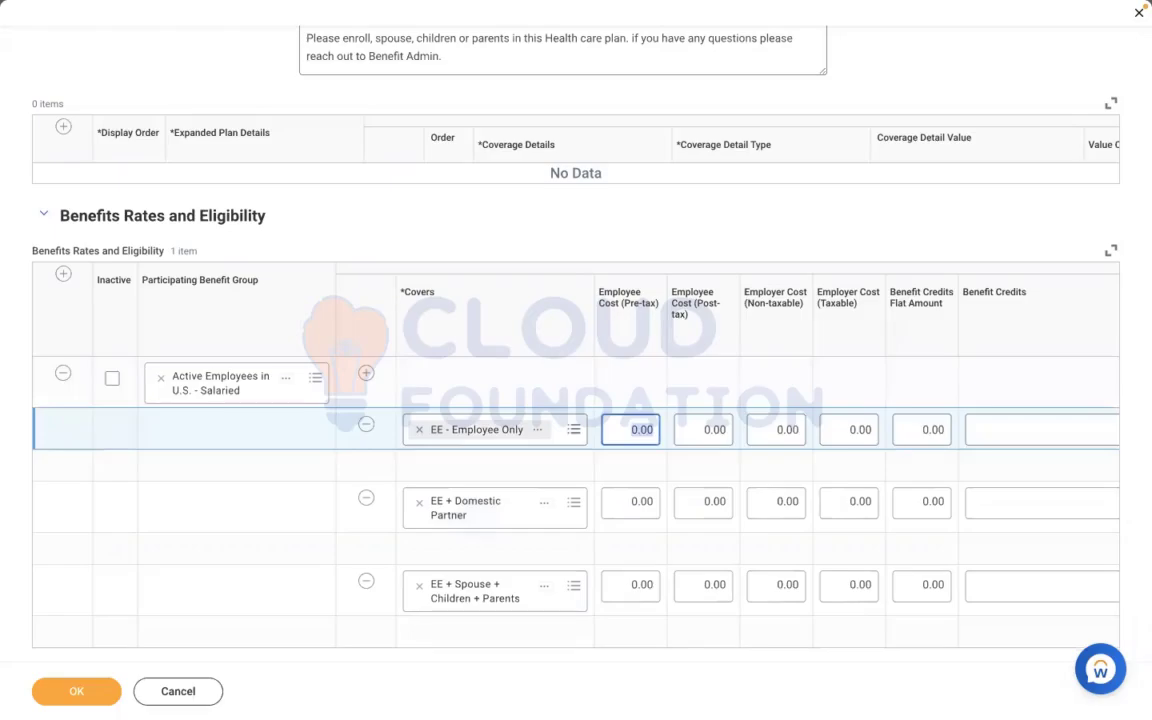
text(10)
click(765, 434)
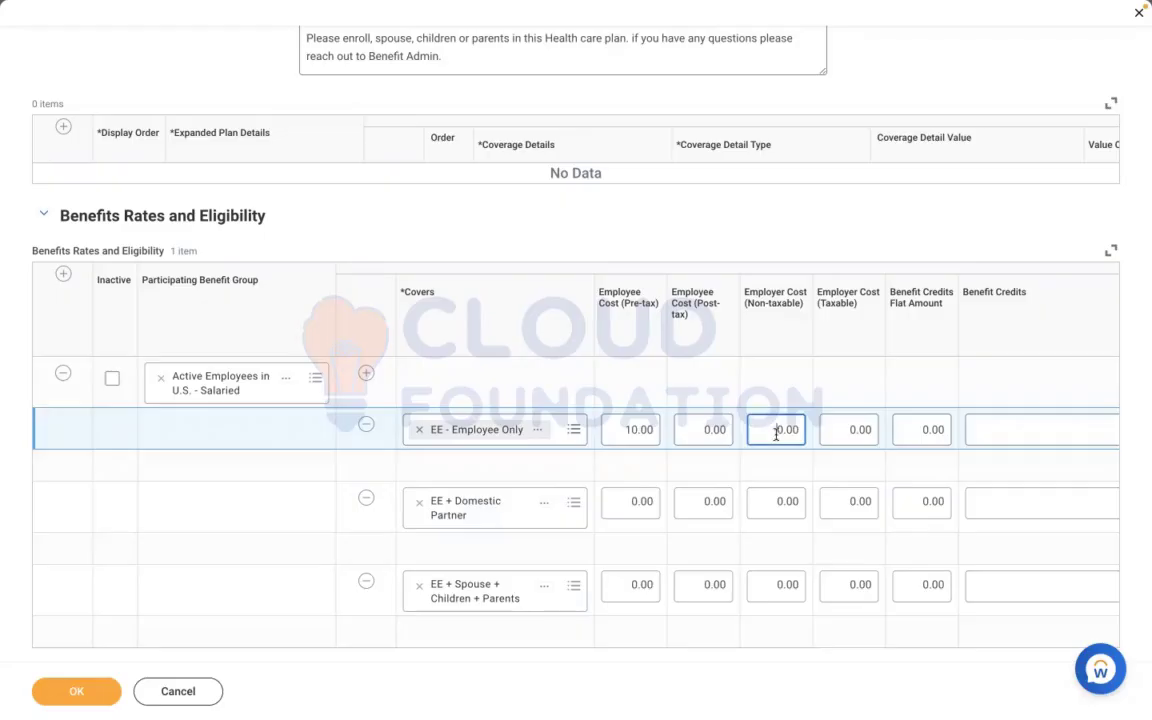
drag(776, 434, 812, 445)
text(10)
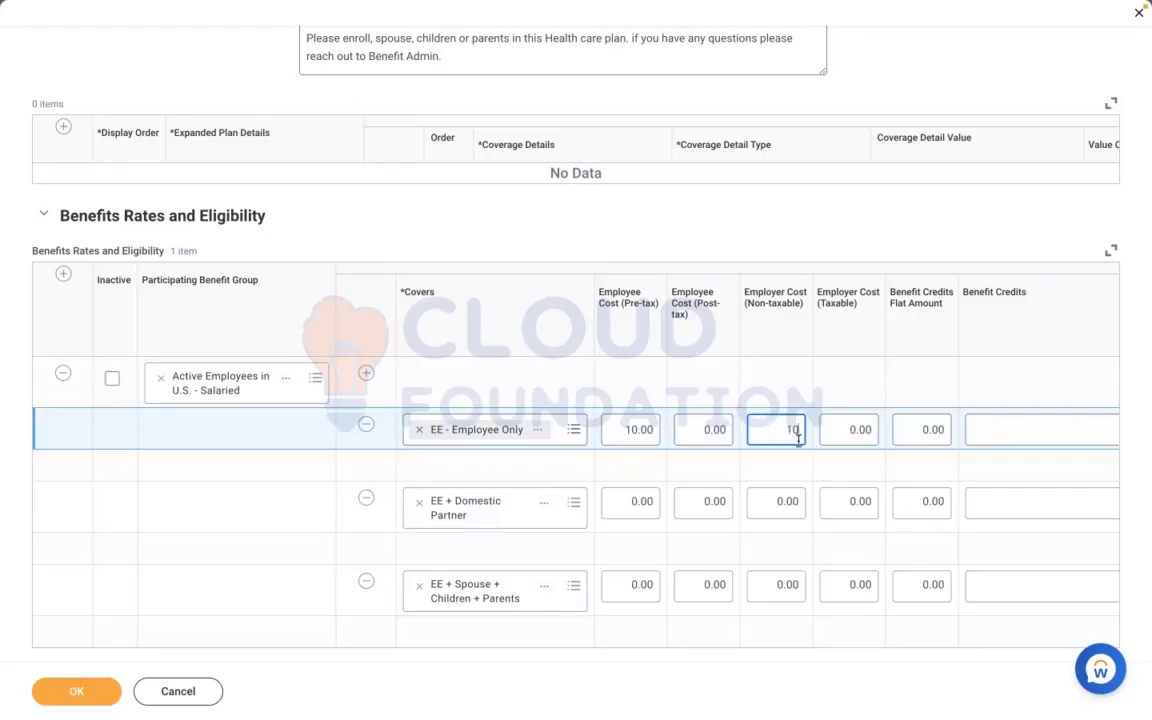
Set the EE + Domestic Partner row's pre-tax employee cost and non-taxable employer cost to 20 each
click(627, 503)
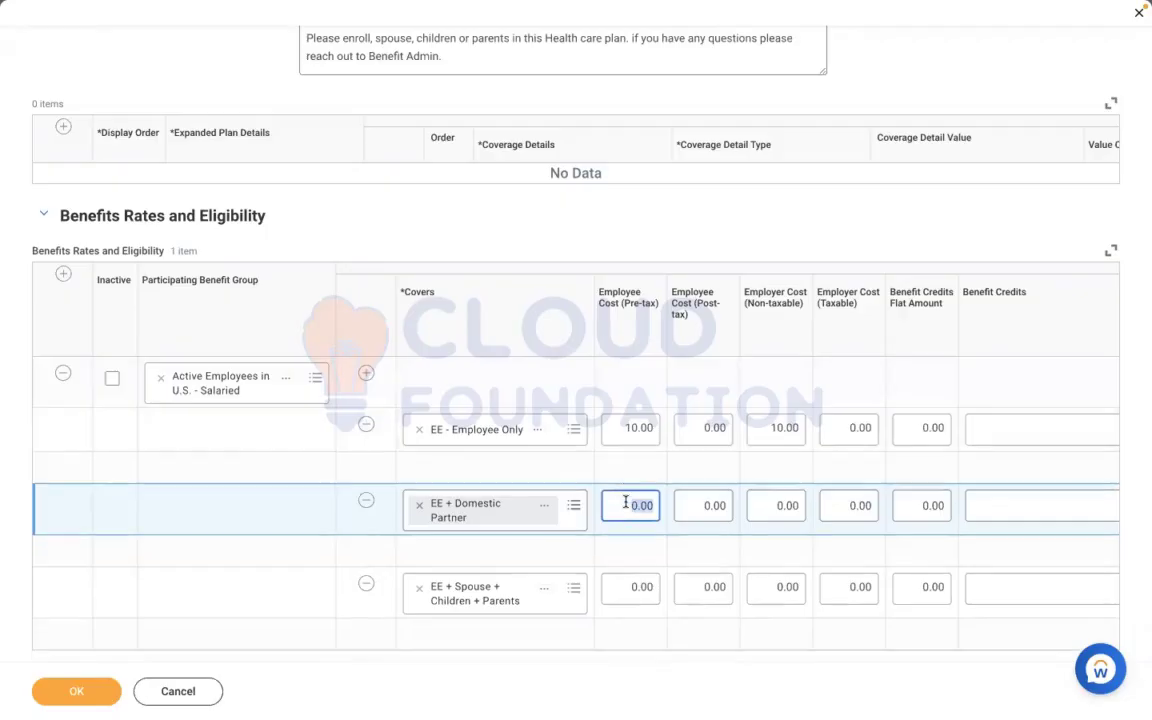
text(20)
click(790, 506)
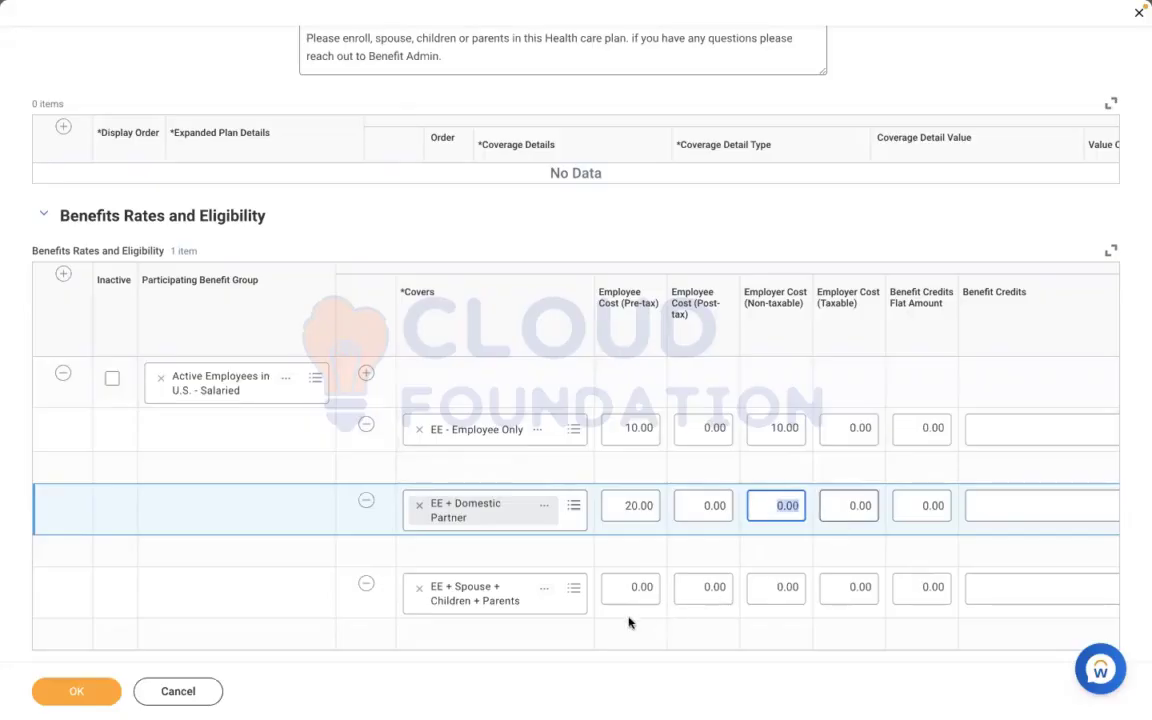
text(20)
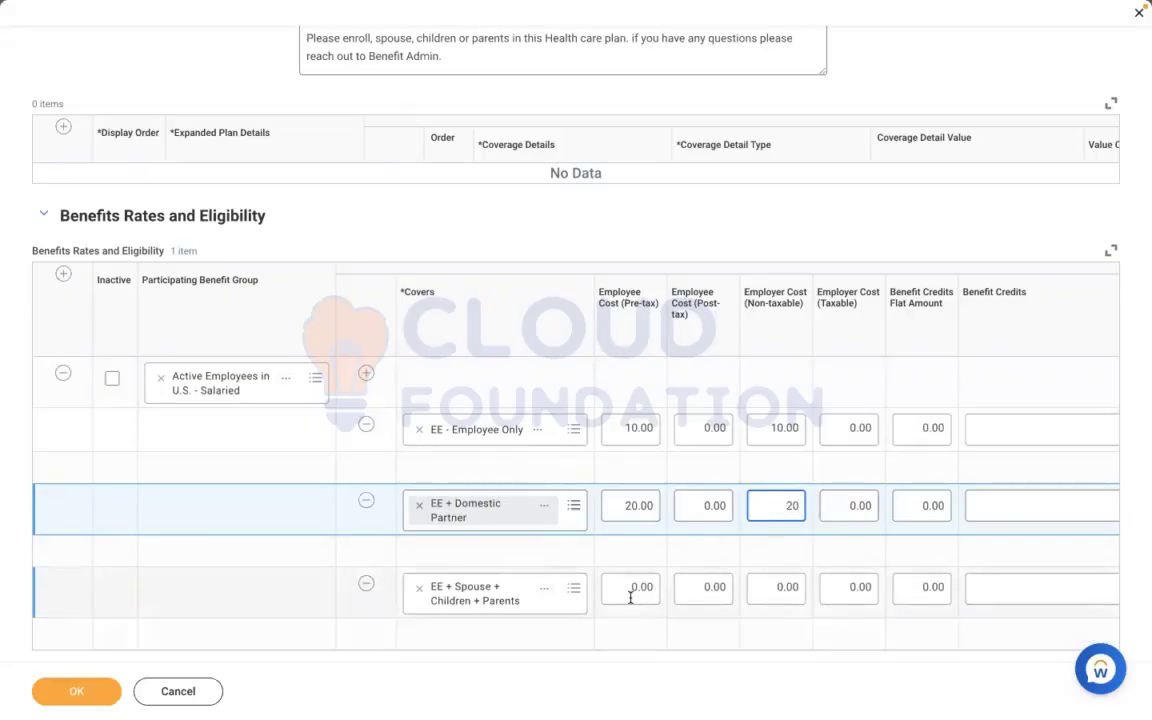
Set the EE + Spouse + Children + Parents row's pre-tax employee cost and non-taxable employer cost to 50 each
click(630, 591)
text(50)
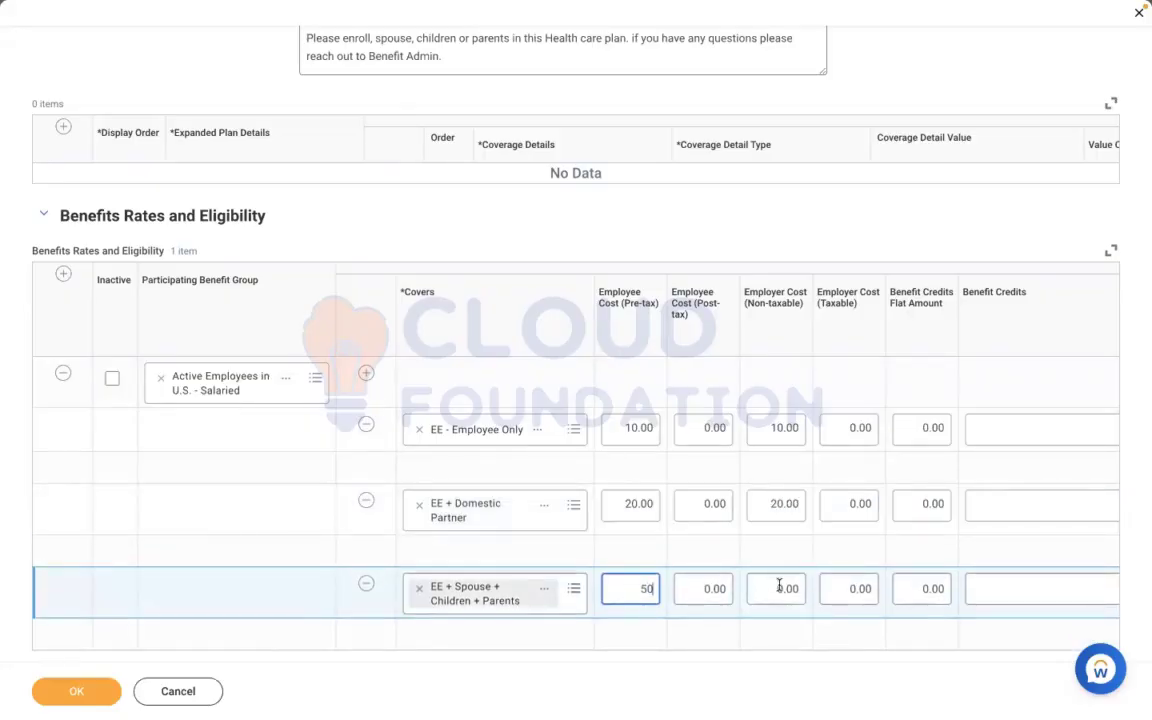
click(779, 587)
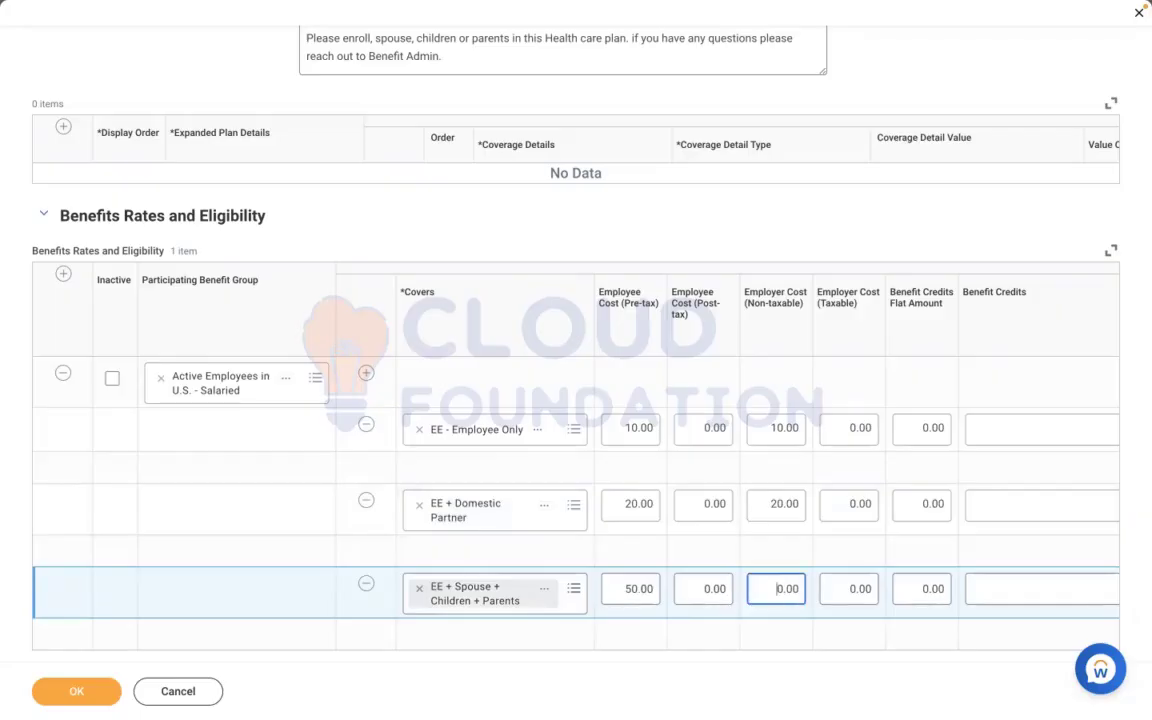
double_click(779, 587)
text(50)
click(705, 649)
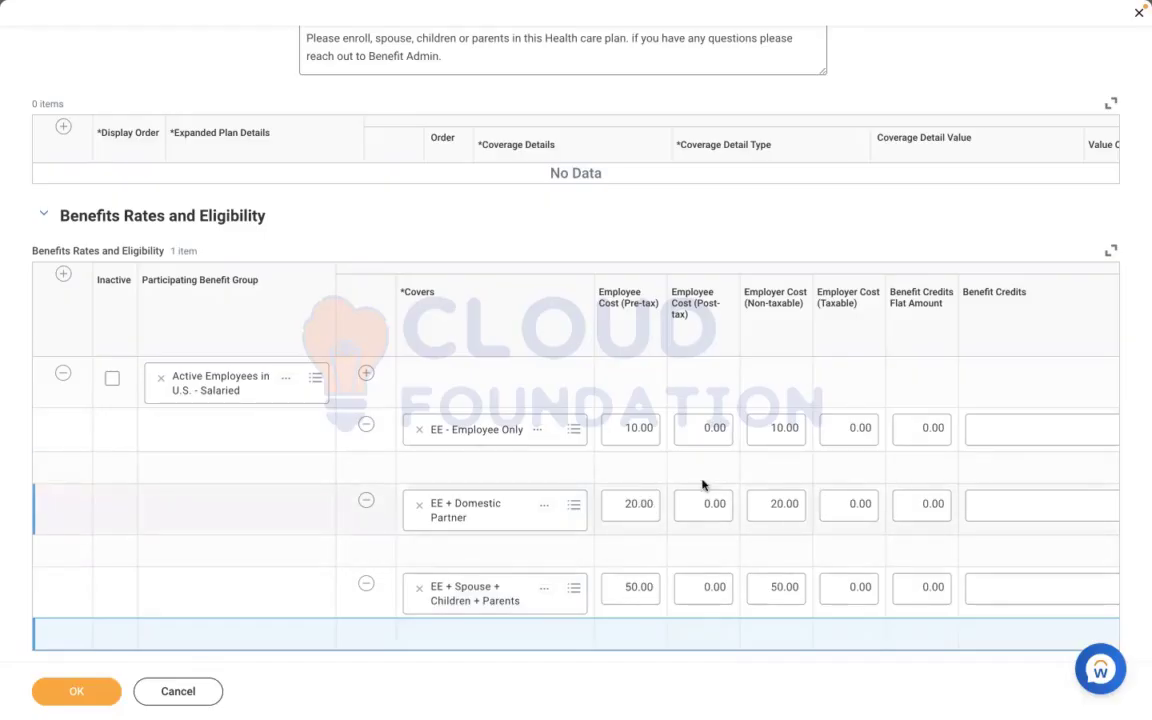
click(767, 589)
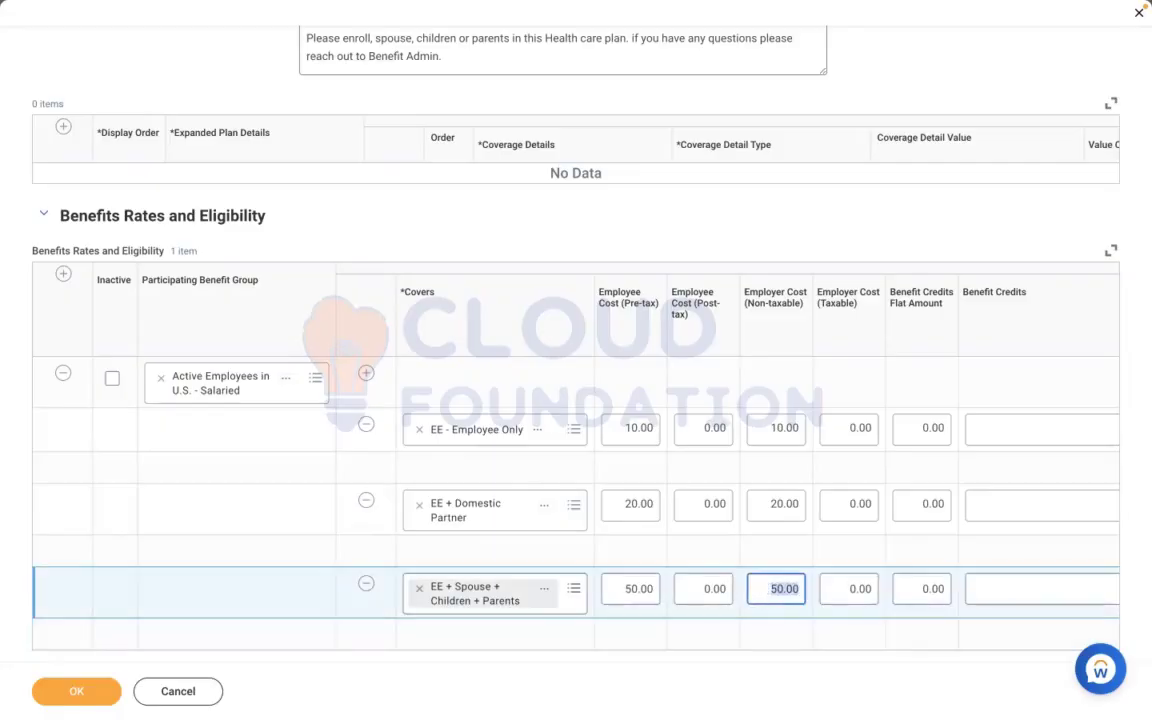
Set the EE + Spouse + Children + Parents row's non-taxable employer cost to 20
key(BackSpace)
text(20)
click(644, 657)
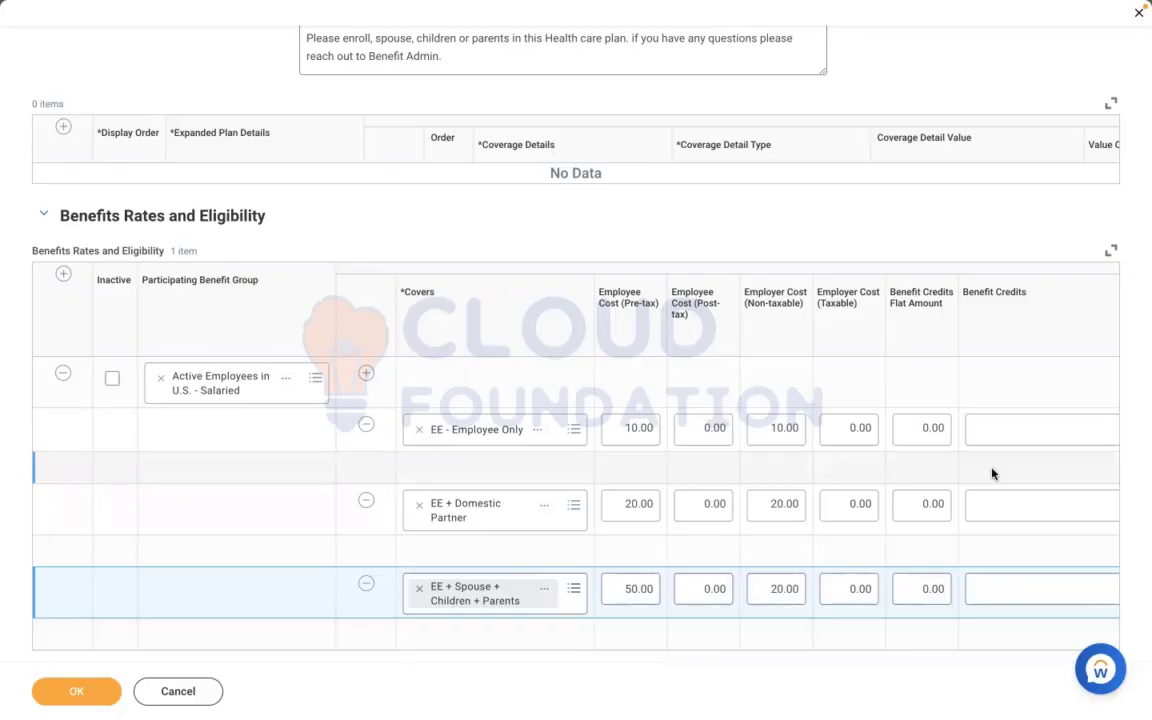
click(846, 390)
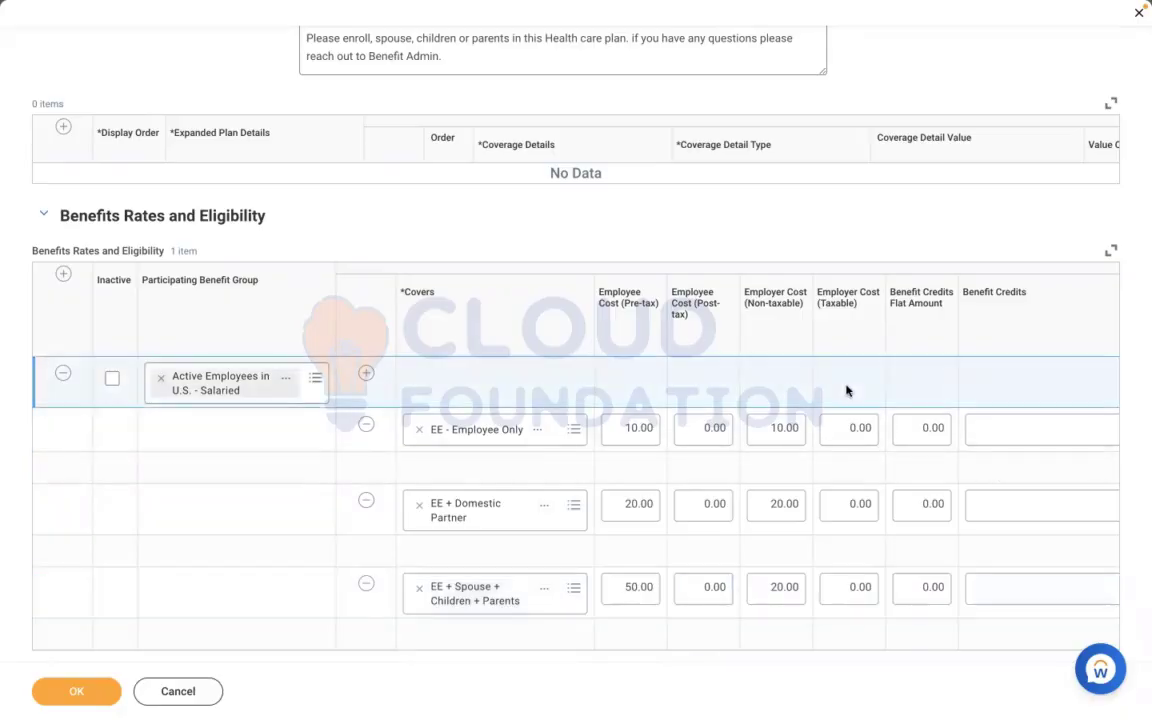
Review the remaining plan cost and payroll split columns, including the surcharges available for the EE - Employee Only row
scroll(846, 390, right, 10)
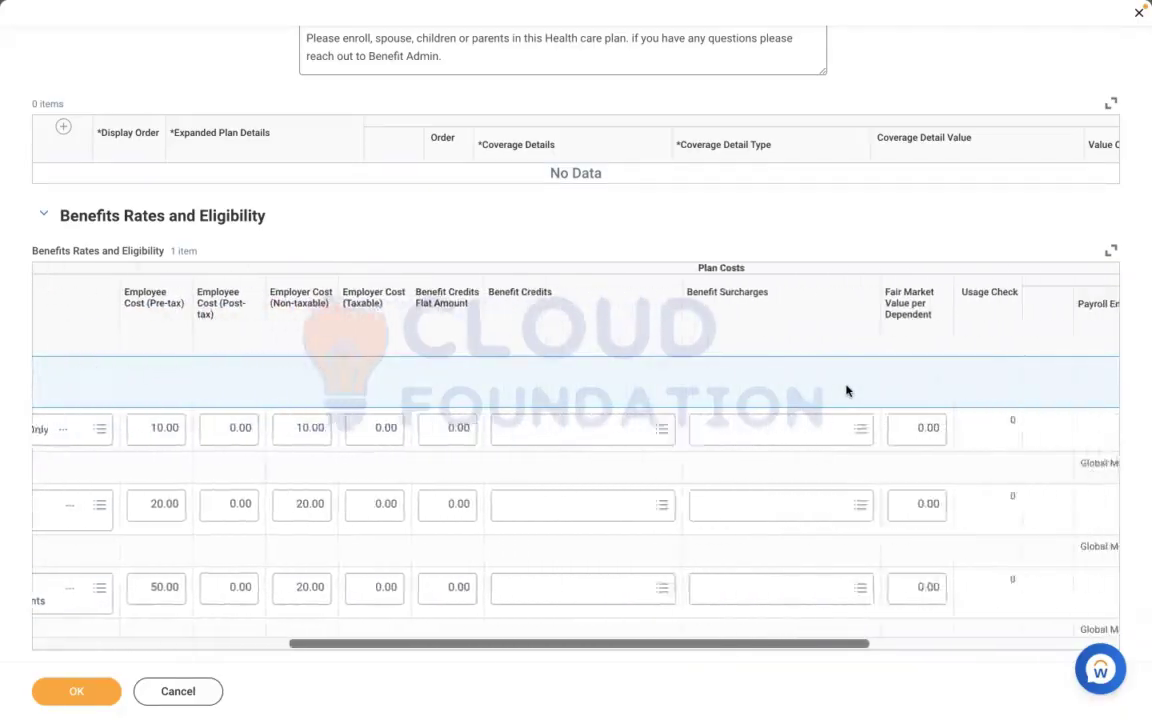
scroll(846, 390, right, 10)
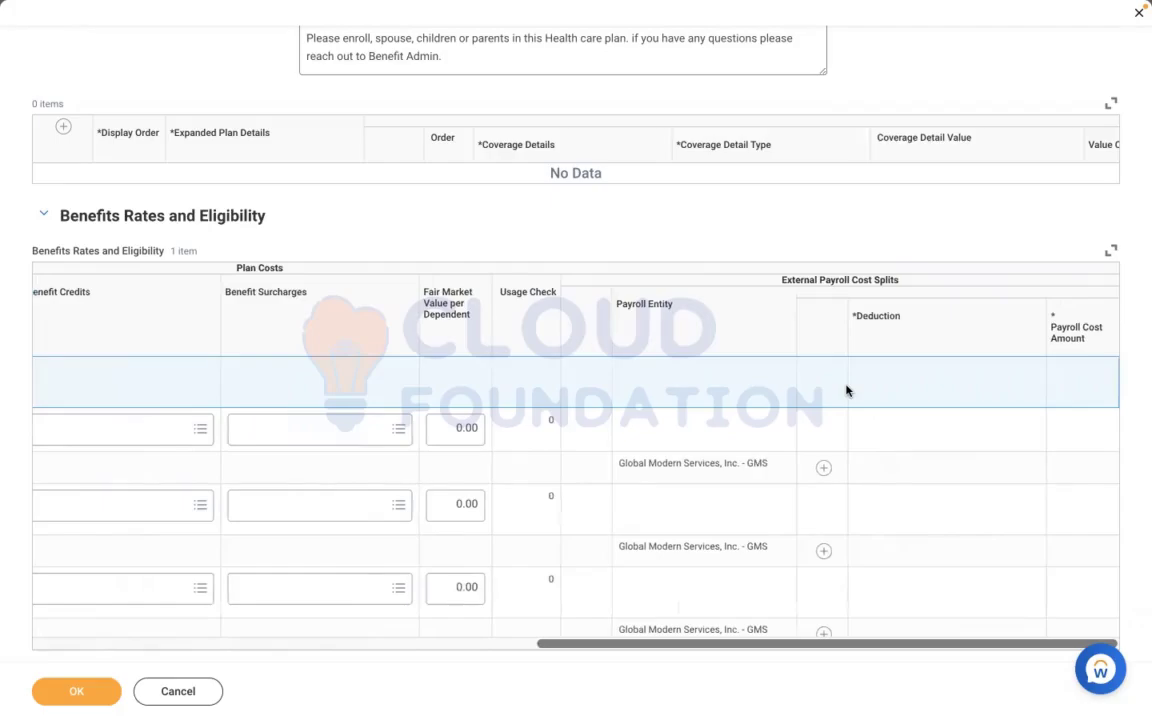
scroll(846, 390, left, 2)
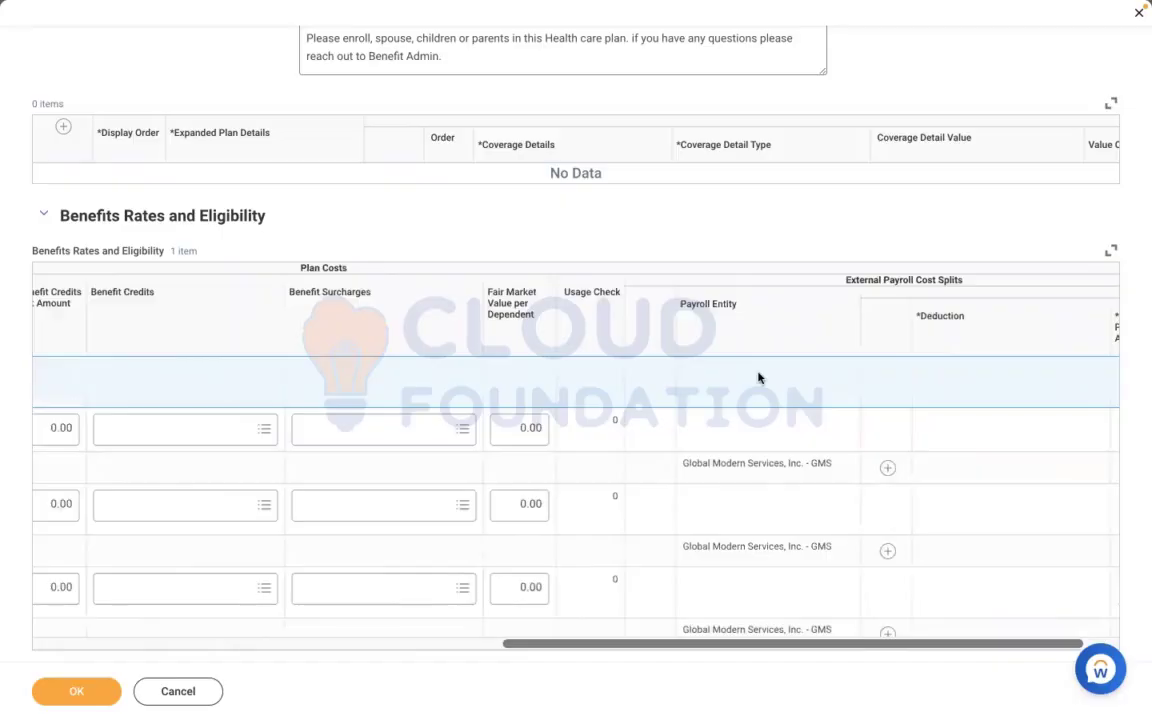
scroll(758, 378, left, 6)
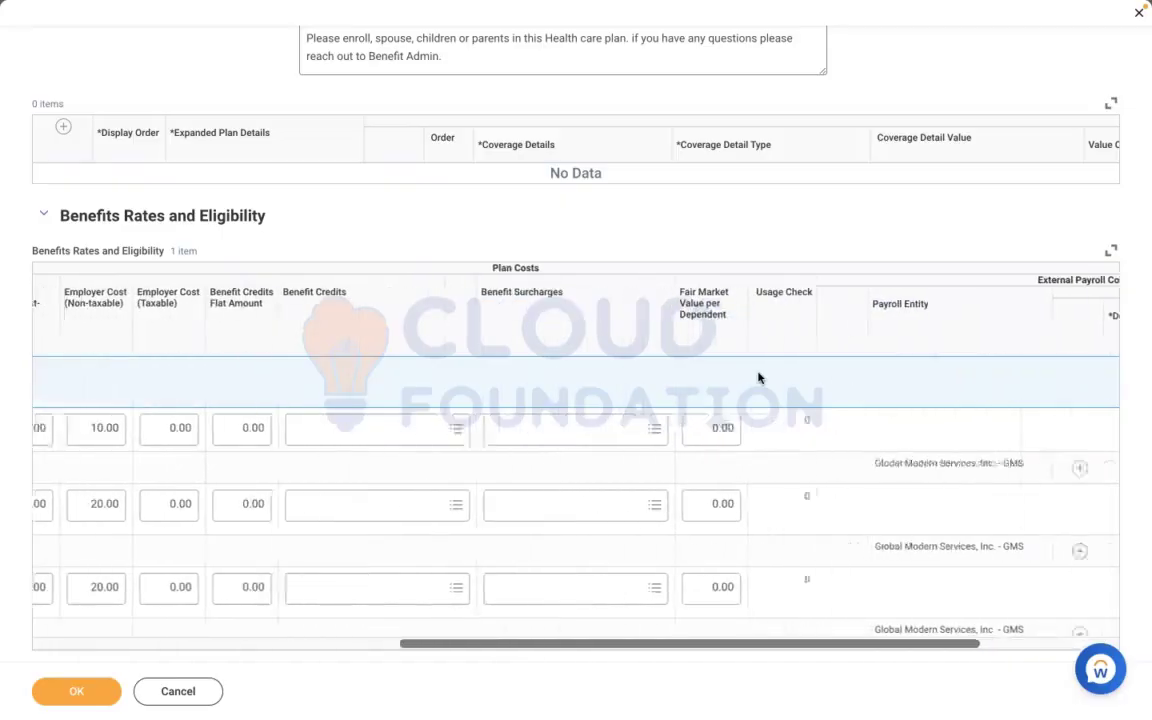
scroll(758, 378, left, 6)
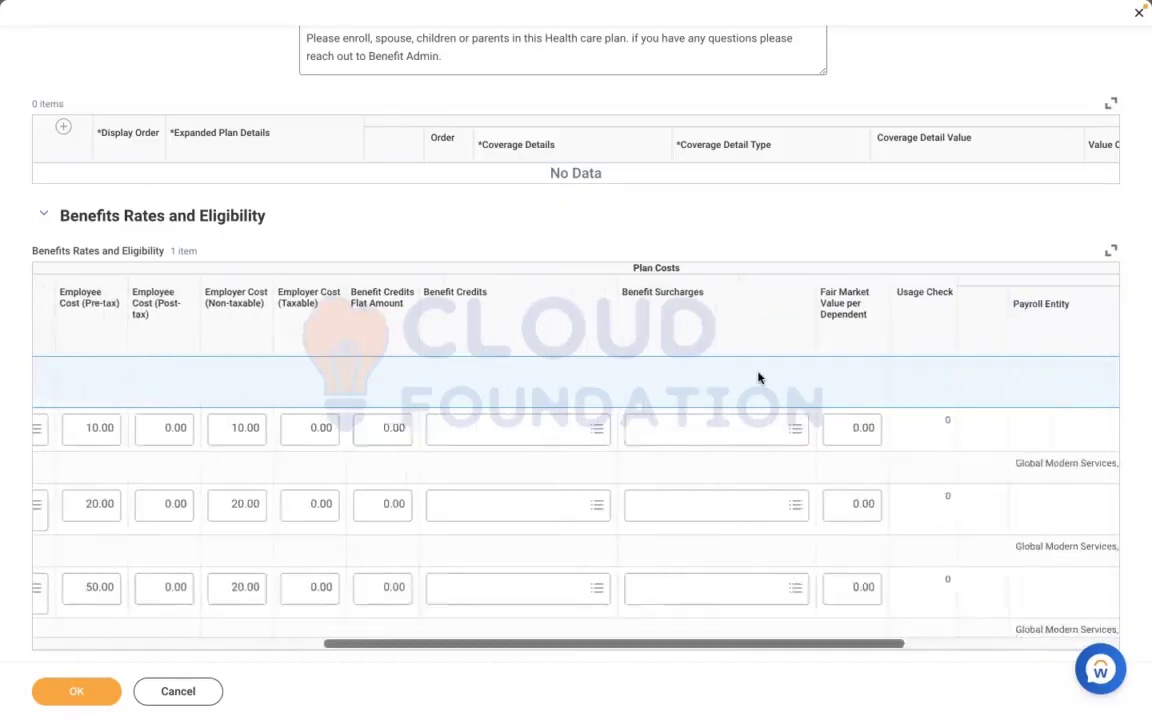
click(752, 437)
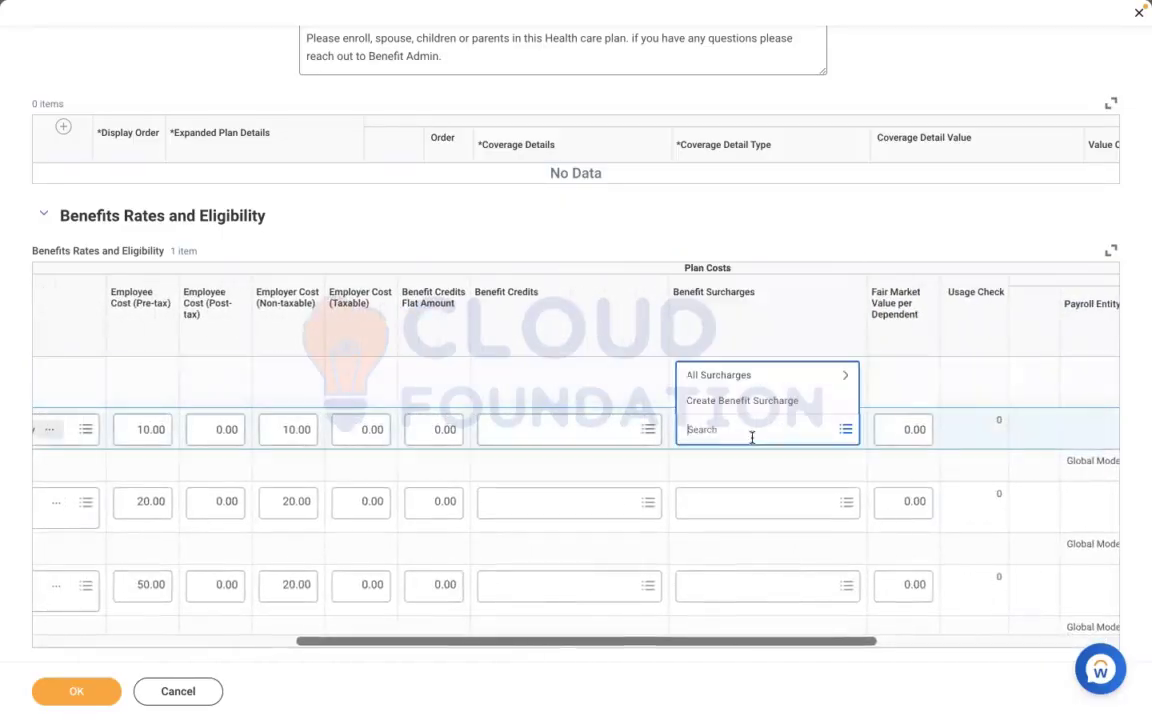
click(717, 377)
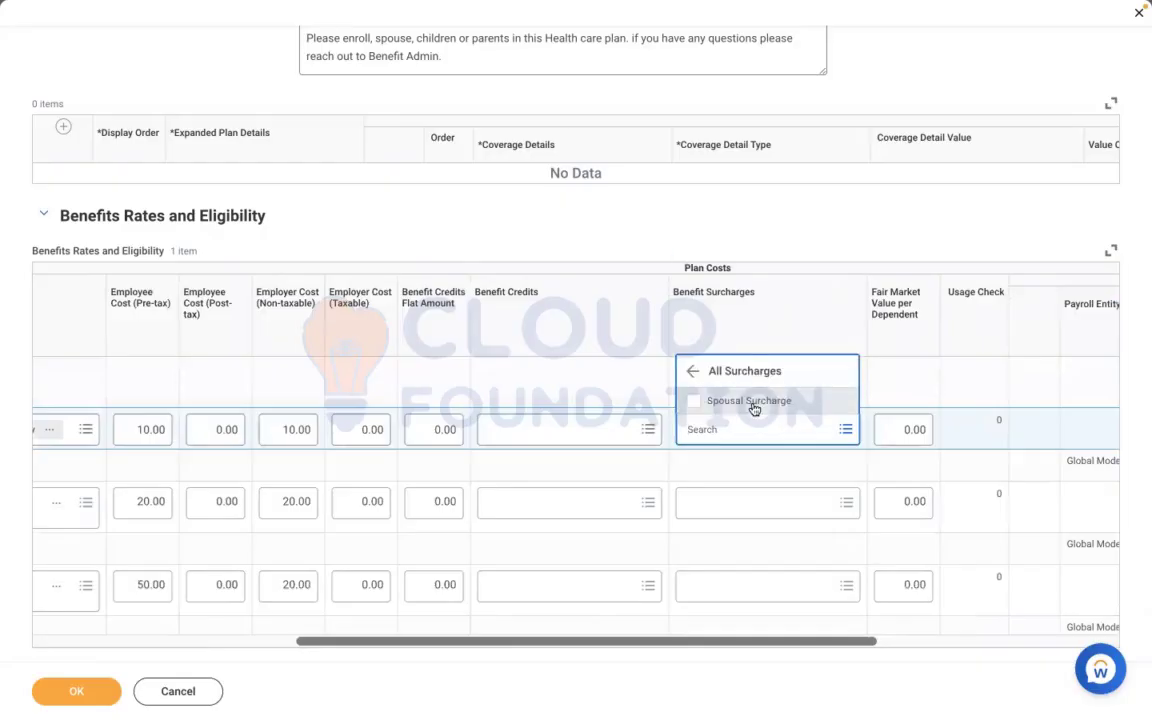
click(622, 377)
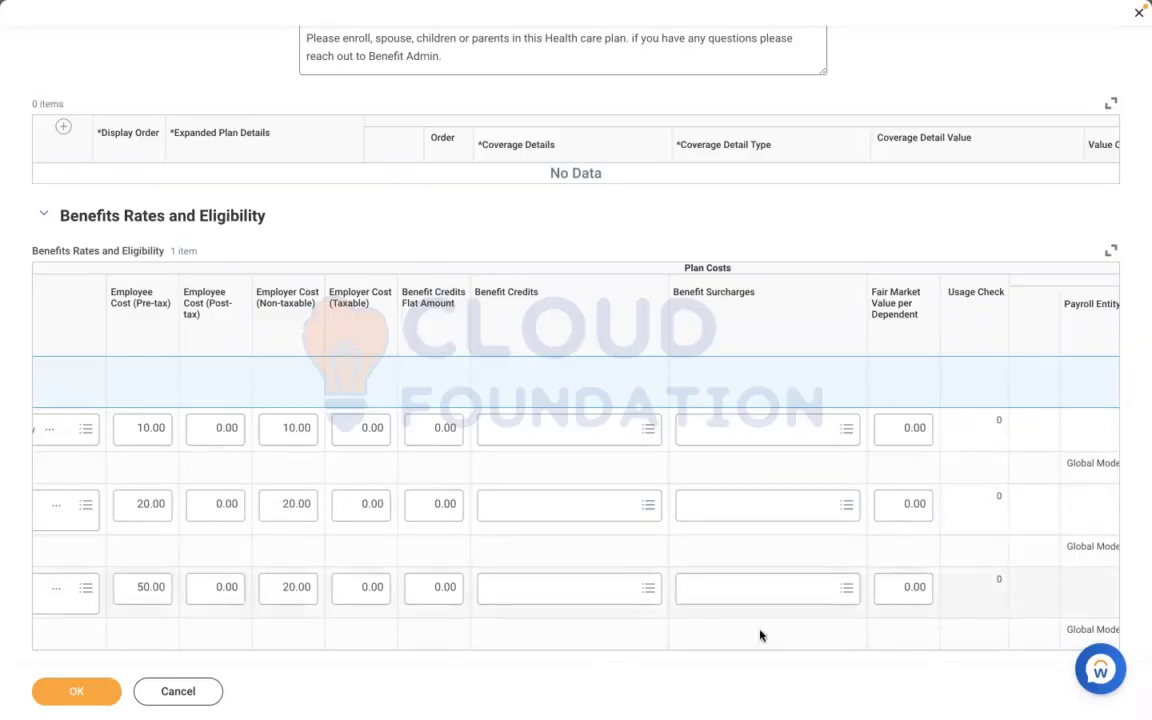
scroll(760, 635, left, 5)
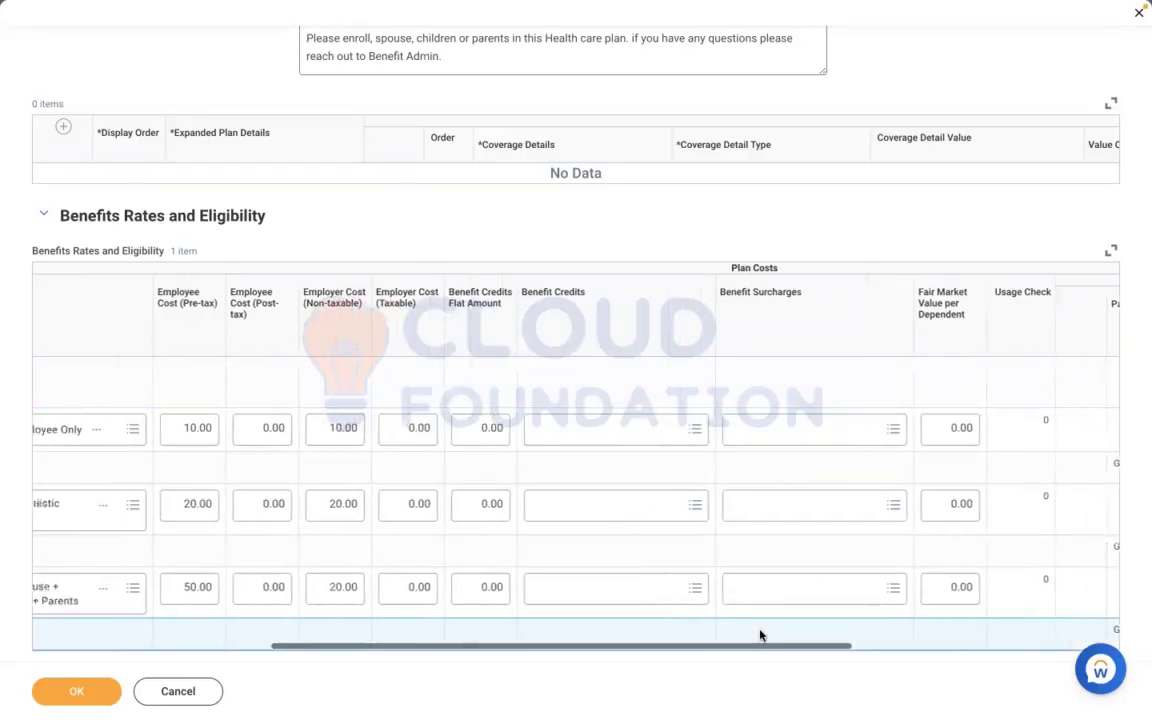
scroll(760, 635, left, 2)
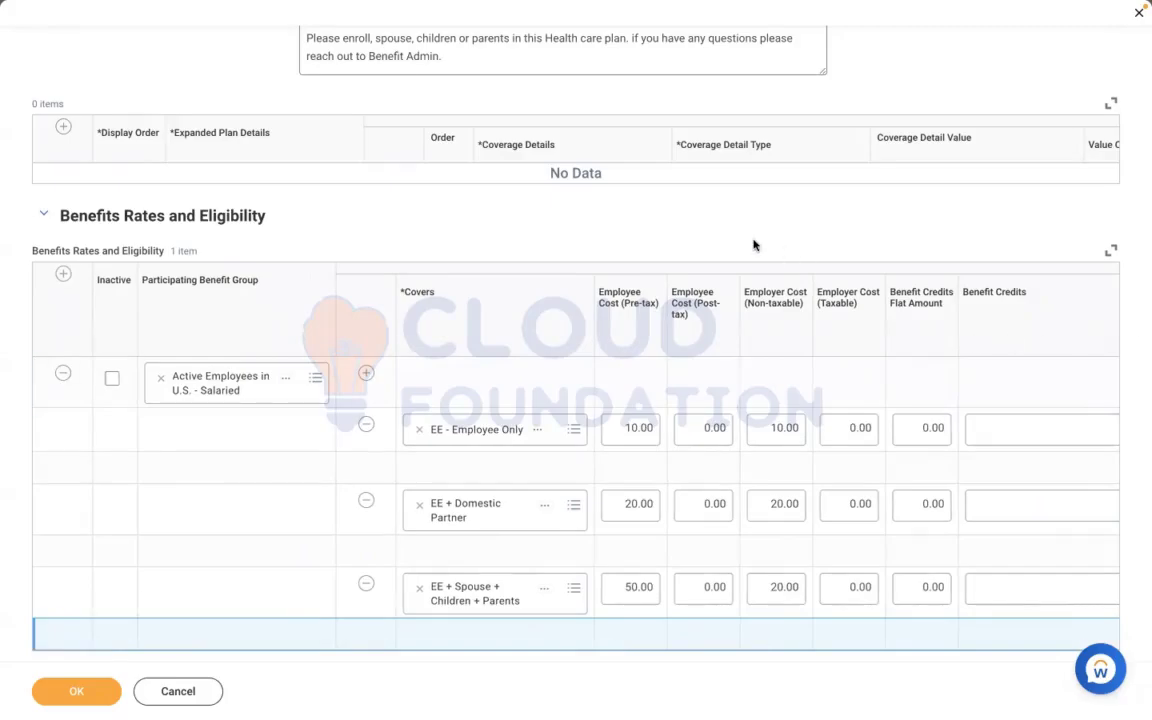
Check the plan's settings and coverage rates once more and submit the health care coverage plan
scroll(754, 245, up, 5)
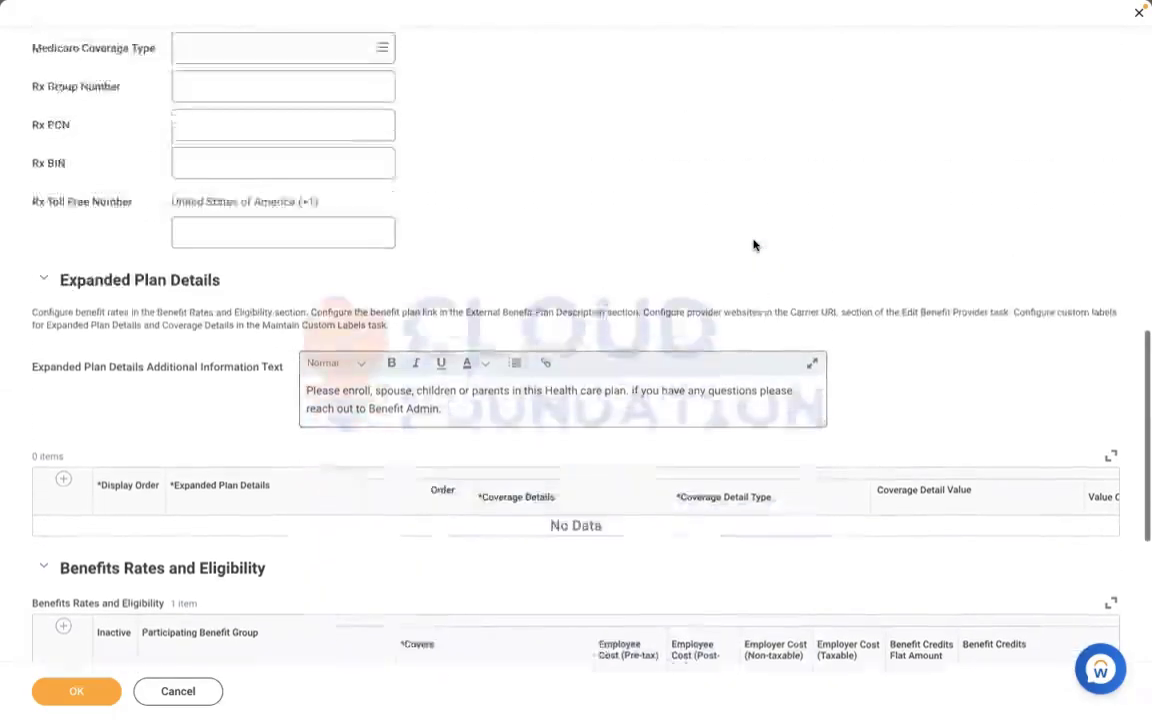
scroll(754, 245, up, 10)
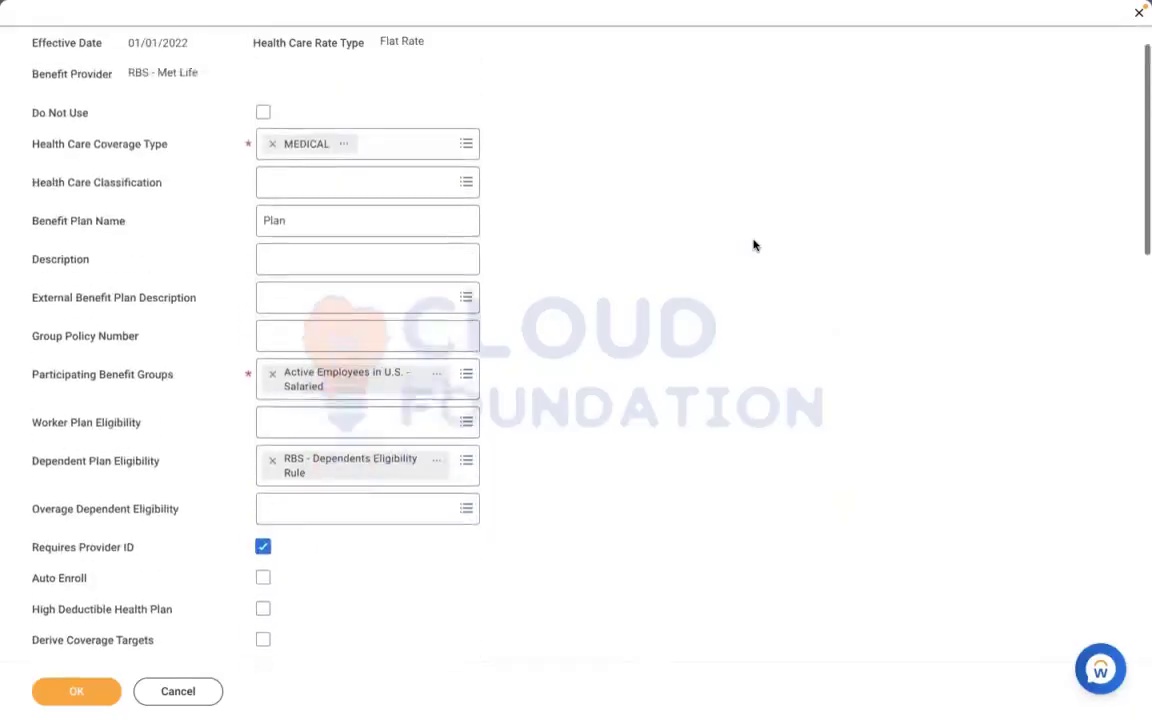
scroll(754, 245, up, 1)
scroll(754, 245, down, 2)
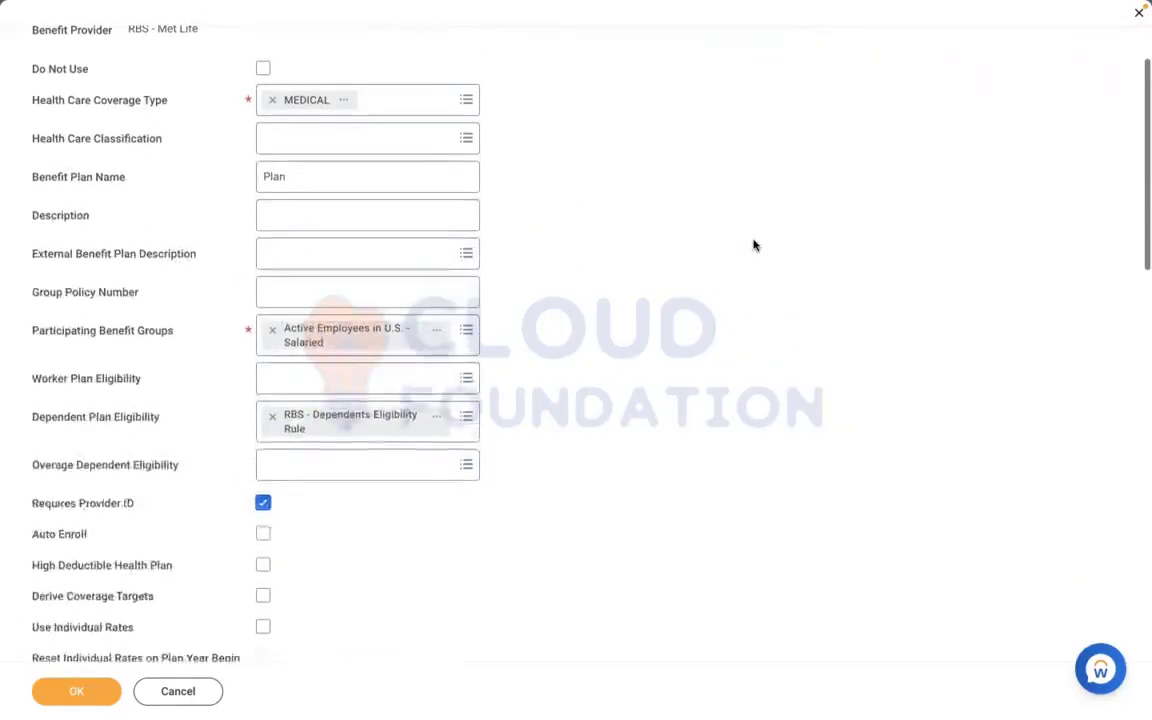
scroll(754, 245, down, 10)
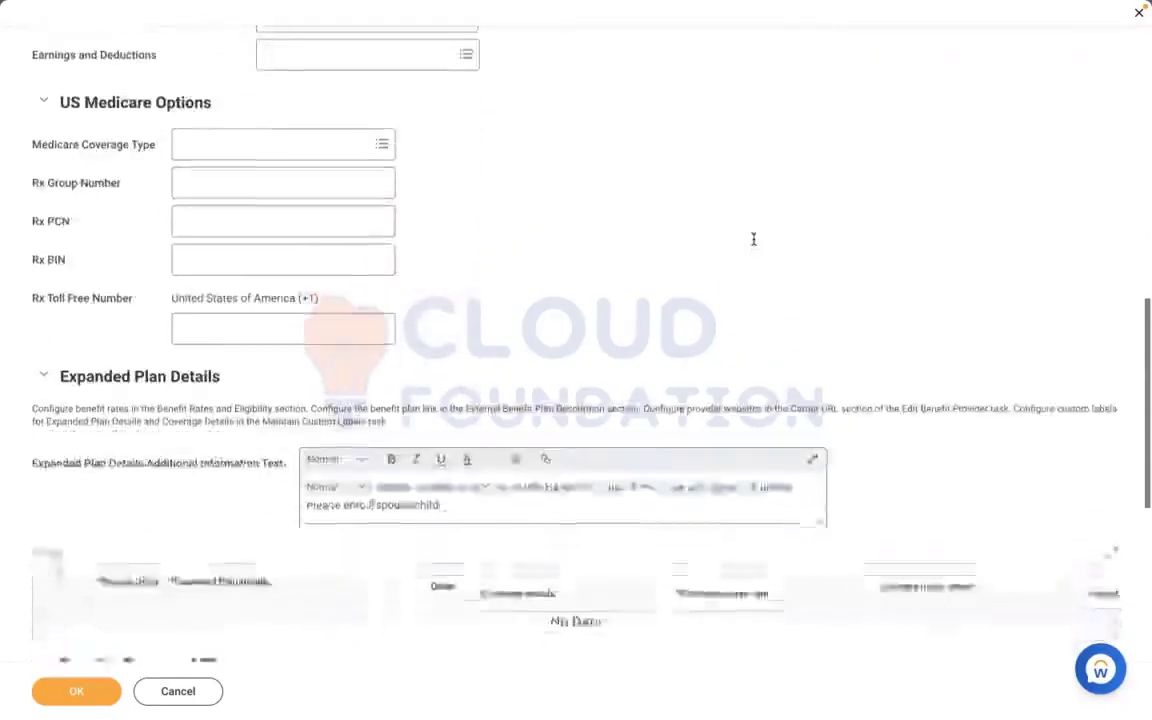
scroll(754, 242, down, 8)
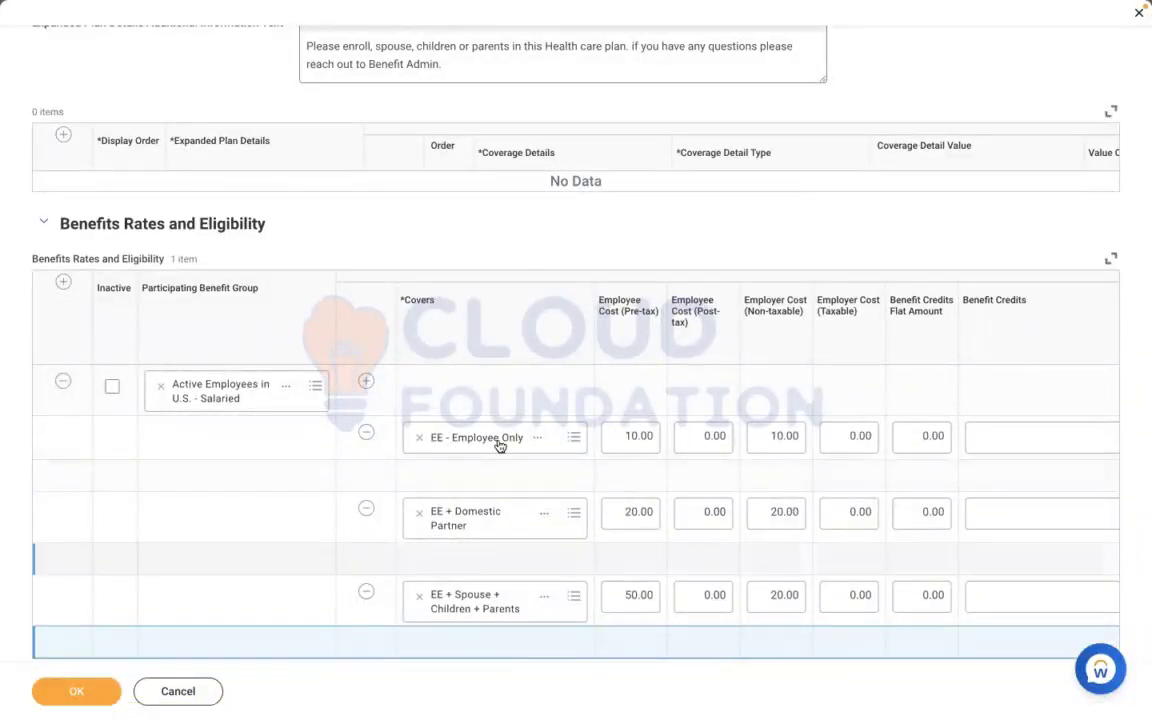
click(82, 692)
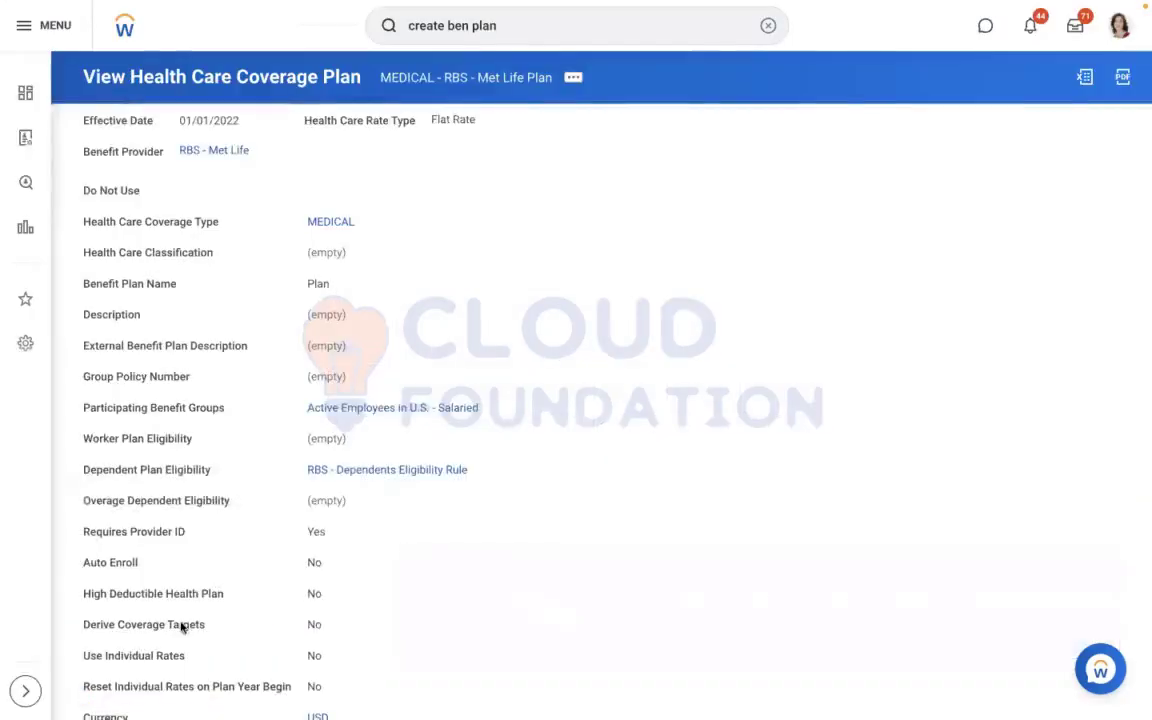
click(770, 27)
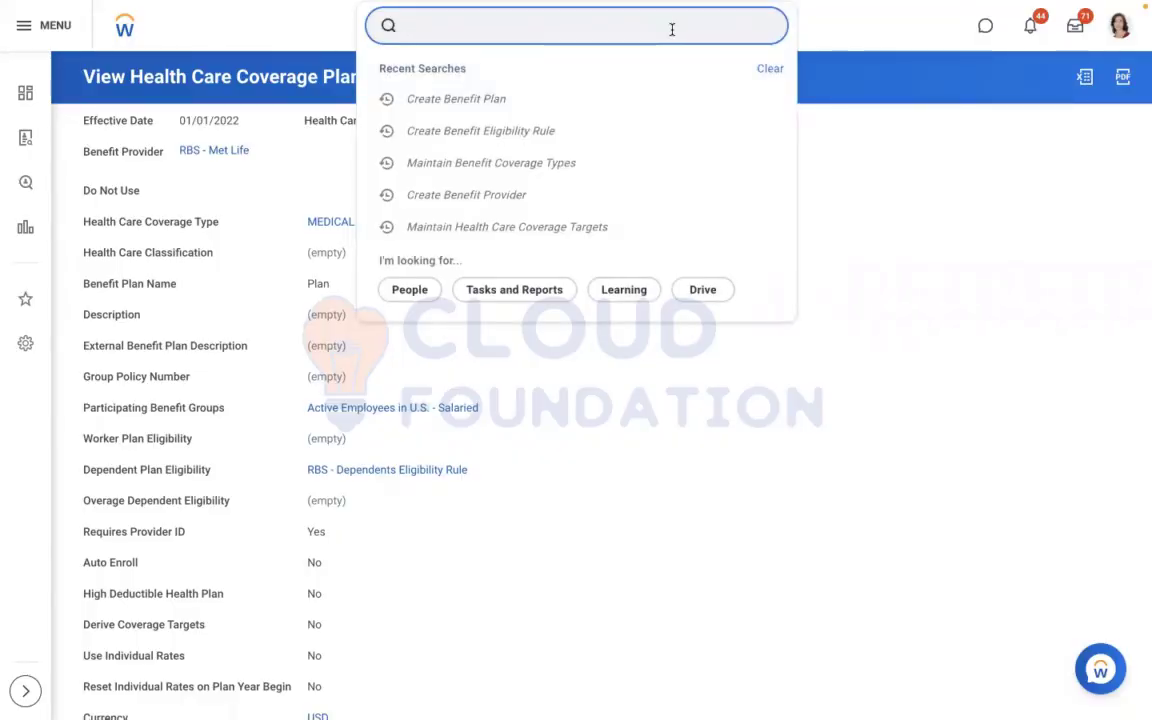
text(create ben plan)
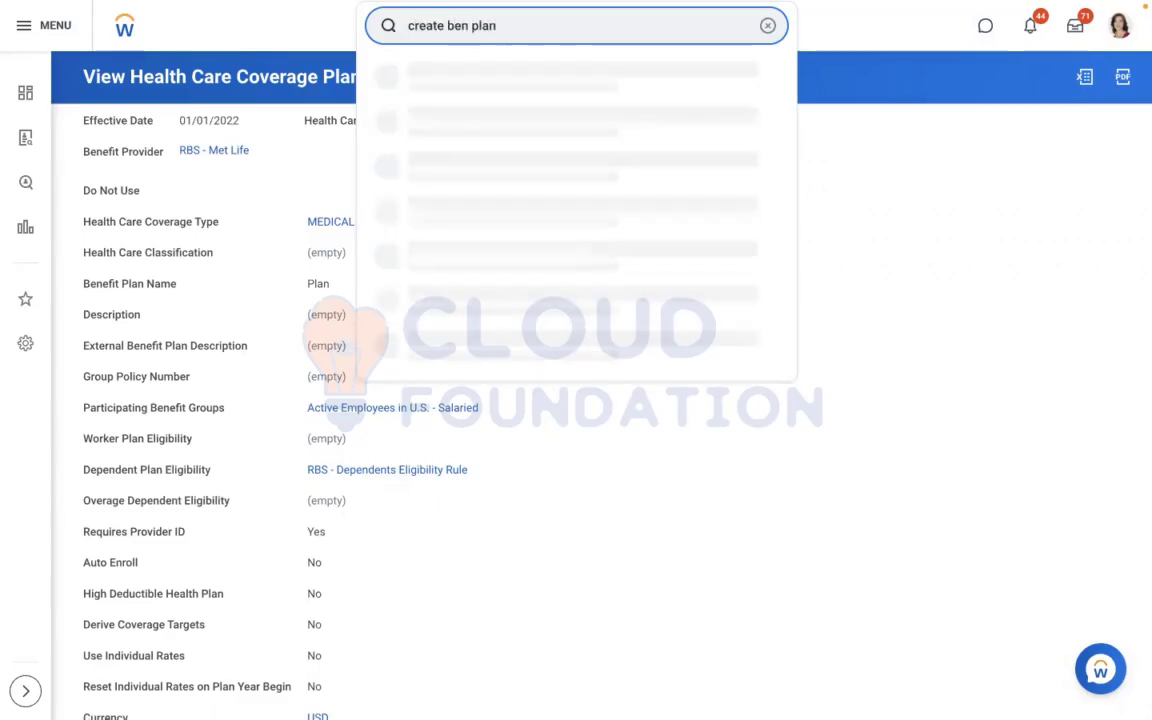
click(768, 25)
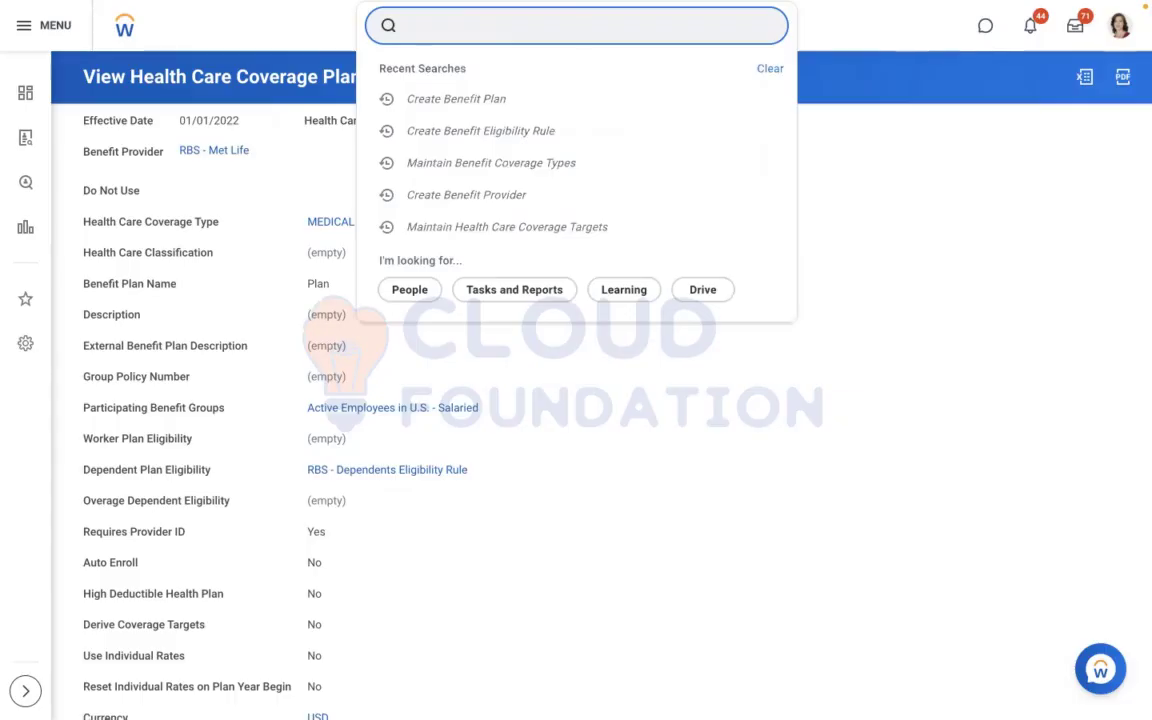
Search for "create ben eve" and open the Create Benefit Event Type task
text(create ben)
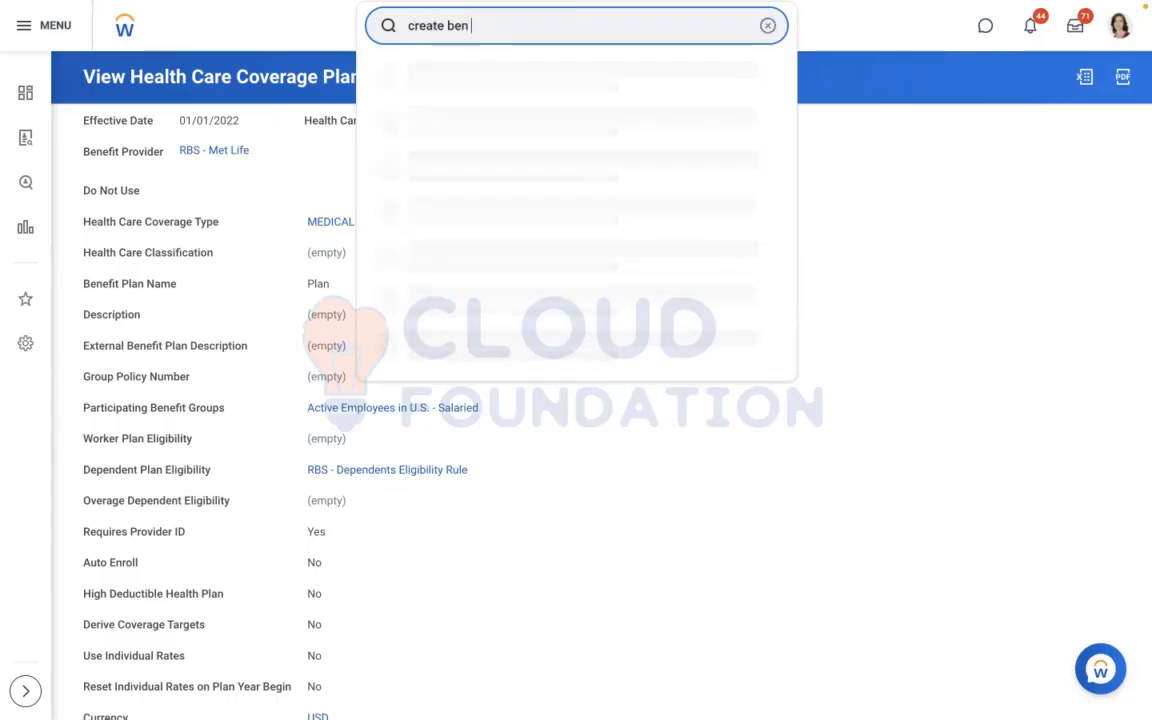
text( eve)
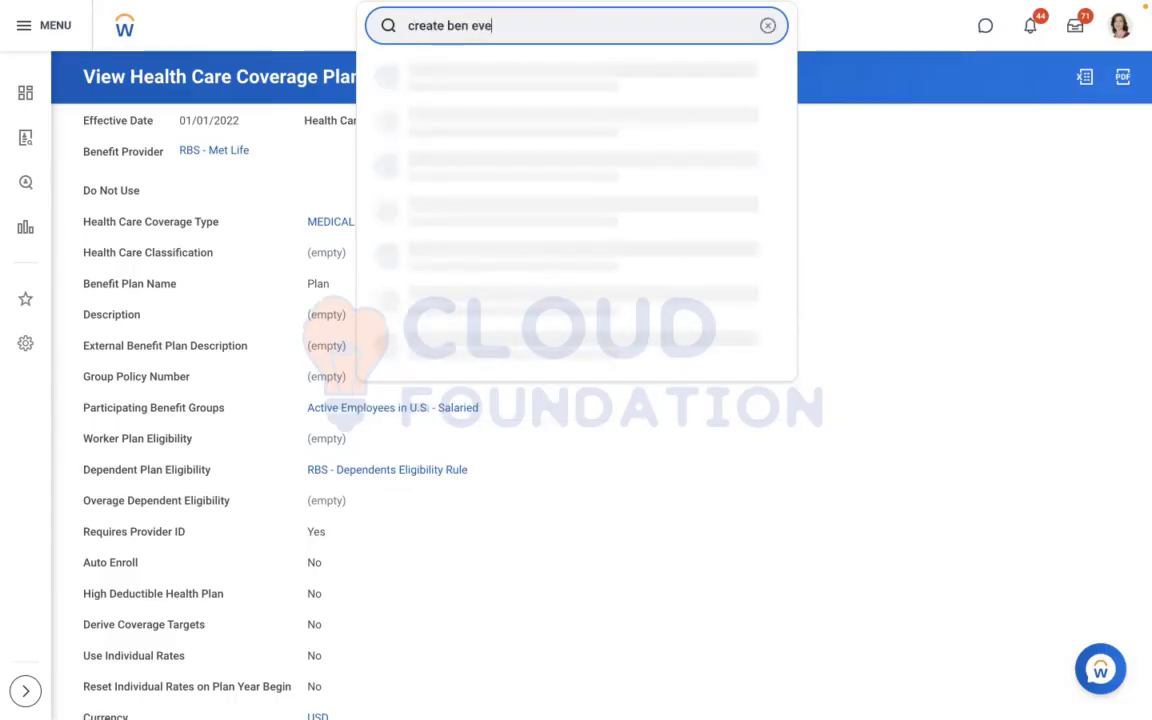
click(537, 80)
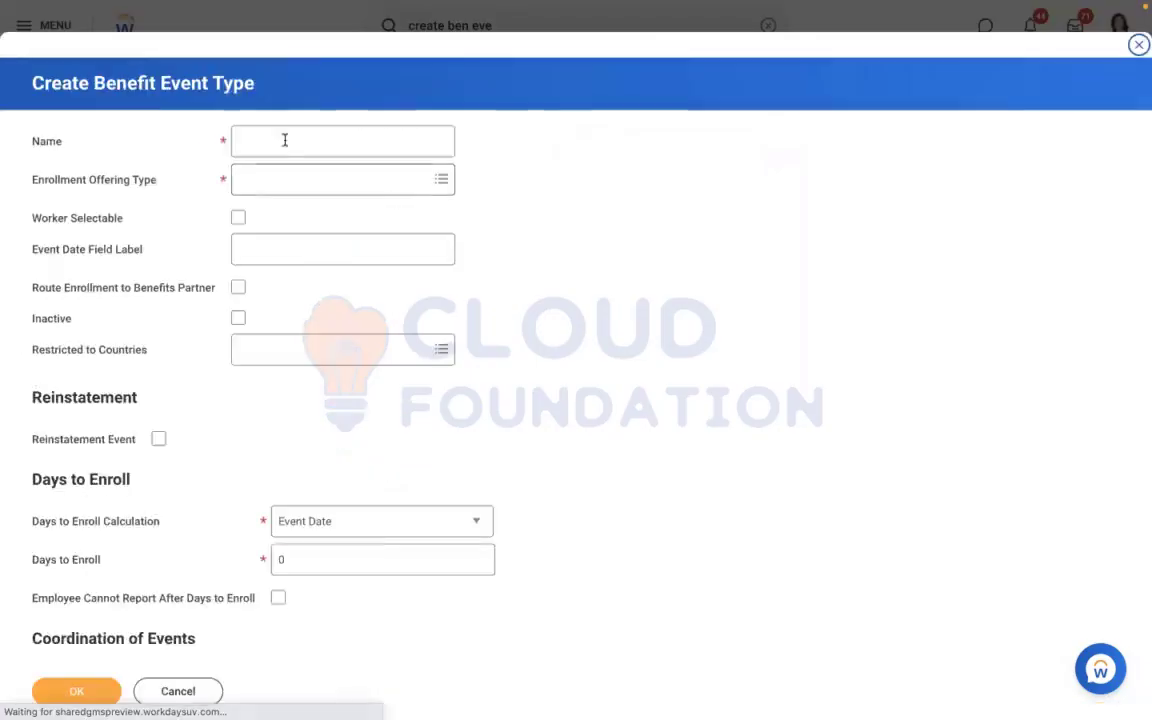
Name the benefit event type "RBS - Health Care" and choose MEDICAL from the health care coverage types as its enrollment offering type
text(RBS )
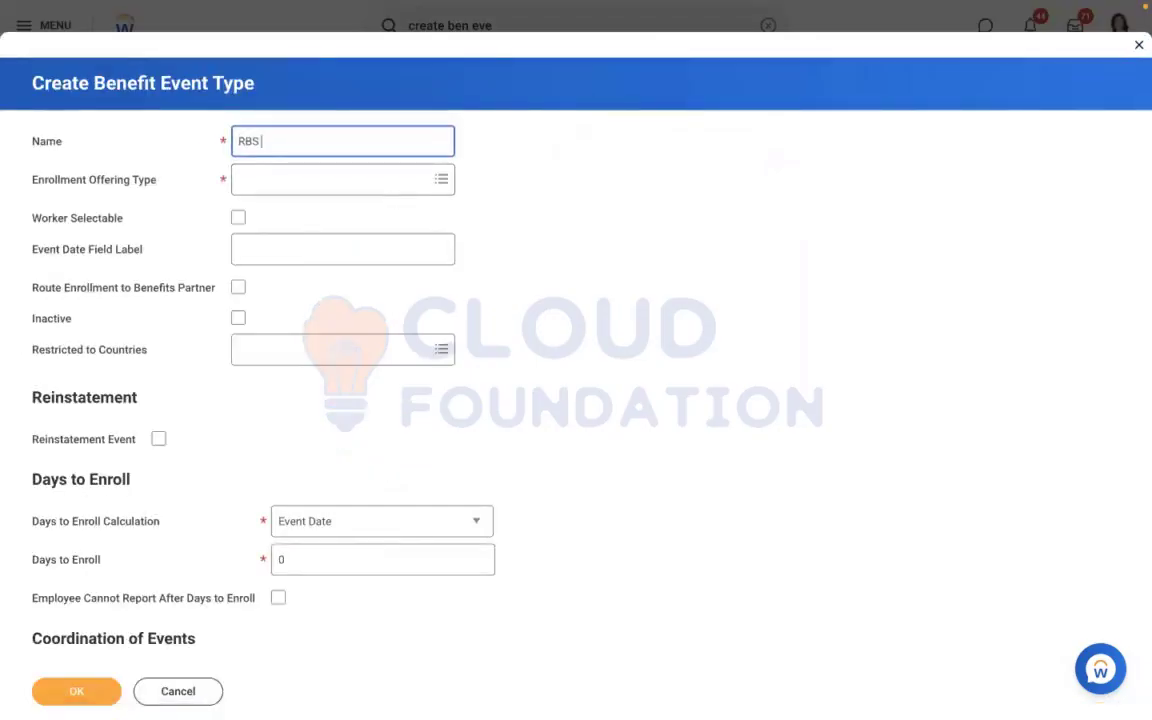
text(- Health Care)
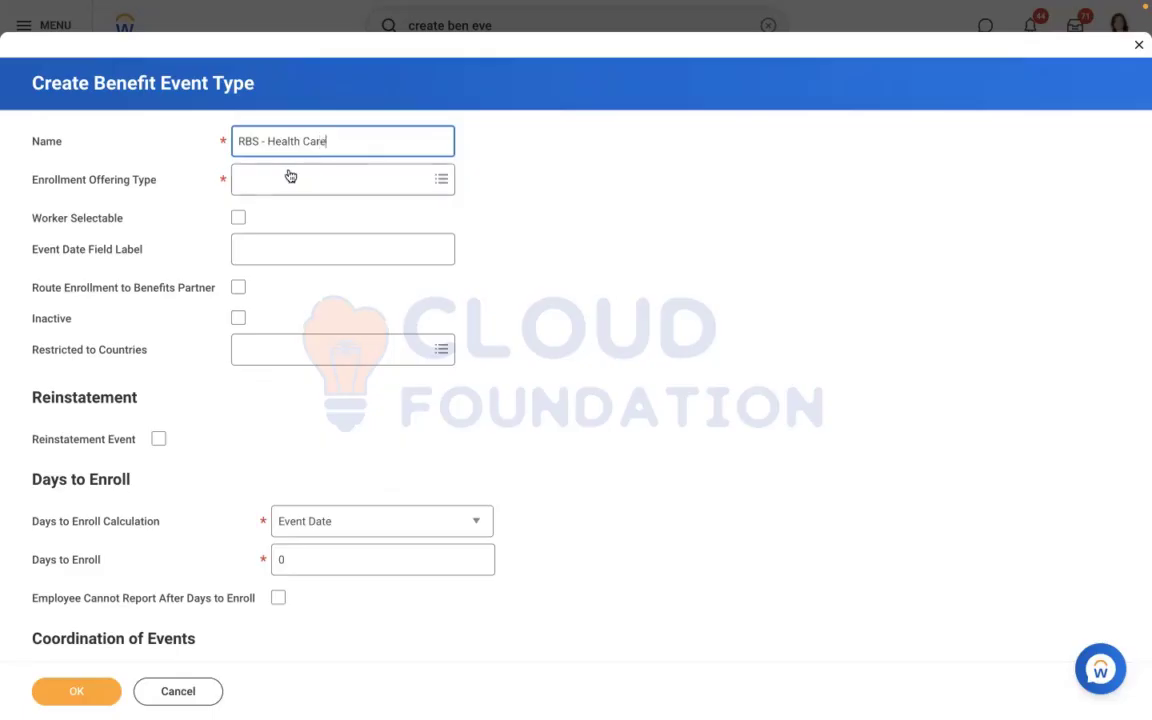
click(290, 177)
text(rbs)
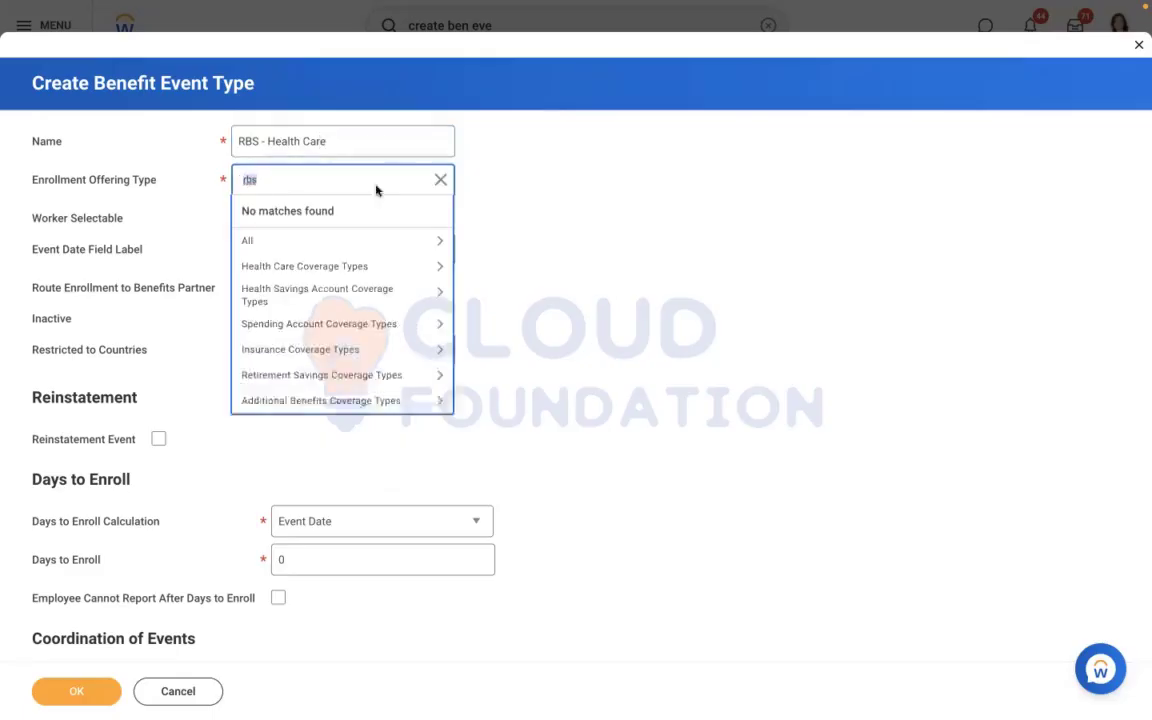
click(312, 268)
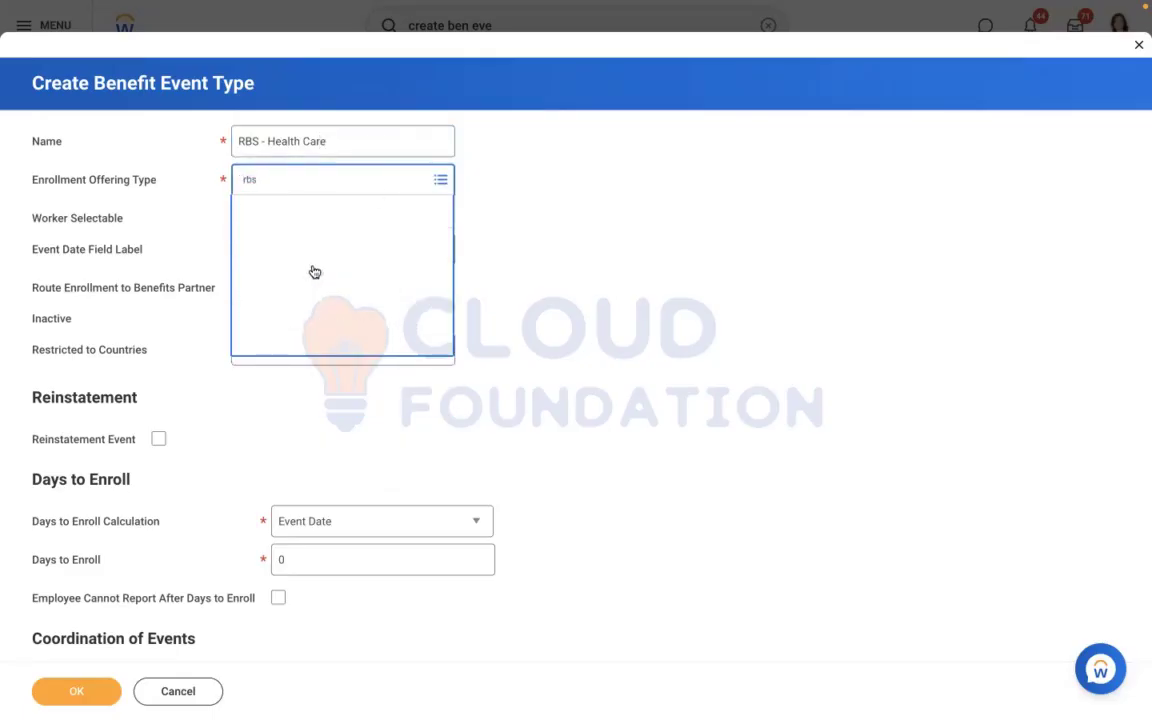
click(266, 346)
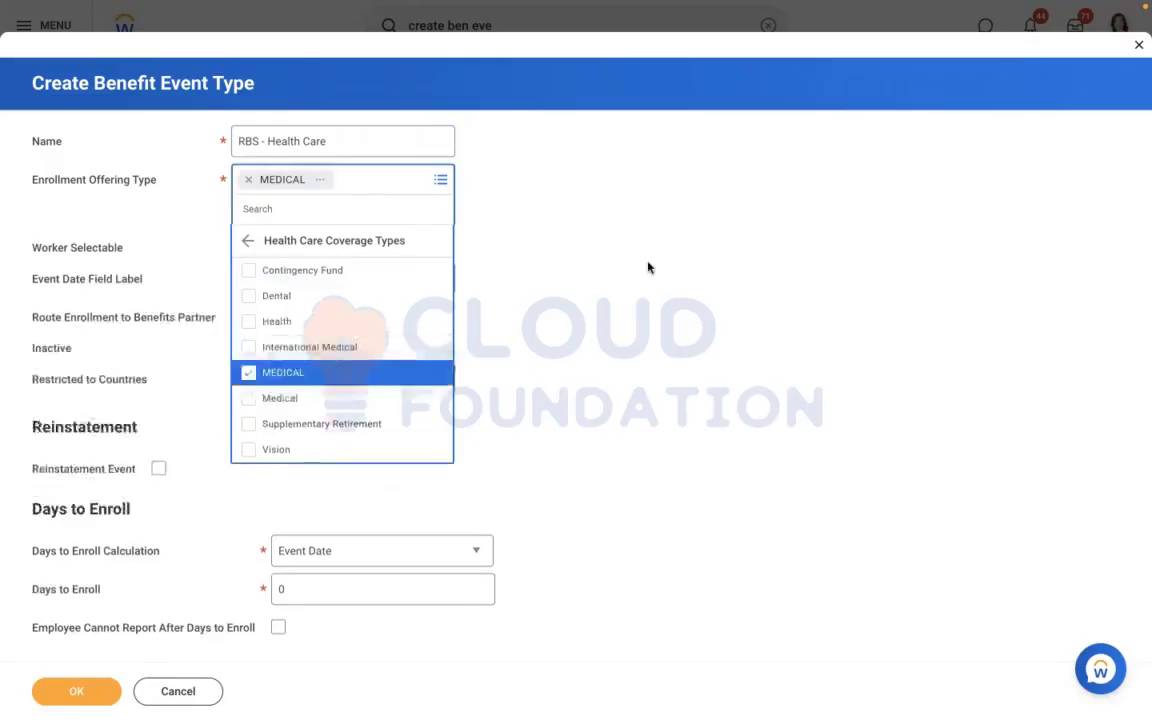
Restrict the event type to the United States of America and enable routing enrollment to the benefits partner
click(278, 353)
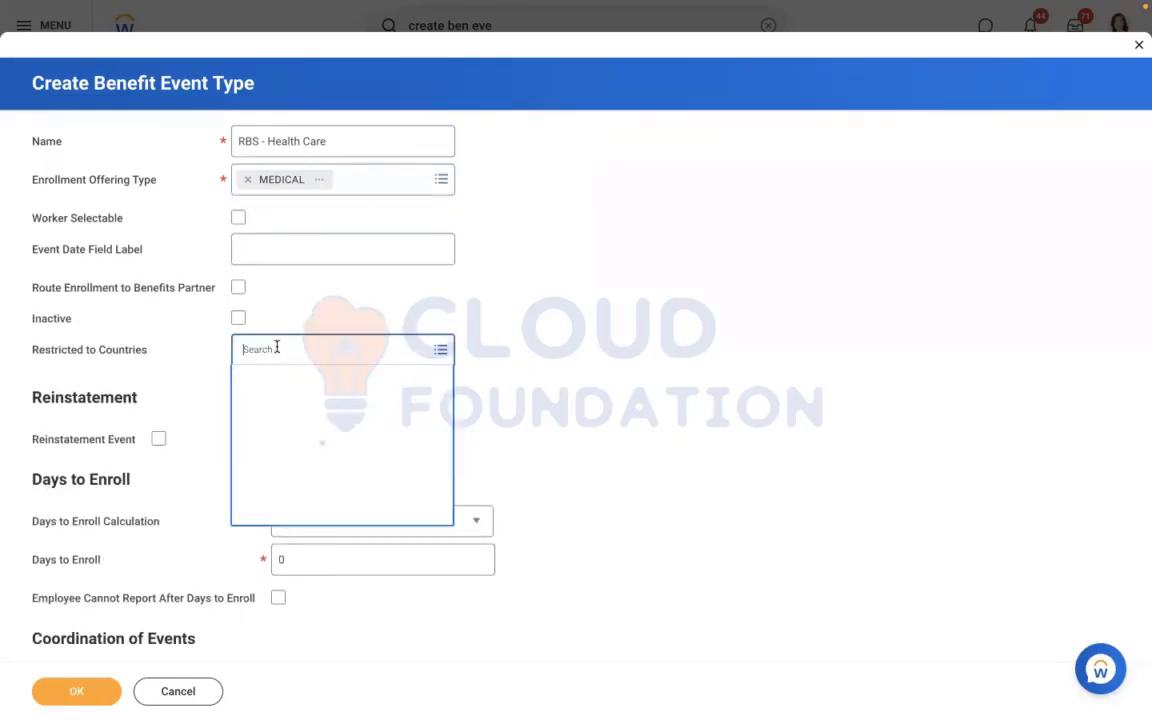
text(USA)
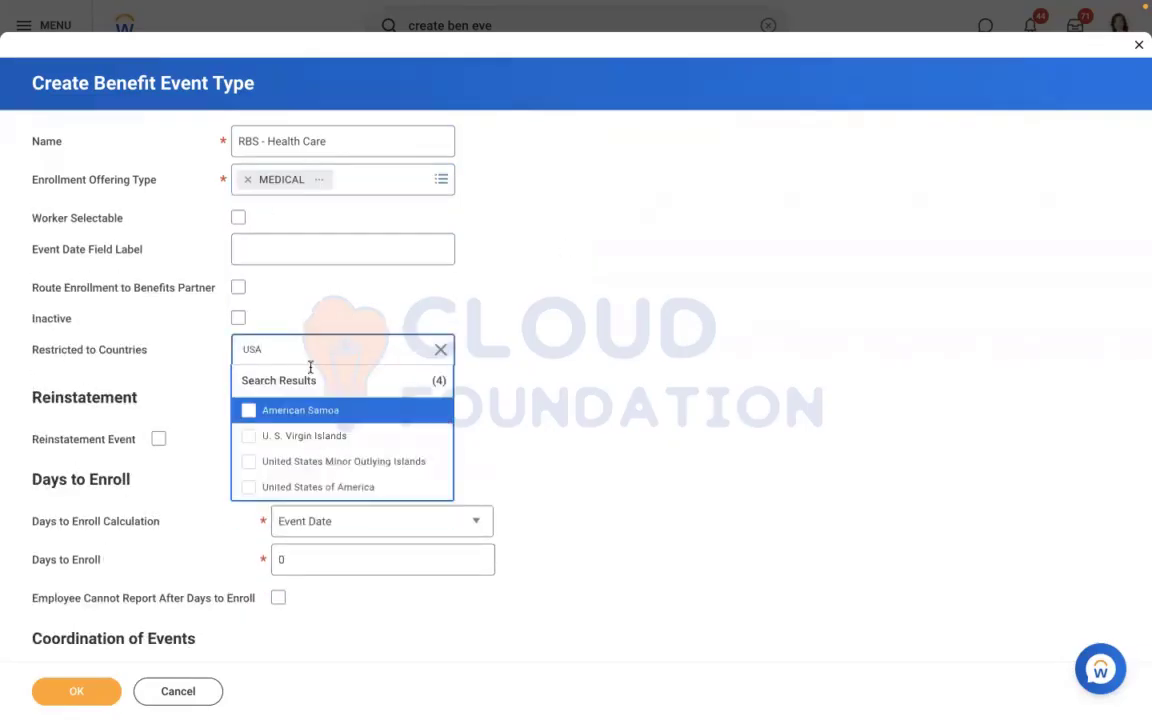
click(303, 486)
click(581, 373)
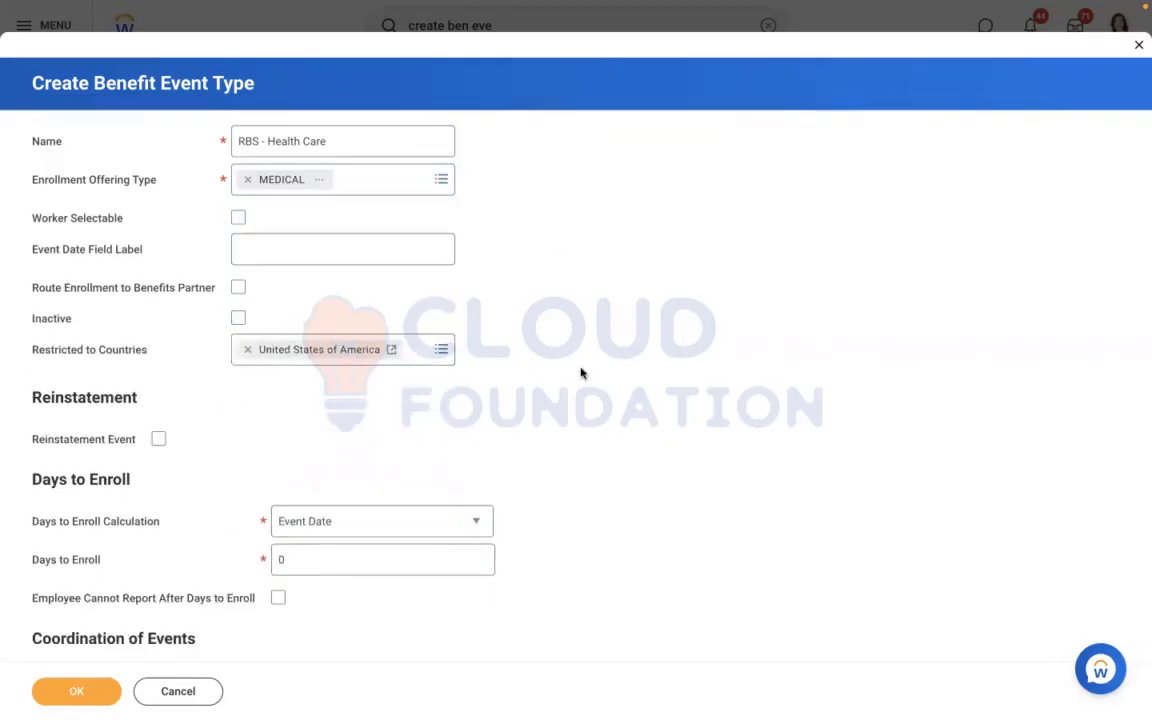
click(238, 287)
Set Days to Enroll to 10 and submit the benefit event type
click(52, 684)
click(365, 560)
text(10)
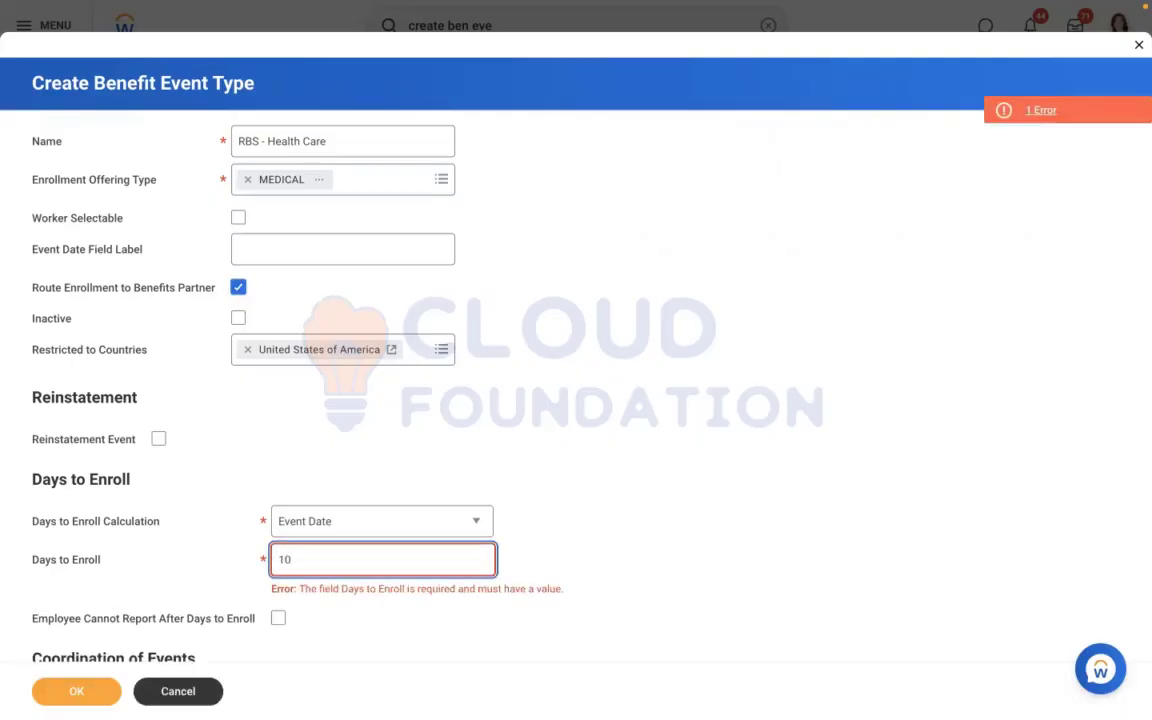
click(80, 690)
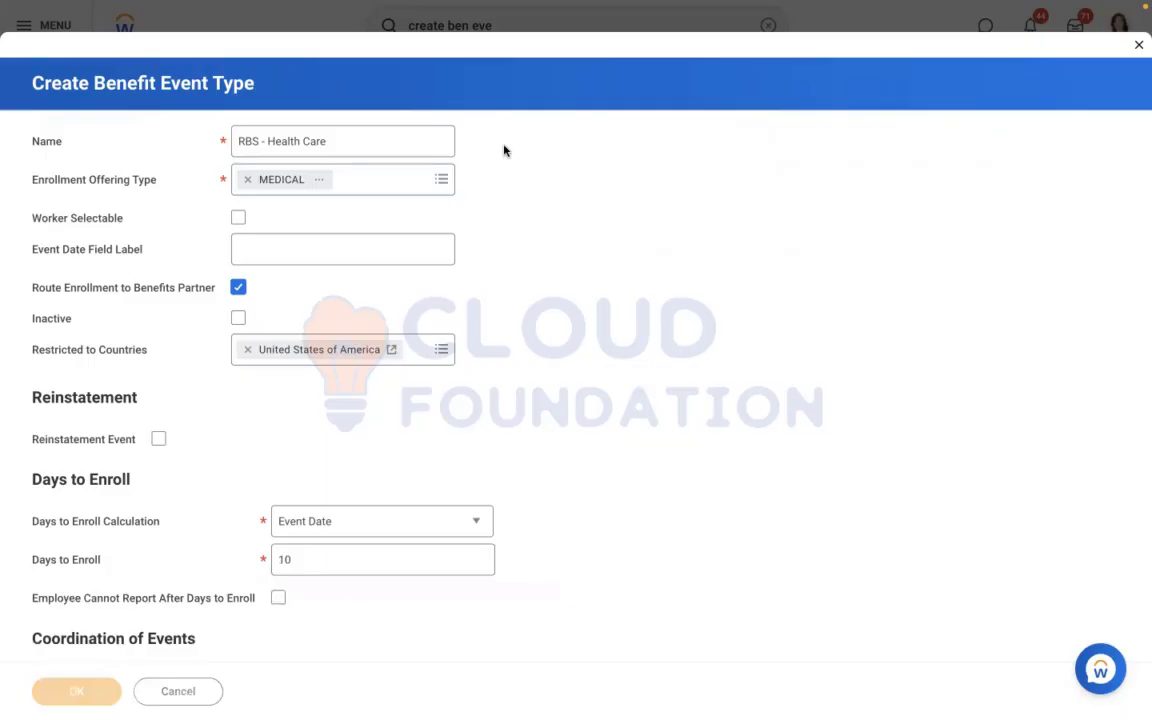
Search for "EDIT ENROLLMENT EVENT RULE" and open the Edit Enrollment Event Rule task
click(504, 26)
text(ED)
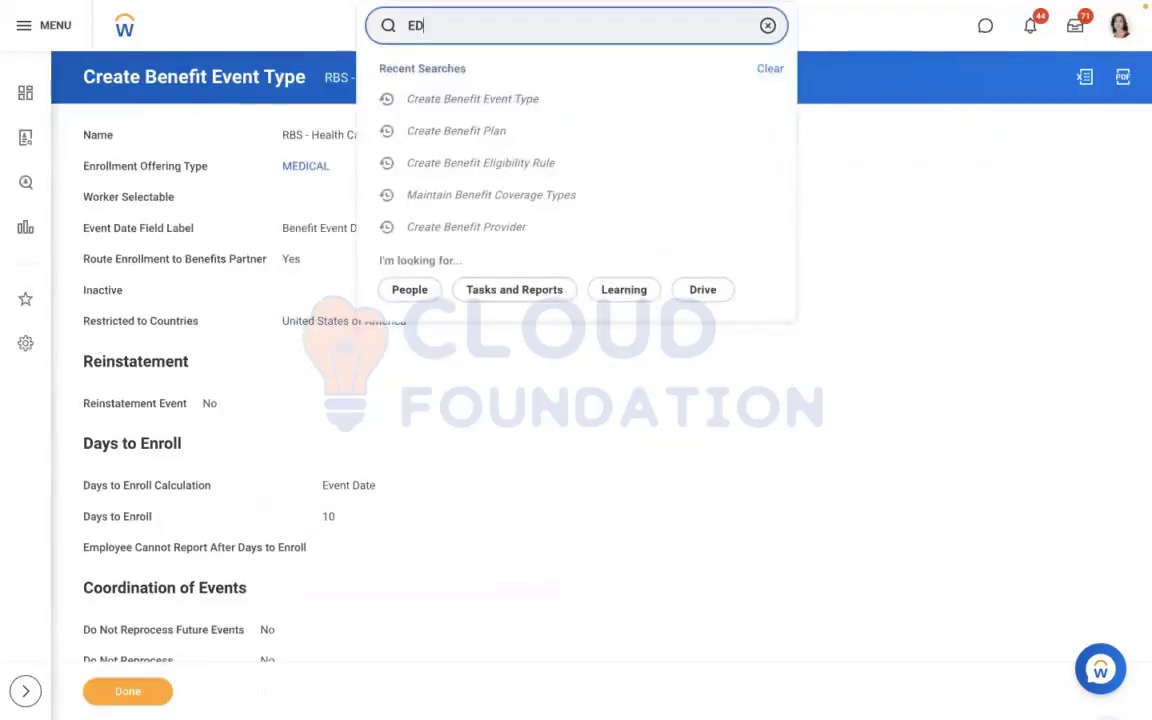
text(IT ENROLLMENT EVENT )
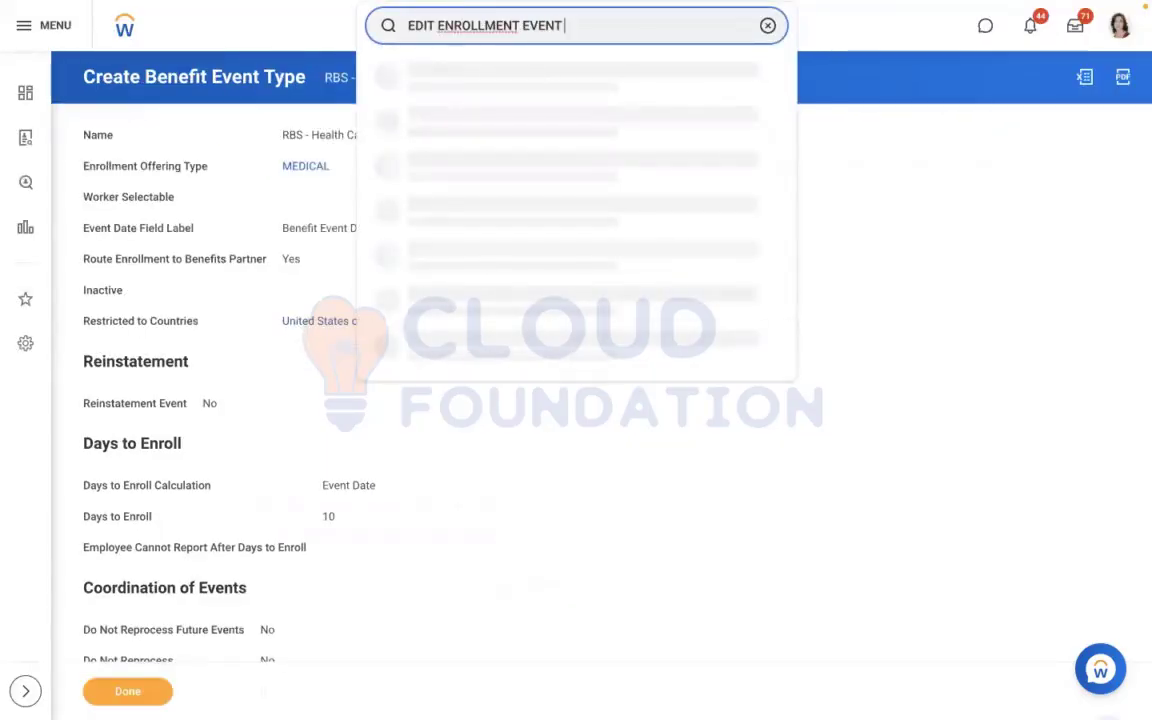
text(RULE)
key(Return)
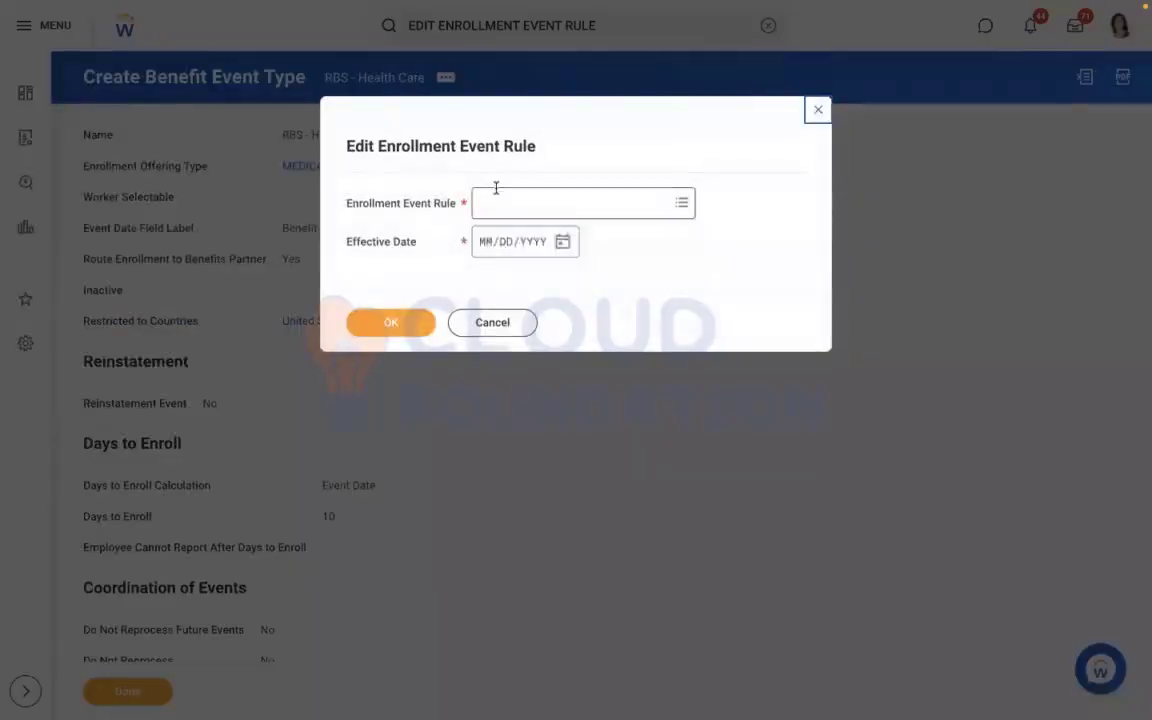
Open the US and Canada Enrollment Event Rule for editing with an effective date of 11/01/2022
click(496, 190)
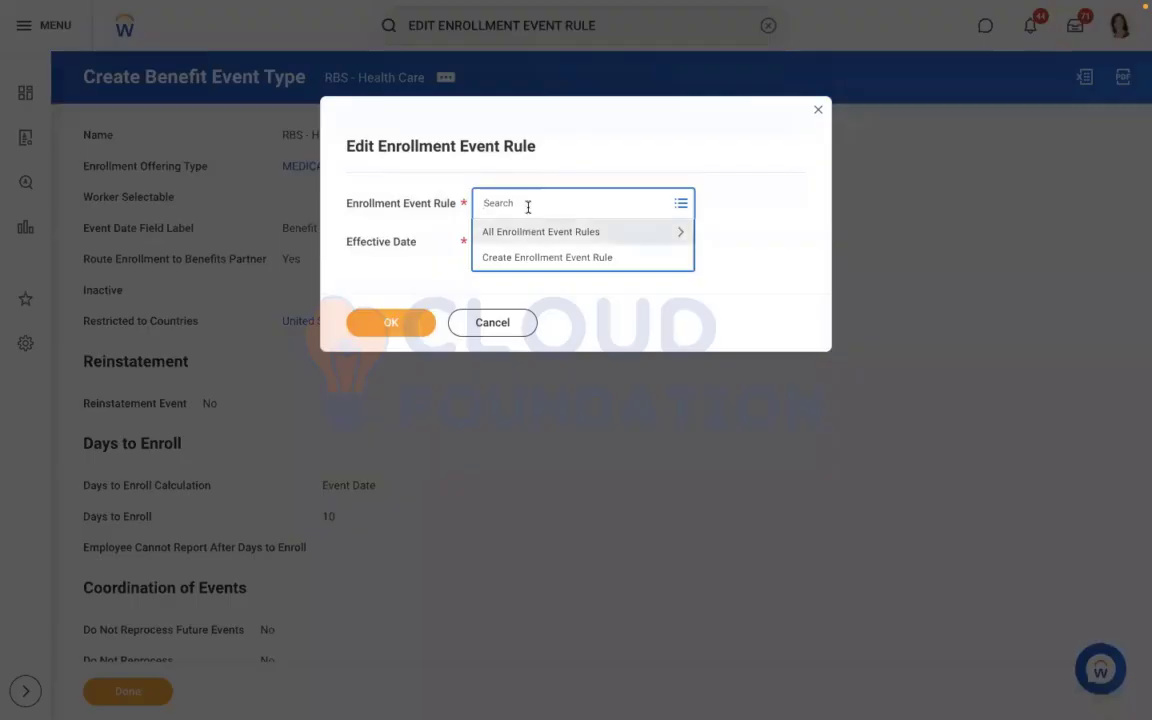
click(594, 231)
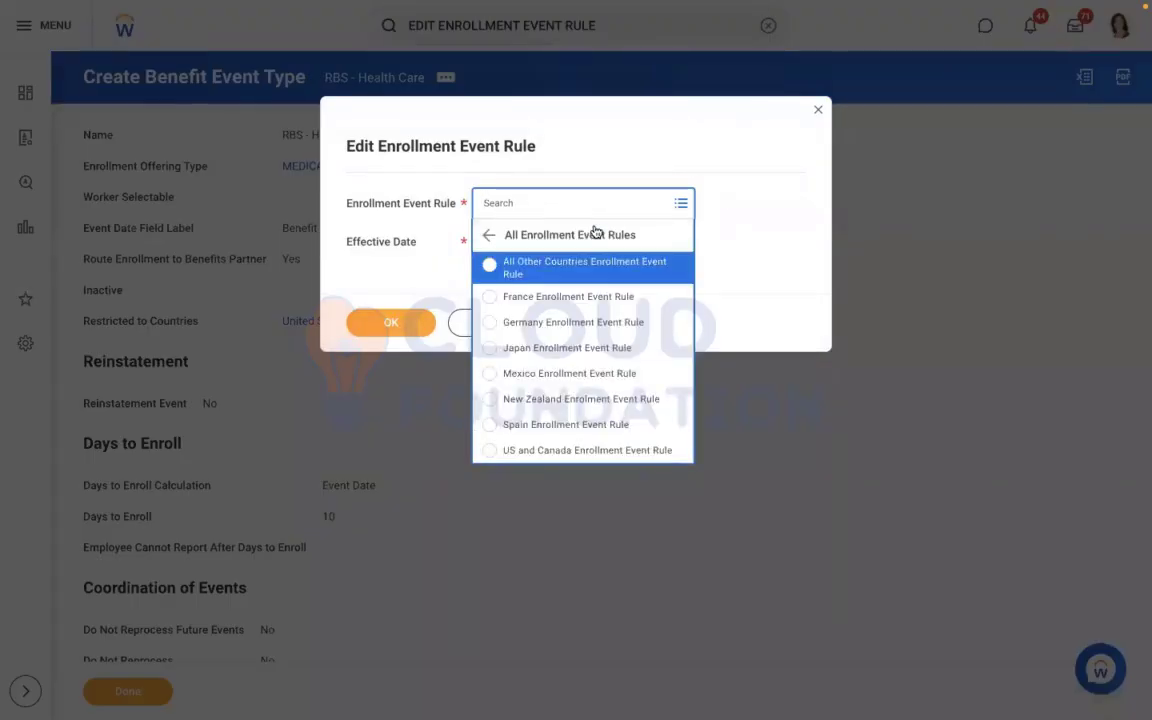
key(Up)
key(Return)
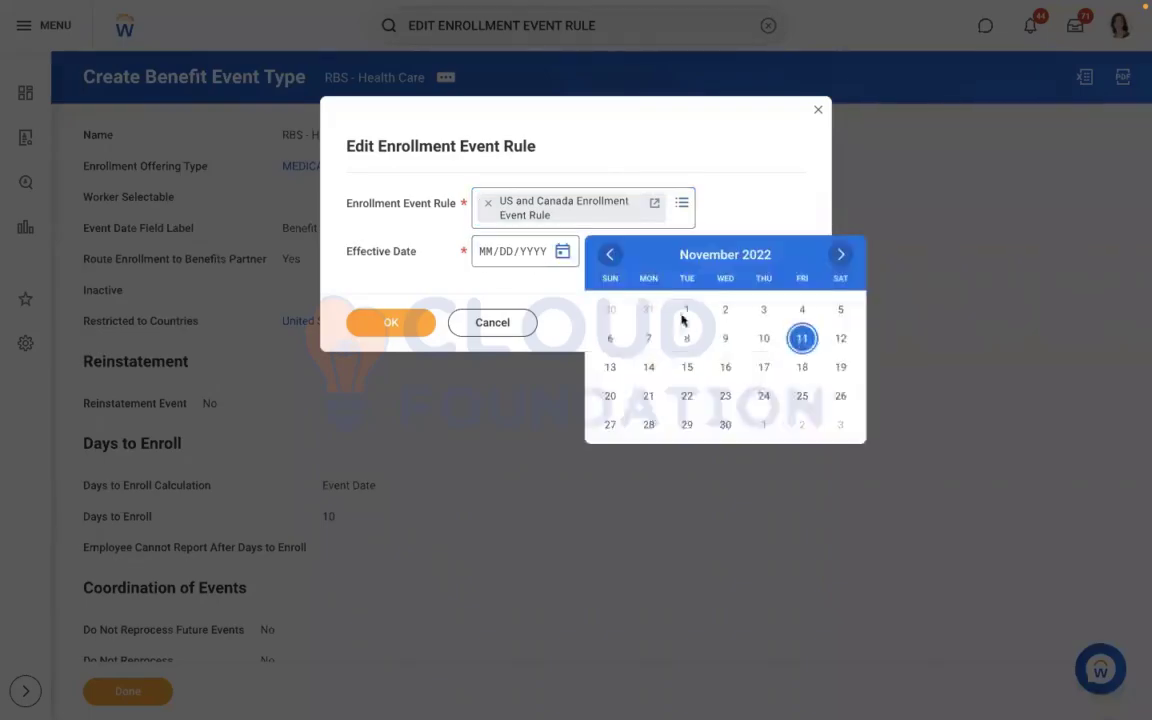
click(683, 316)
click(393, 333)
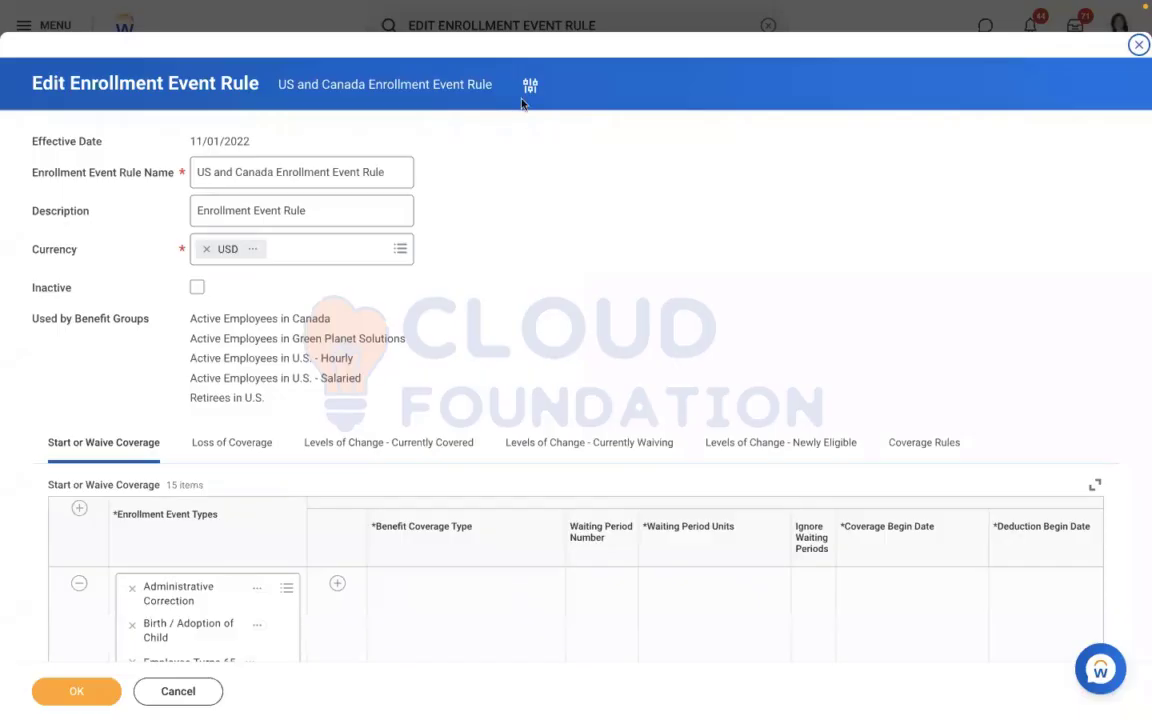
Change the effective date of the enrollment event rule edit to 01/01/2022 and reload the rule
click(529, 87)
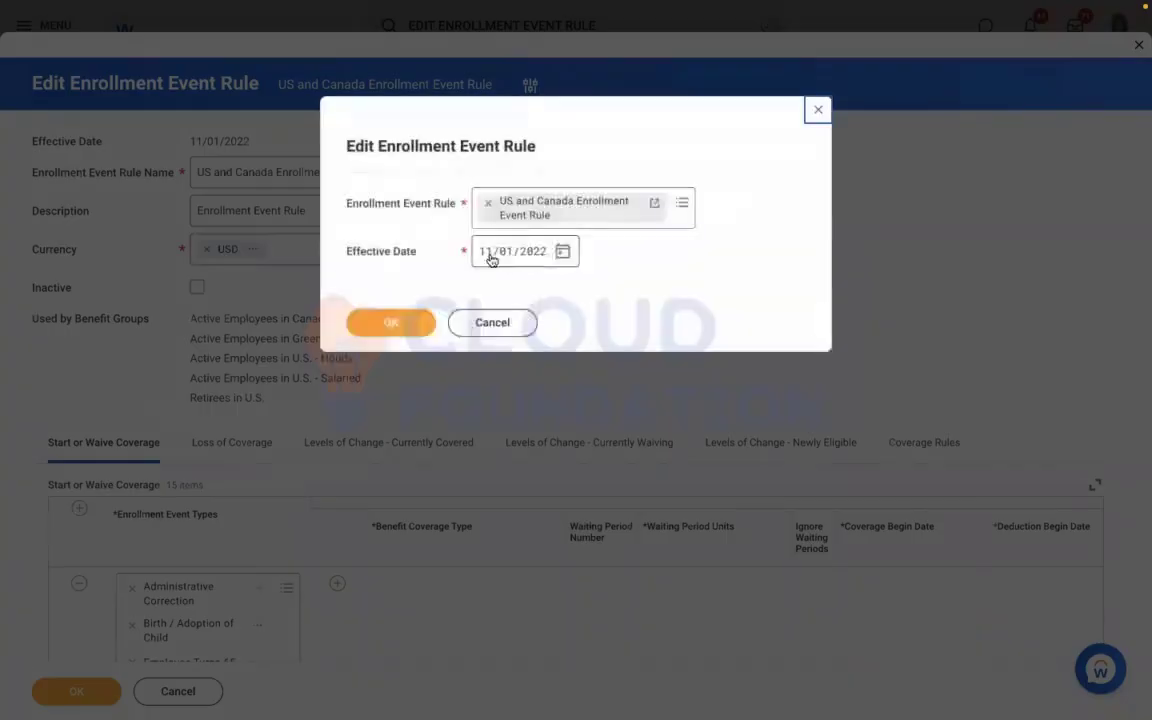
click(487, 255)
text(01/01/202)
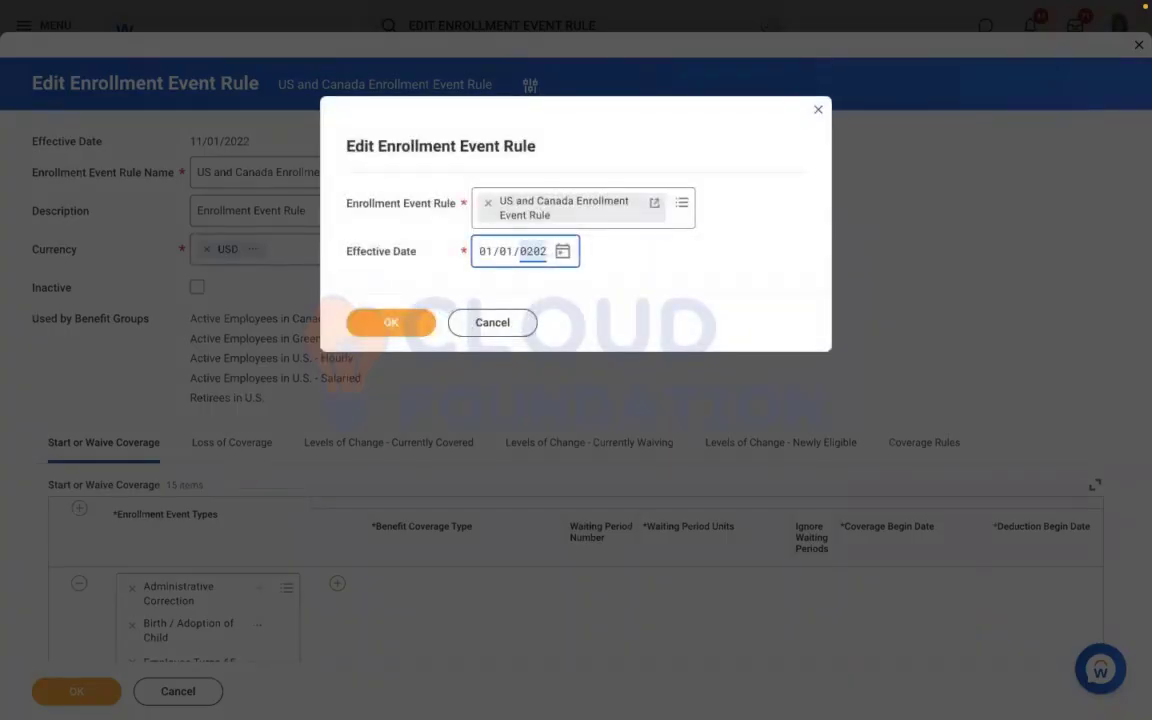
text(2)
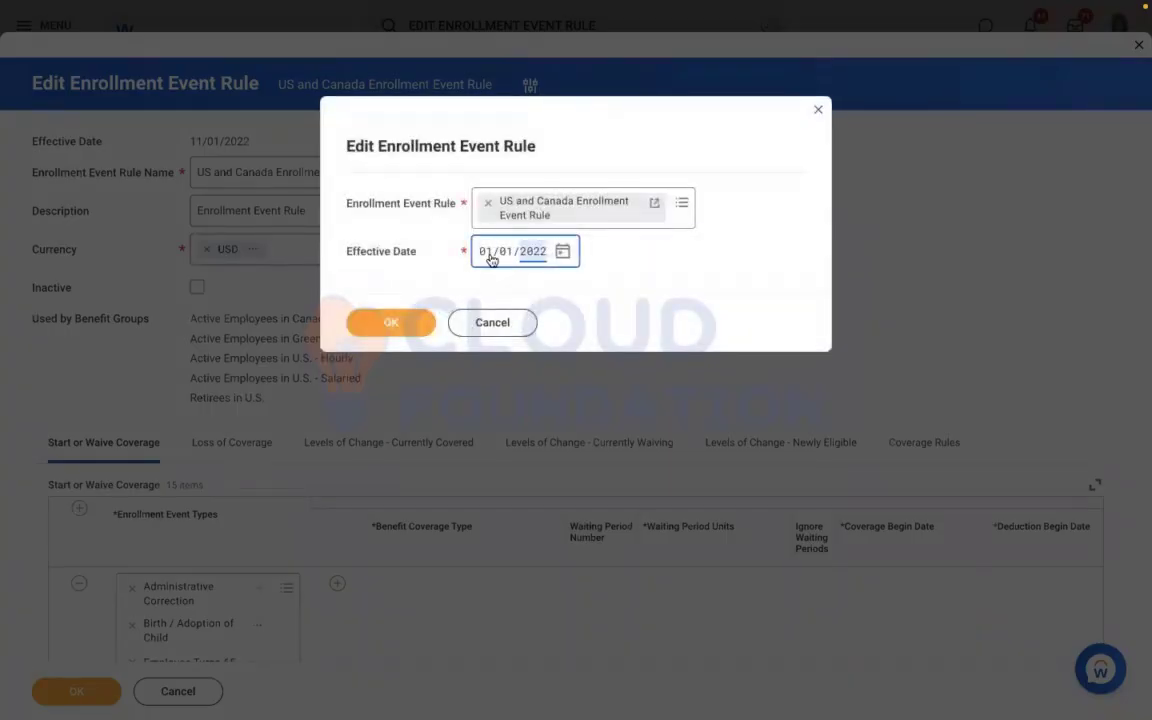
click(357, 333)
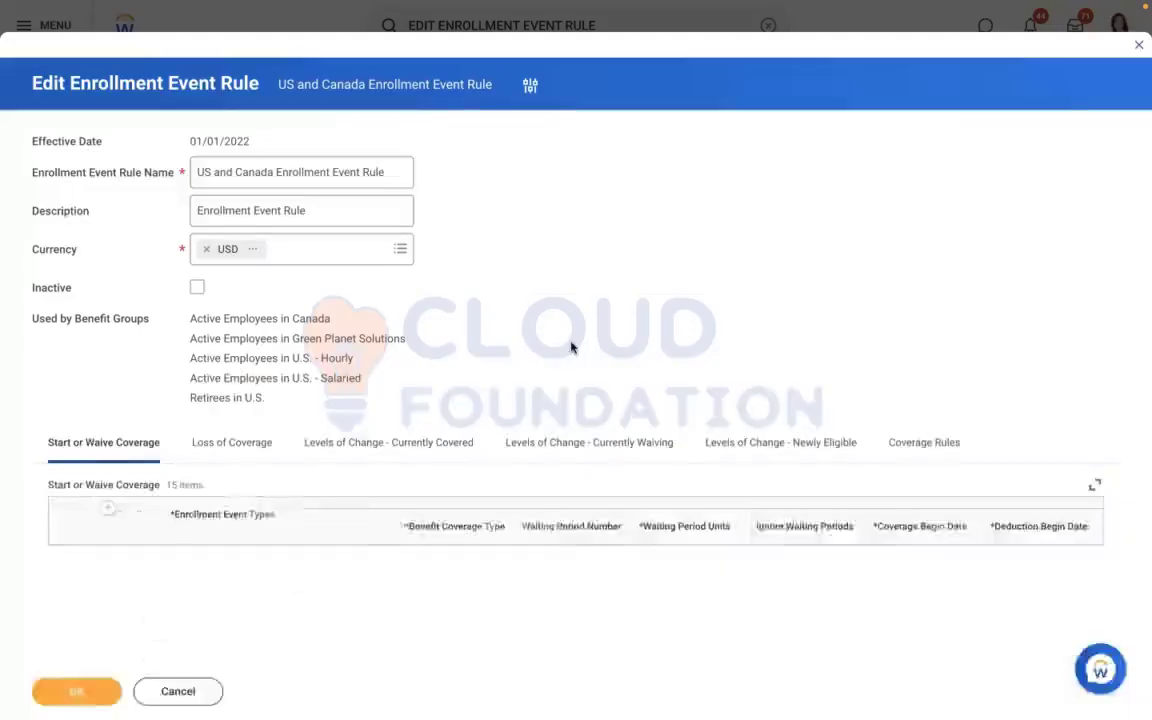
Add a Start or Waive Coverage row for the RBS - Health Care enrollment event type
scroll(138, 409, down, 2)
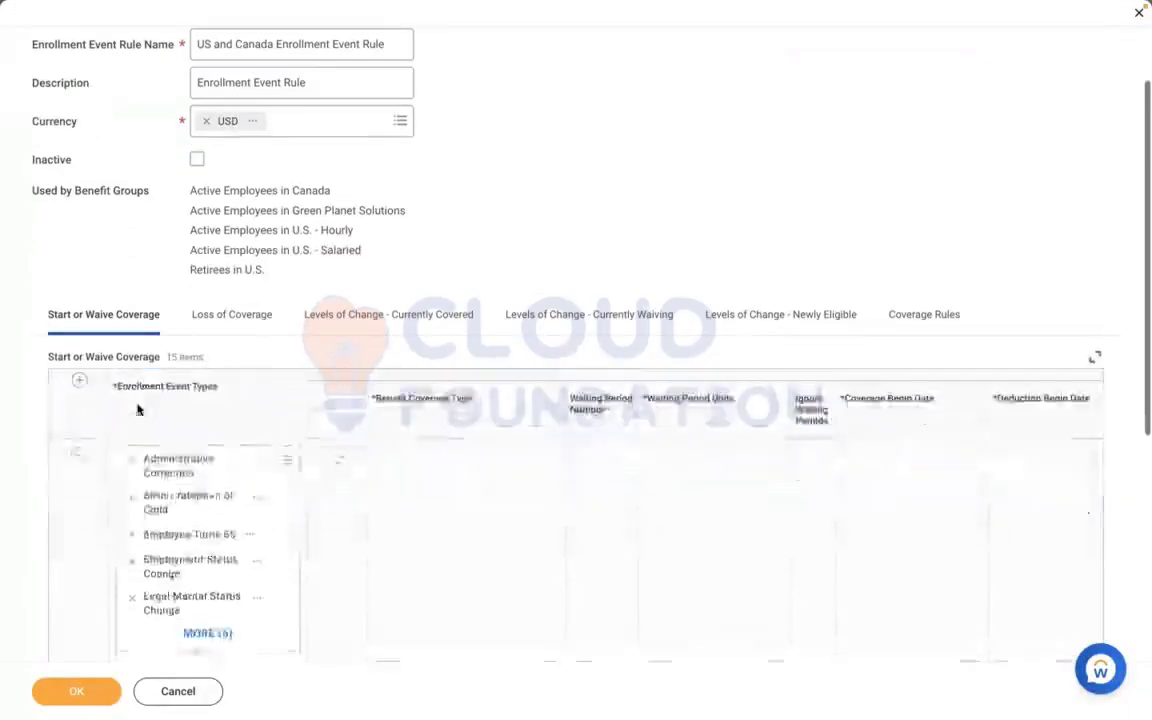
click(78, 380)
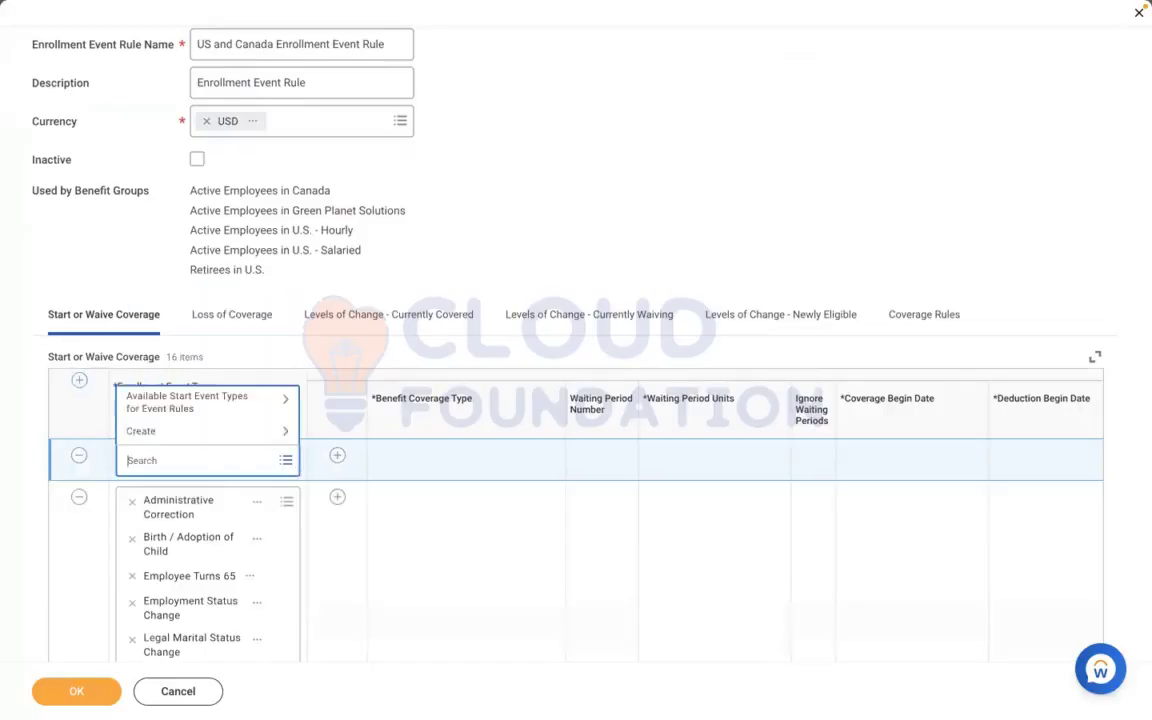
text(RBS)
key(Return)
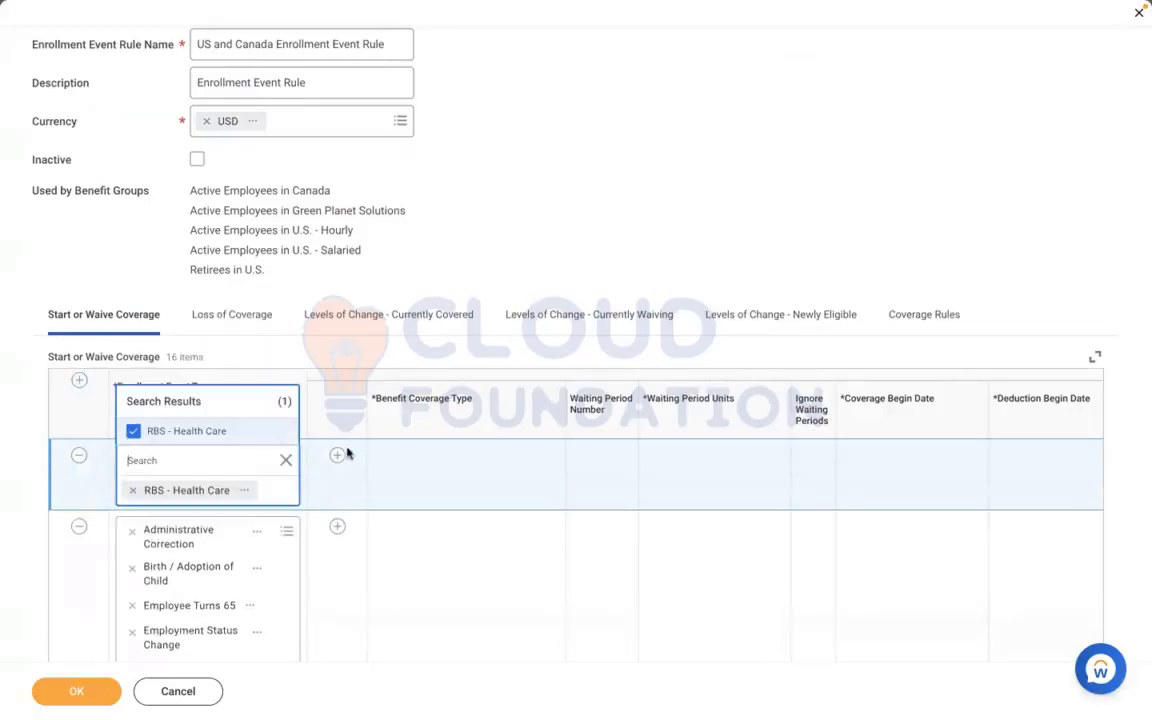
Add a coverage line under RBS - Health Care in Start or Waive Coverage with the benefit coverage type MEDICAL in capitals
click(335, 459)
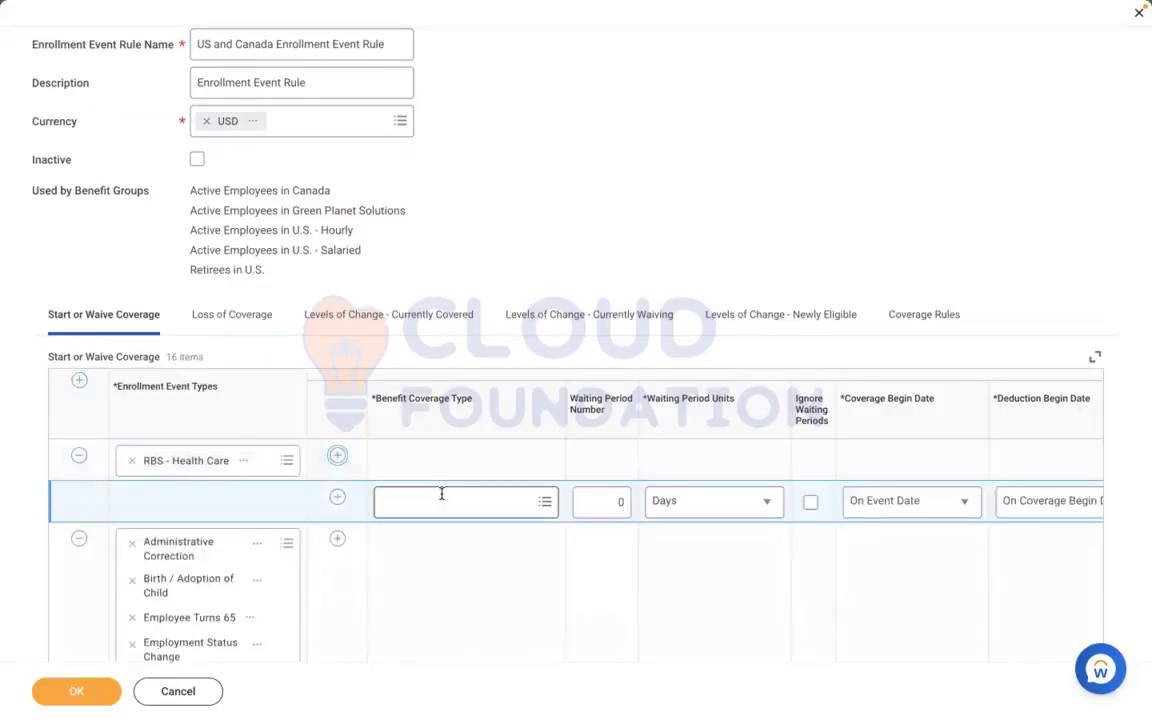
click(442, 497)
text(MEDICAL)
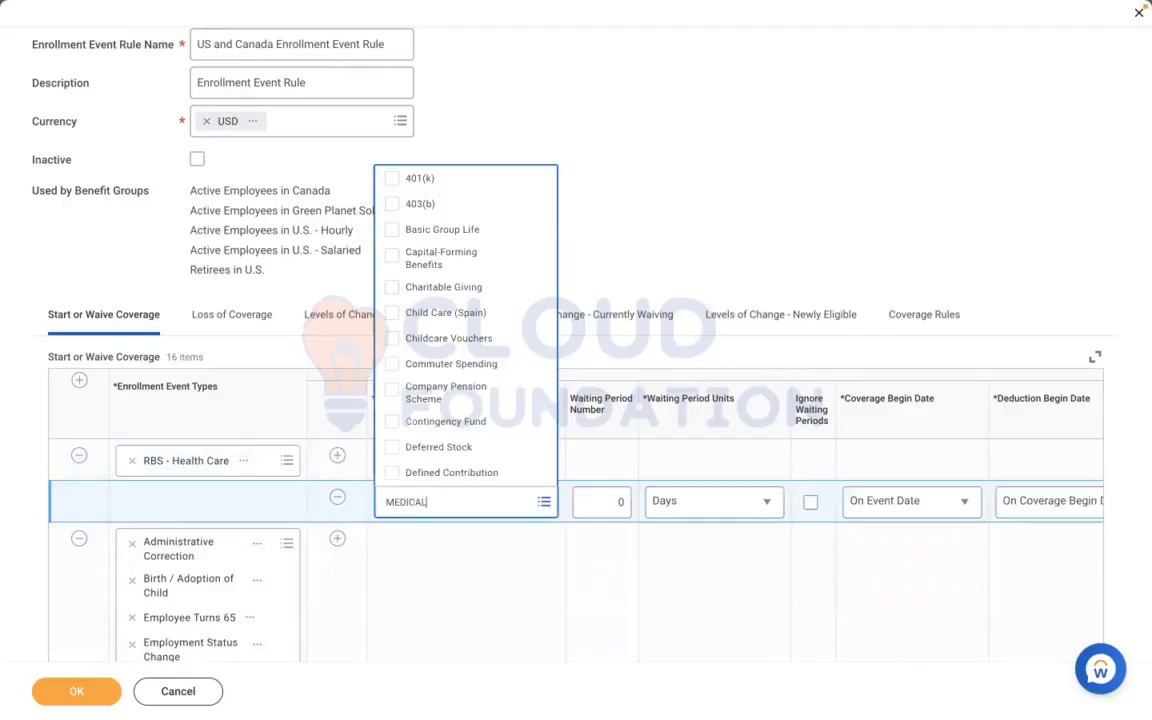
key(Return)
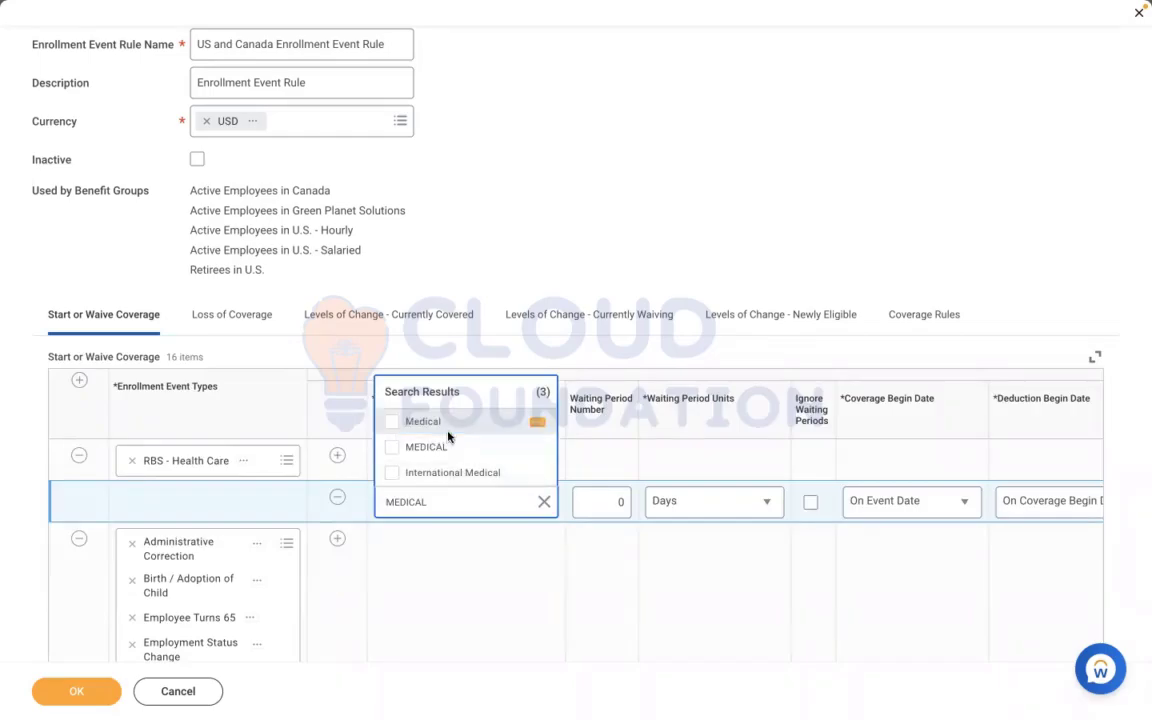
click(440, 446)
Add a row to the Coverage Rules with RBS - Health Care as its enrollment event type
click(913, 324)
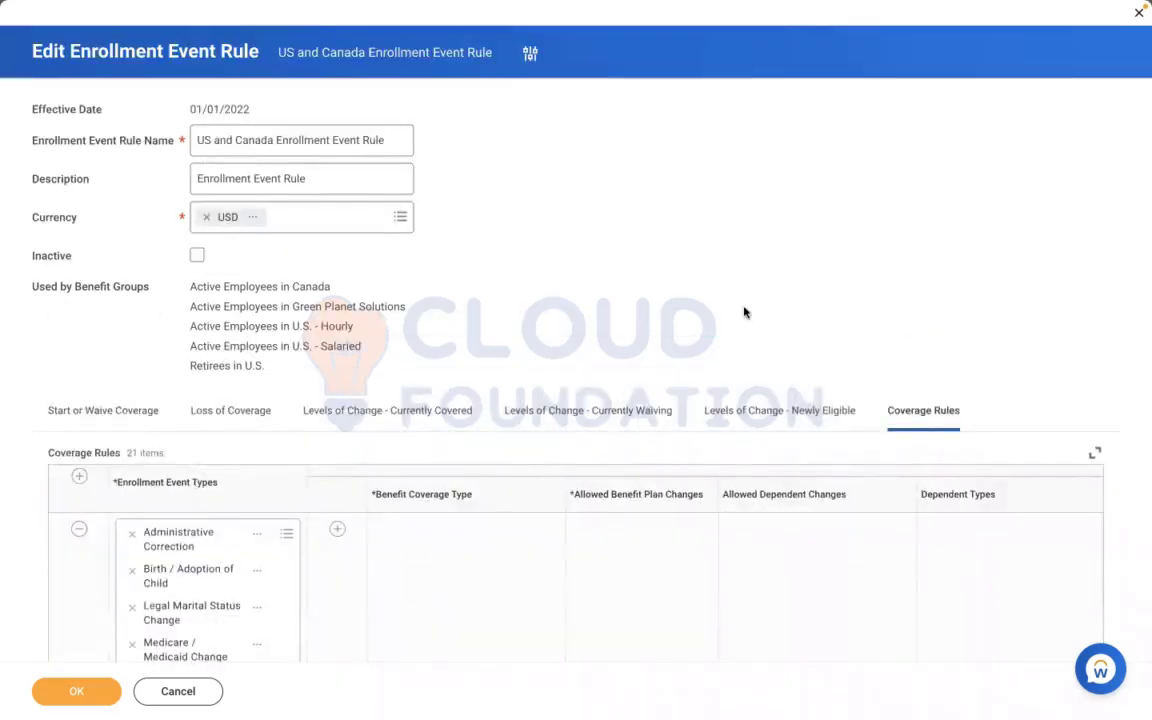
scroll(744, 313, down, 1)
scroll(746, 311, down, 2)
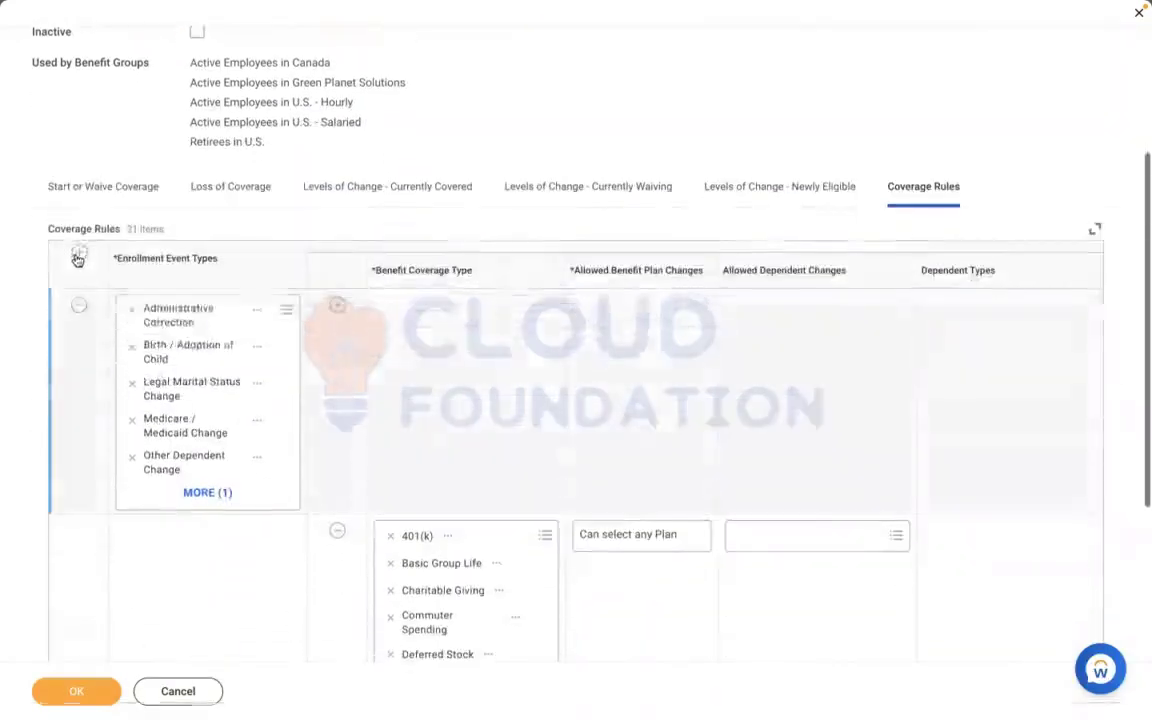
click(165, 311)
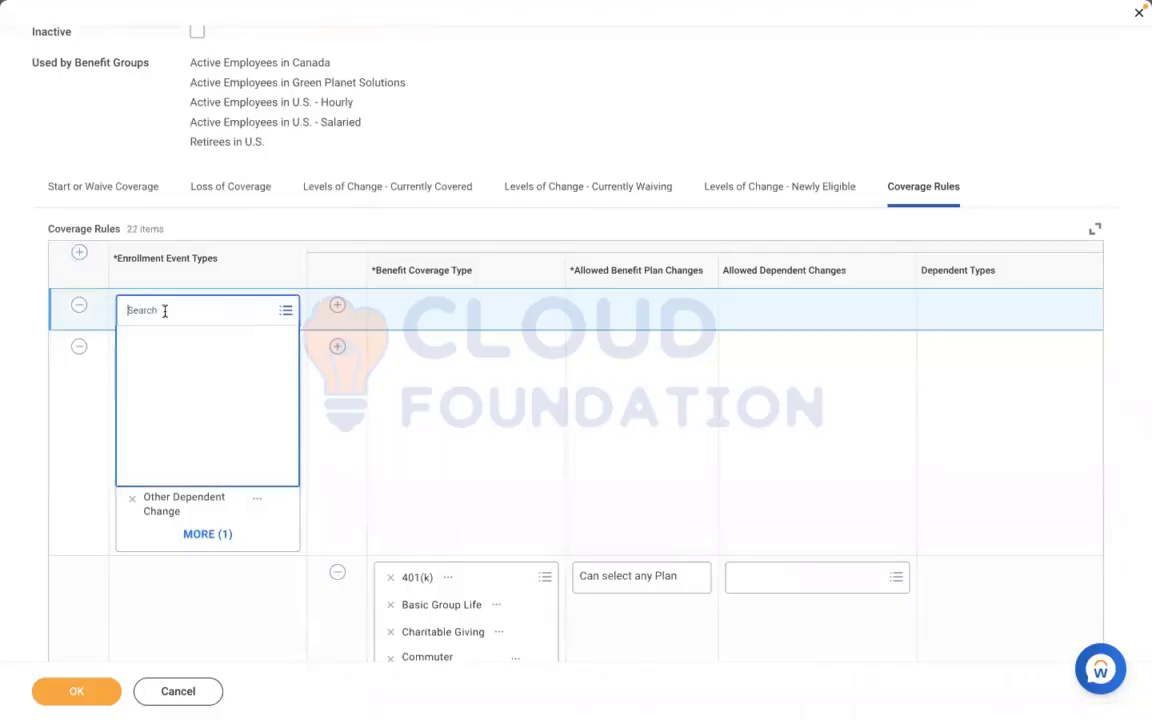
text(AMD)
key(BackSpace)
key(BackSpace)
key(BackSpace)
text(RBS)
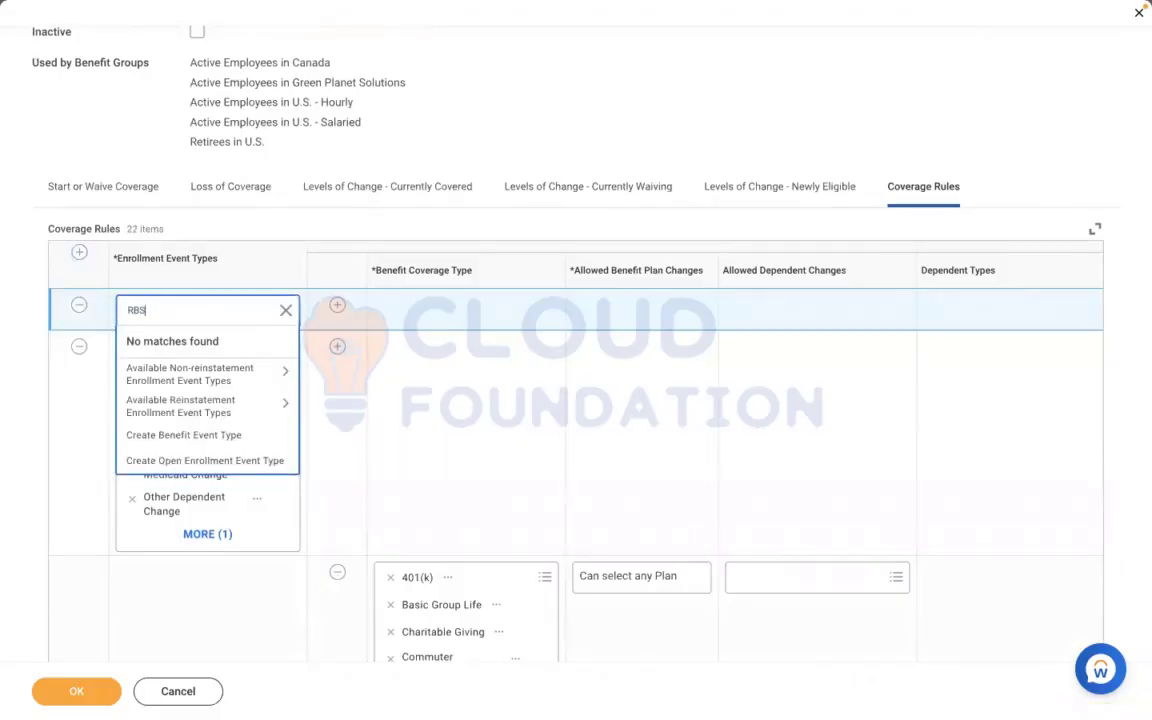
key(Return)
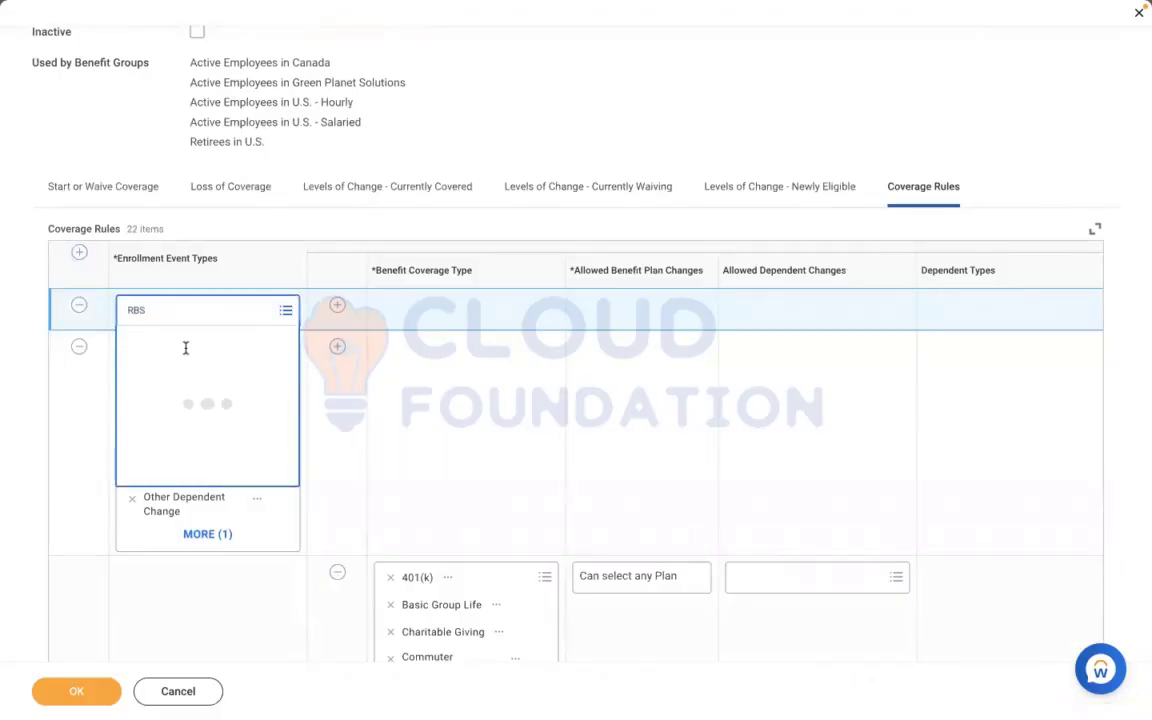
Add a coverage line under RBS - Health Care in Coverage Rules with the benefit coverage type MEDICAL in capitals
click(337, 305)
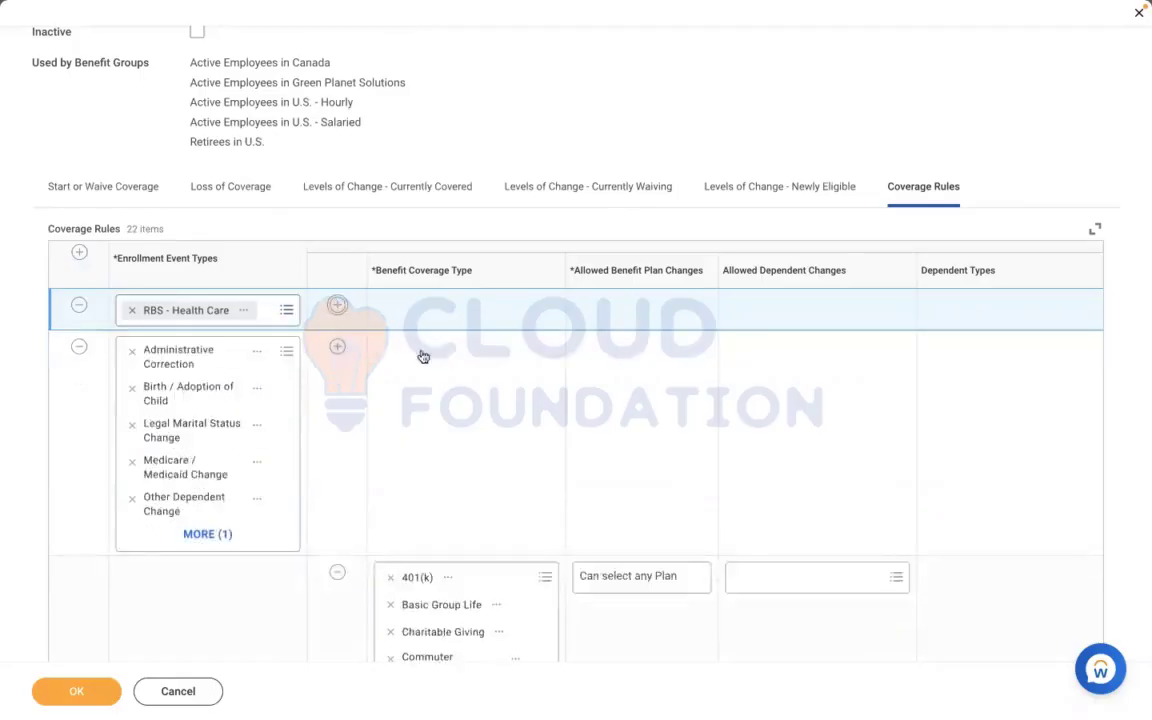
text(RBS)
key(Return)
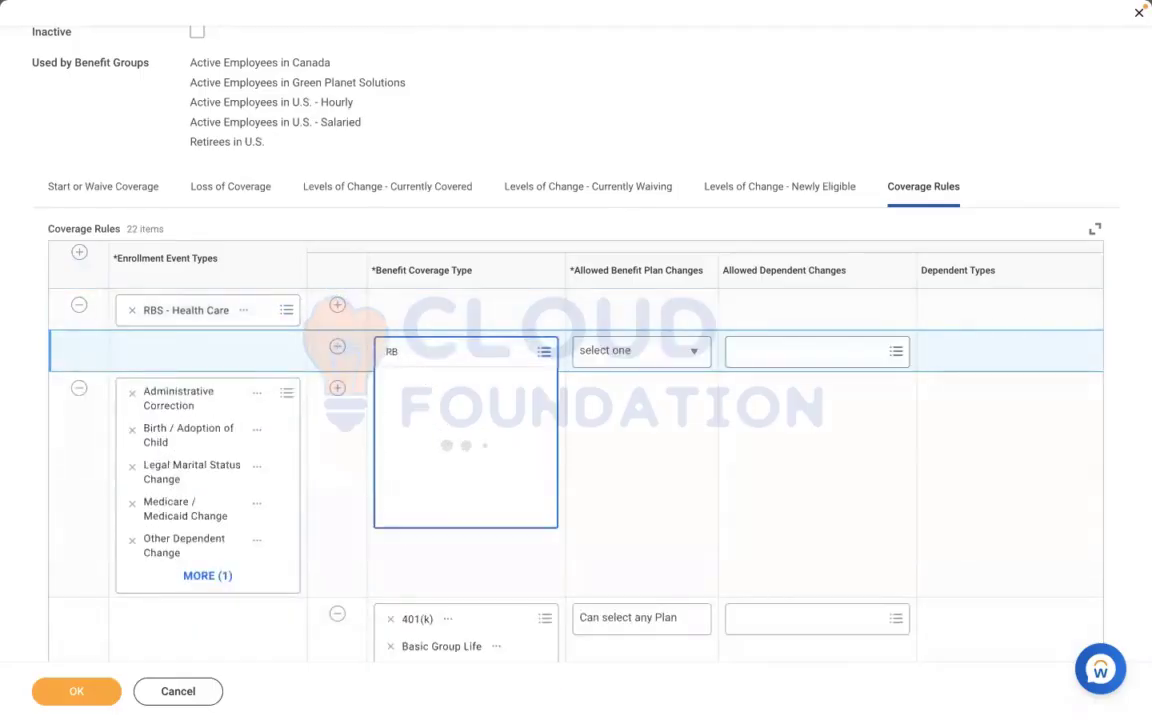
text(MEDICAL)
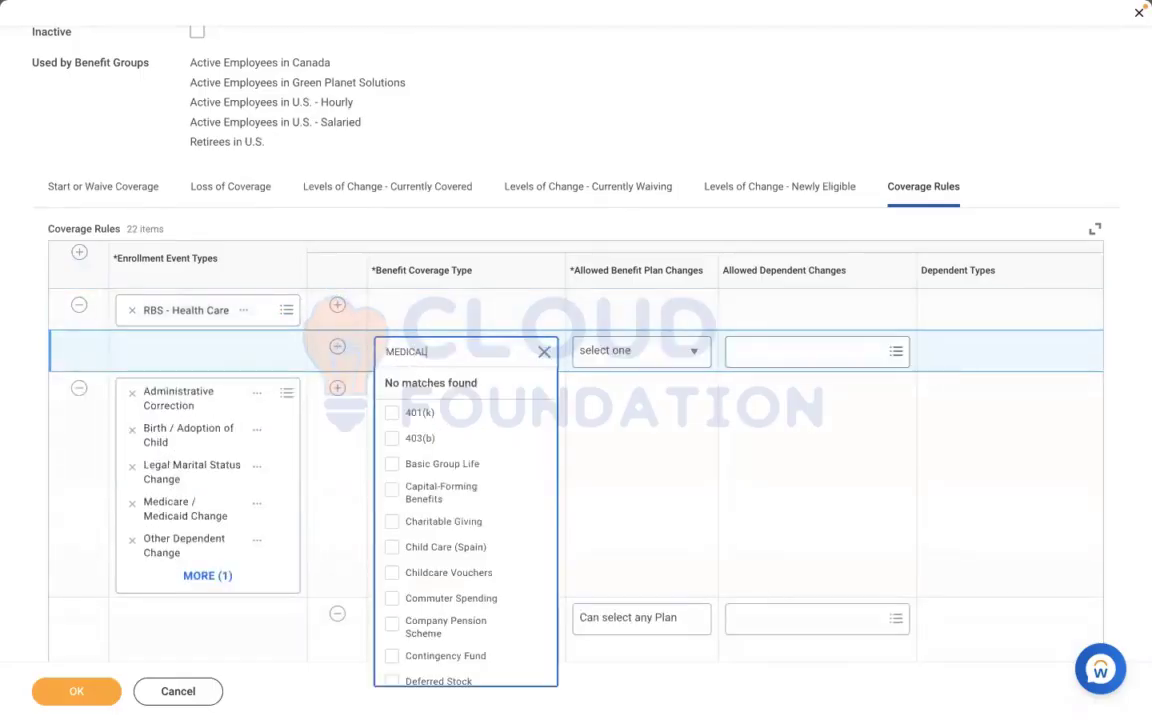
key(Return)
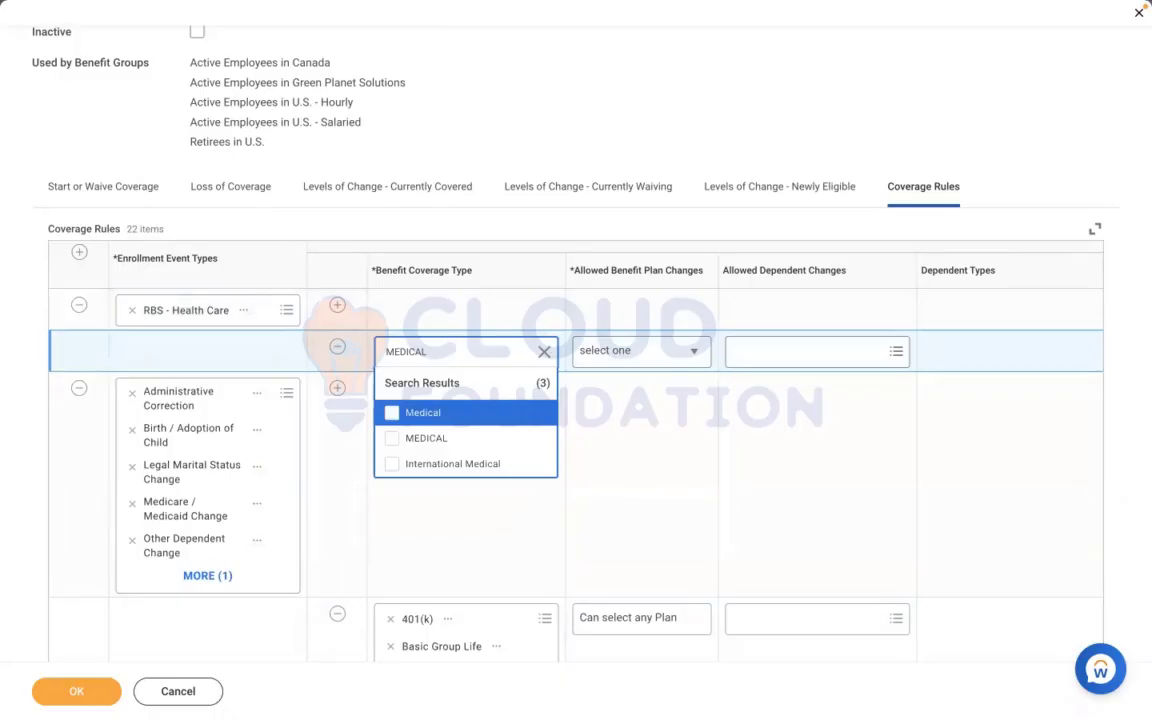
click(414, 439)
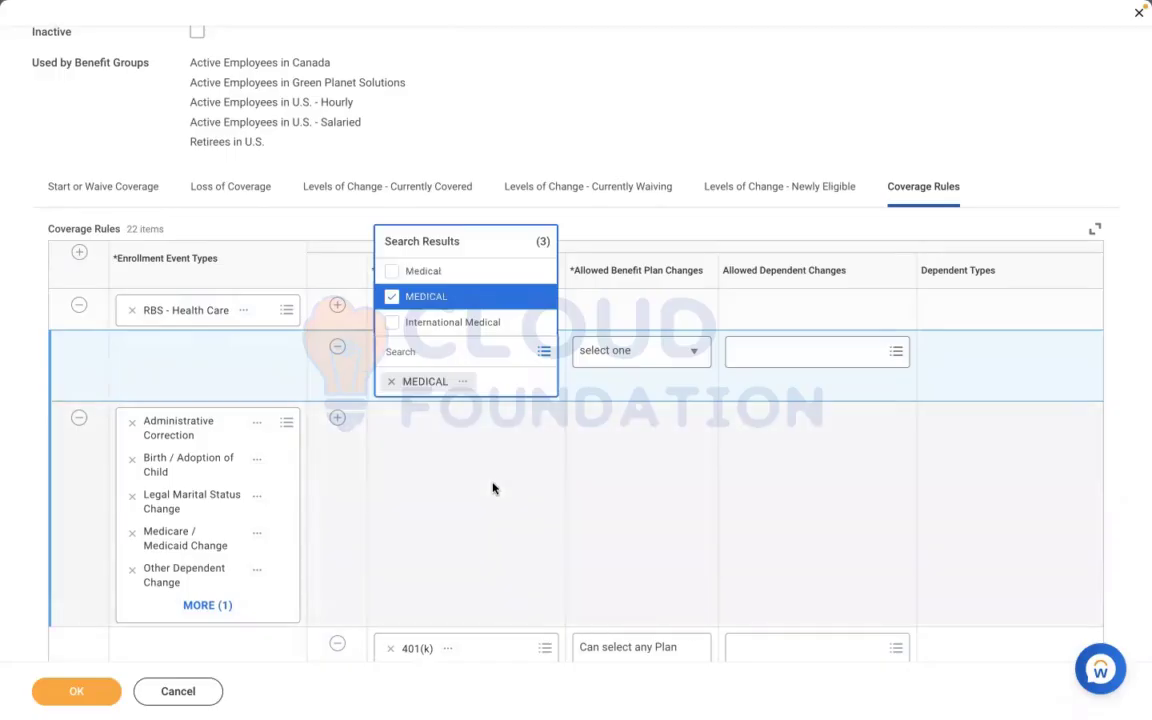
click(492, 488)
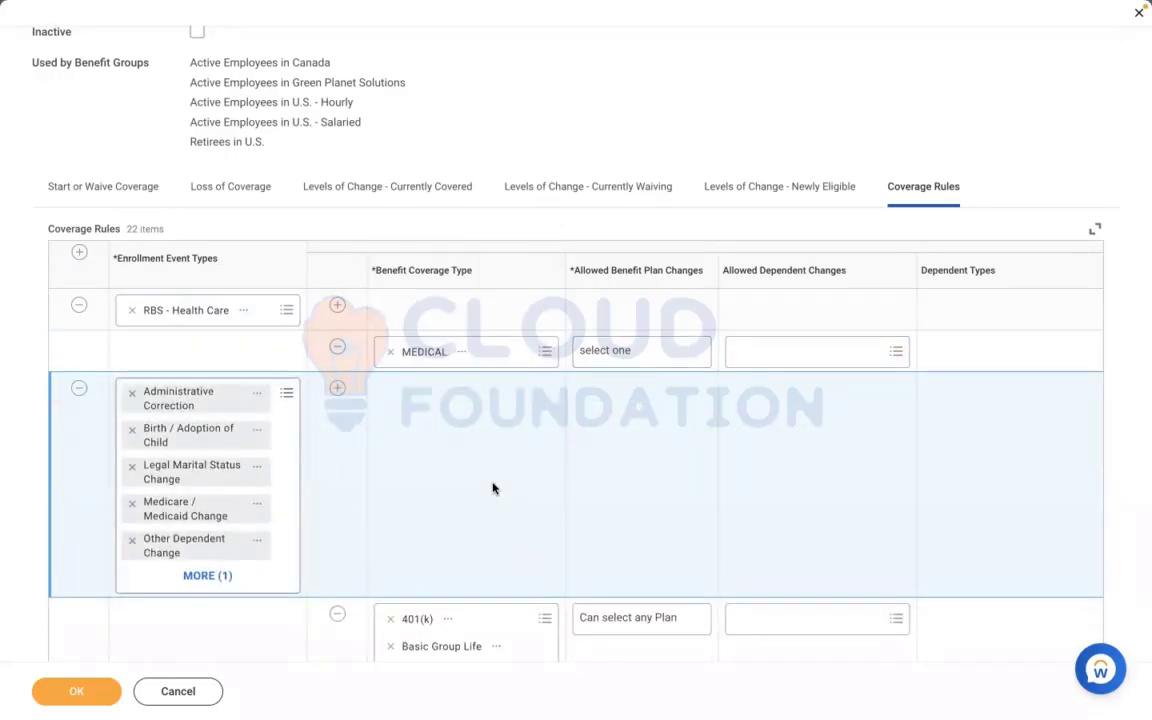
Show the complete list of enrollment event types in the existing Administrative Correction row of the Coverage Rules
scroll(492, 488, down, 1)
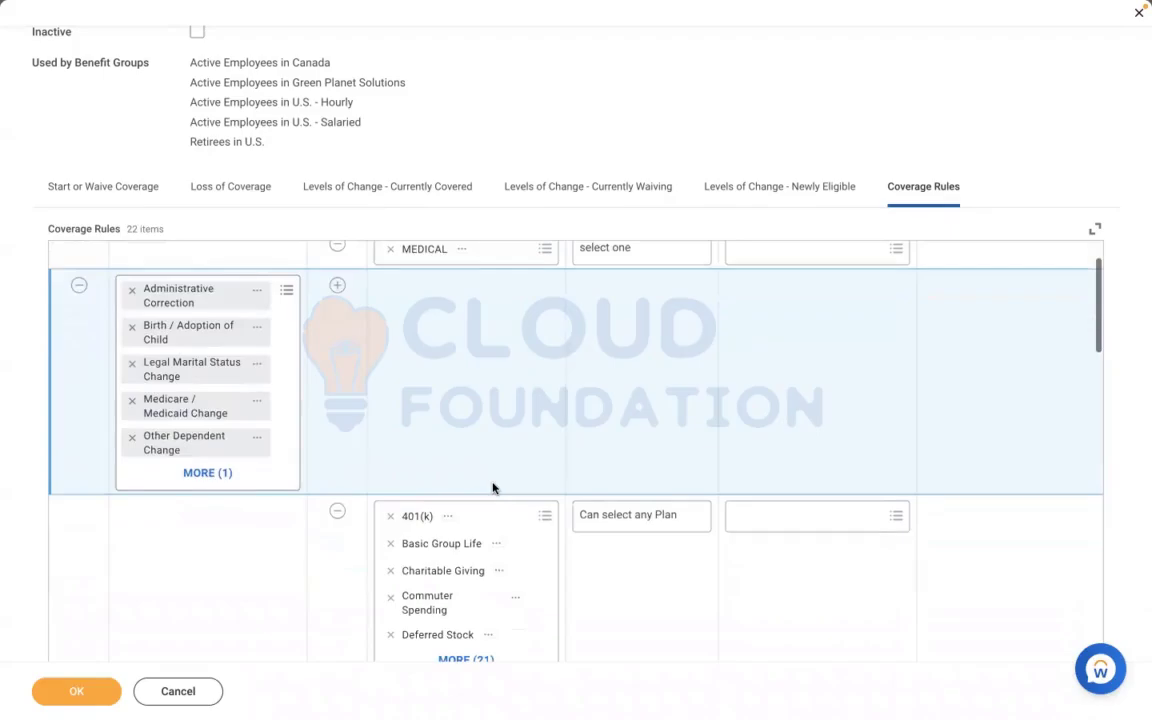
scroll(492, 488, down, 1)
scroll(492, 488, up, 1)
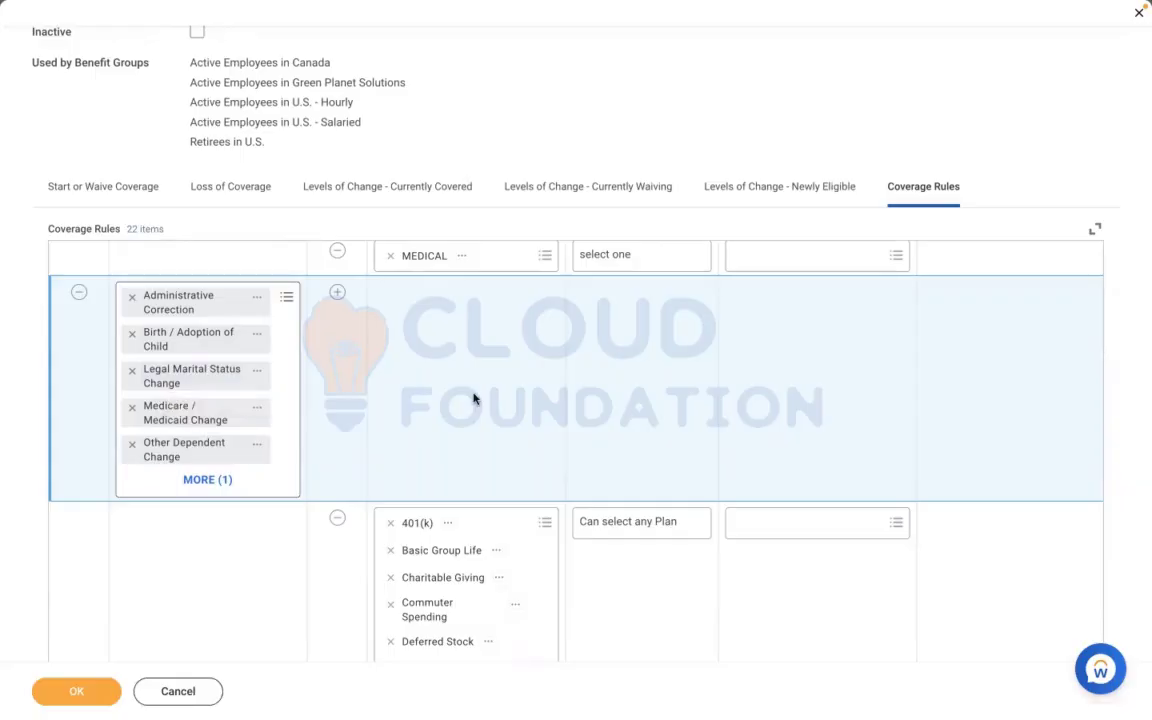
click(205, 480)
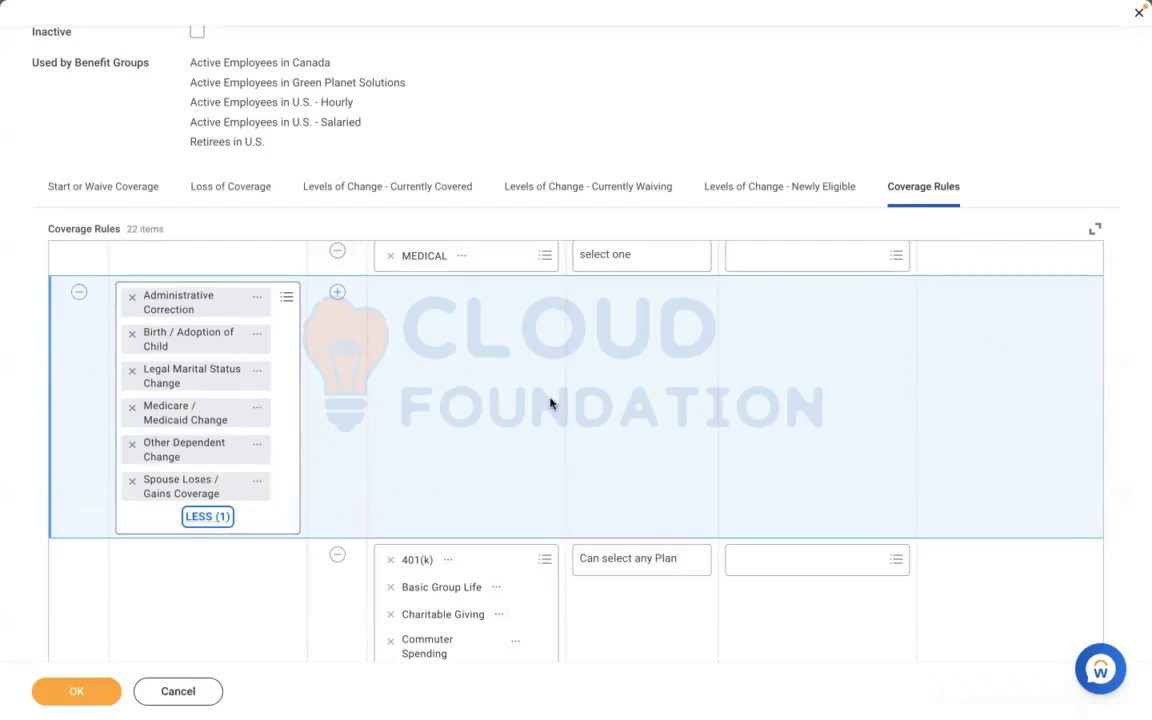
For the MEDICAL coverage rule, allow benefit plan changes with Can select any Plan and dependent changes with Additional Dependents Allowed
scroll(549, 403, right, 5)
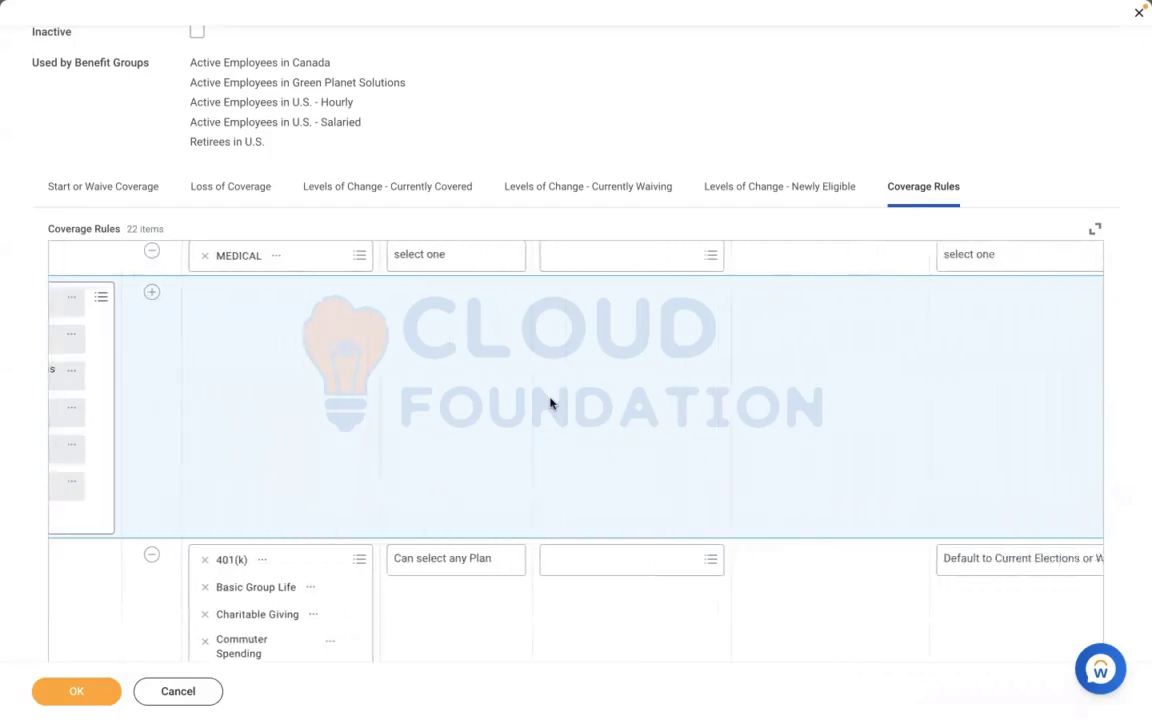
scroll(549, 403, up, 5)
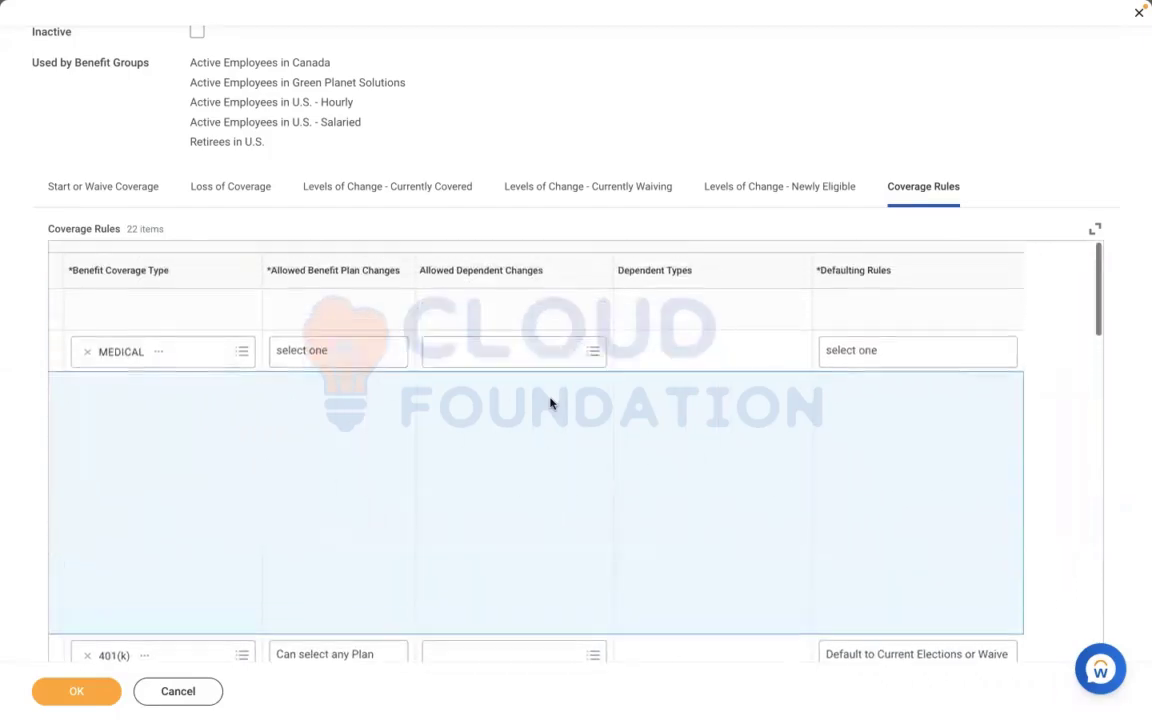
click(467, 377)
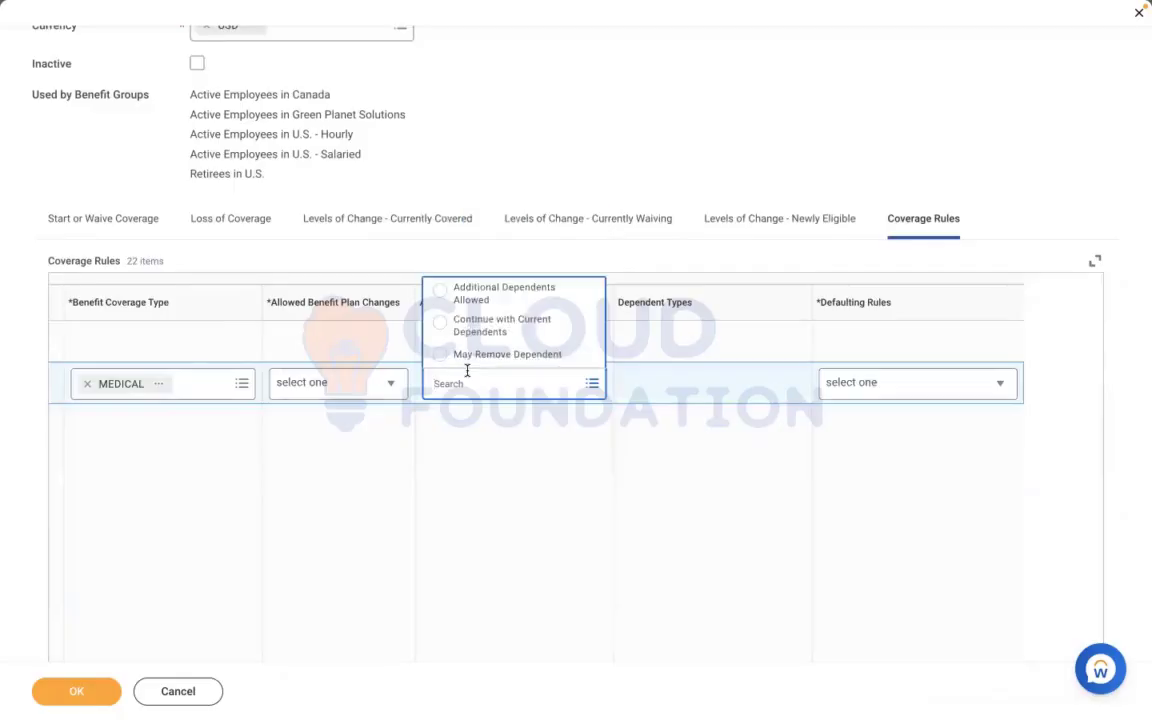
click(371, 383)
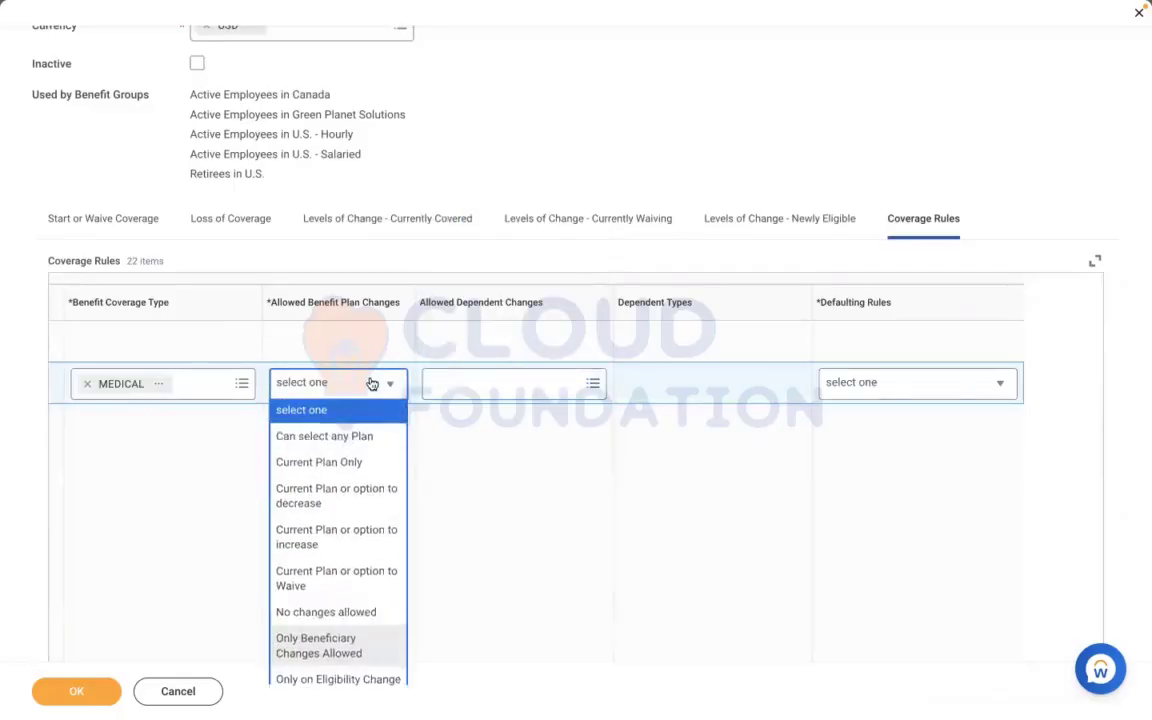
click(320, 440)
click(502, 383)
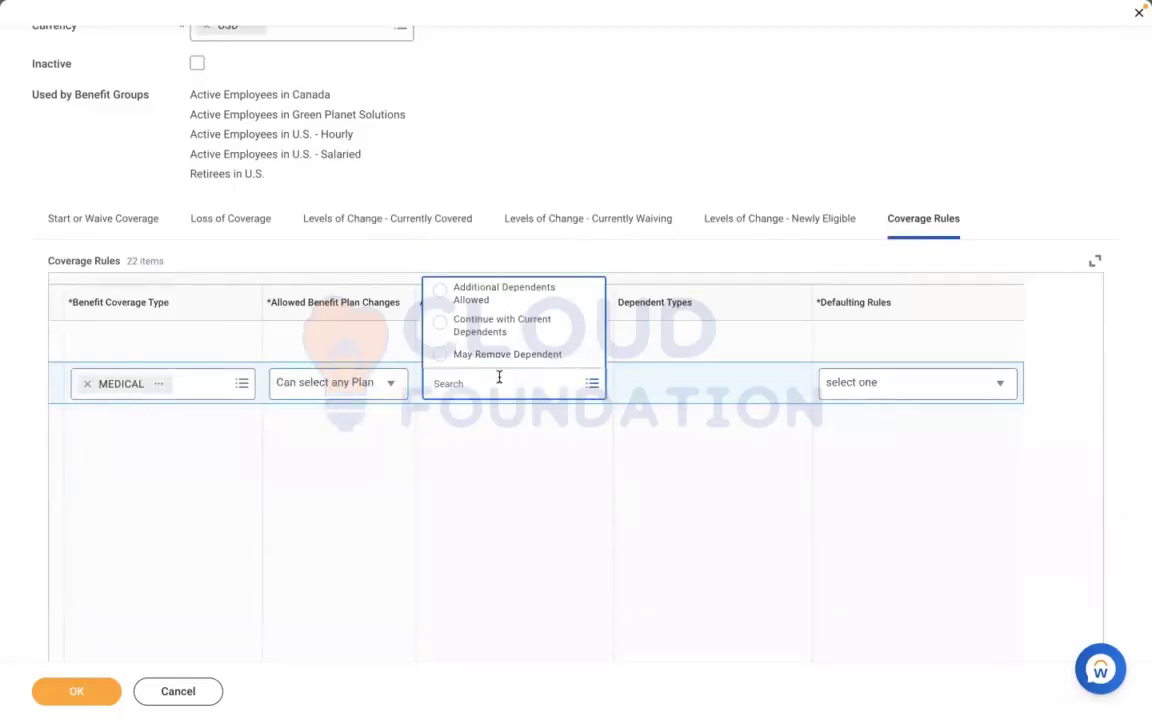
click(515, 296)
Choose Spouse, Child and Parent as the dependent types for the MEDICAL coverage rule
click(684, 388)
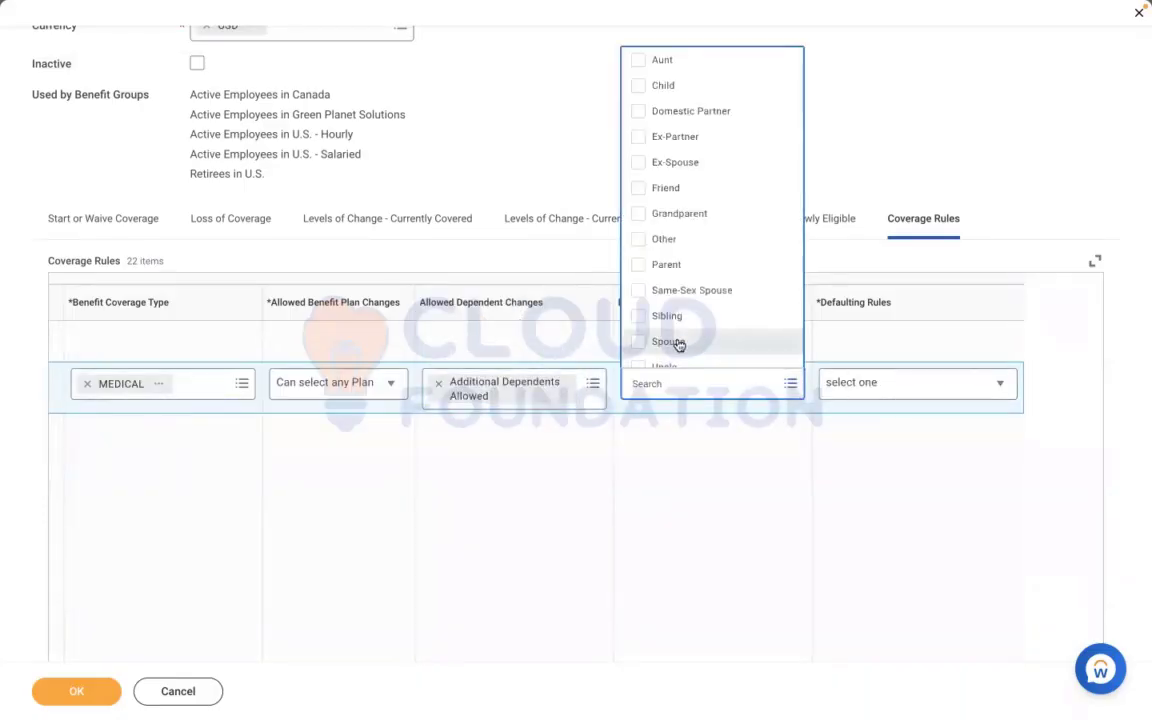
click(676, 343)
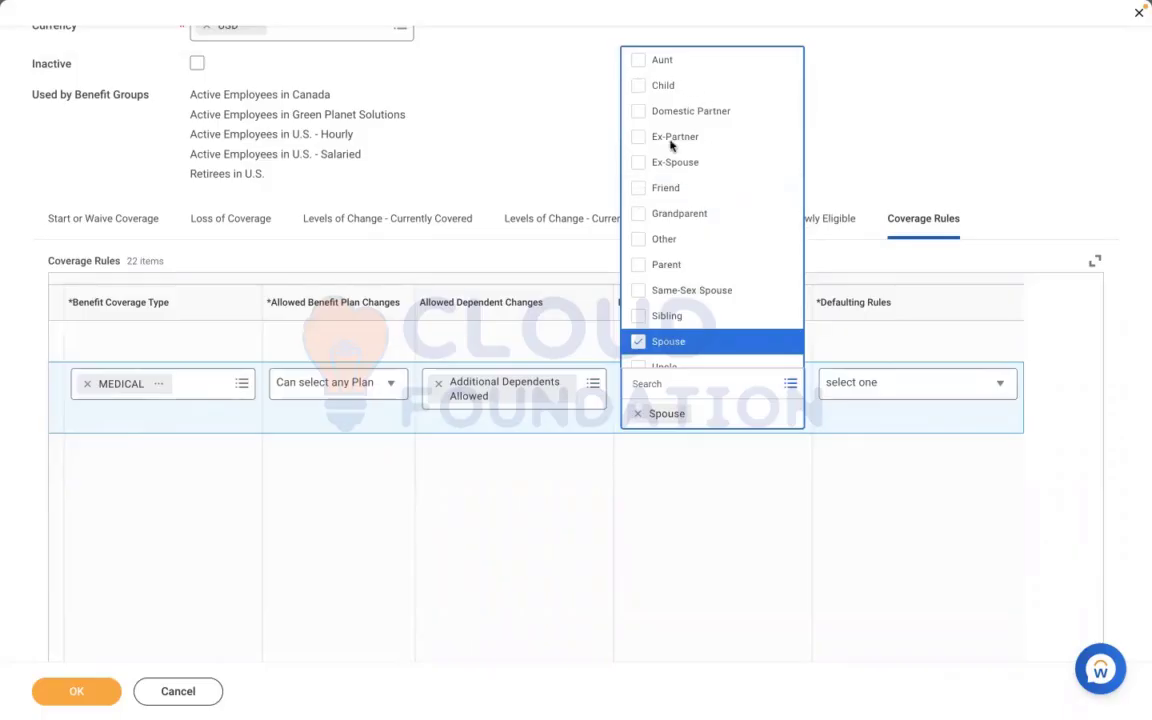
click(637, 86)
click(637, 86)
click(637, 86)
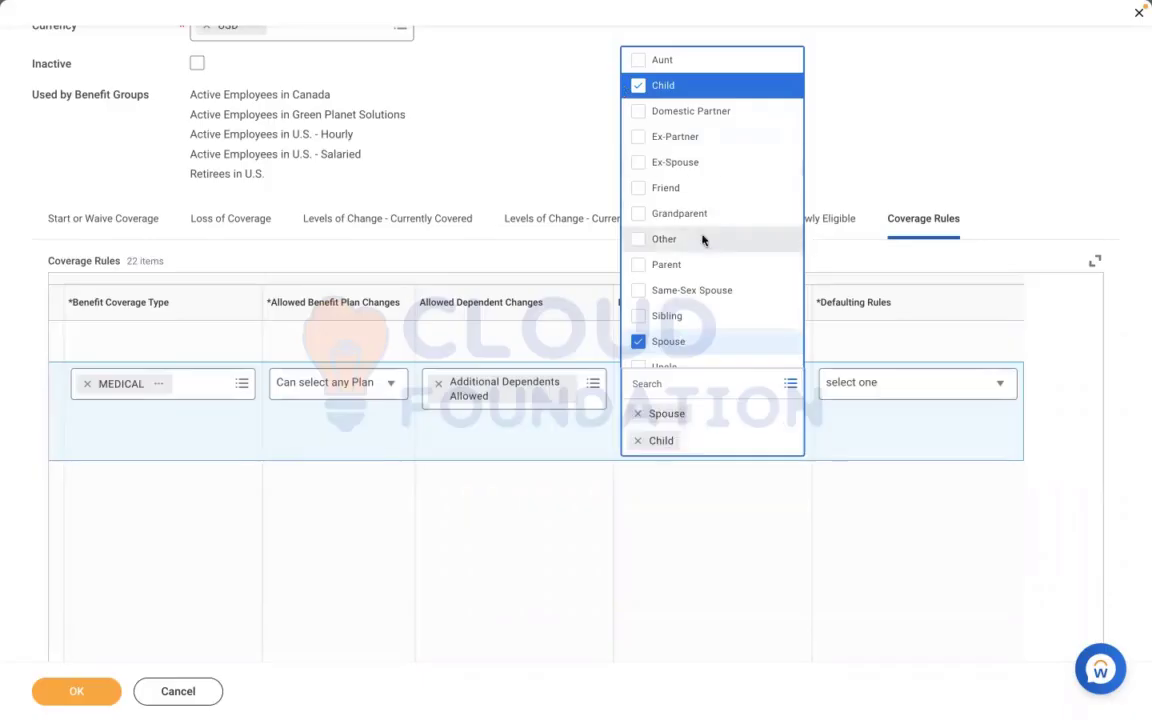
click(637, 265)
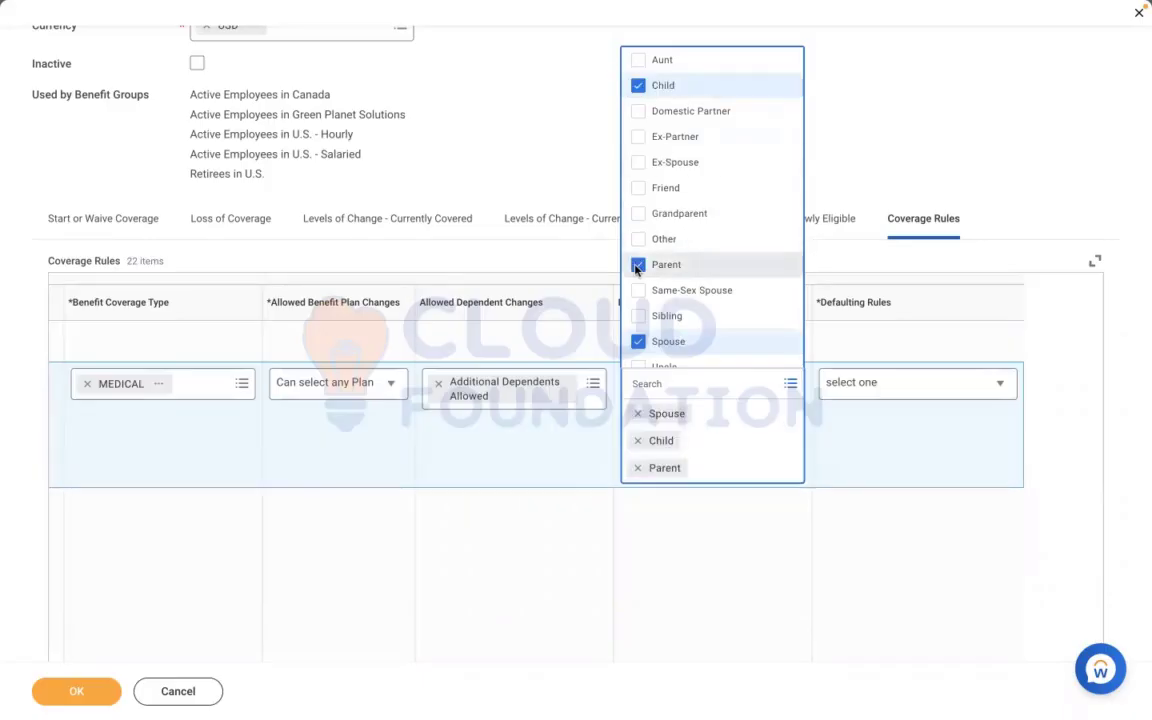
click(879, 581)
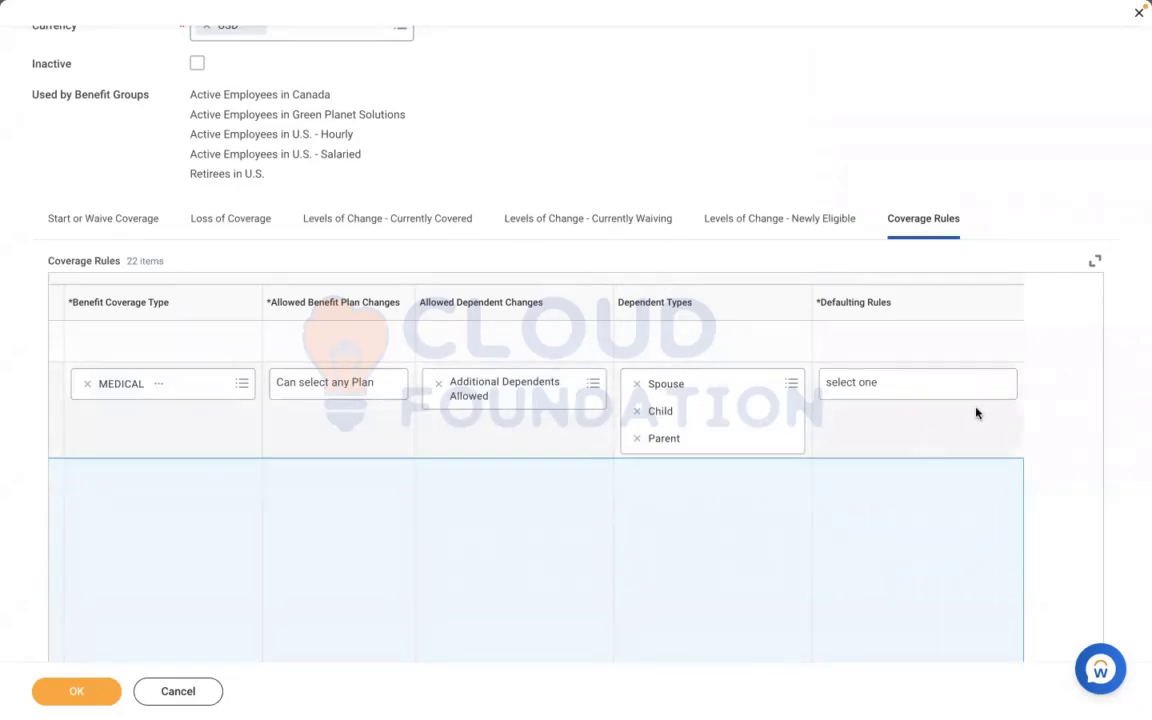
Set the MEDICAL line's defaulting rule to Default to Current Elections, Priority Coverage or Waive and submit the enrollment event rule
click(923, 382)
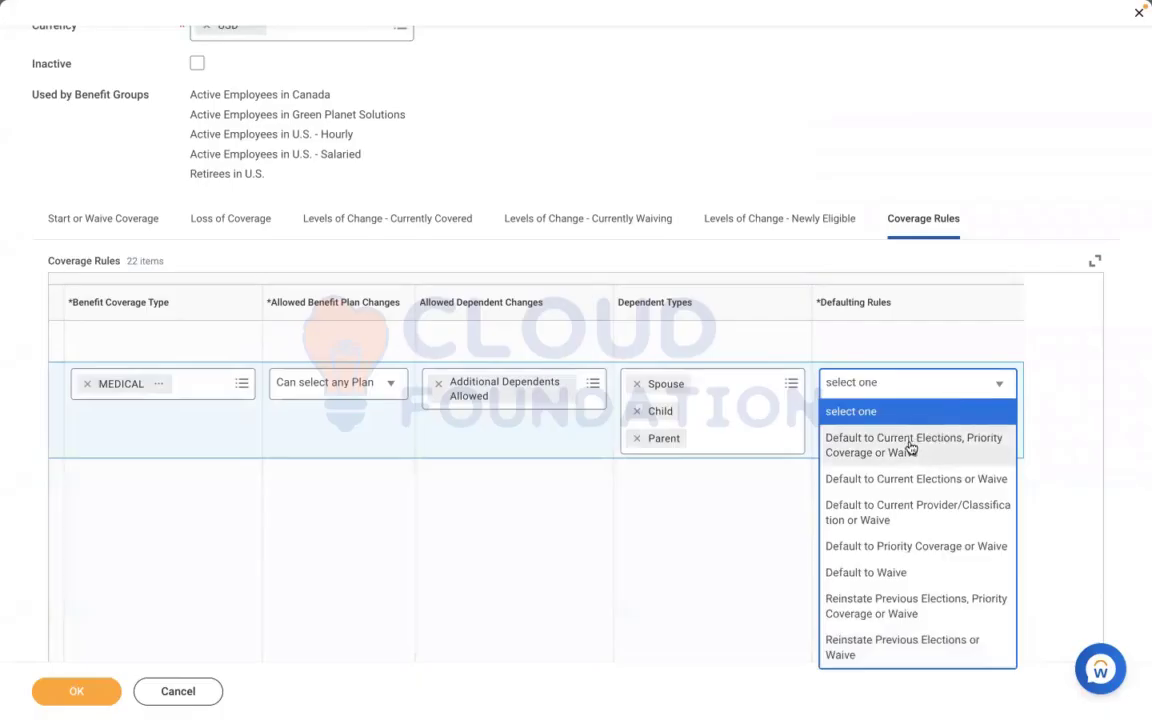
click(911, 448)
click(77, 691)
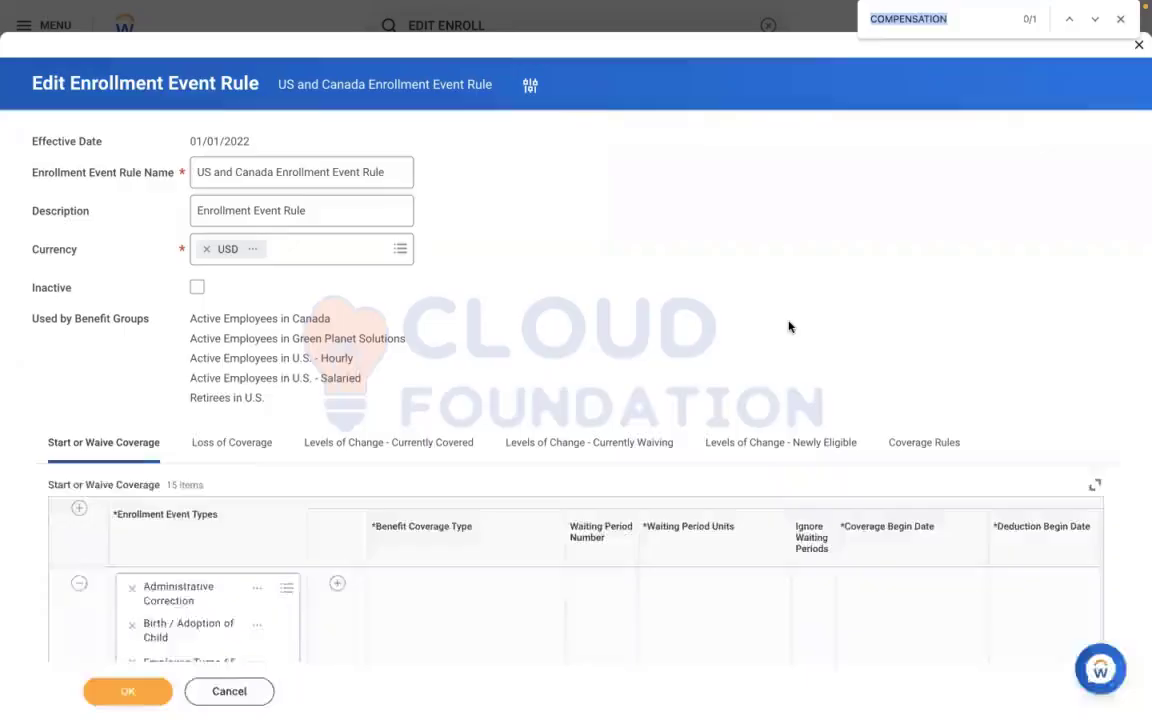
Search the Edit Enrollment Event Rule page for RBS and check the Start or Waive Coverage grid
text(RBS)
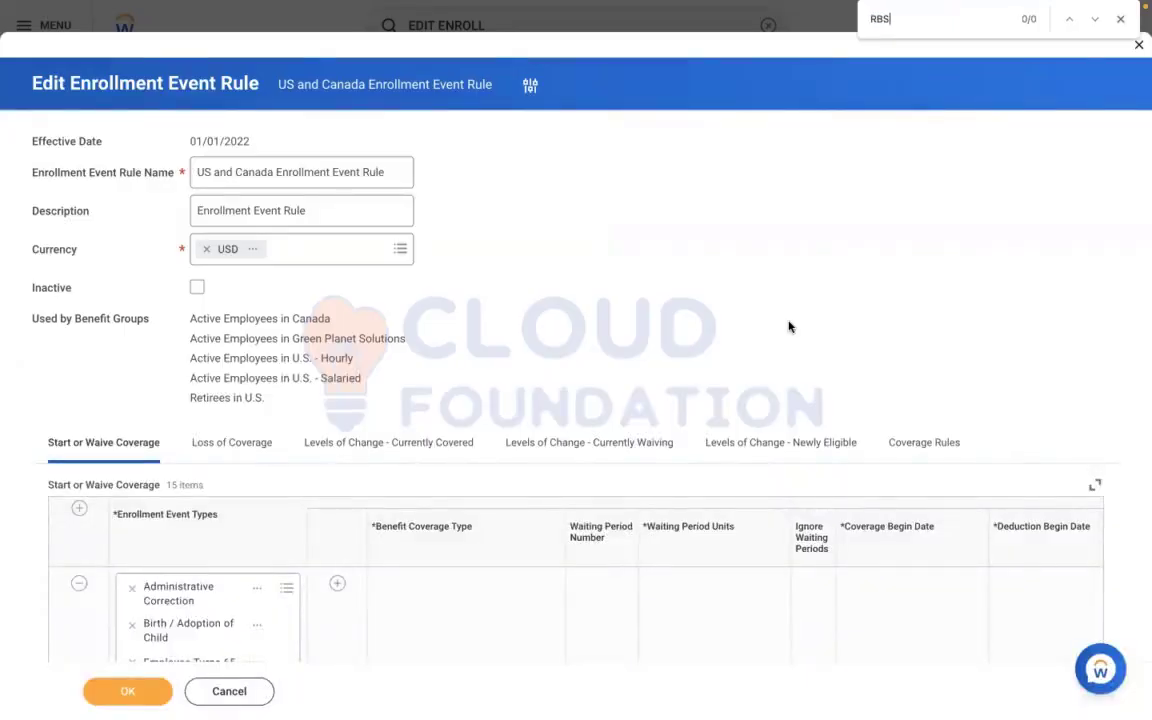
scroll(637, 363, down, 2)
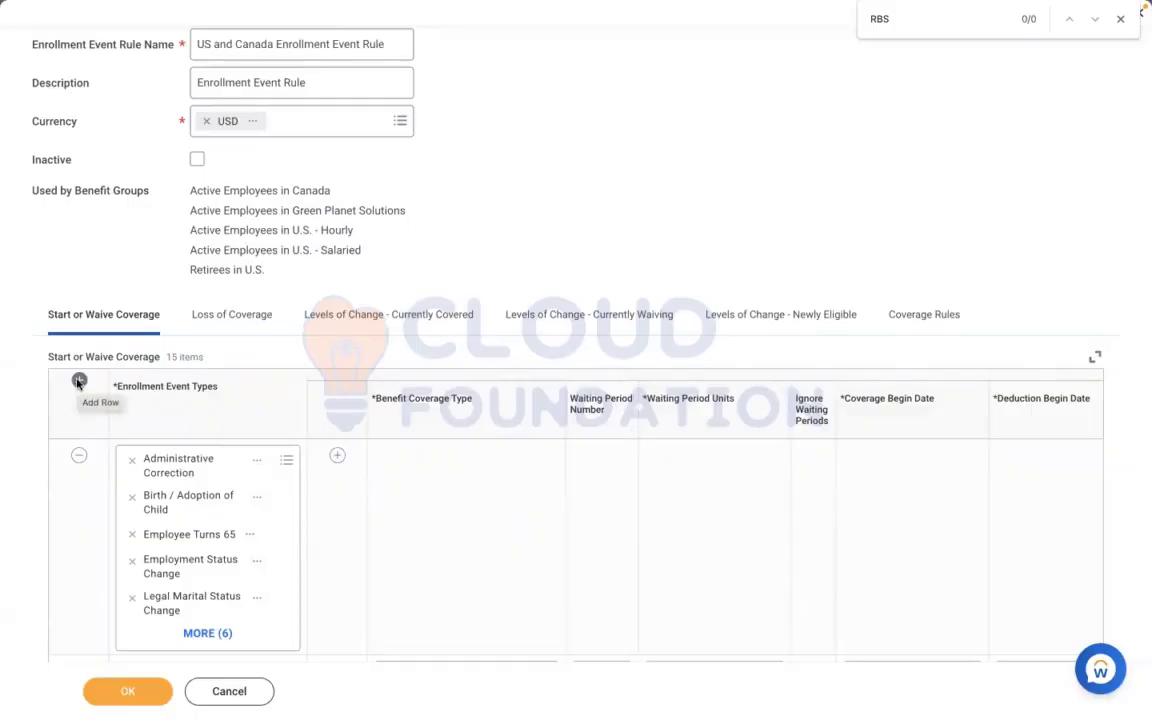
scroll(744, 233, up, 1)
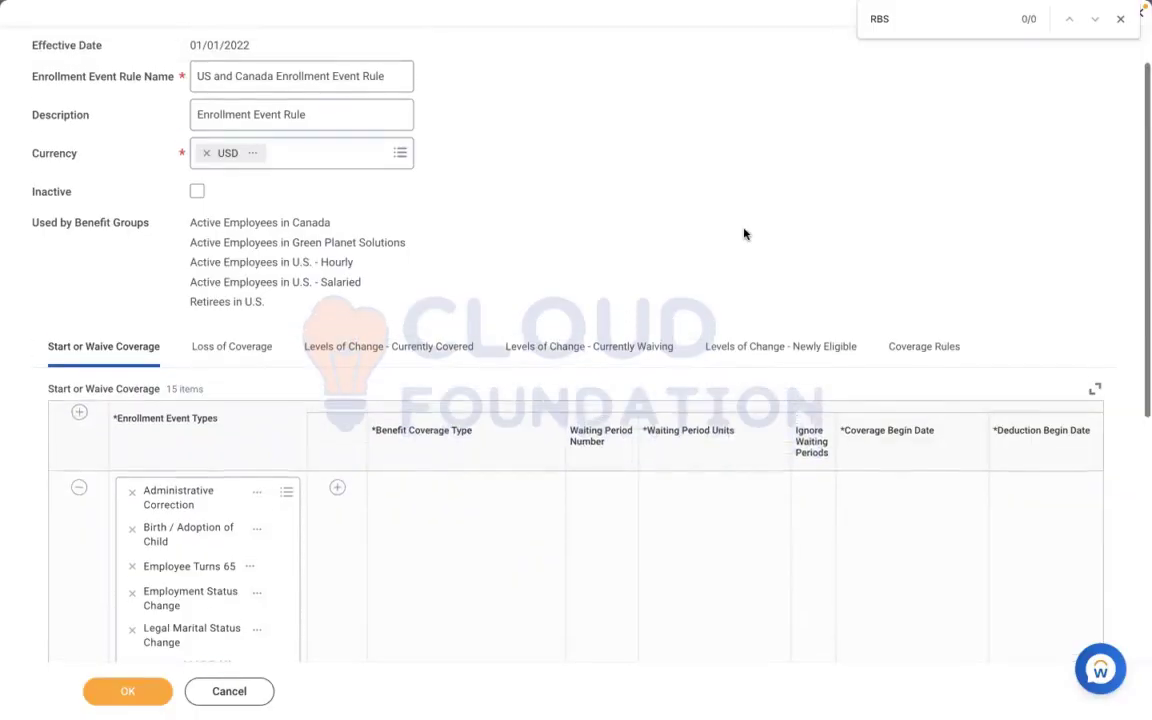
Add a new row to Start or Waive Coverage with RBS - Health Care as its enrollment event type
scroll(744, 233, up, 2)
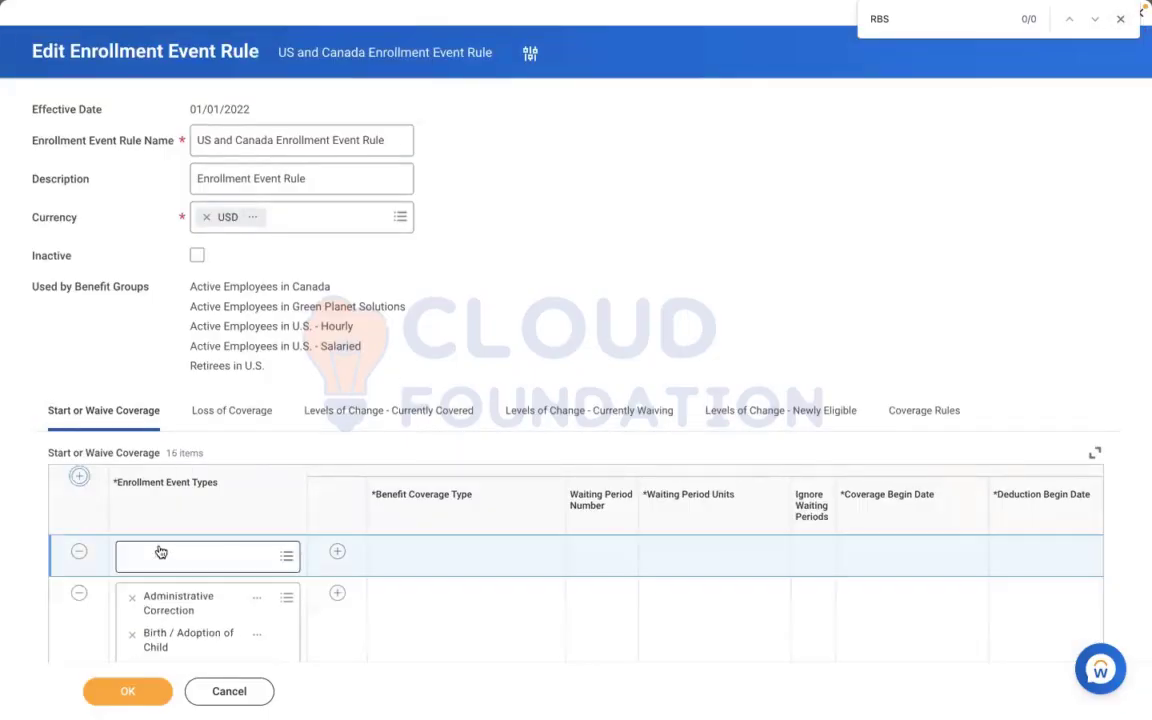
click(182, 555)
text(RBS)
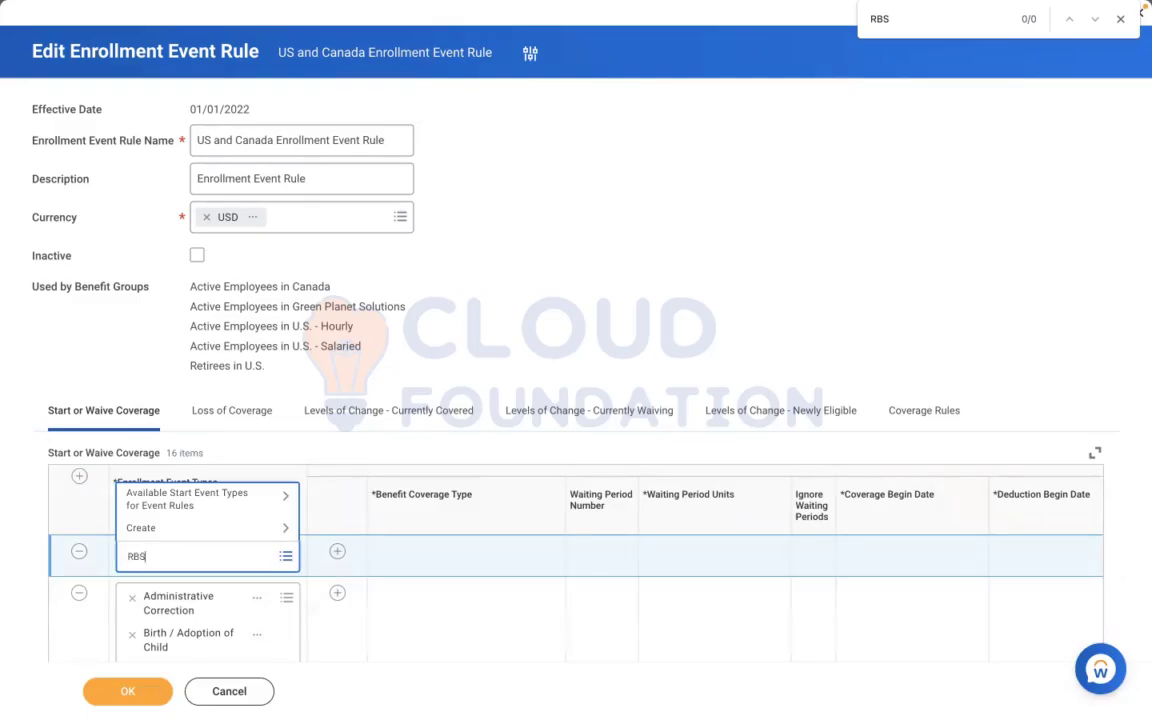
key(Return)
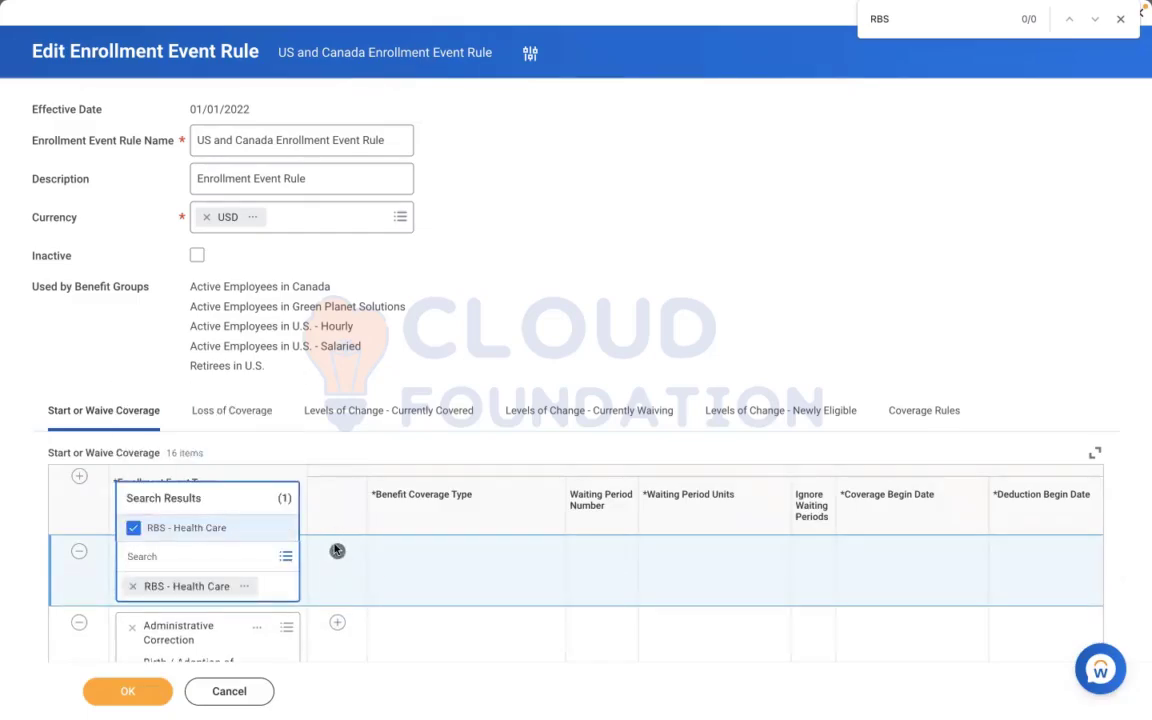
Add a coverage line to the RBS - Health Care row in Start or Waive Coverage with the capitalized MEDICAL coverage type
click(337, 551)
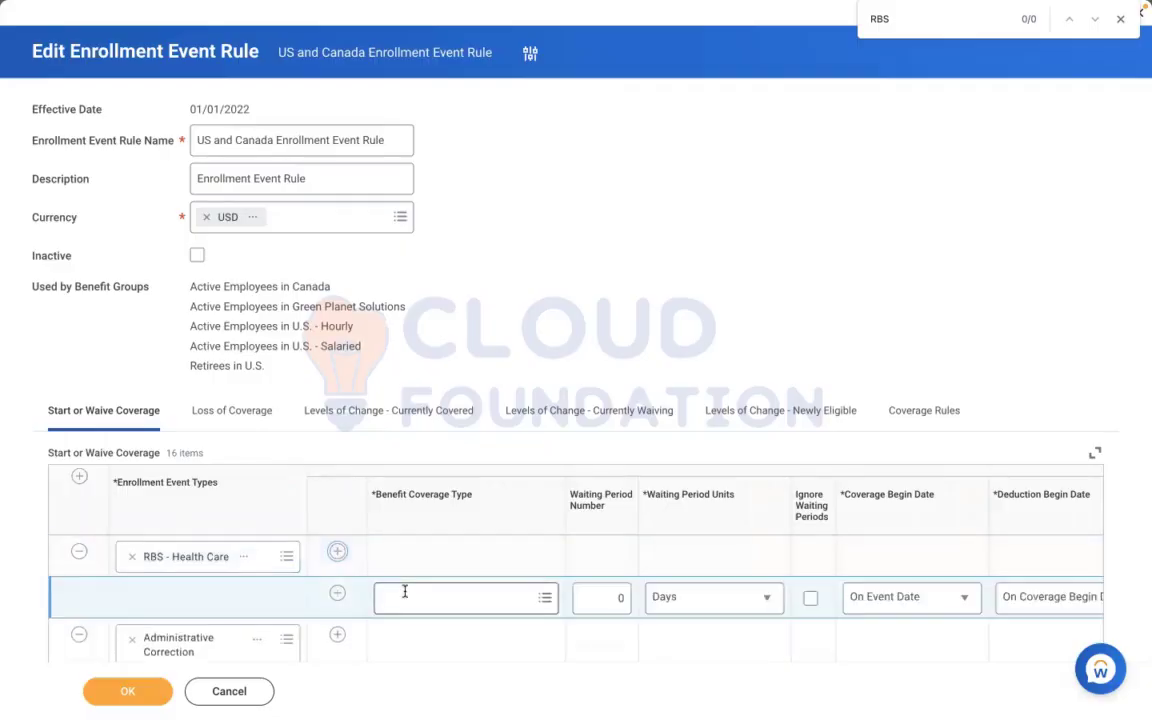
click(405, 592)
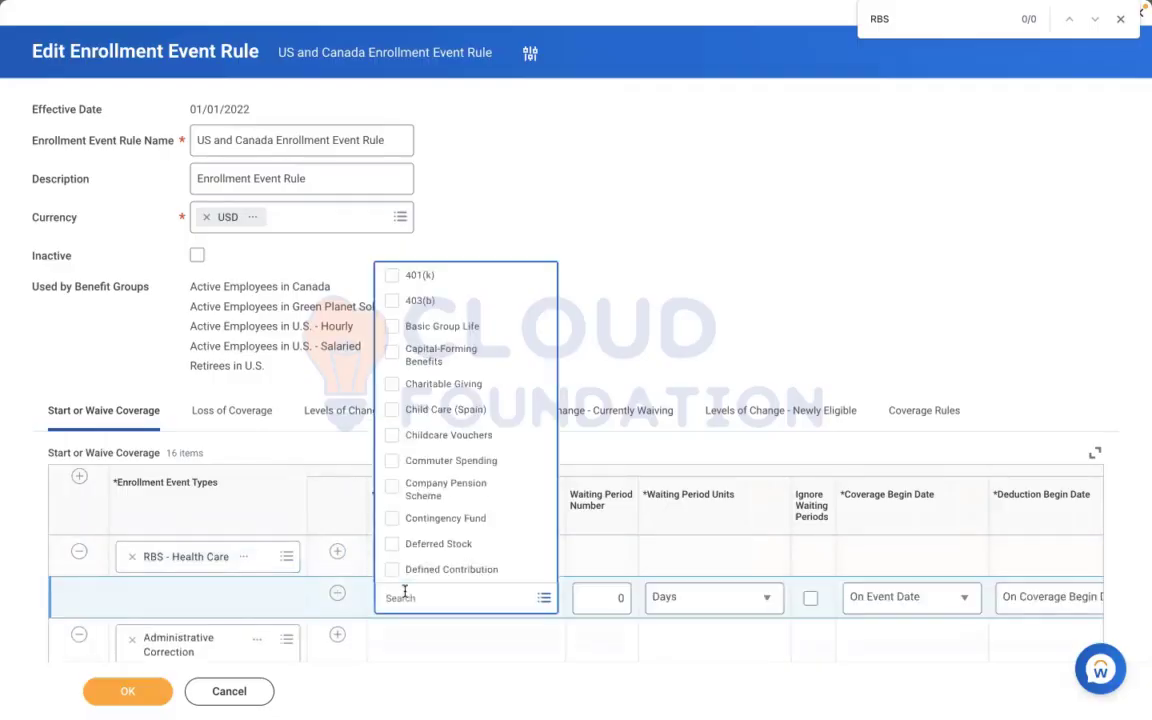
text(MEDICAL)
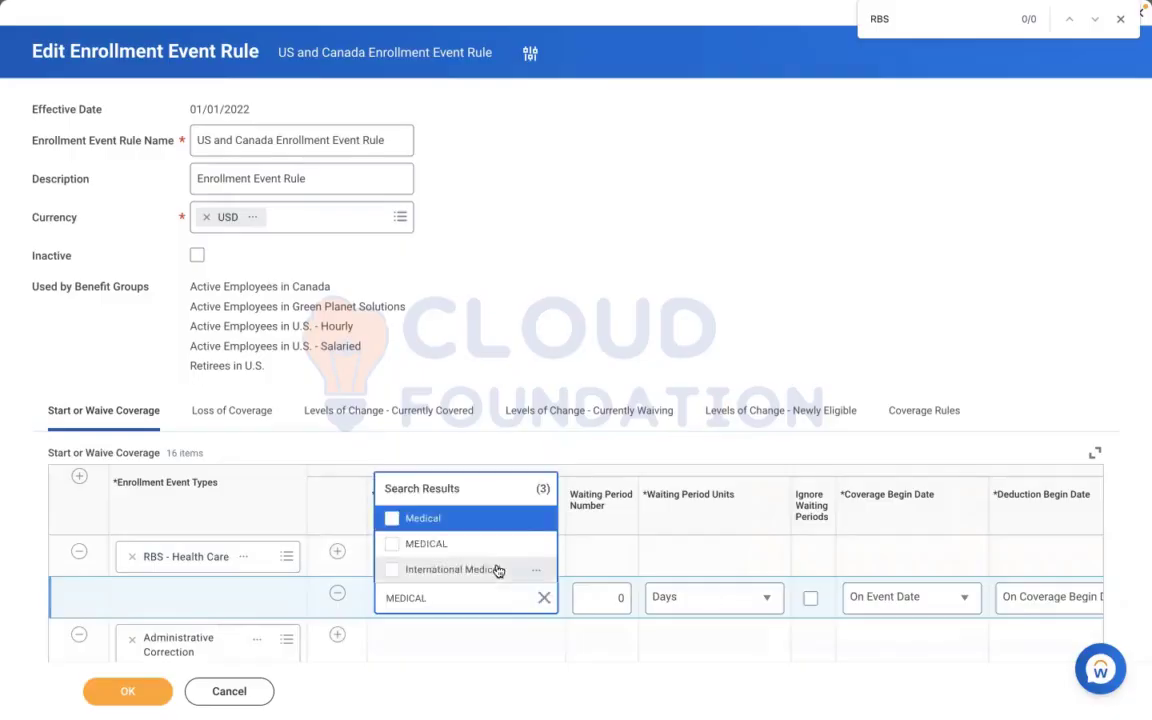
click(426, 543)
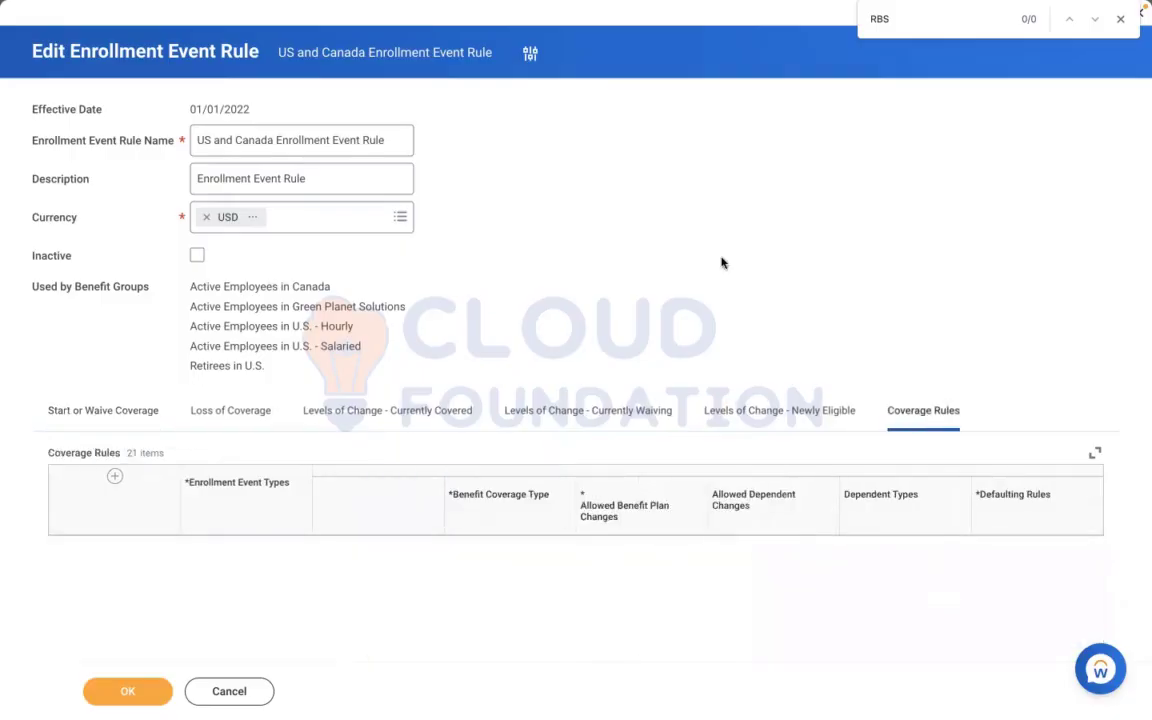
Add a new row to the Coverage Rules with RBS - Health Care as its enrollment event type
scroll(721, 263, down, 1)
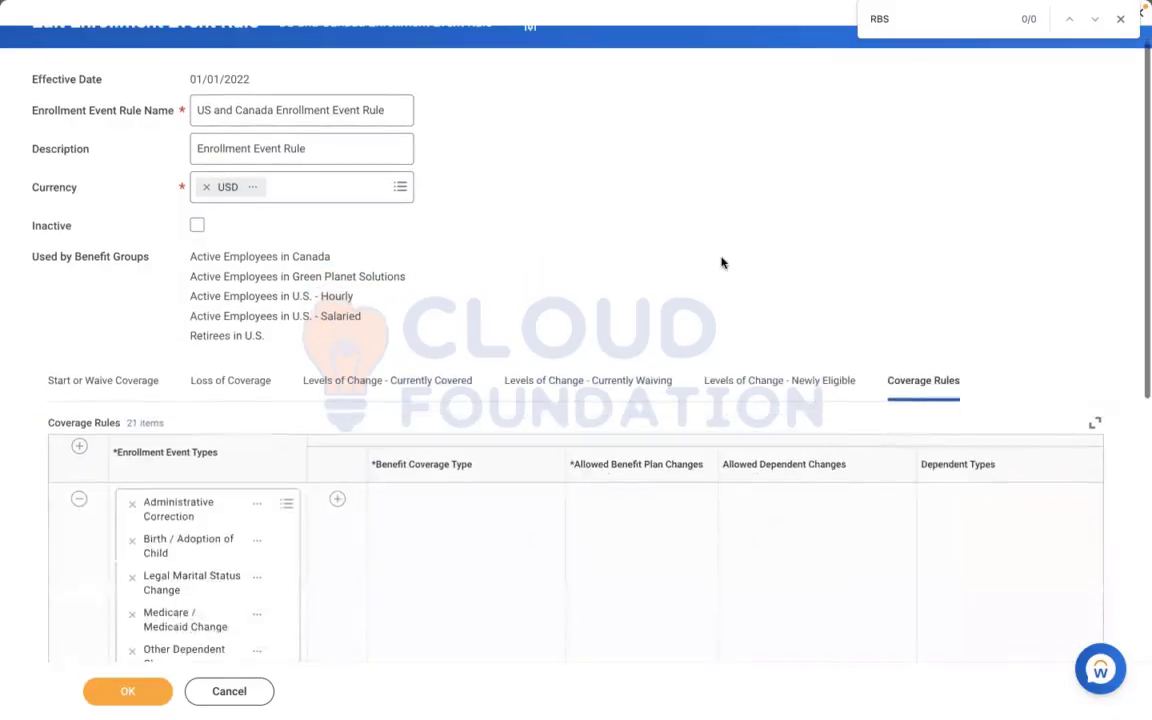
scroll(87, 226, down, 5)
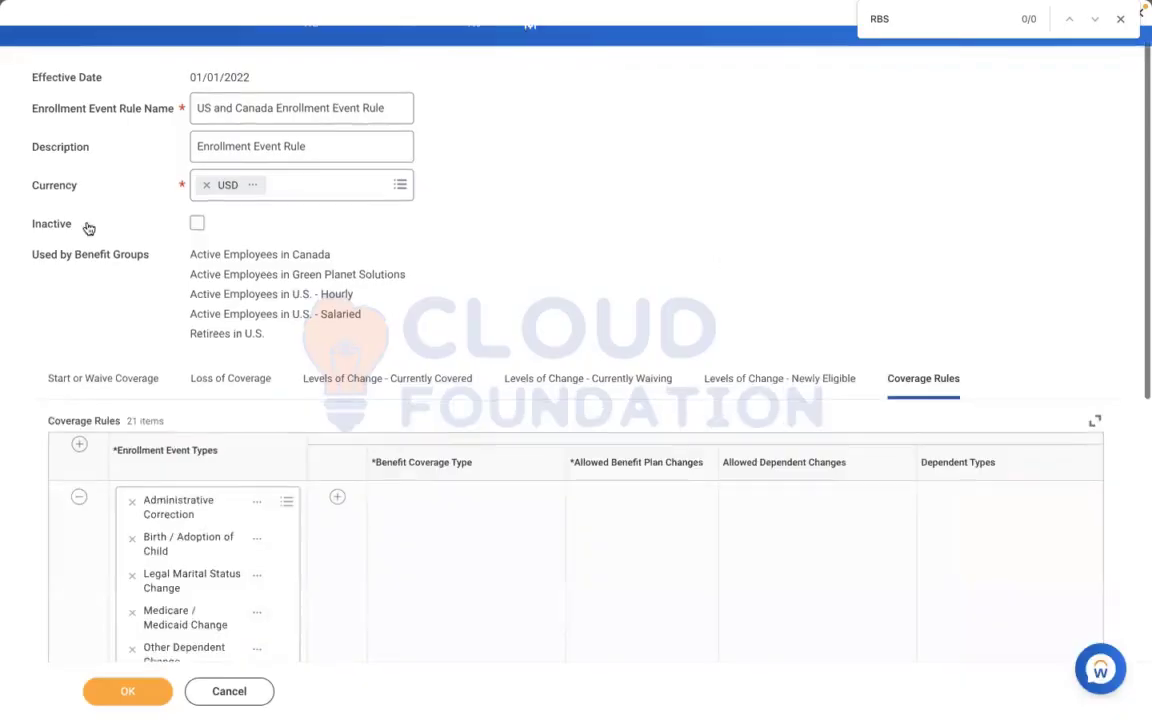
click(79, 220)
text(RBS)
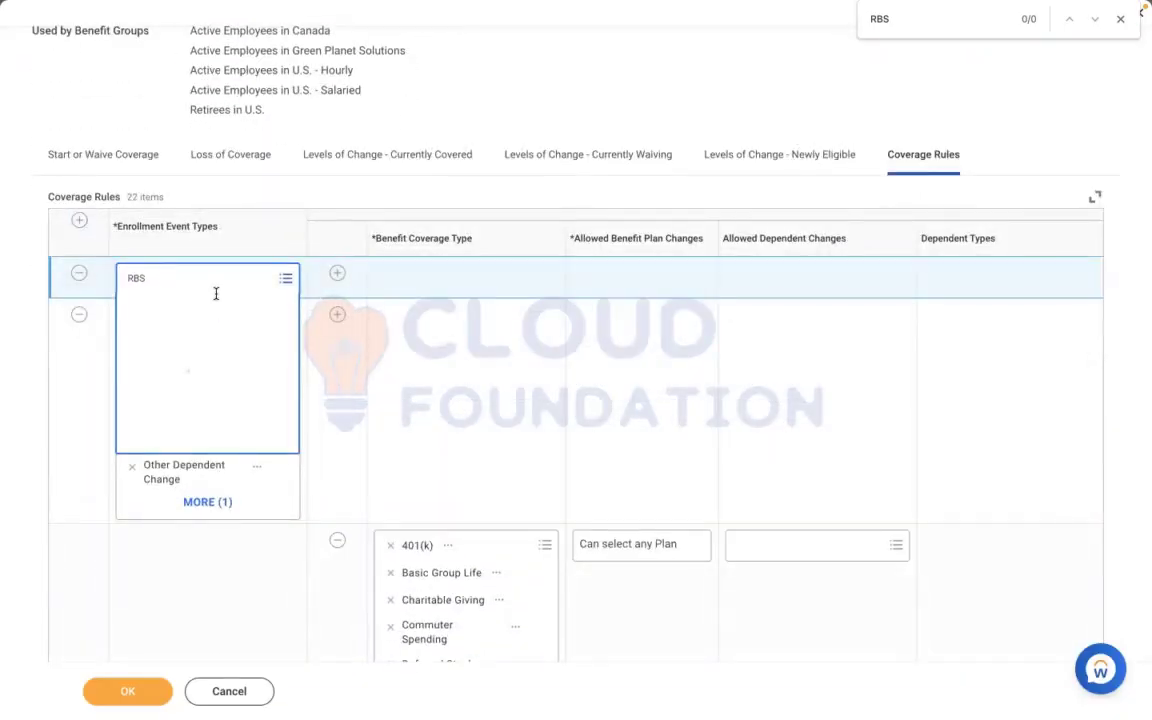
key(Return)
Add a coverage line to the RBS - Health Care row in the Coverage Rules with the capitalized MEDICAL coverage type
click(340, 272)
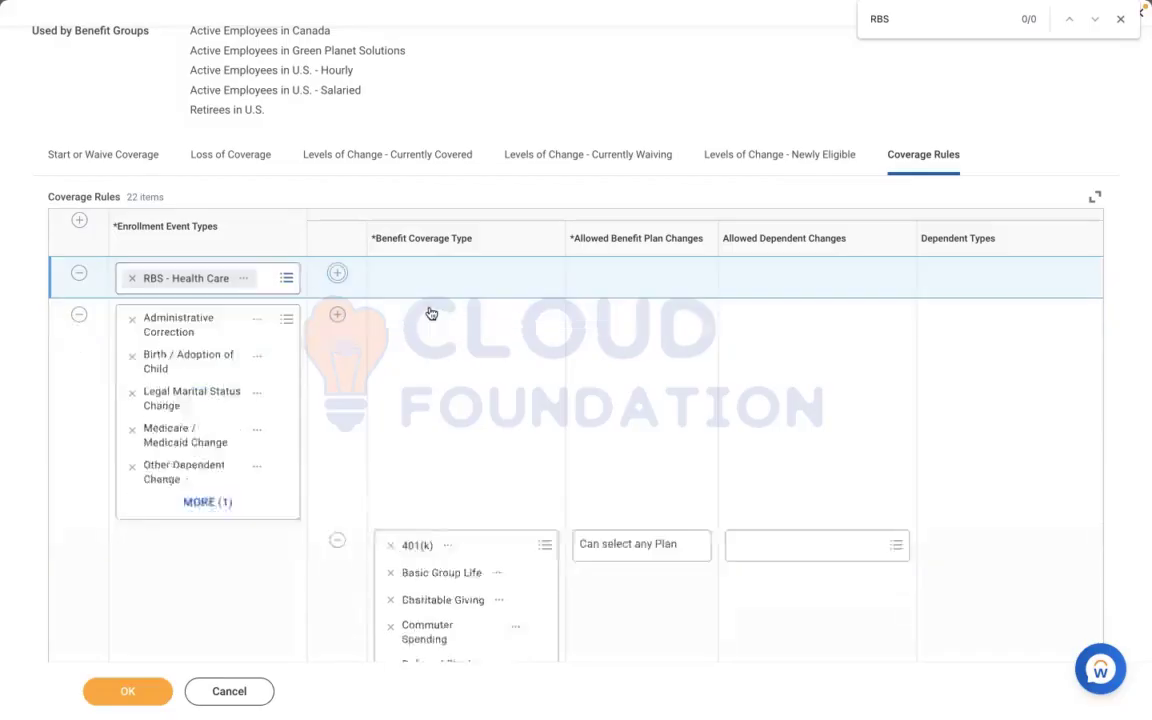
click(427, 310)
text(MED)
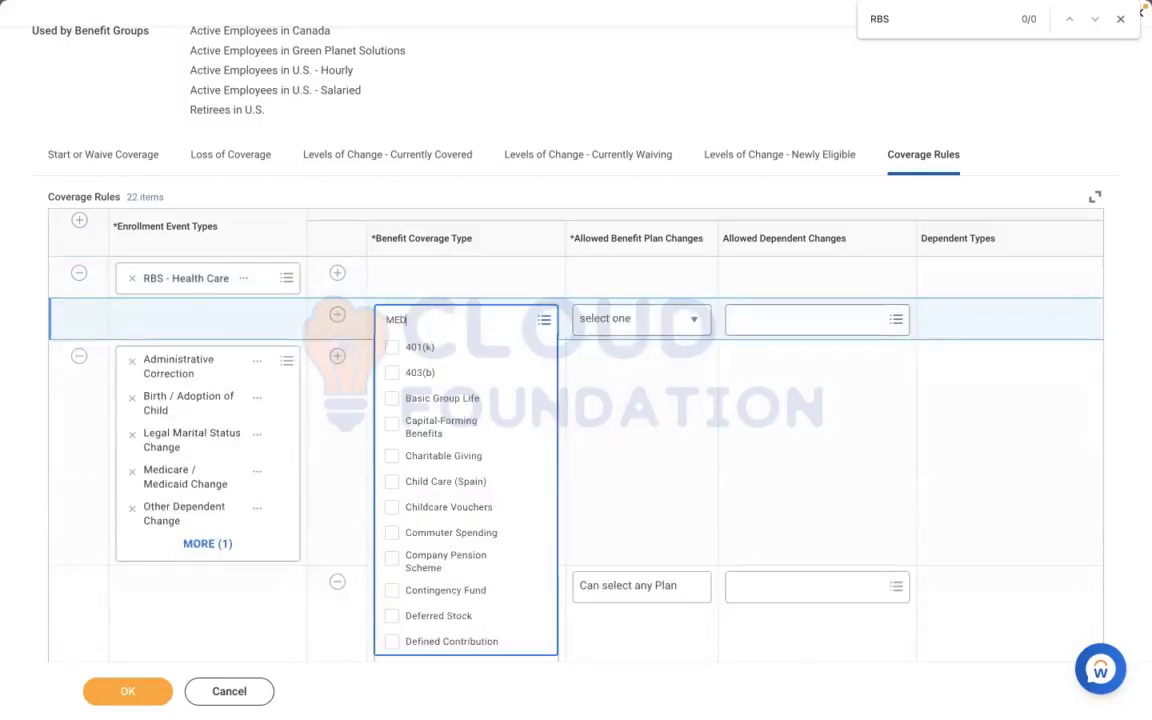
text(ICAL)
key(Return)
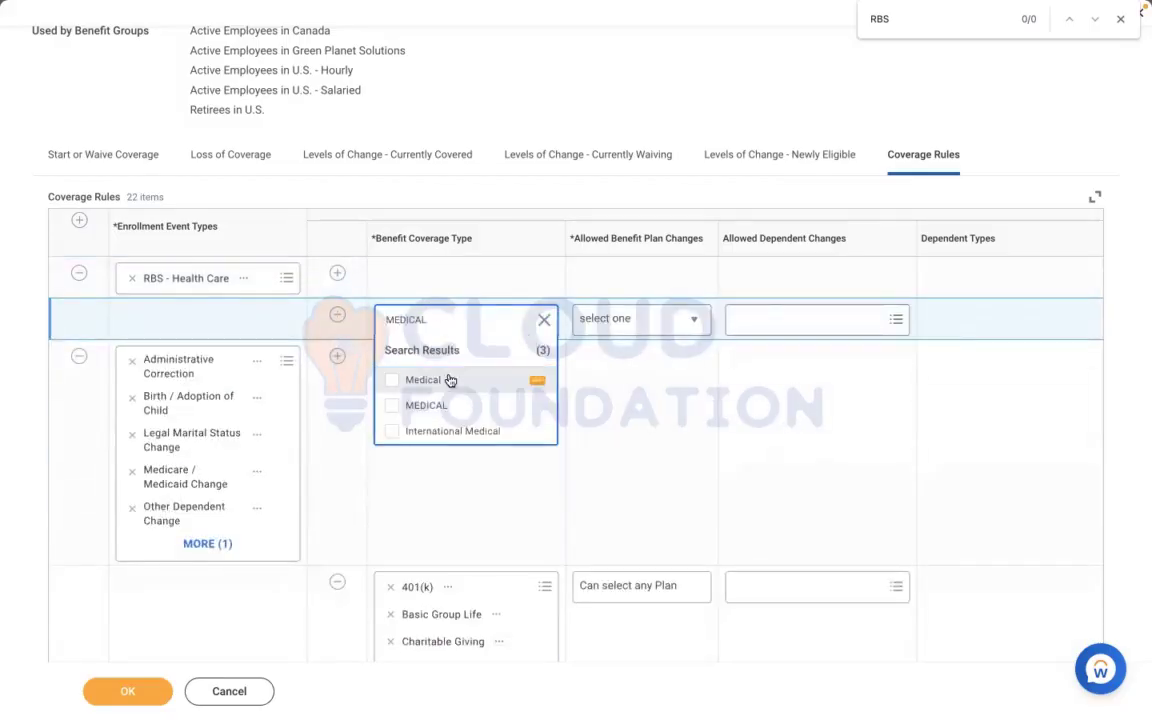
click(391, 404)
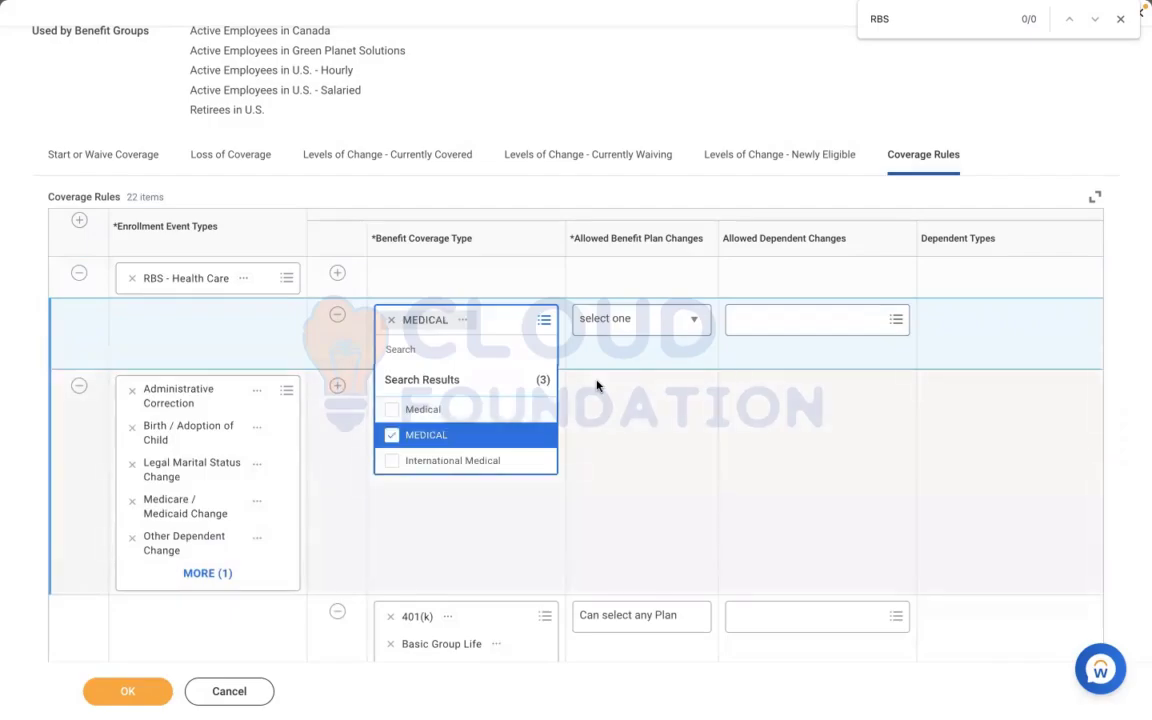
Set the RBS - Health Care MEDICAL coverage rule to Can select any Plan and Additional Dependents Allowed
click(625, 322)
click(625, 322)
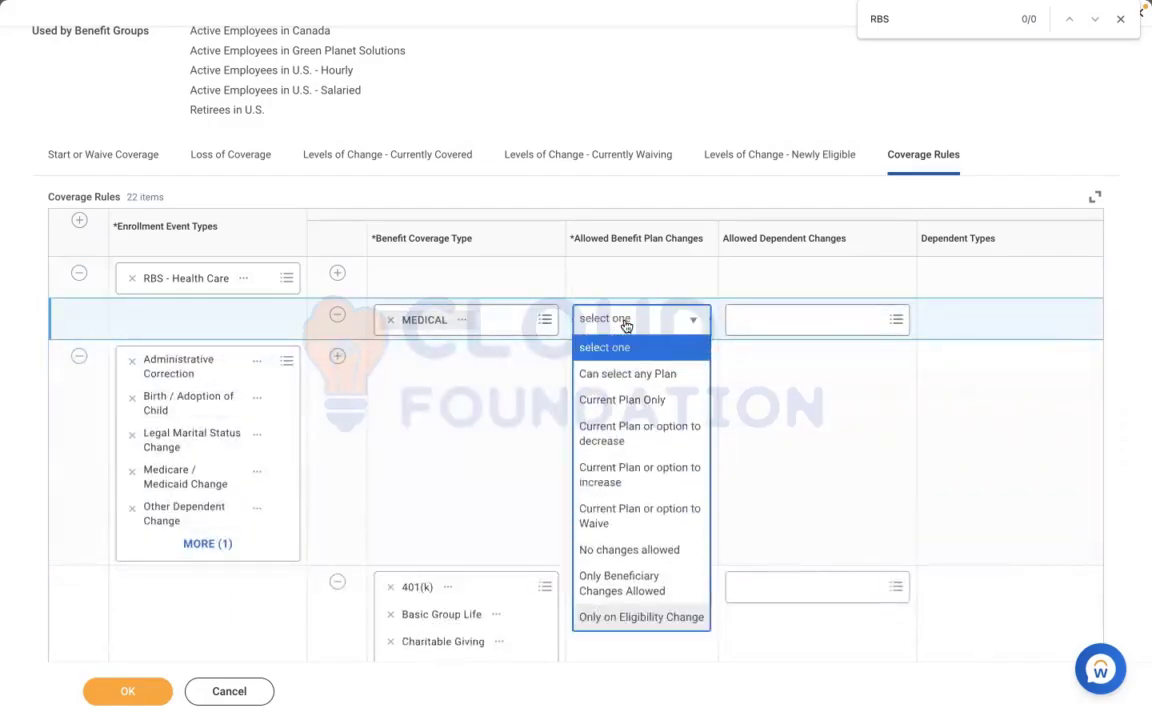
click(624, 375)
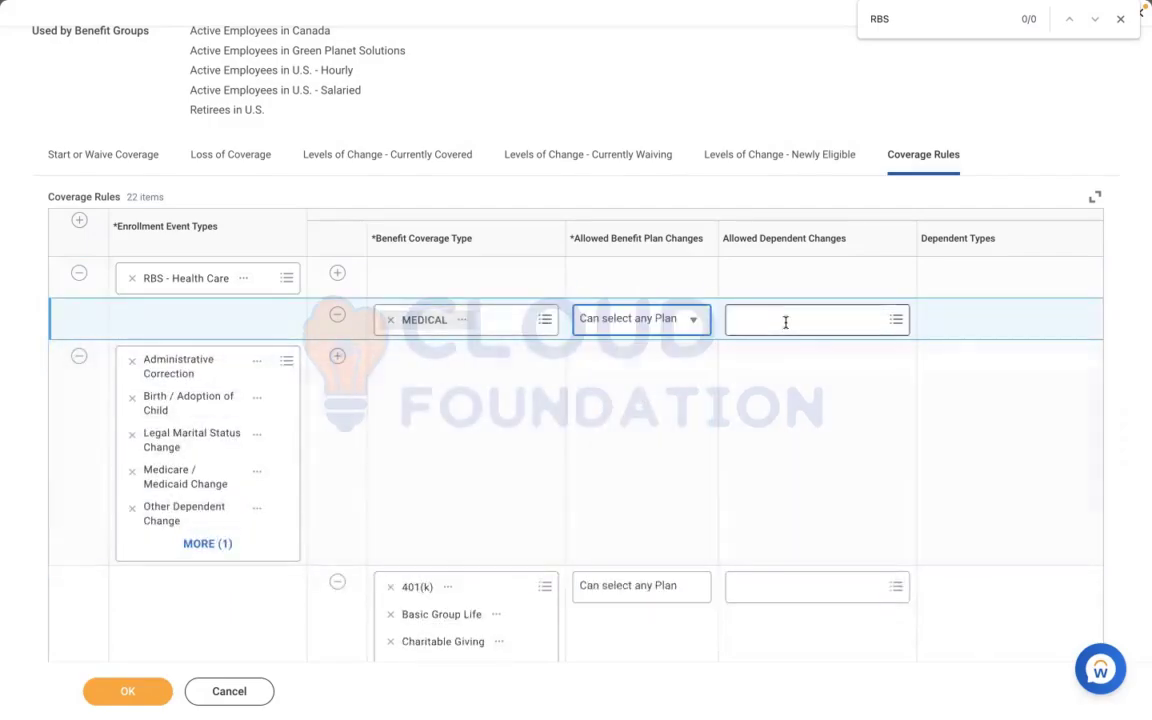
click(785, 322)
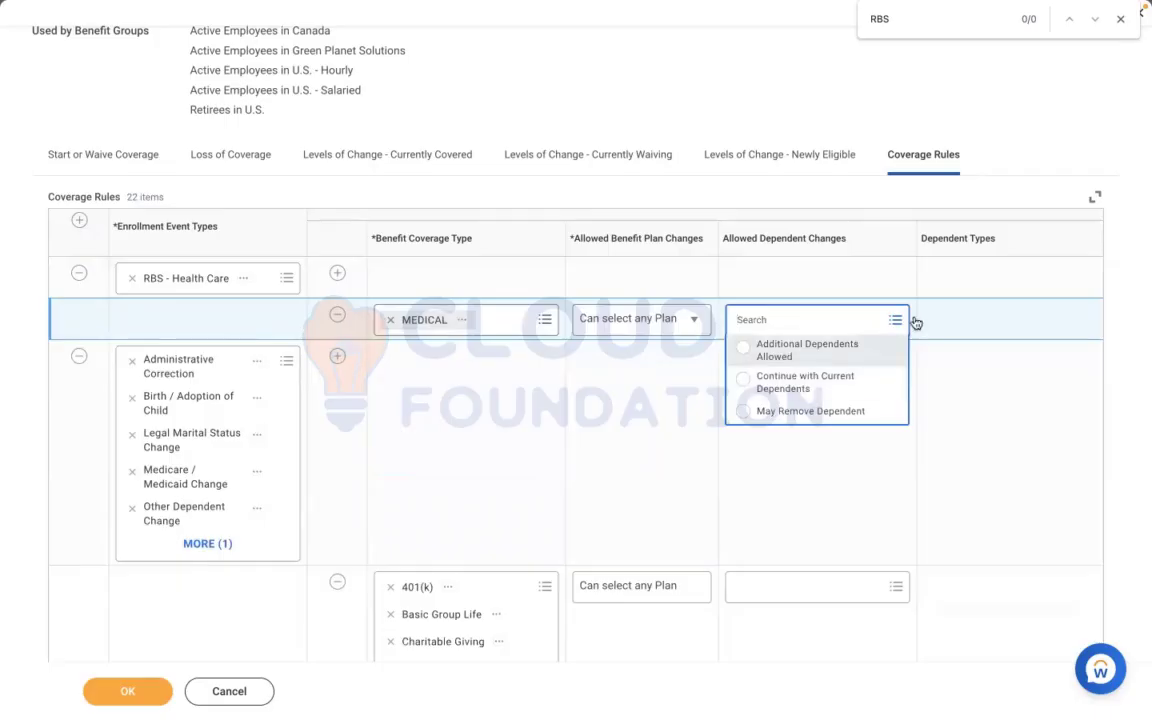
Select Child, Parent and Domestic Partner as the dependent types for the MEDICAL coverage rule
click(965, 317)
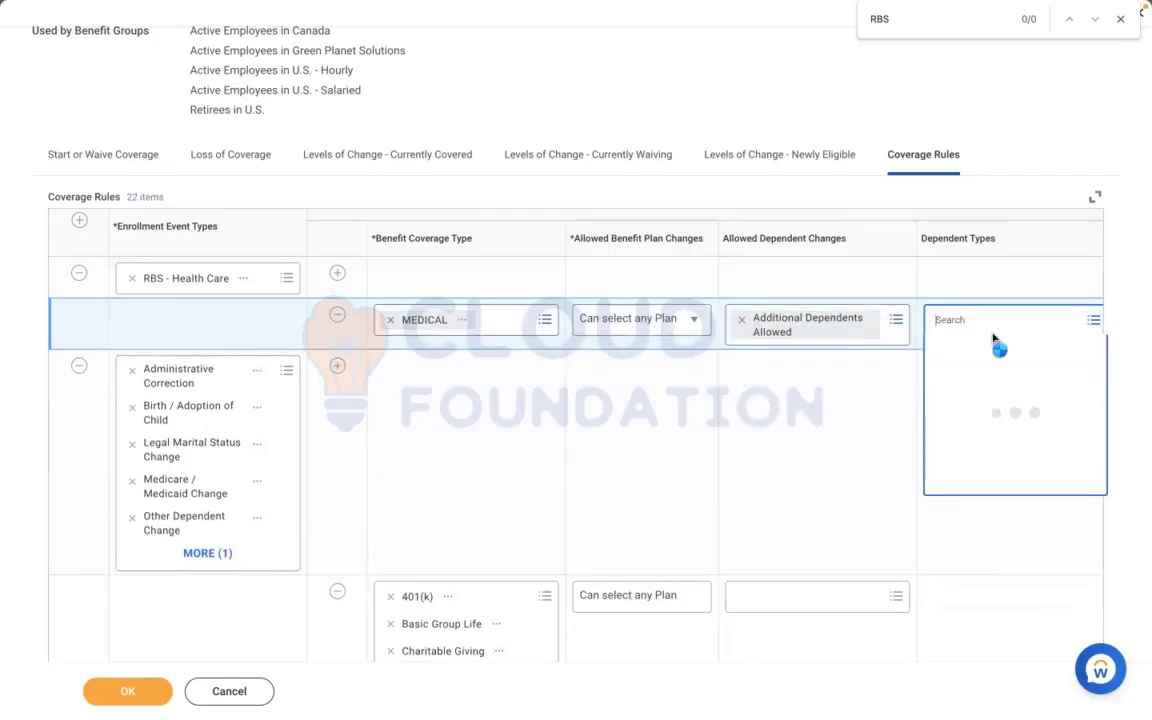
click(972, 372)
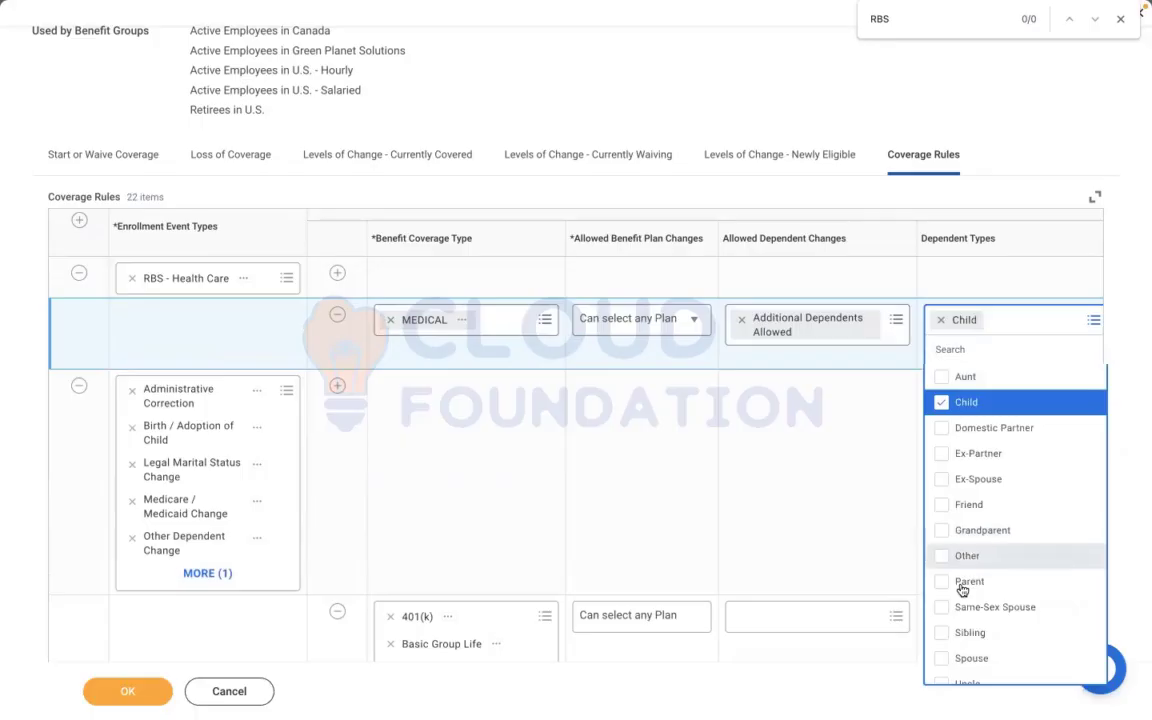
click(962, 585)
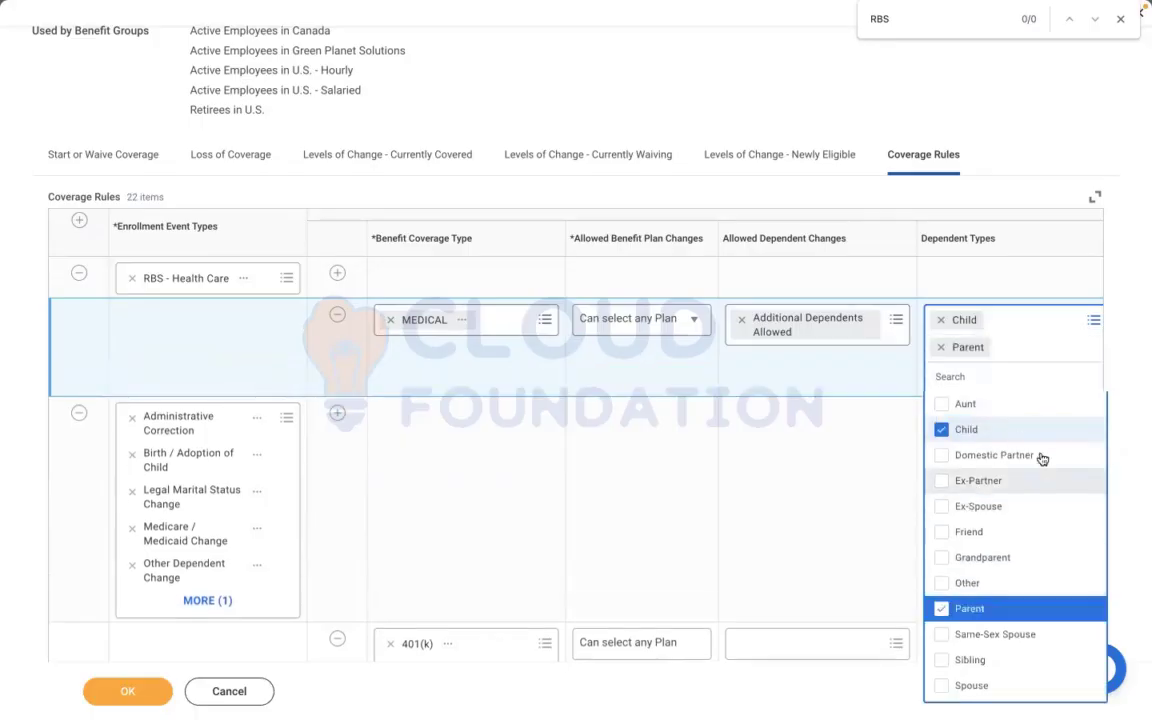
click(988, 458)
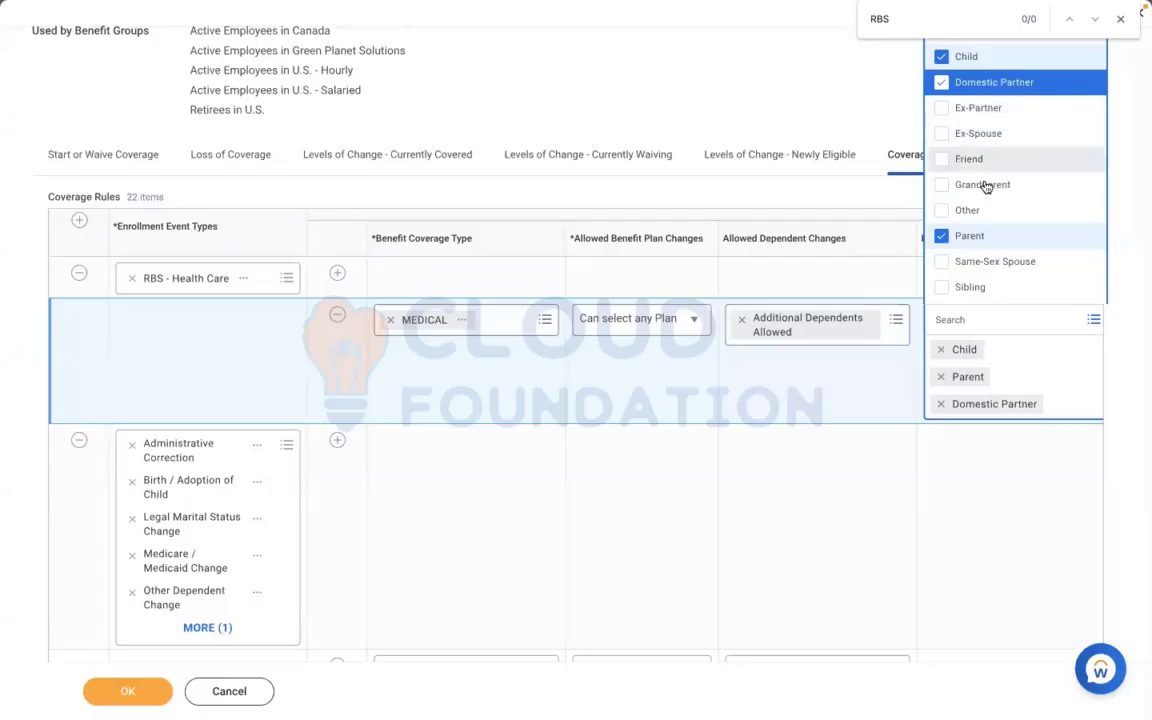
click(823, 432)
Set the MEDICAL defaulting rule to Default to Current Elections, Priority Coverage or Waive, and save the enrollment event rule
scroll(823, 432, right, 5)
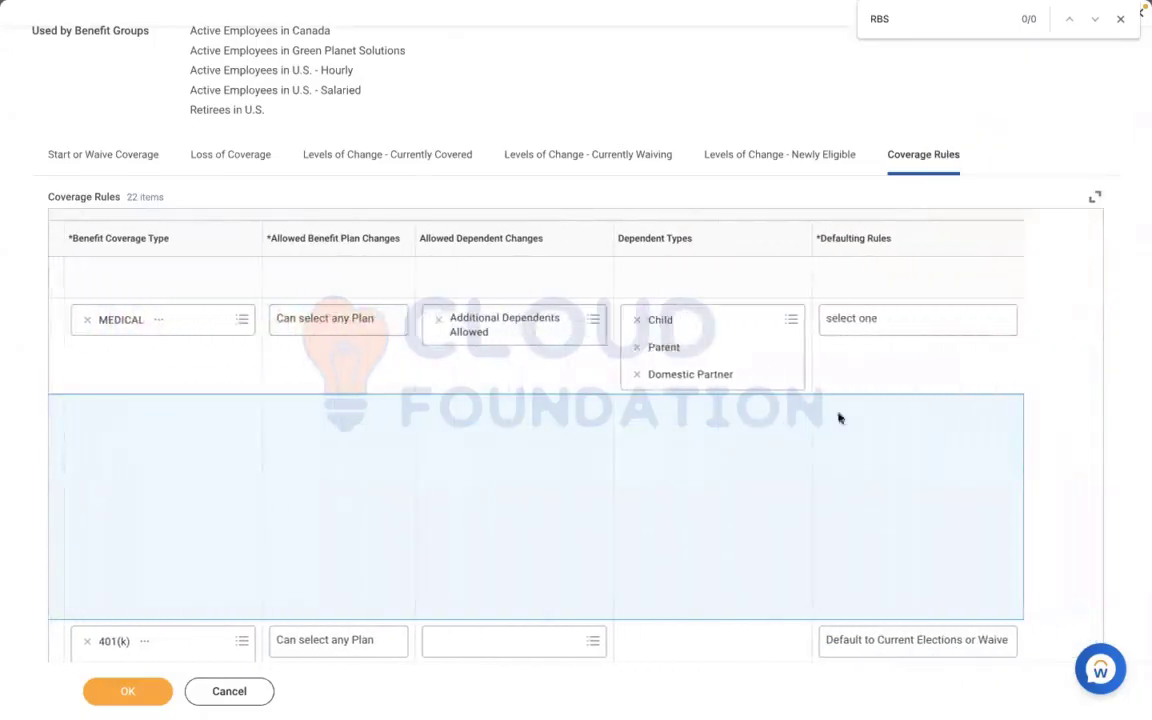
click(871, 321)
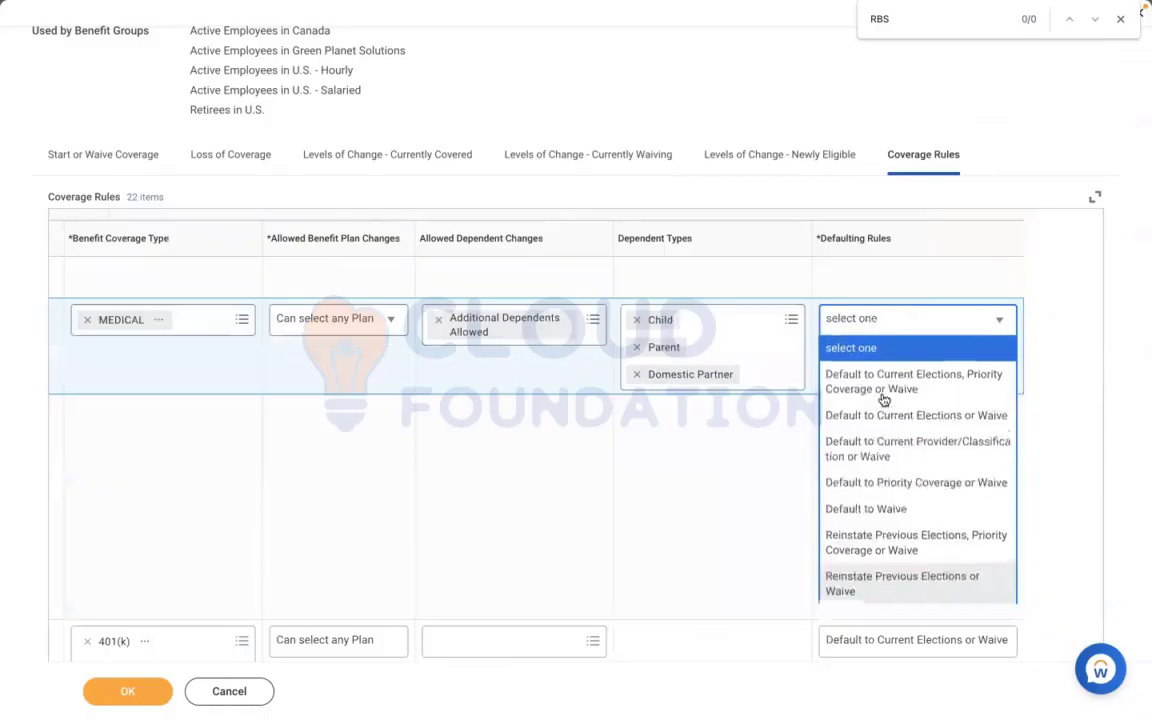
click(877, 397)
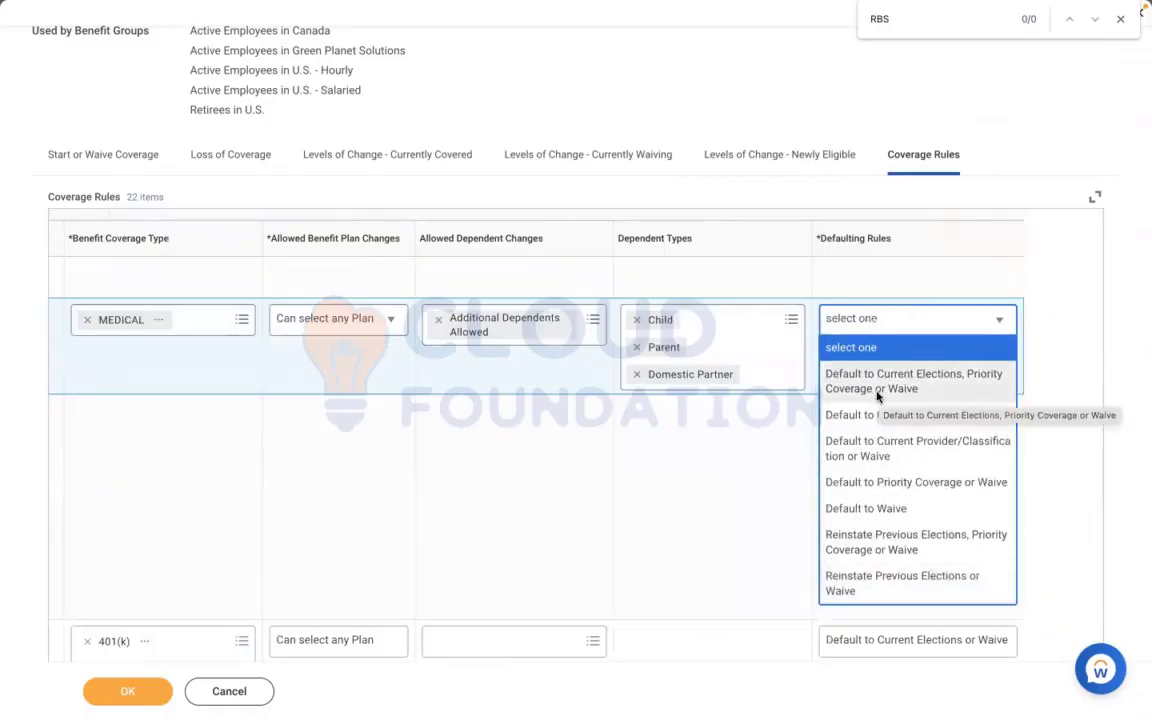
click(129, 691)
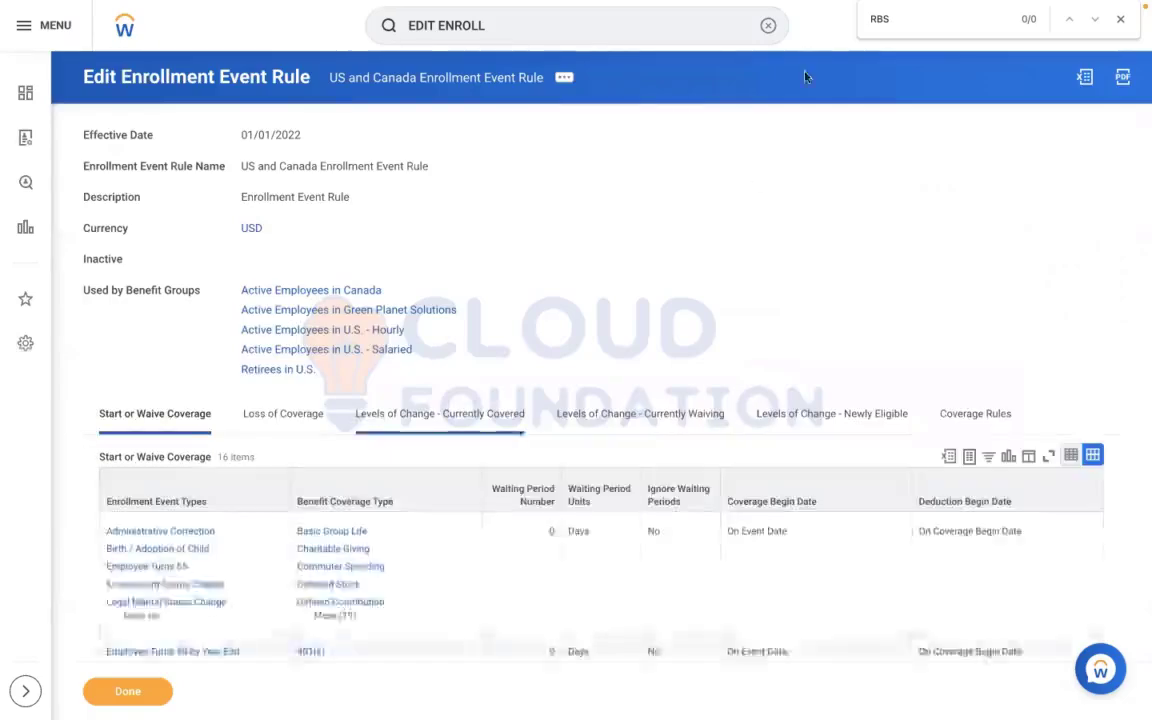
Find and open the Create Benefit Plan Year Definition task
click(765, 35)
text(CRE)
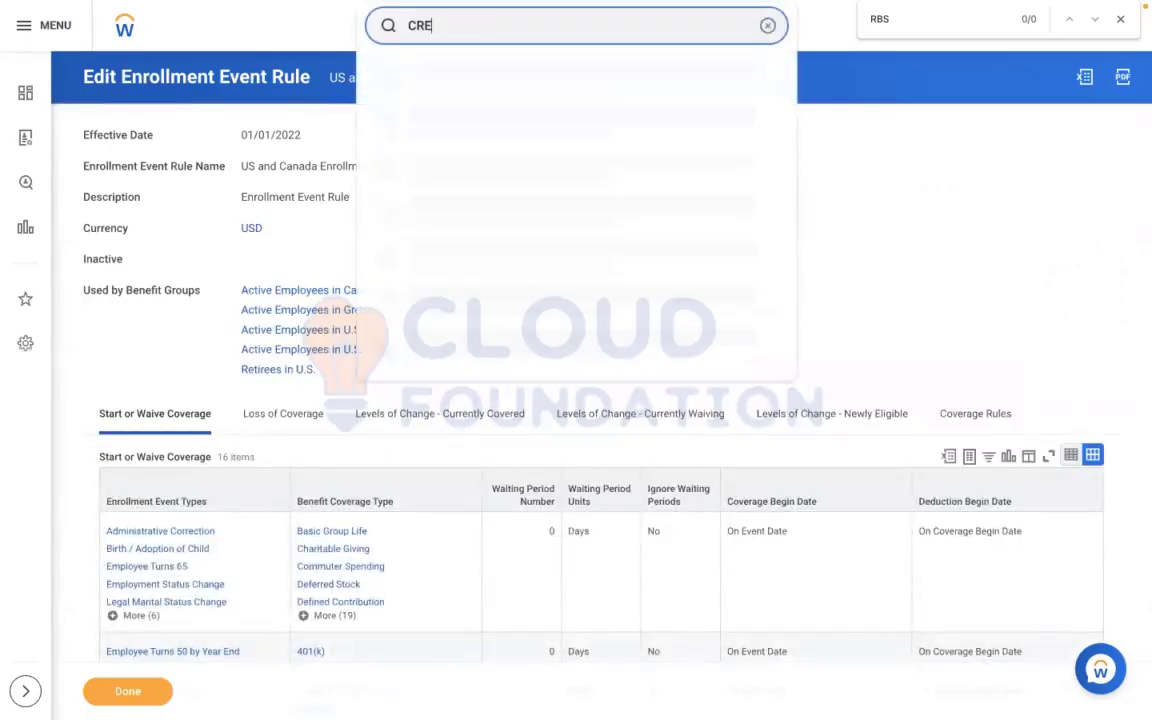
text(ATE BEN PLAN)
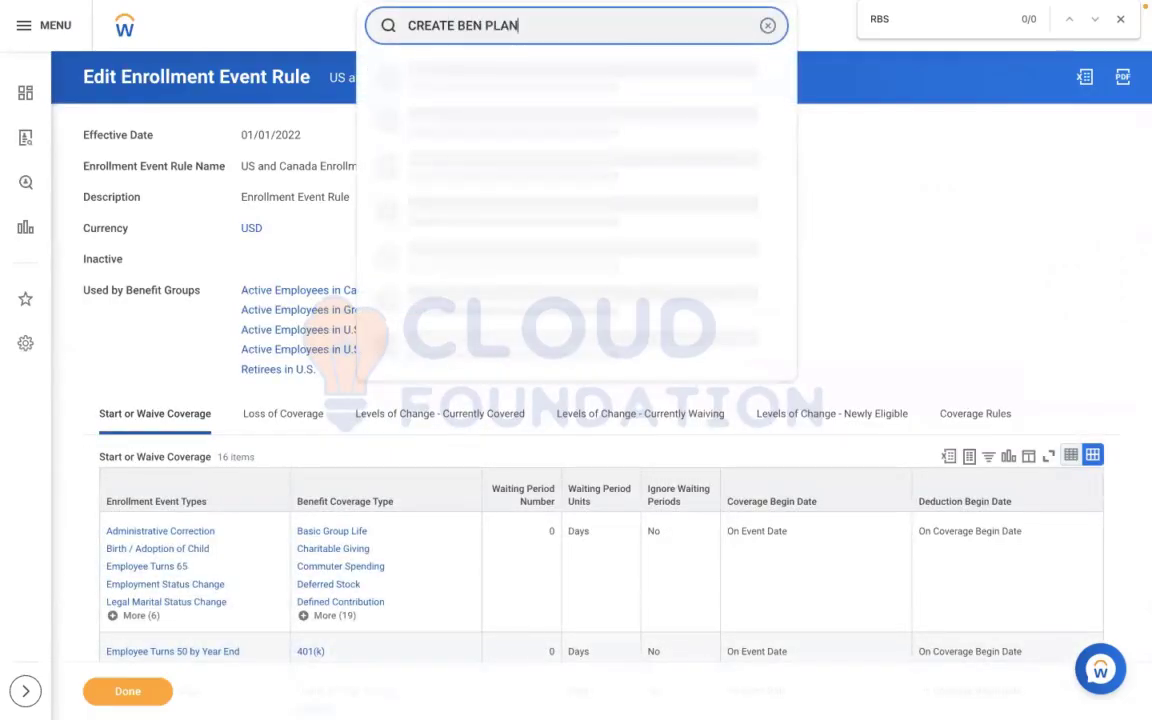
text( YEAR DEF)
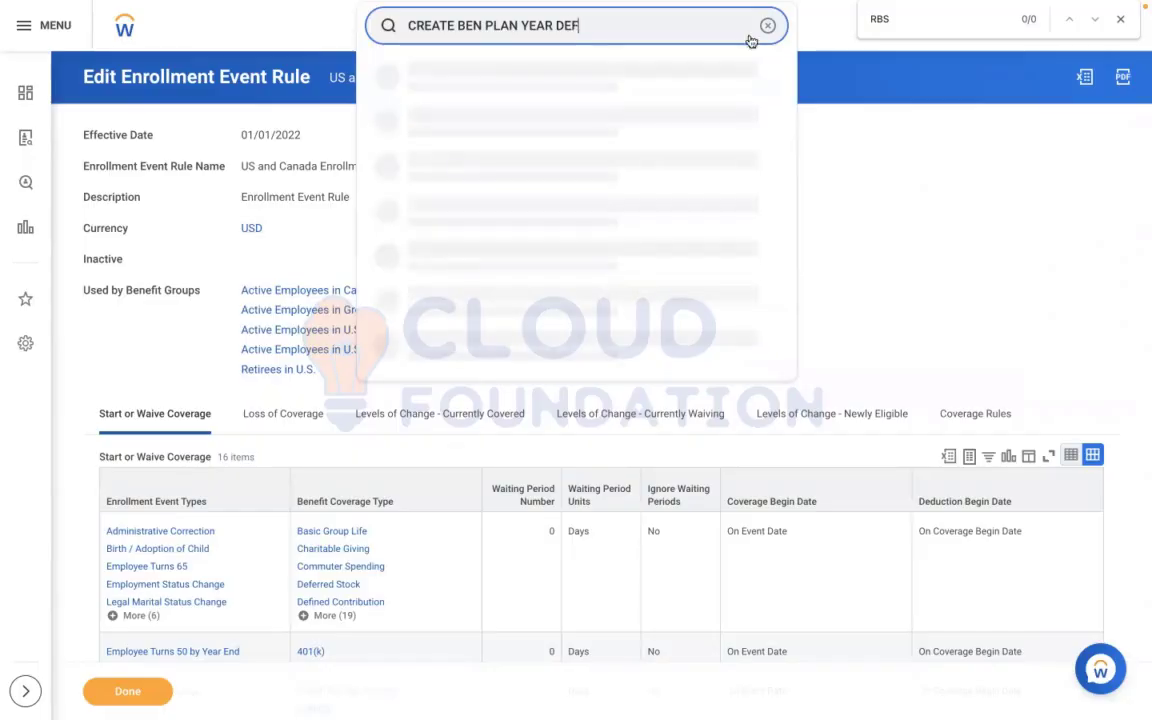
click(463, 78)
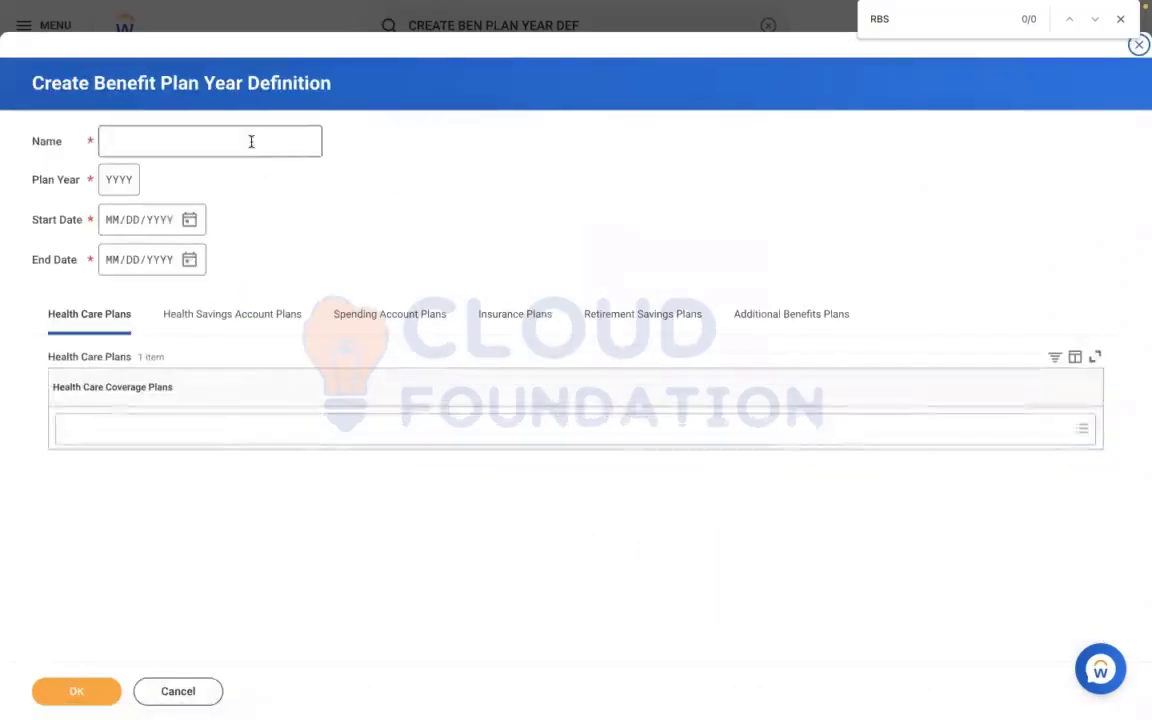
Name the benefit plan year definition RBS - Ongoing Benefit Programme
click(251, 141)
text(RBS - Ongoing Benefit Programee)
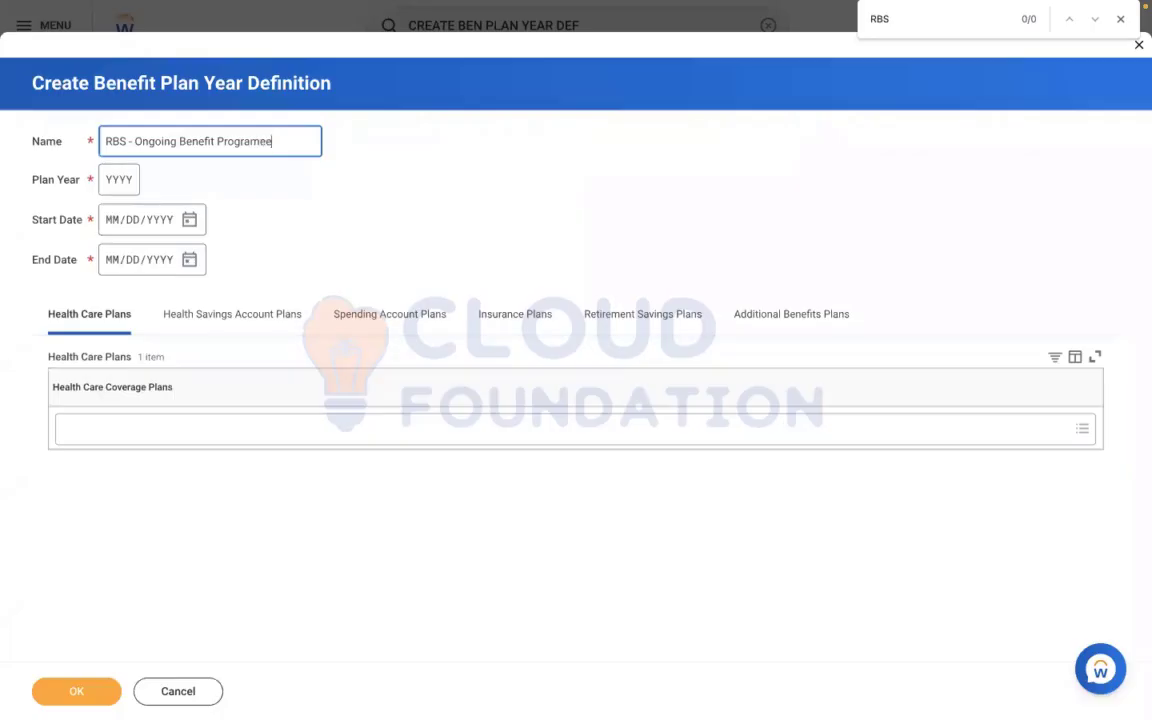
key(BackSpace)
text(a)
key(BackSpace)
key(BackSpace)
Set the plan year to 2022, with start date 01/01/2022 and end date 12/31/2022
click(121, 182)
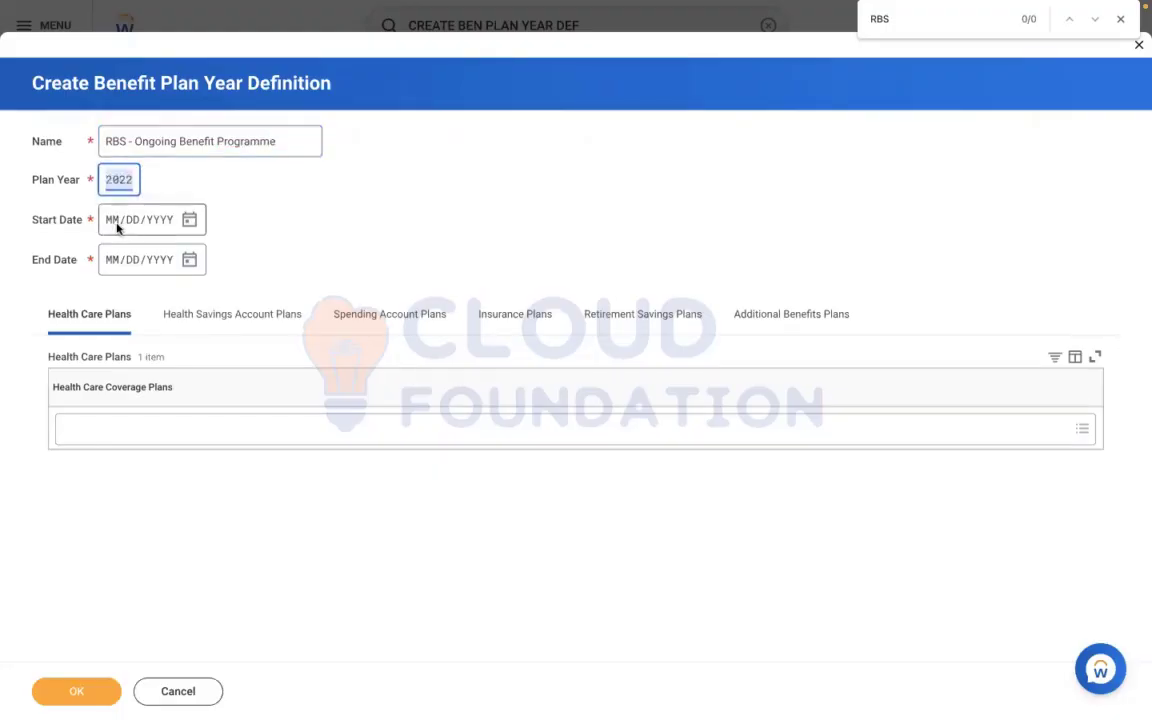
click(114, 226)
text(0101)
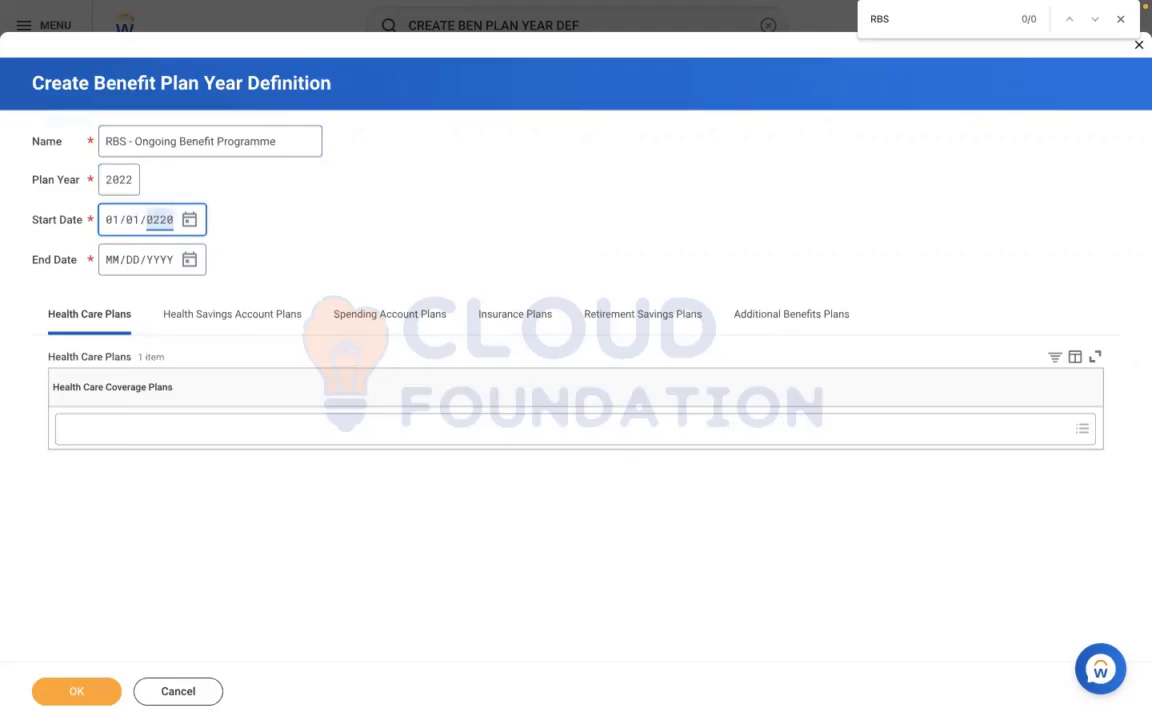
key(BackSpace)
click(110, 261)
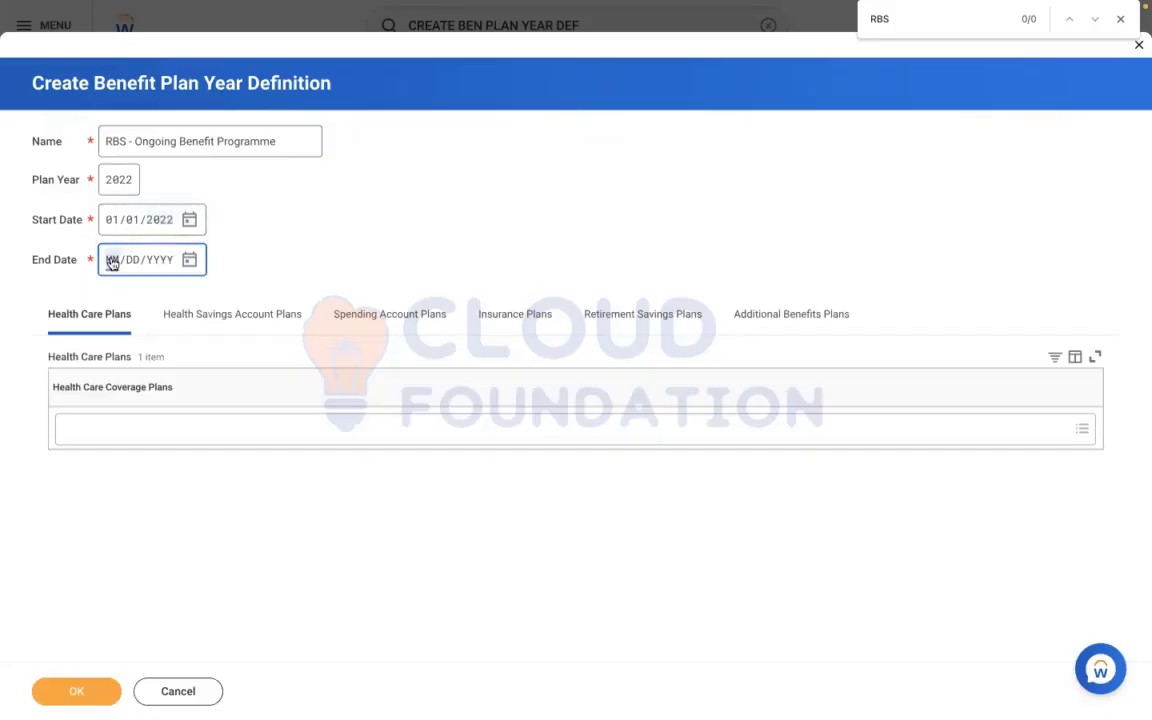
text(123120)
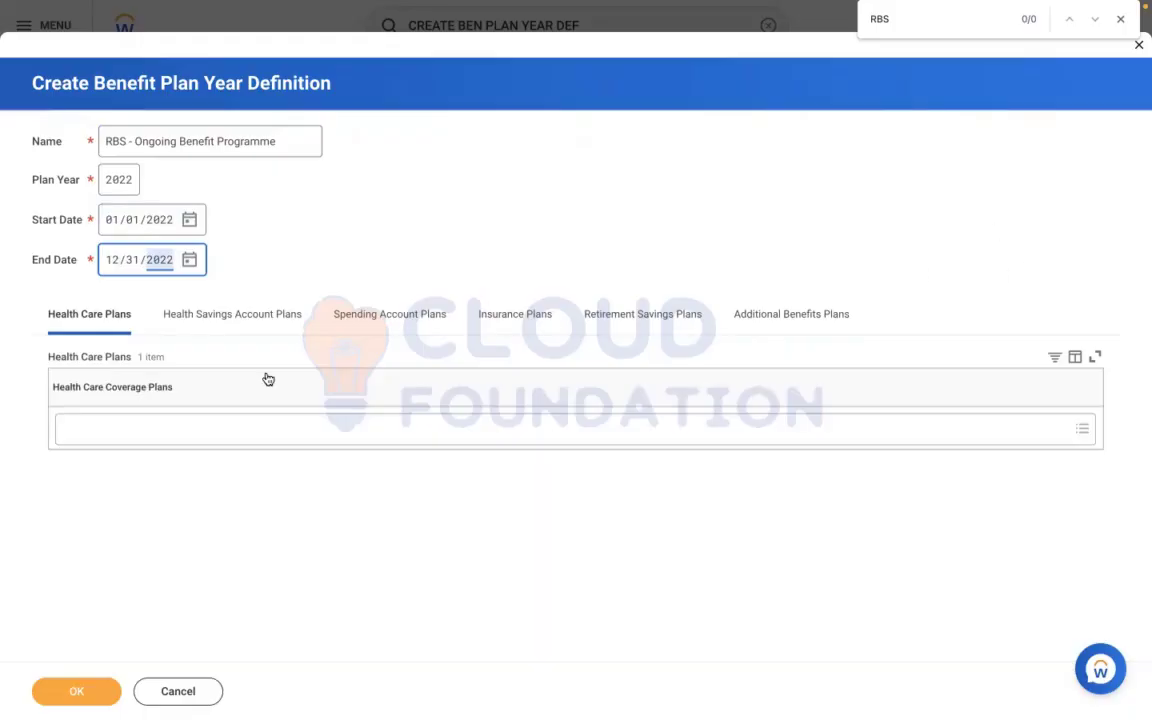
Add MEDICAL - RBS - Met Life Plan as the health care coverage plan and save the plan year definition
click(101, 417)
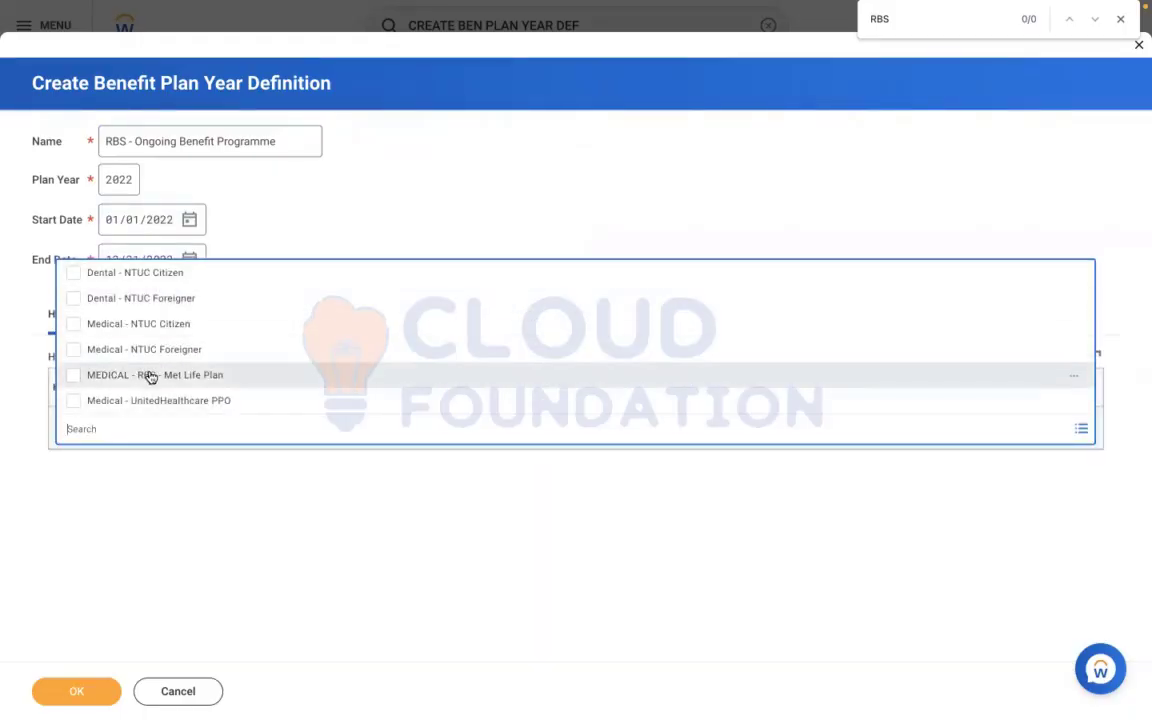
click(152, 379)
click(77, 691)
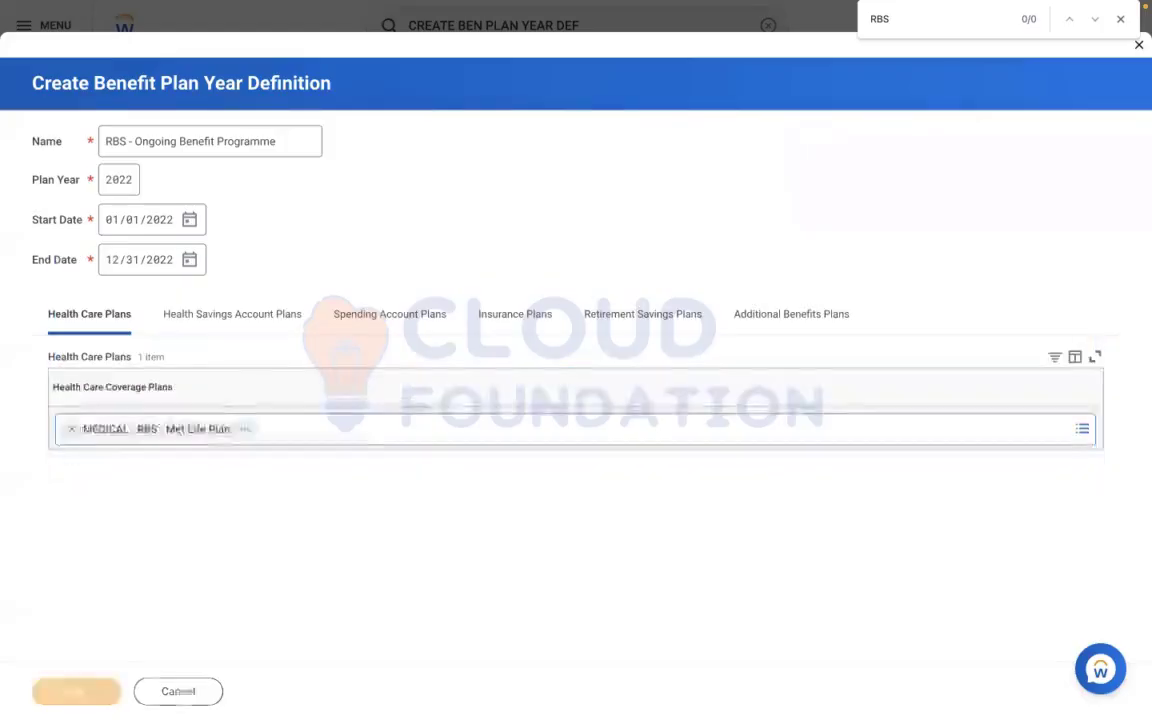
Find the General Counsel employee by name and start a Change Benefits event for that worker
click(767, 29)
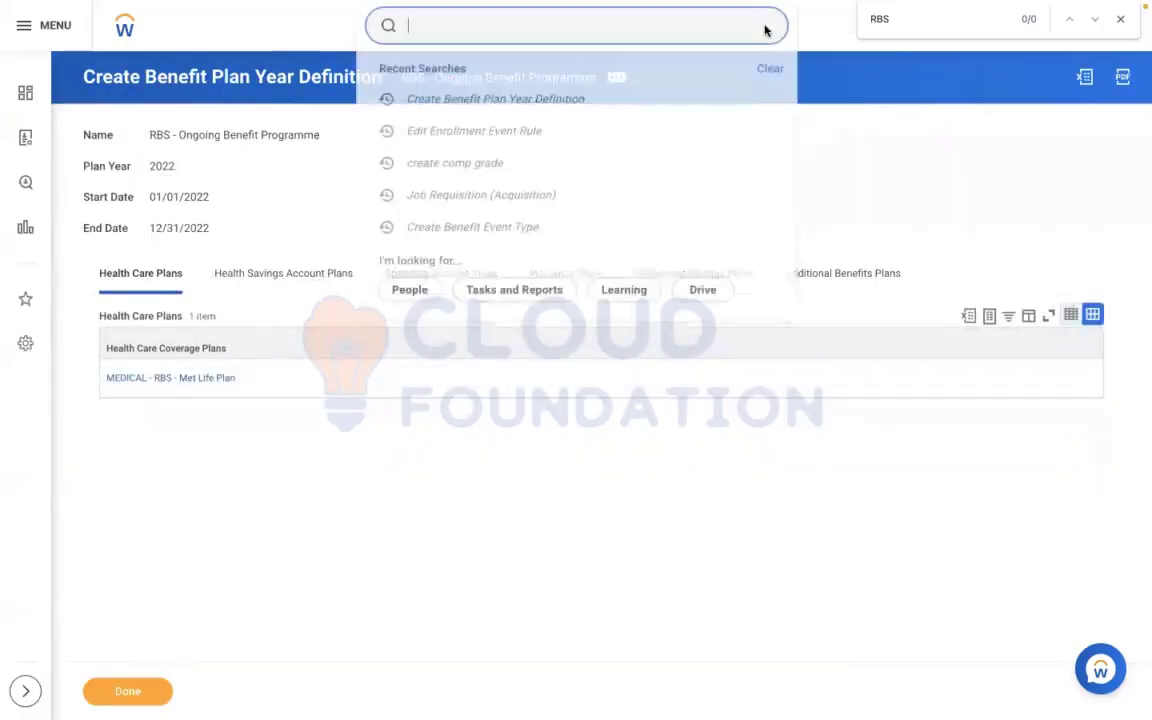
text(jo)
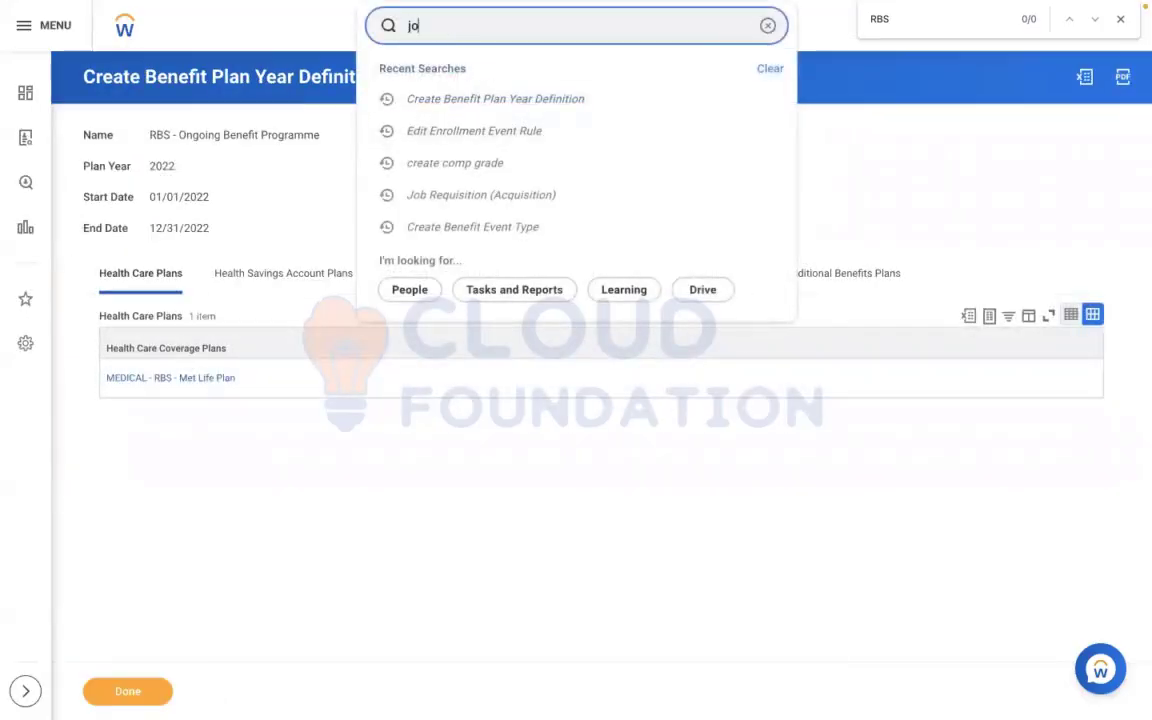
text(hn chen)
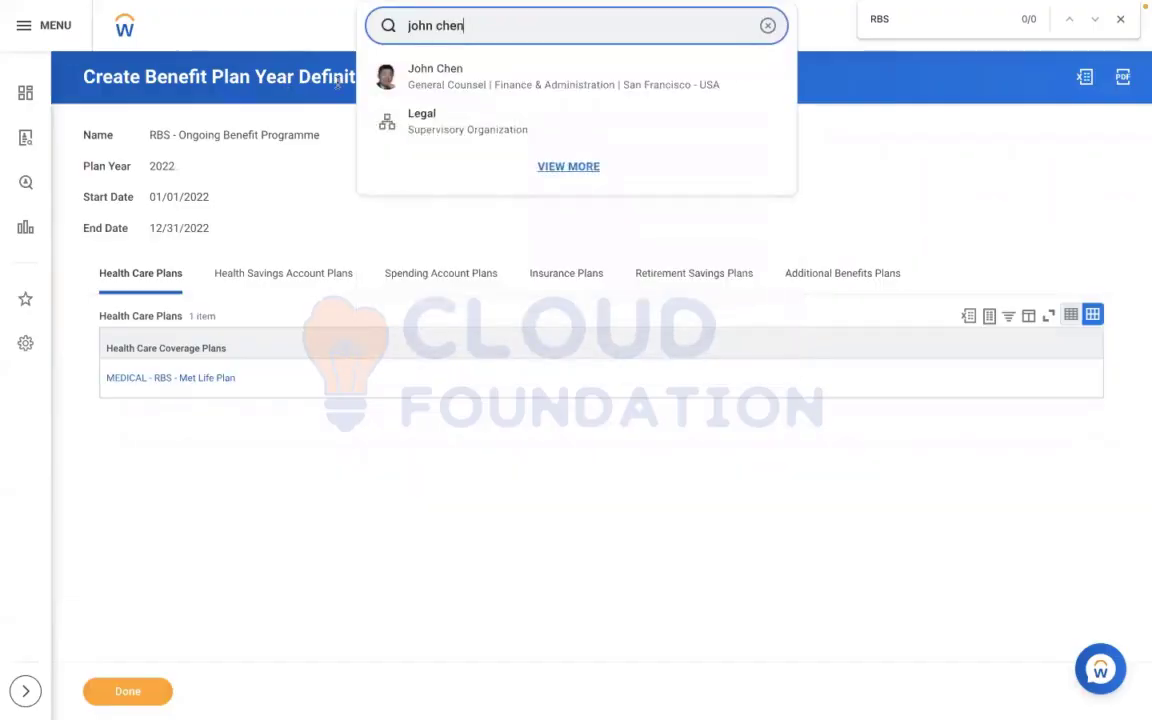
click(453, 80)
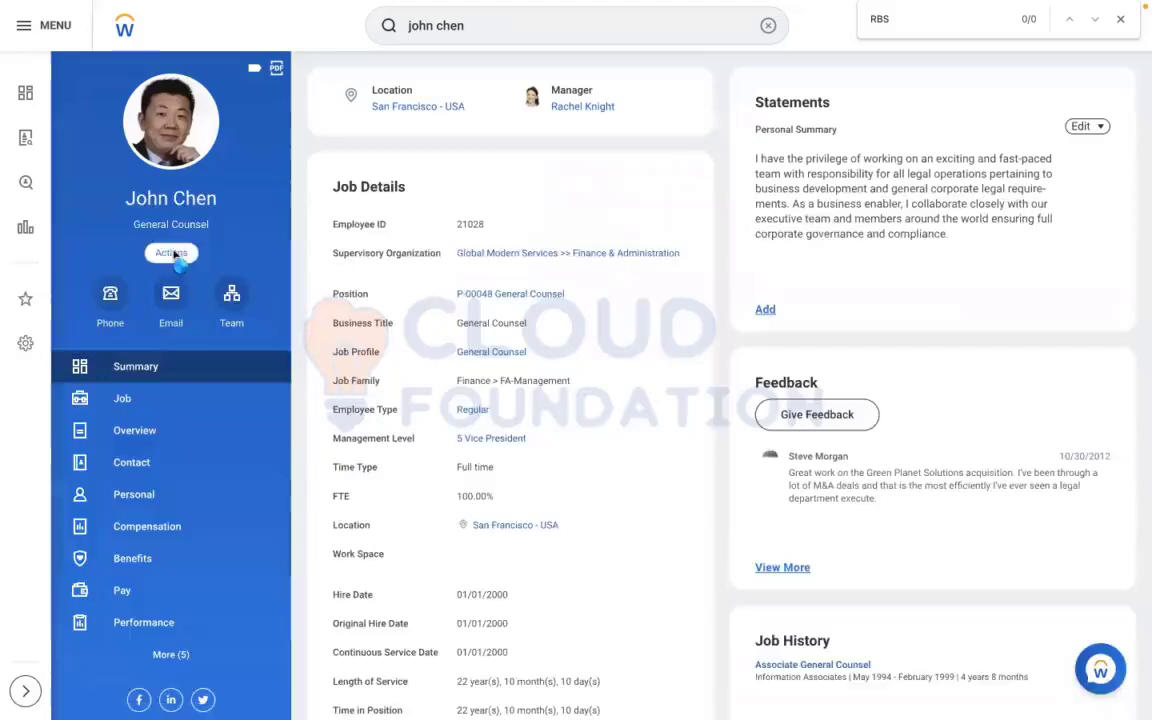
click(174, 254)
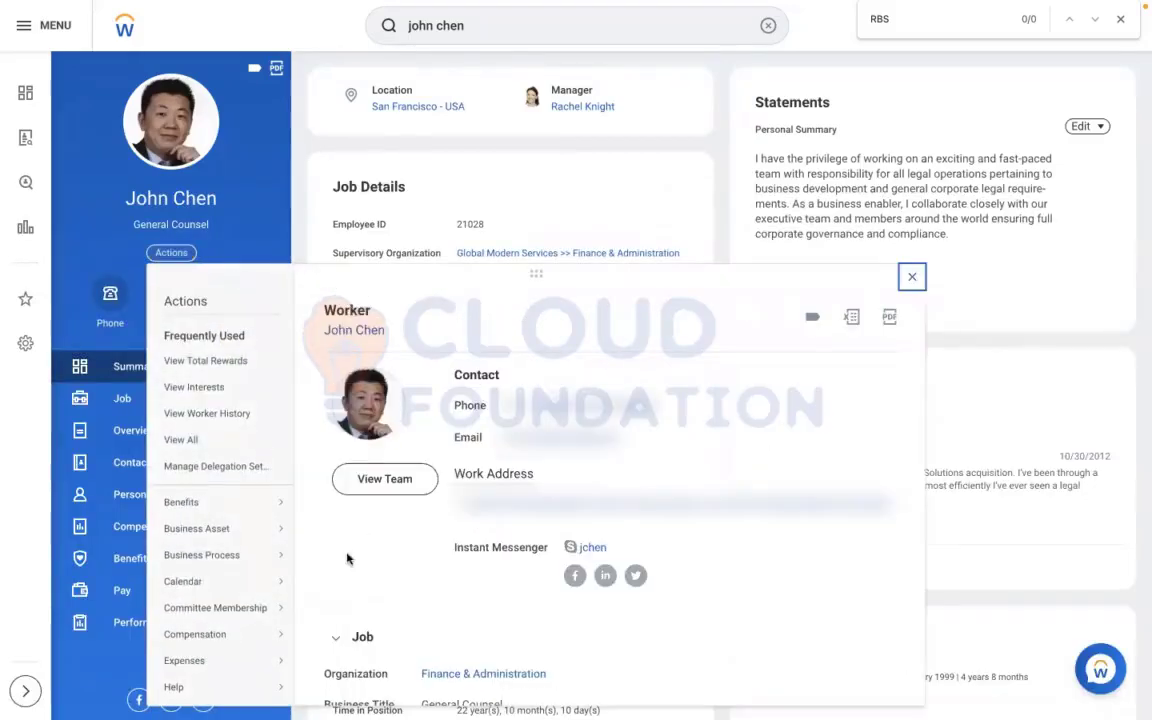
mouse_move(239, 504)
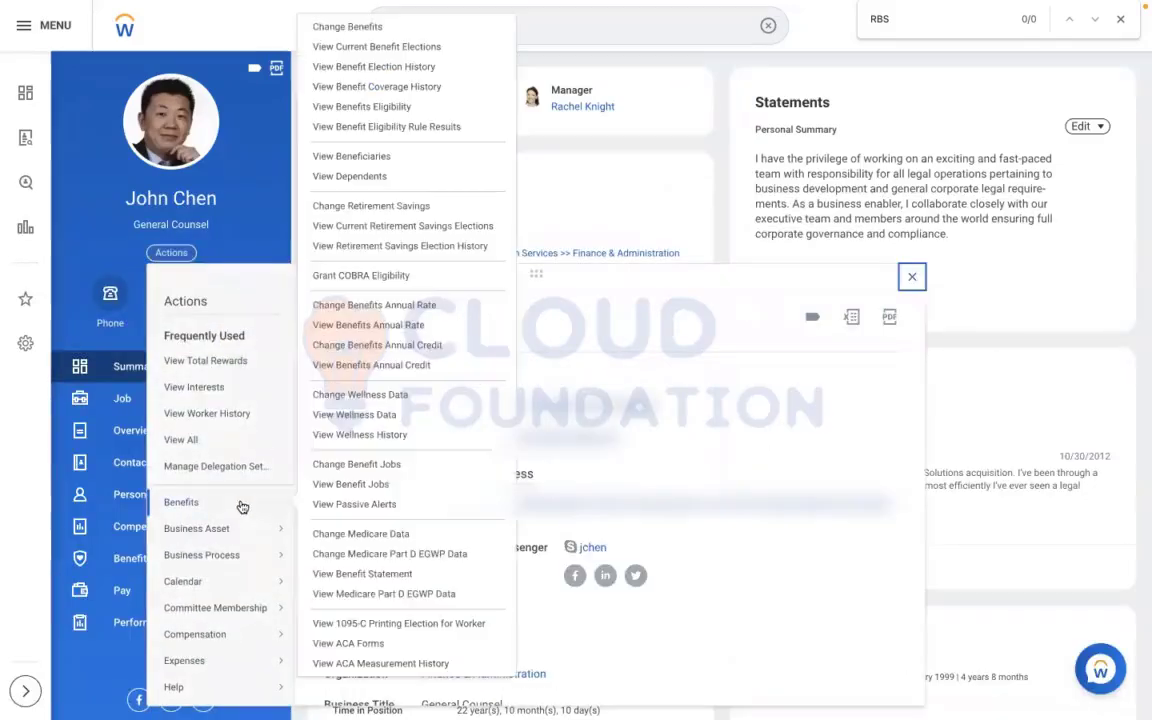
click(334, 30)
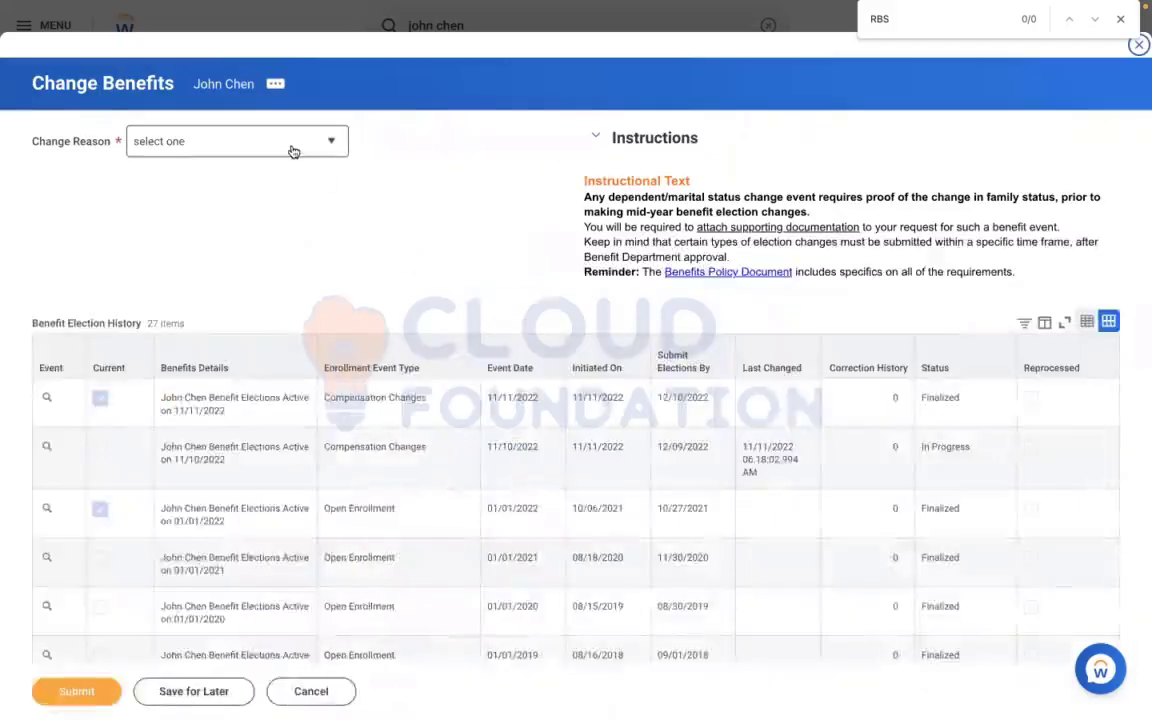
Set the change reason to RBS - Health Care and the benefit event date to 11/09/2022
click(293, 151)
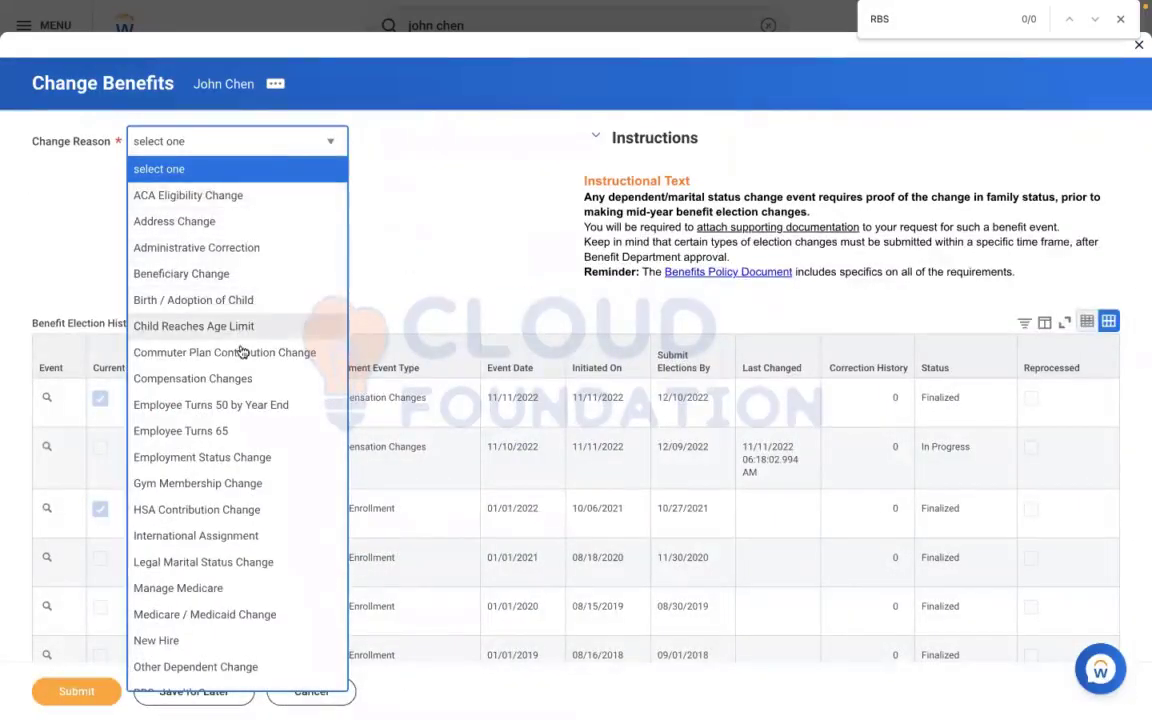
key(Up)
key(Up)
key(Up)
key(Up)
key(Up)
key(Up)
key(Up)
key(Up)
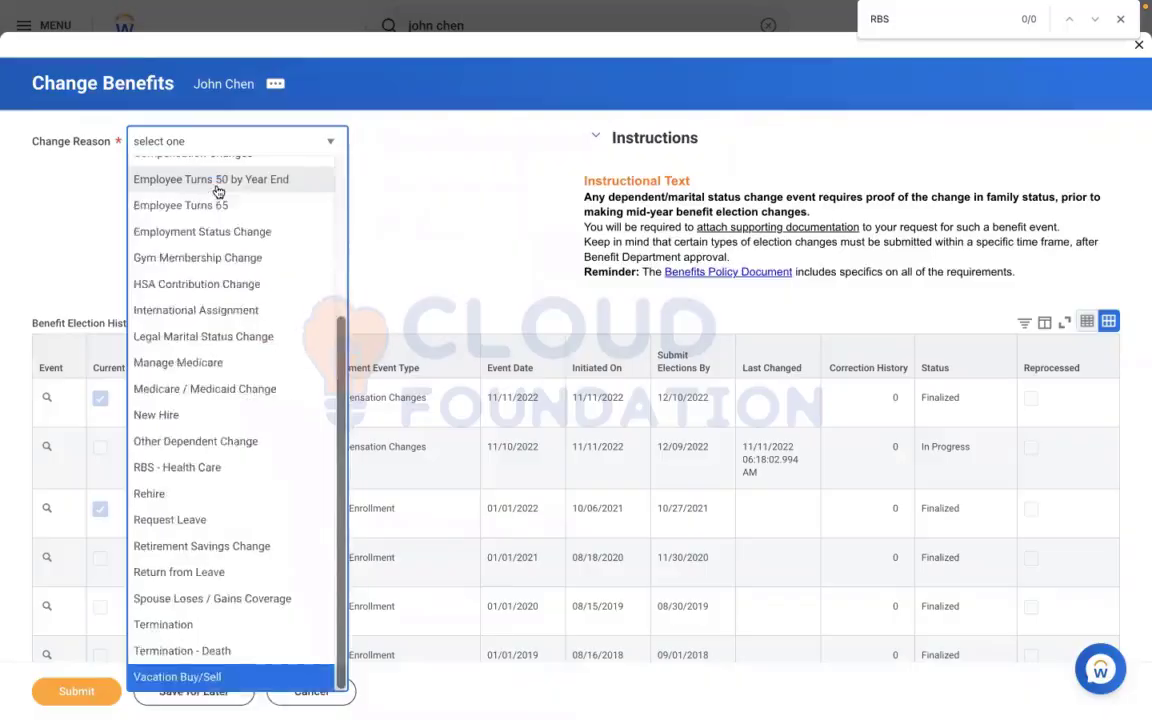
key(Up)
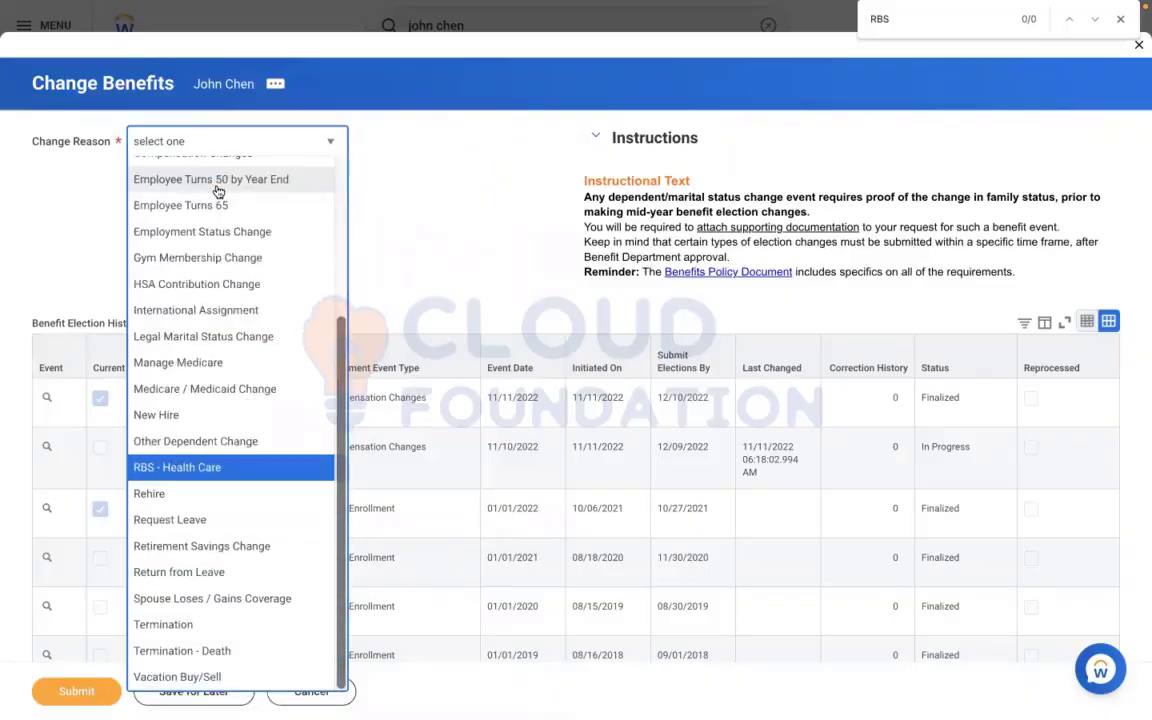
key(Return)
click(231, 193)
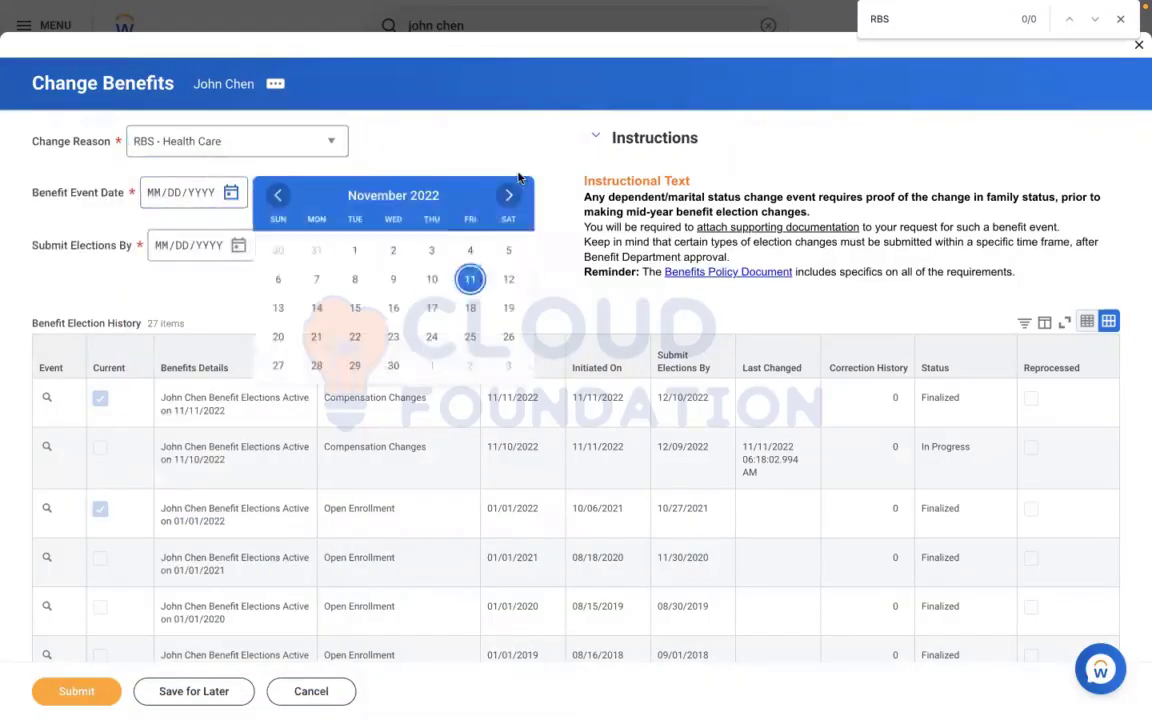
click(396, 282)
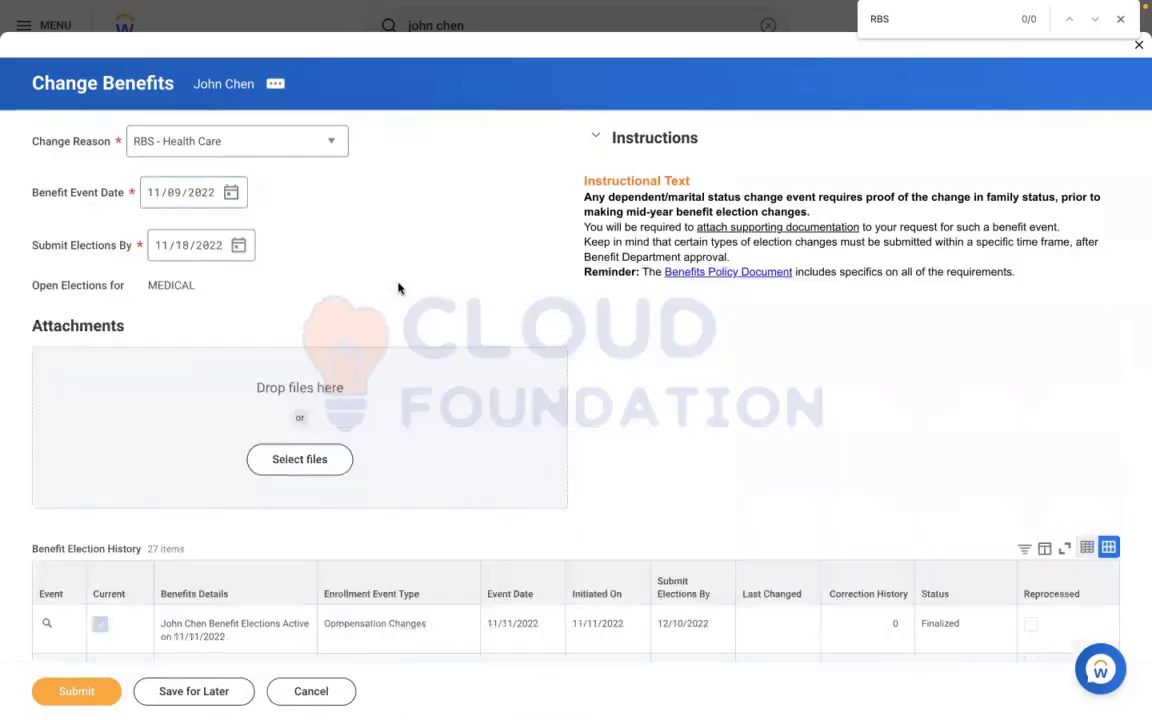
Submit the RBS - Health Care benefits change and open the details of the submitted event
click(72, 686)
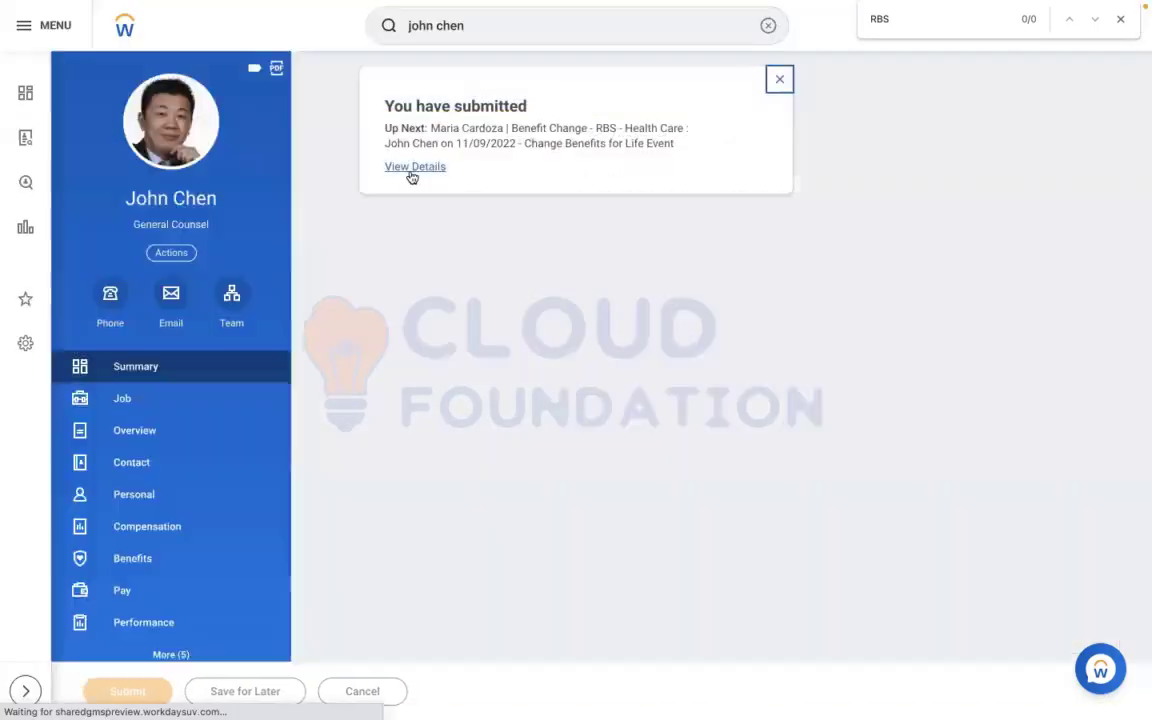
click(410, 176)
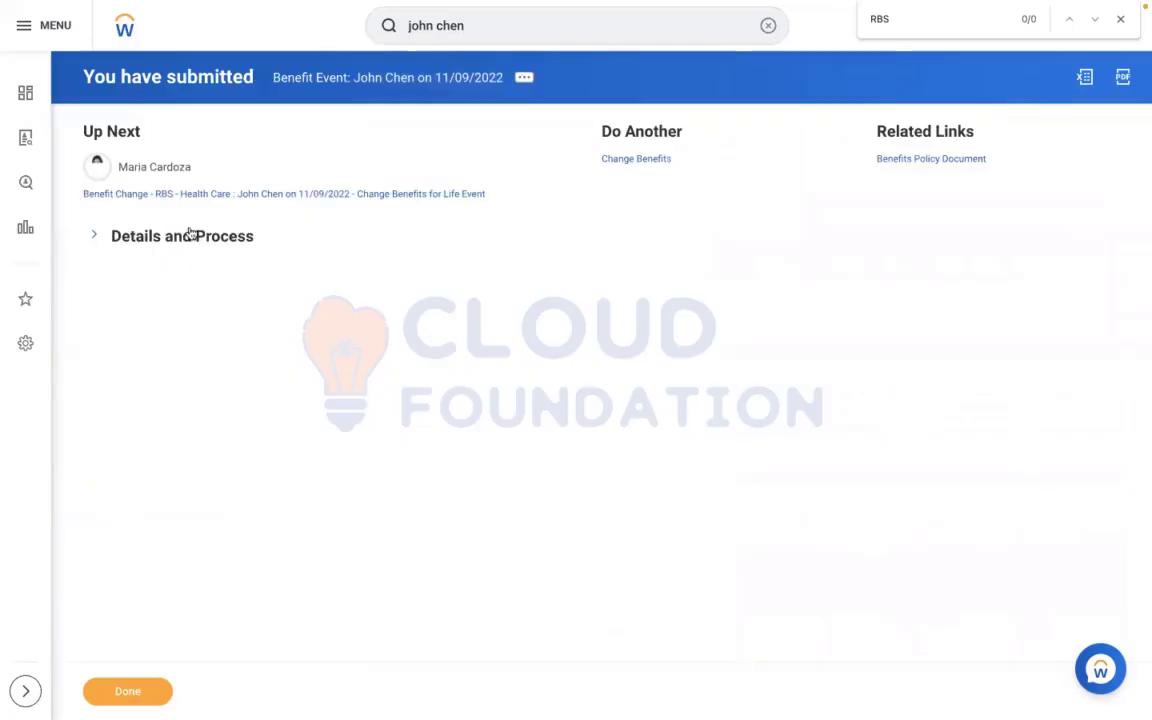
Open the Manage Business Processes for Worker task for the Vice President, Human Resources, who holds the benefit change
click(766, 25)
text(manage b)
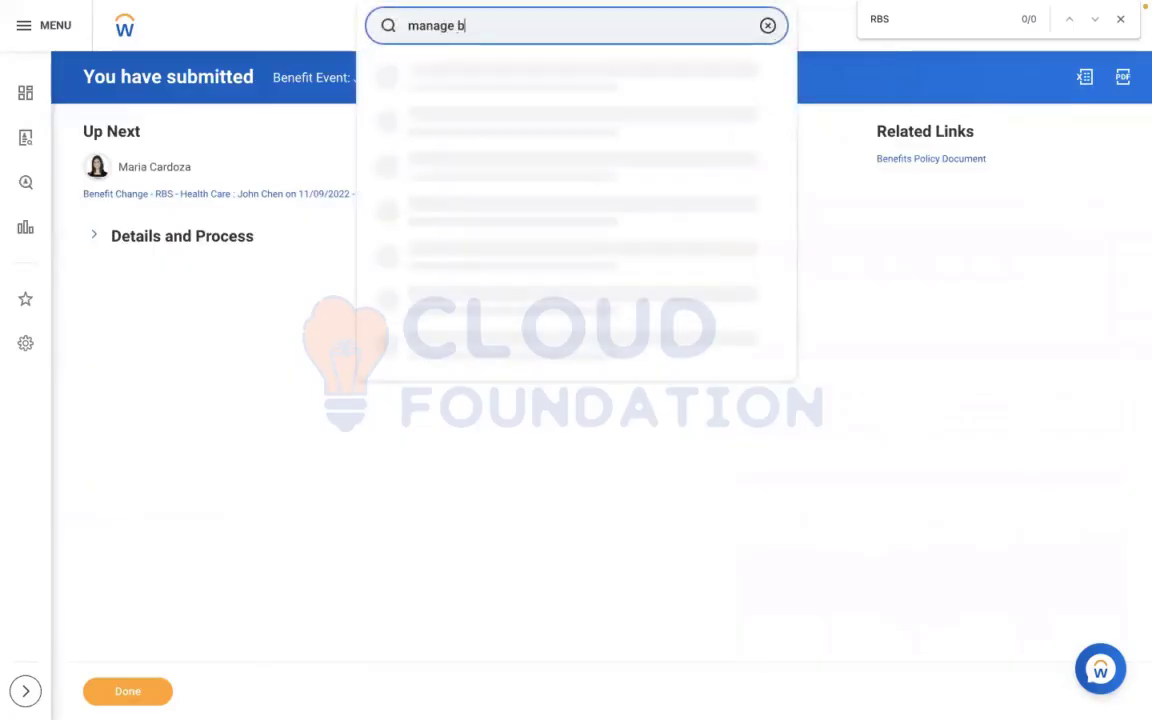
text(usines process)
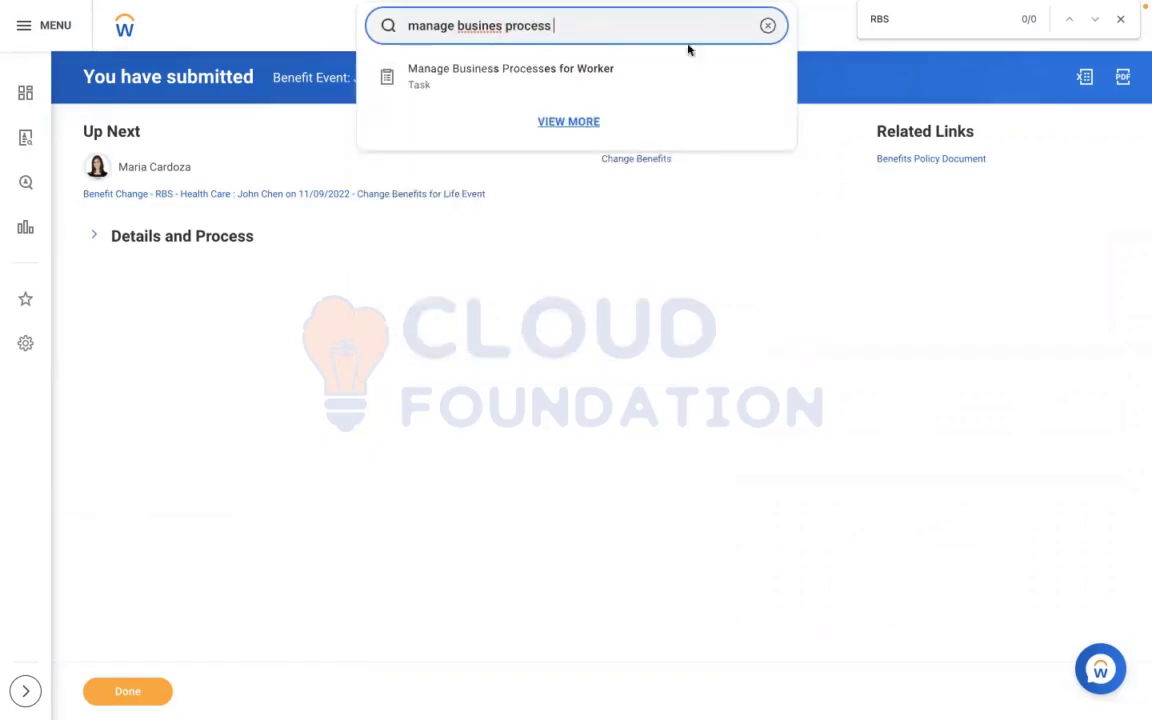
click(581, 69)
click(465, 204)
text(maria)
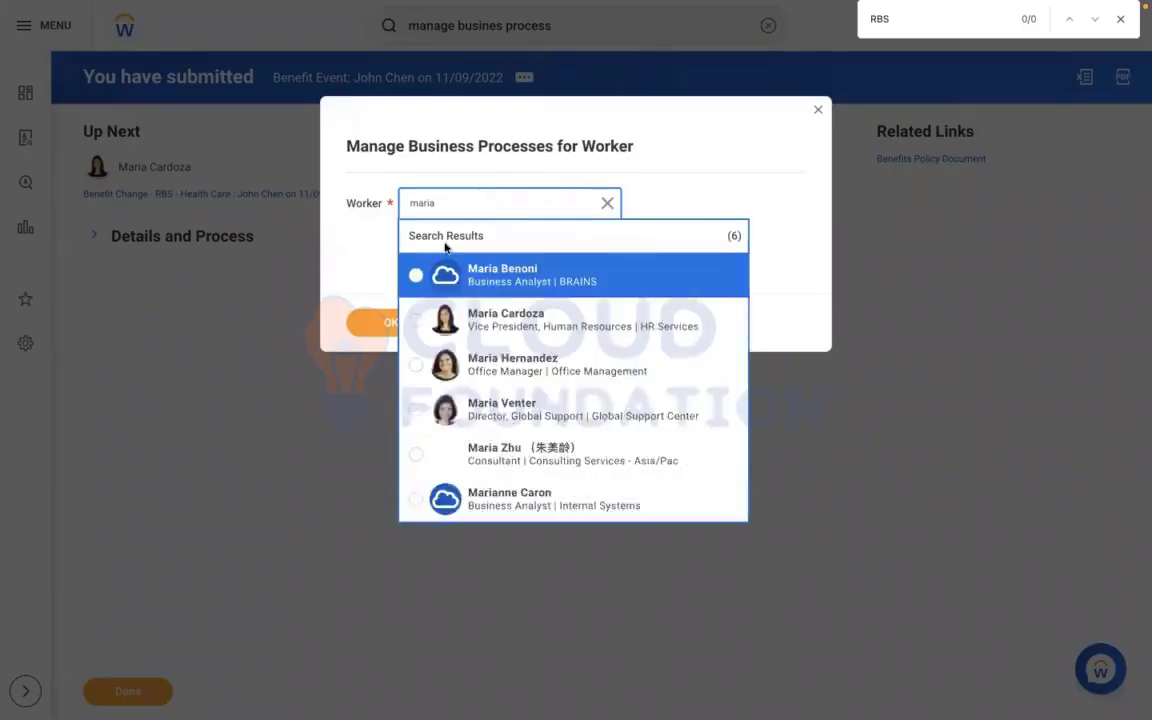
click(466, 310)
click(385, 320)
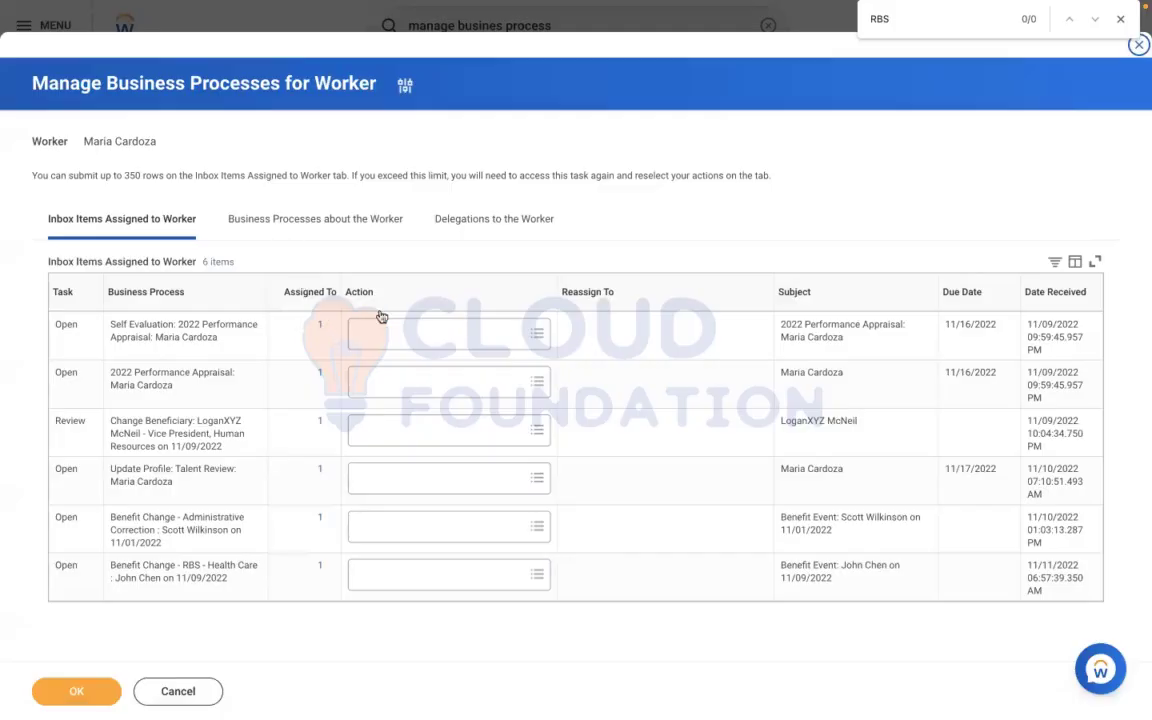
Reassign the Benefit Change - RBS - Health Care inbox item of 11/09/2022 to the signed-in administrator and confirm
click(368, 575)
click(419, 548)
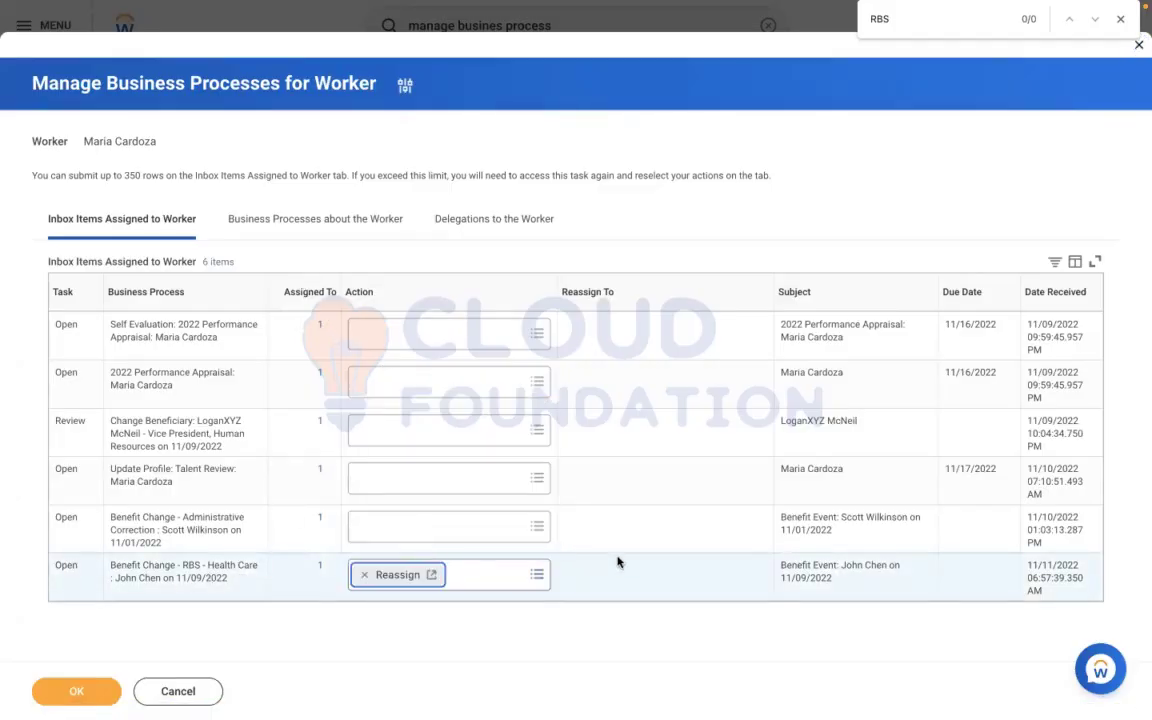
click(630, 574)
text(lo)
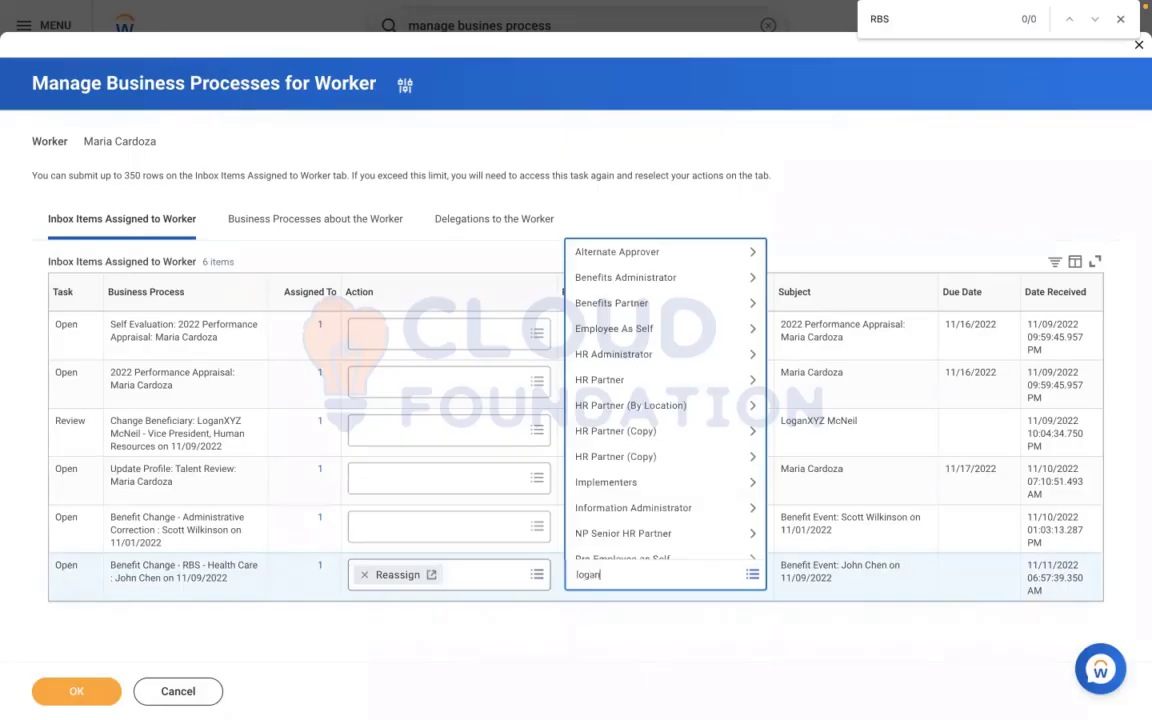
text(gan)
key(Return)
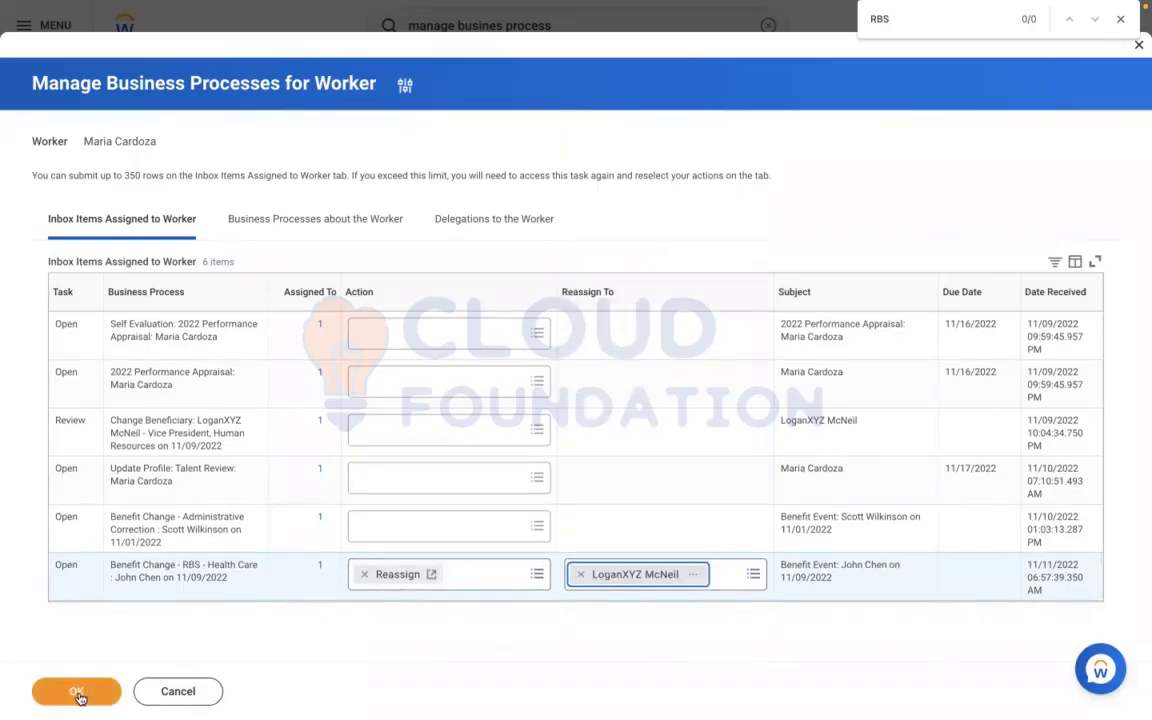
click(80, 697)
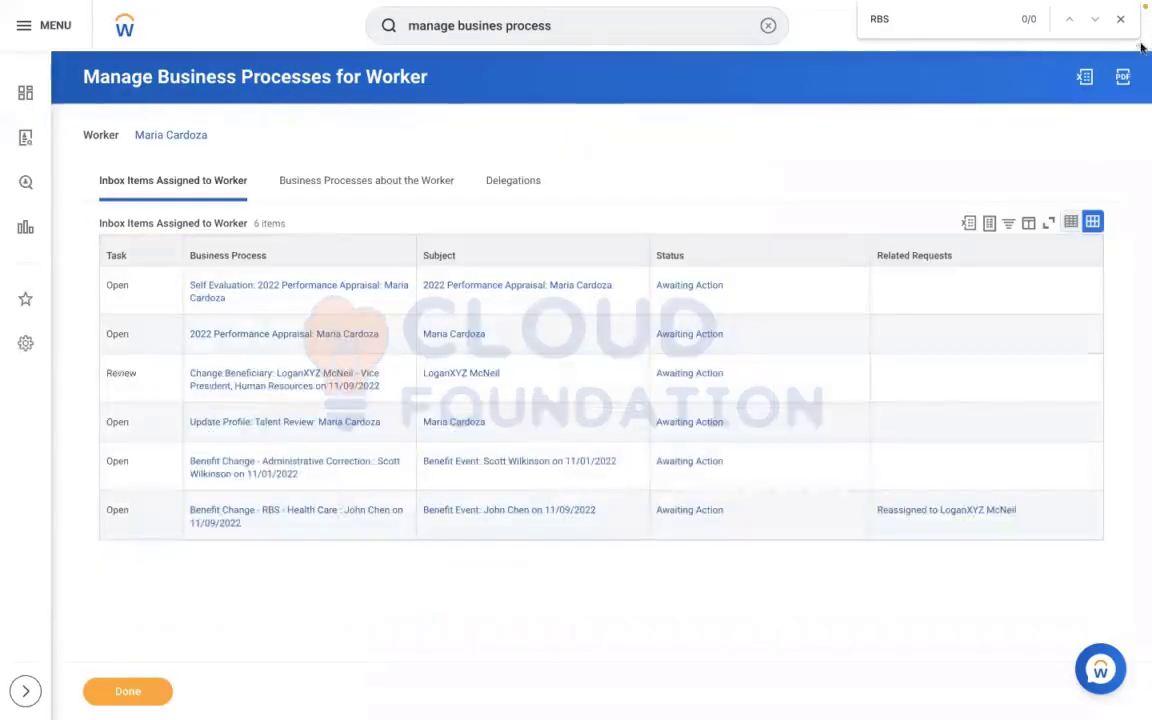
Open the reassigned RBS - Health Care benefit change in the inbox and start its benefit elections
click(1120, 19)
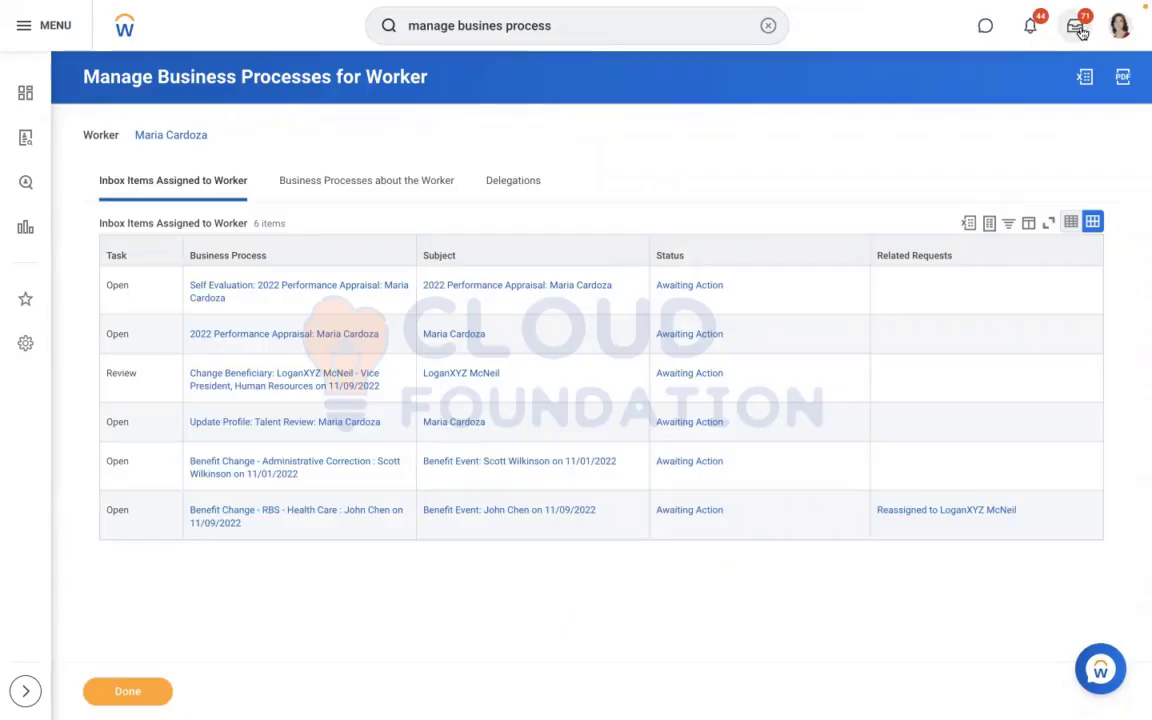
click(1077, 27)
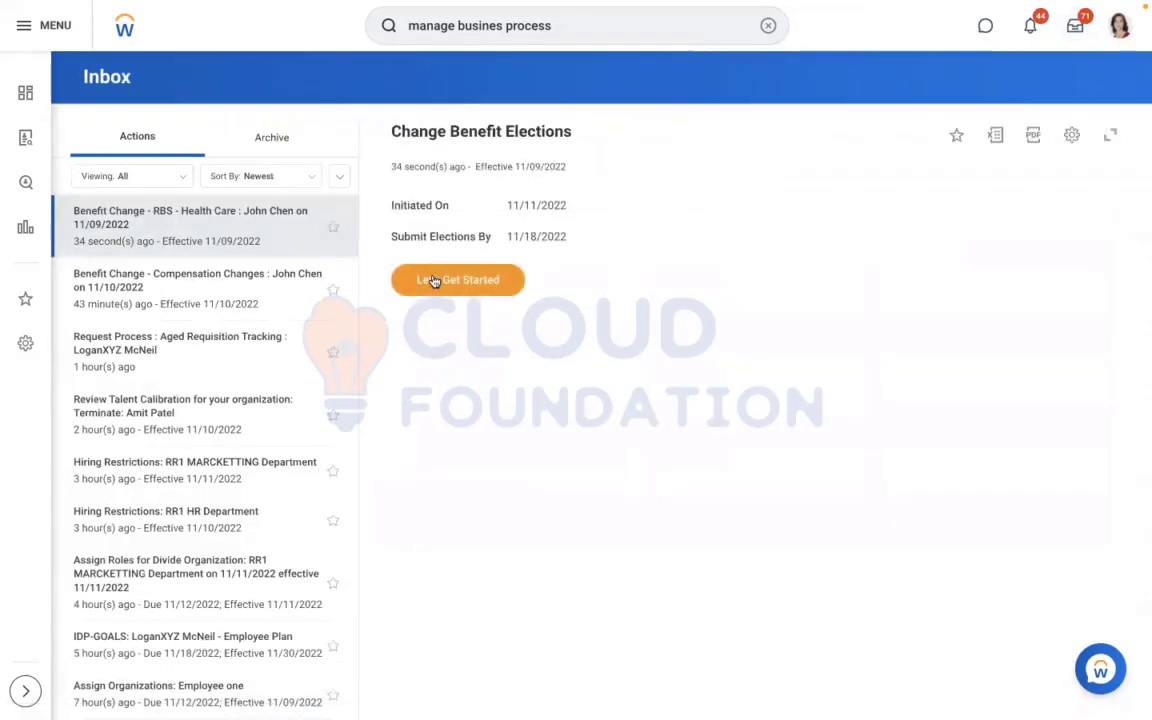
click(433, 281)
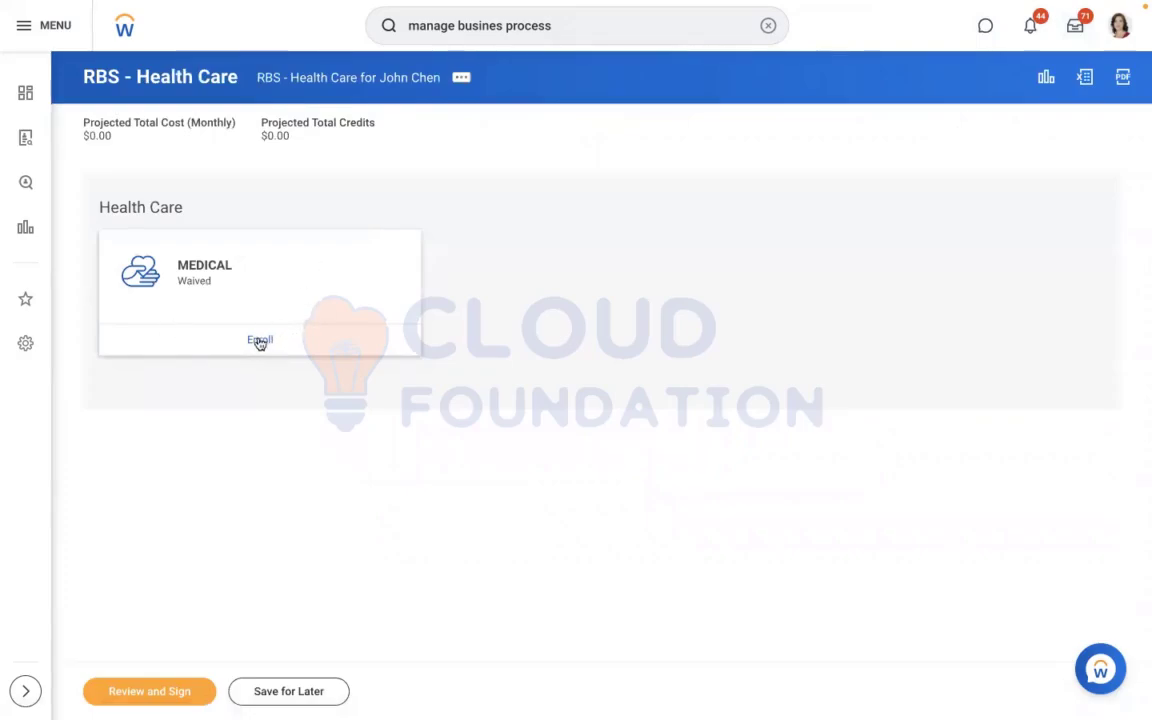
Enroll in MEDICAL by selecting the RBS - Met Life Plan and continue to its coverage details
click(260, 341)
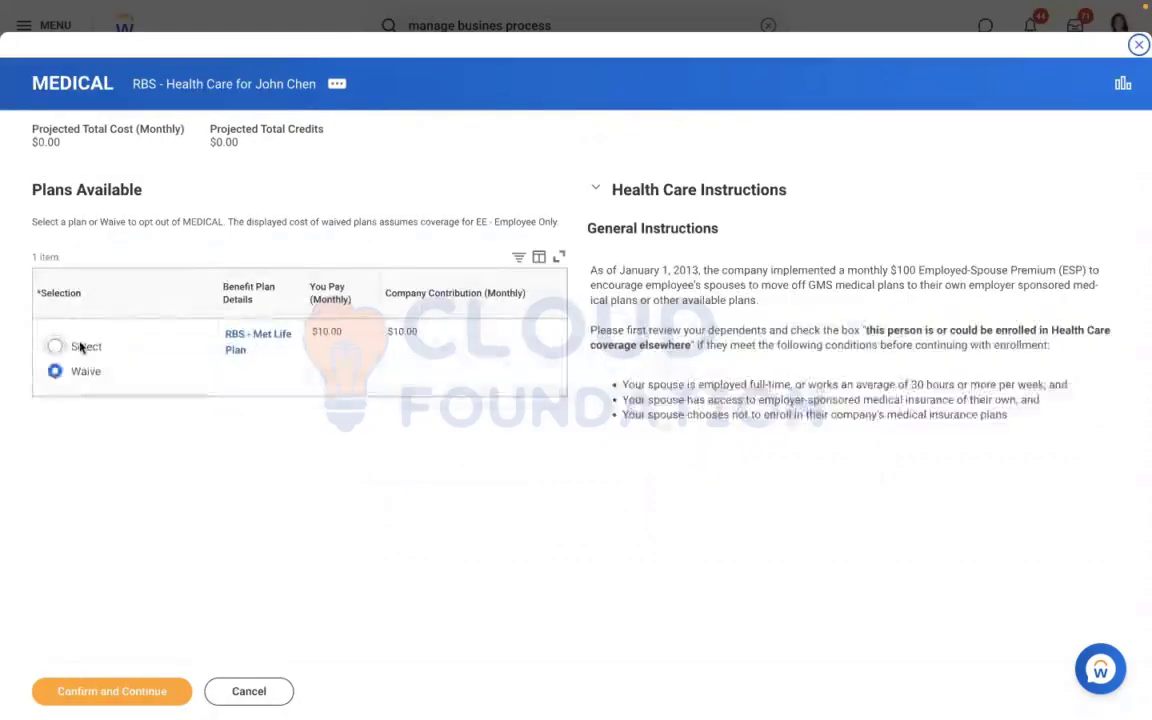
click(81, 346)
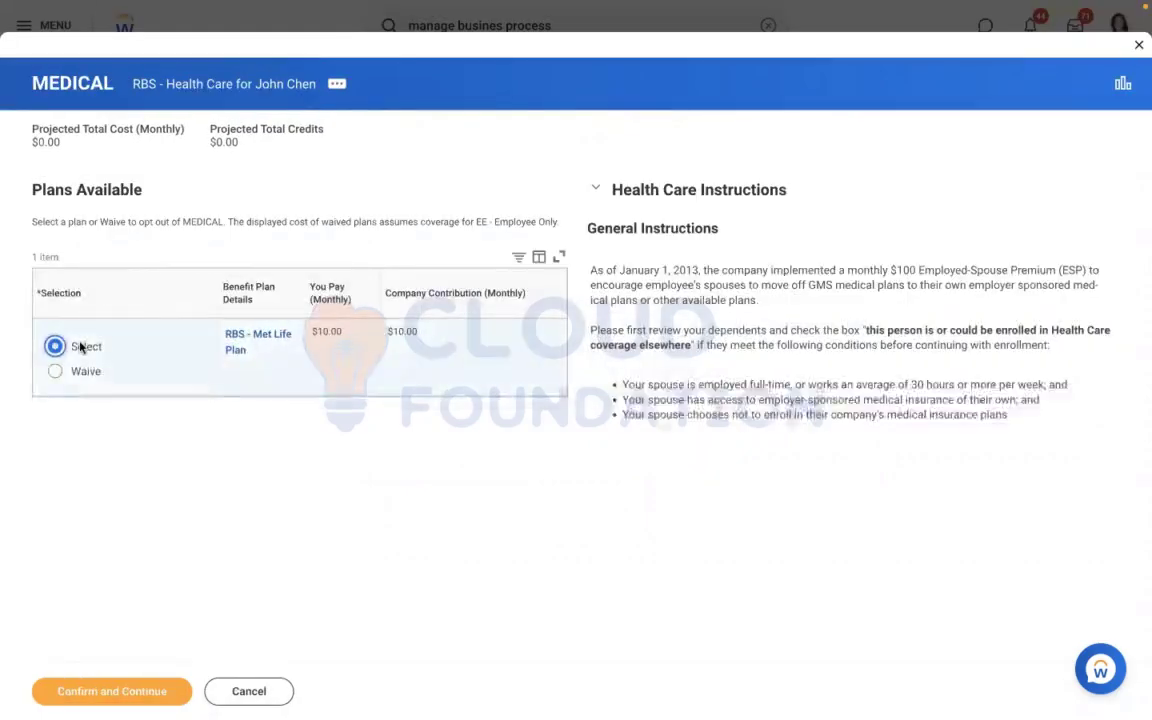
click(88, 687)
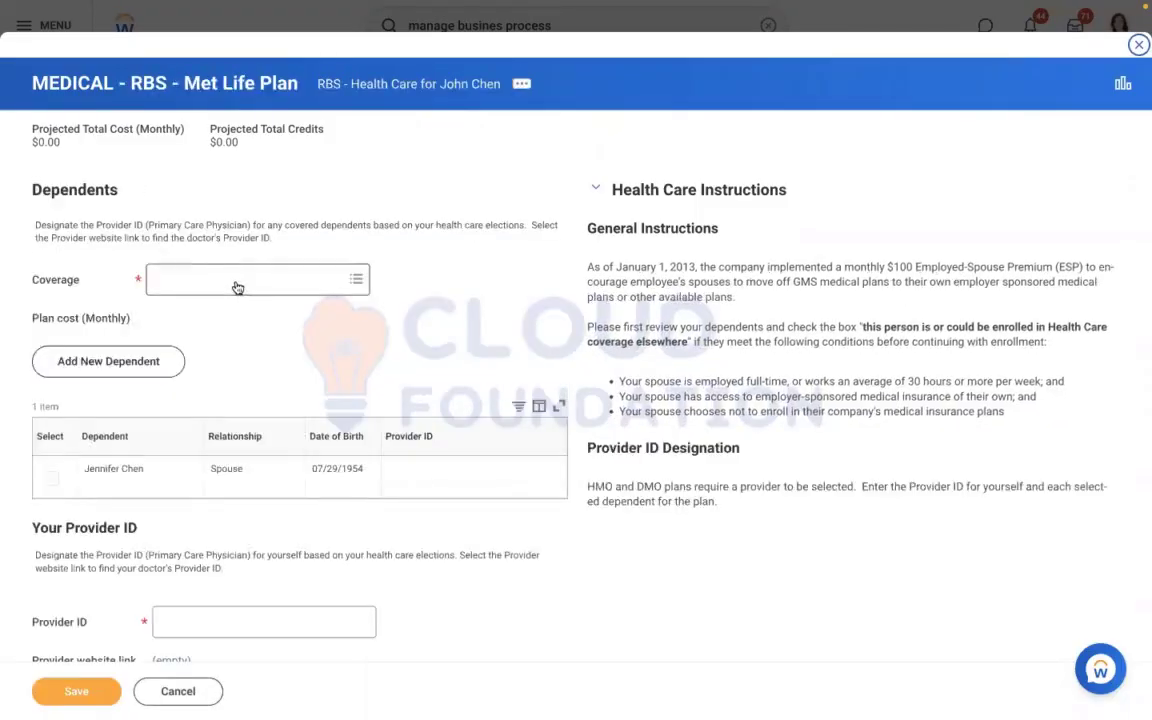
Choose EE + Domestic Partner coverage, enter the provider ID, try to save the election and review the page errors
click(237, 285)
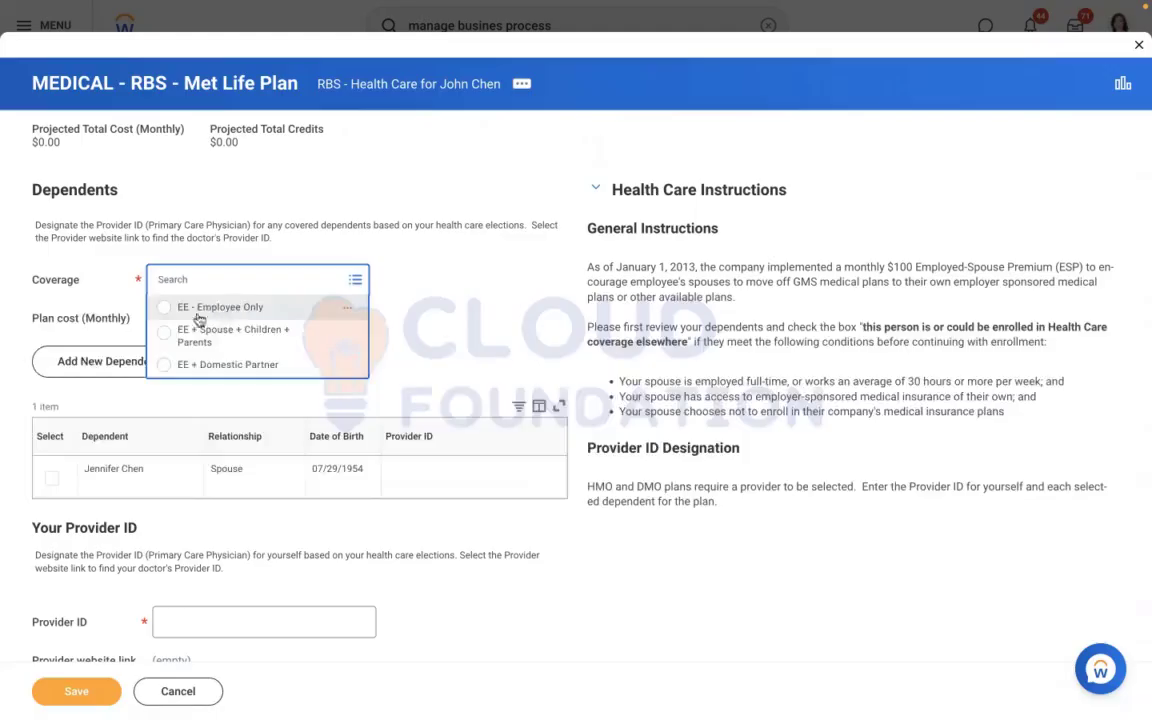
click(190, 364)
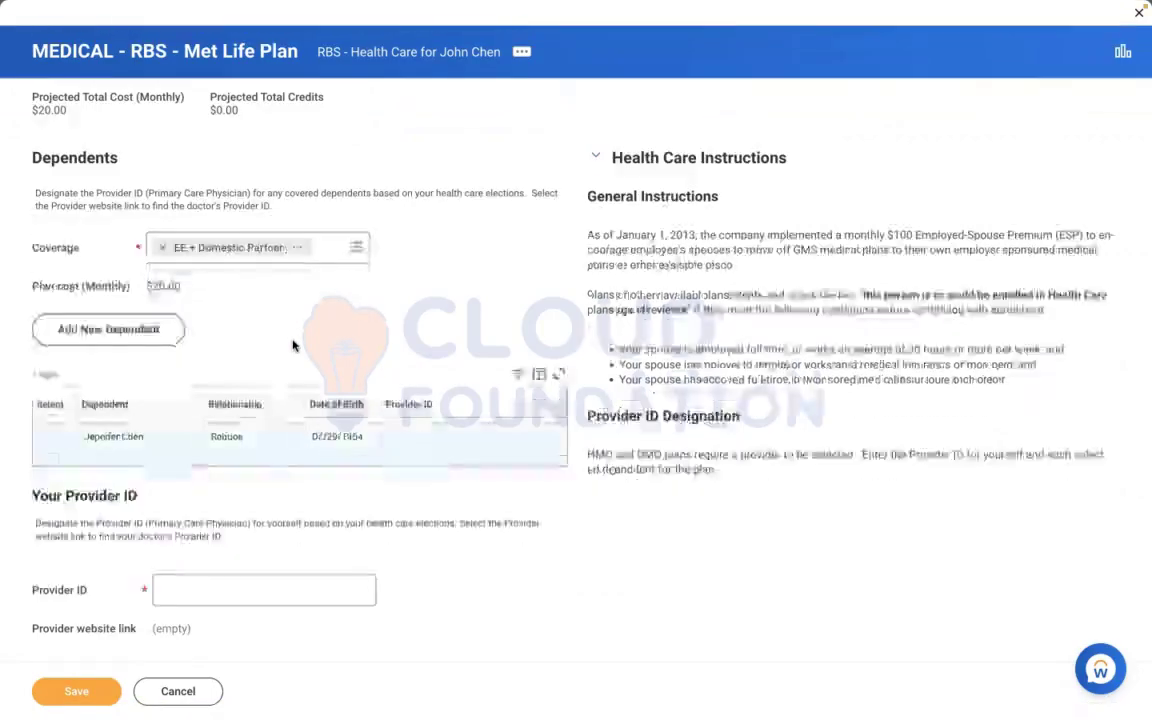
scroll(293, 345, down, 1)
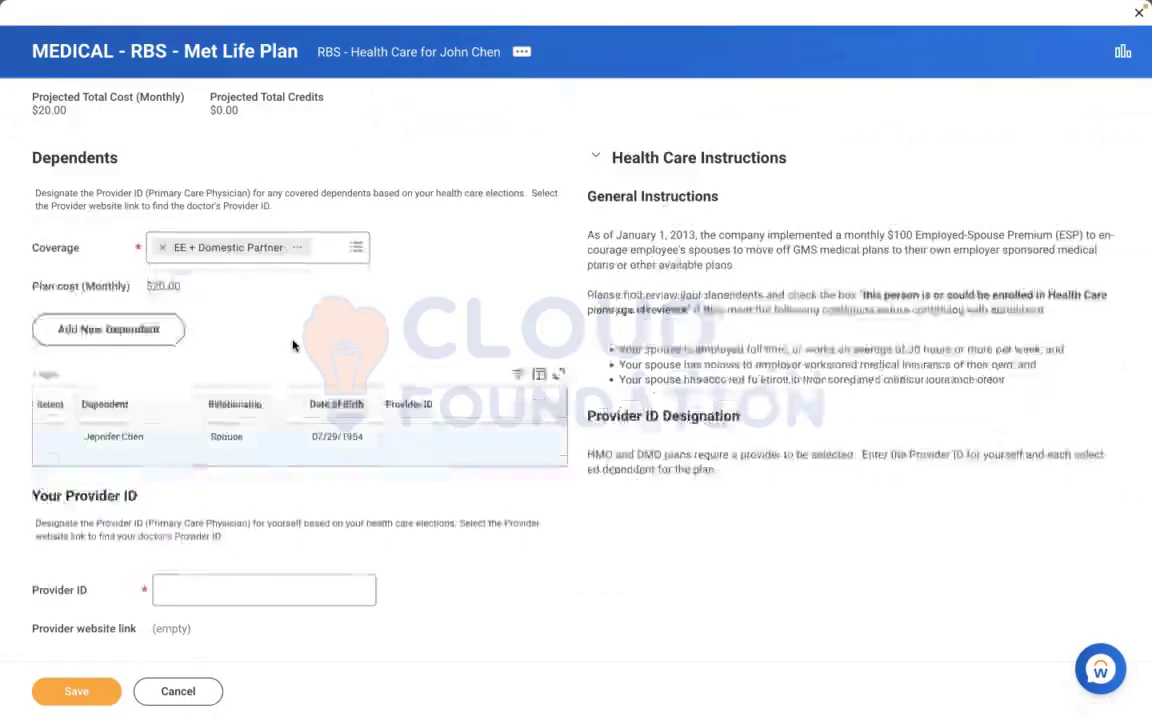
click(188, 601)
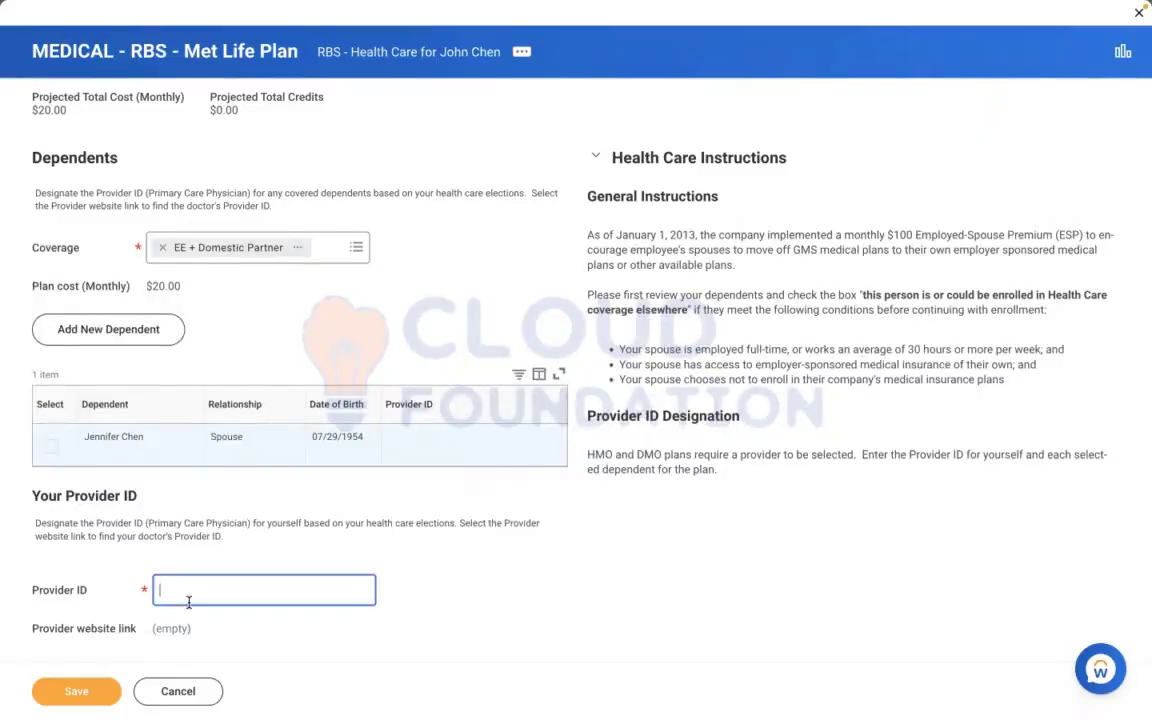
text(46466474)
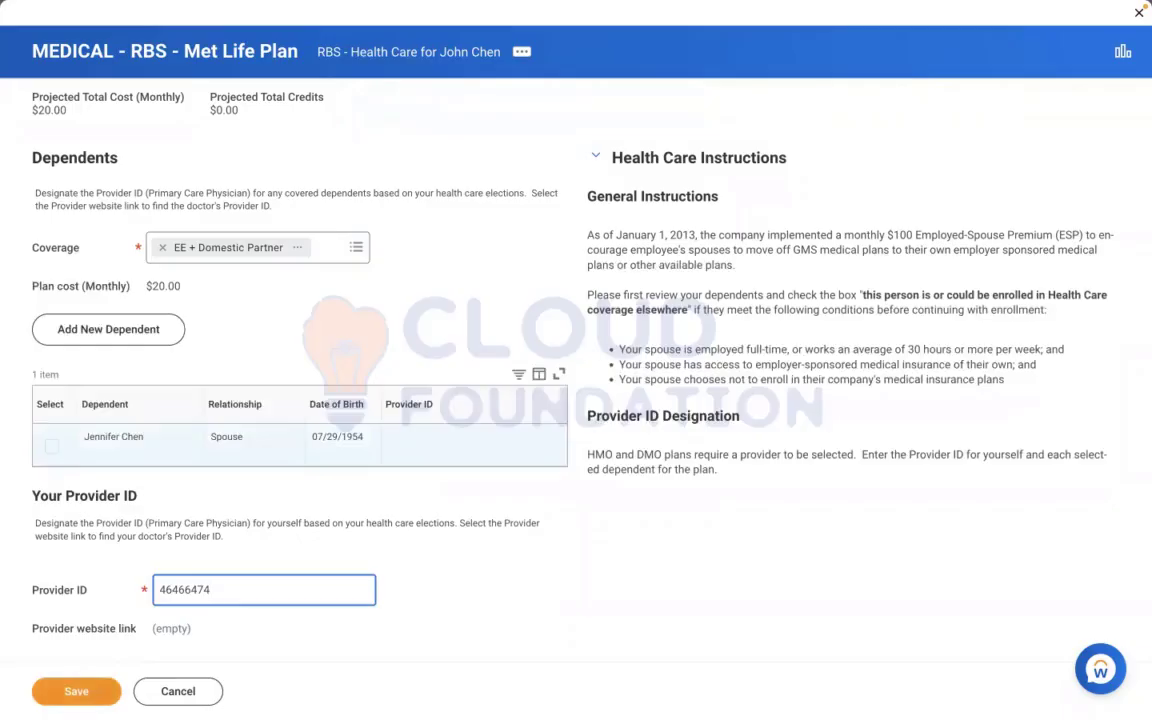
click(67, 691)
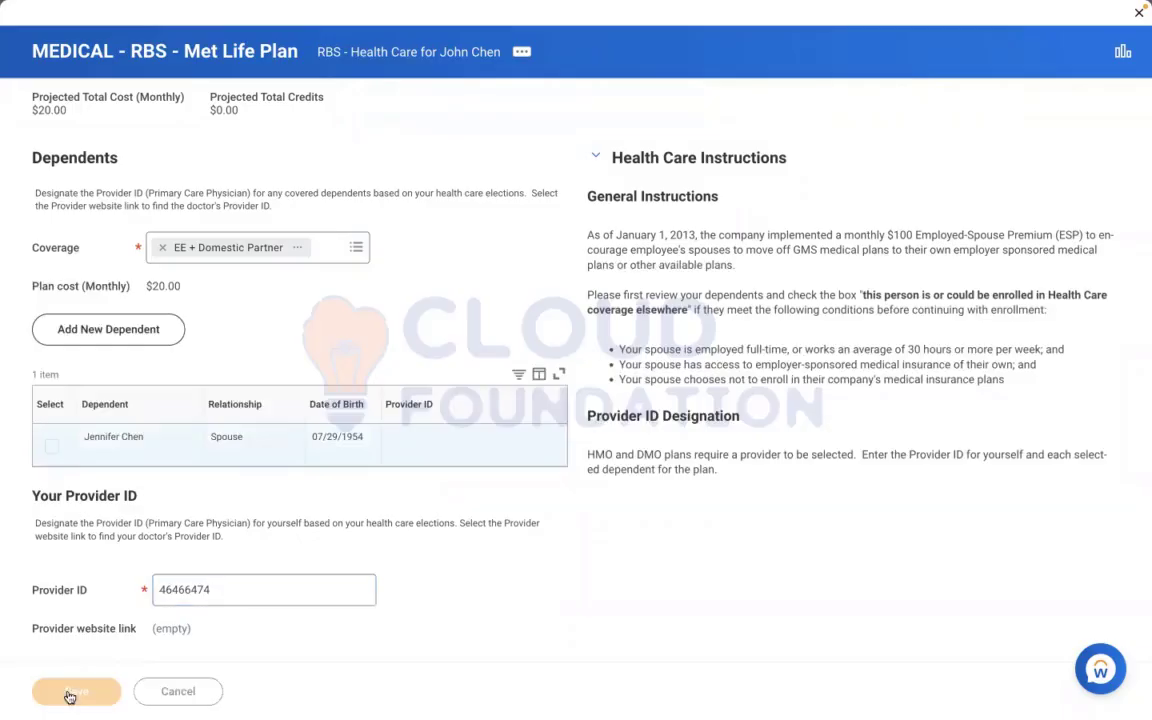
click(1043, 111)
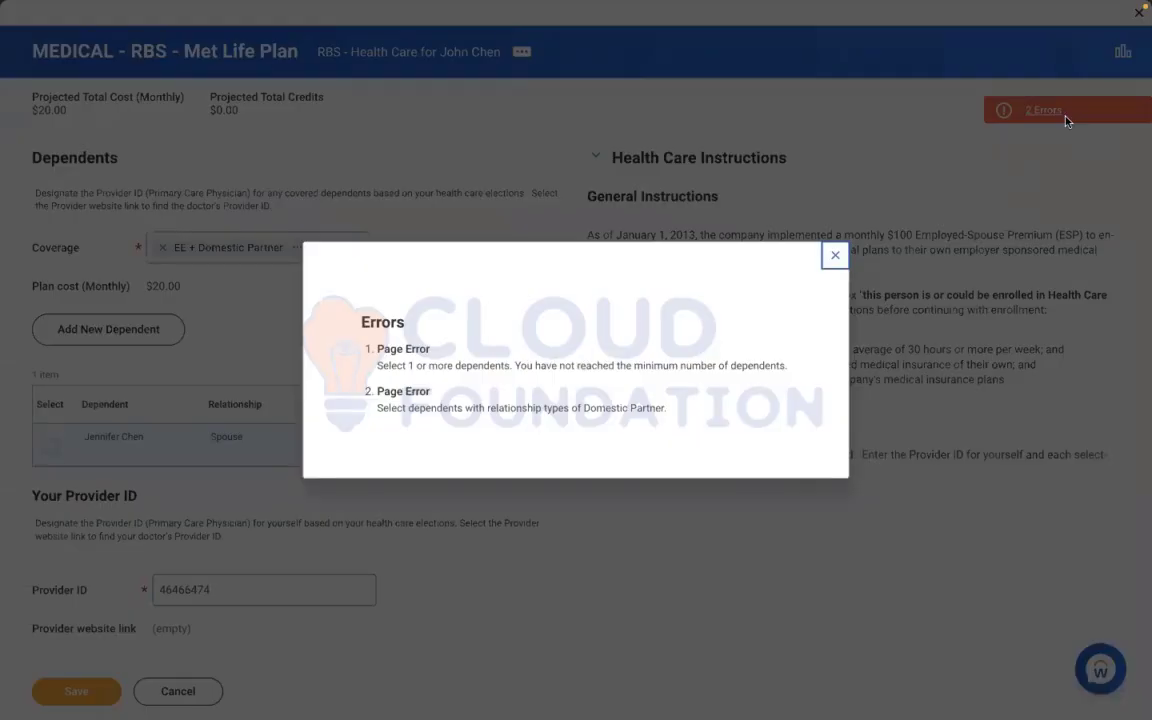
click(838, 264)
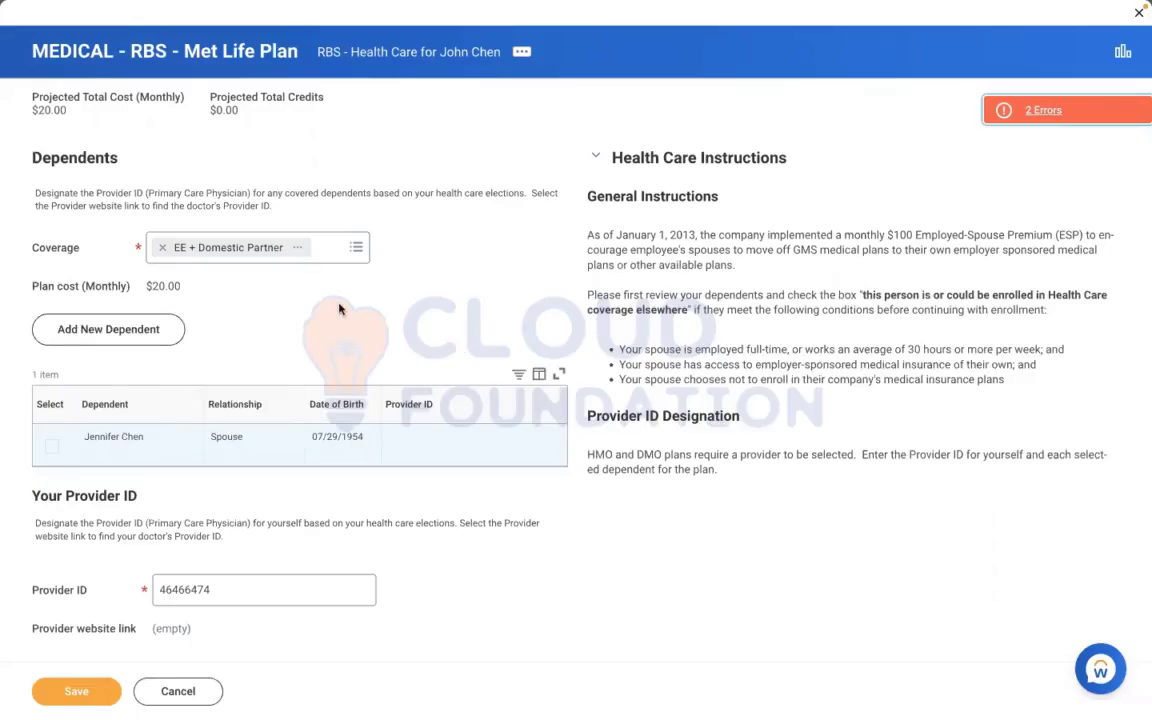
Replace the coverage with EE - Employee Only and save the medical election
click(162, 247)
click(297, 247)
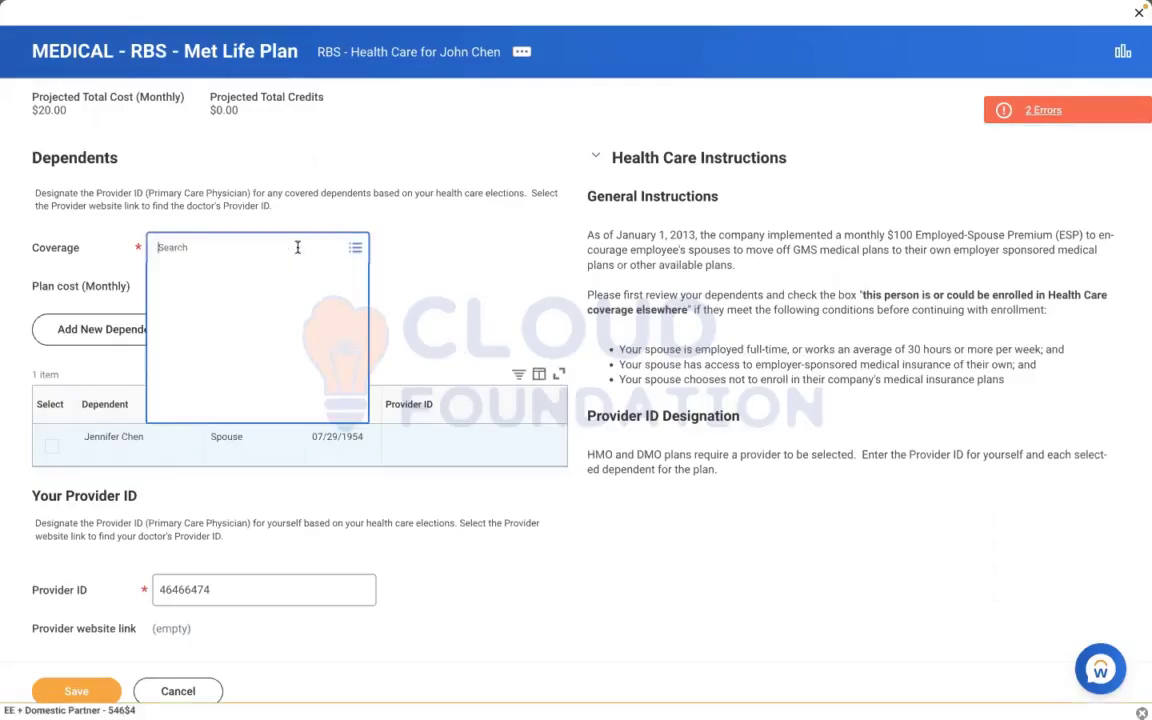
click(215, 268)
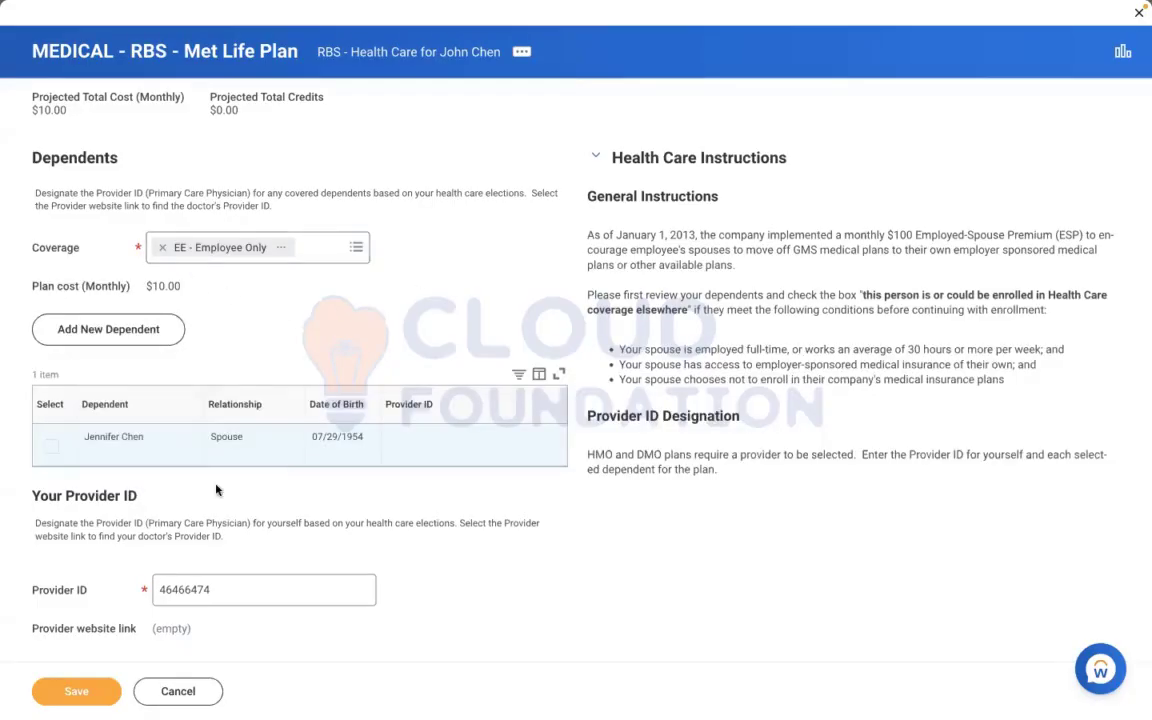
click(85, 689)
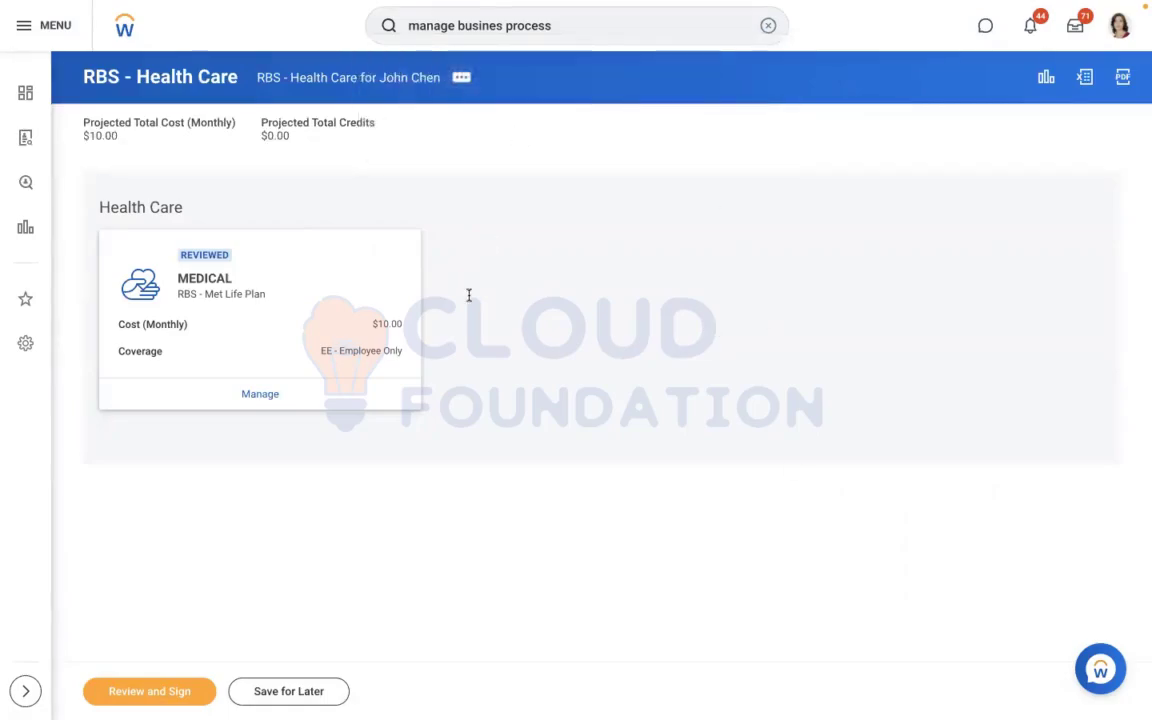
Review the RBS - Health Care elections summary, accept the electronic signature and submit the elections
click(154, 691)
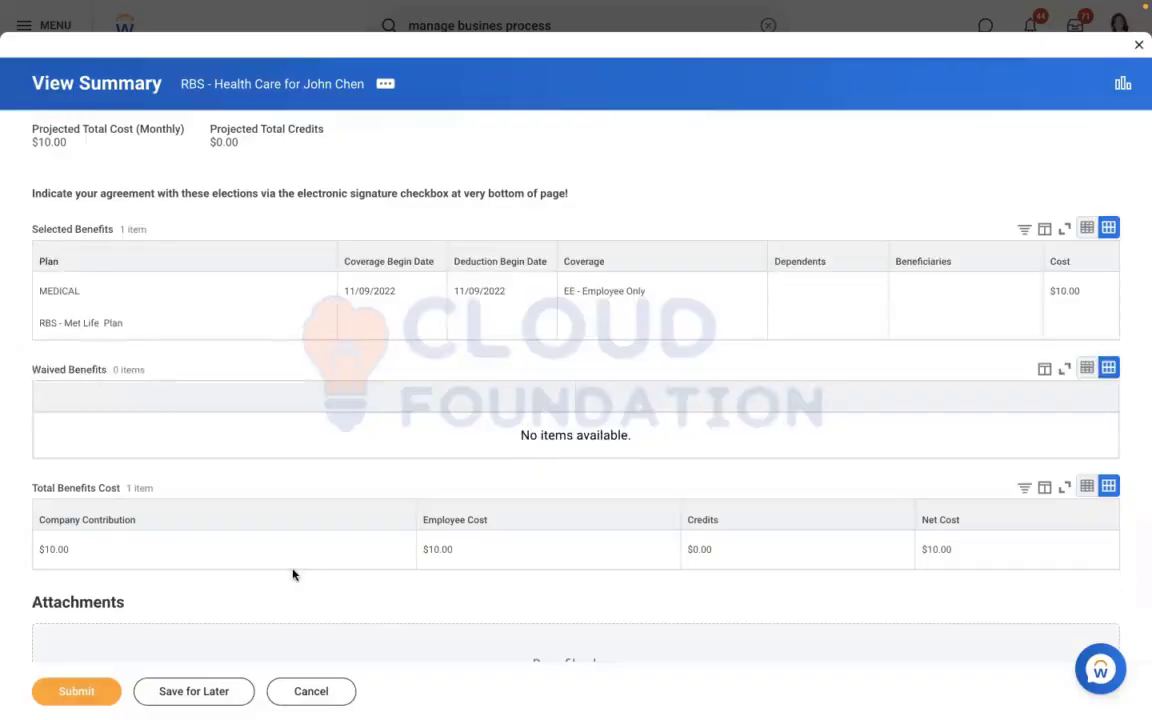
scroll(293, 574, down, 5)
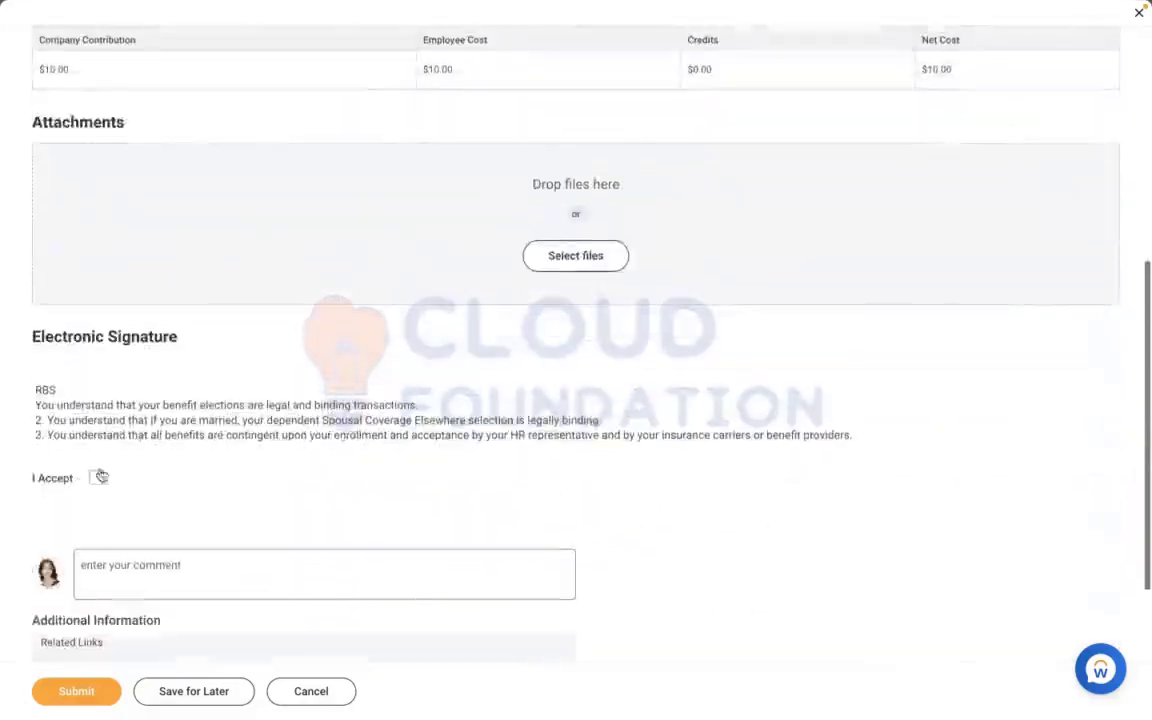
click(97, 478)
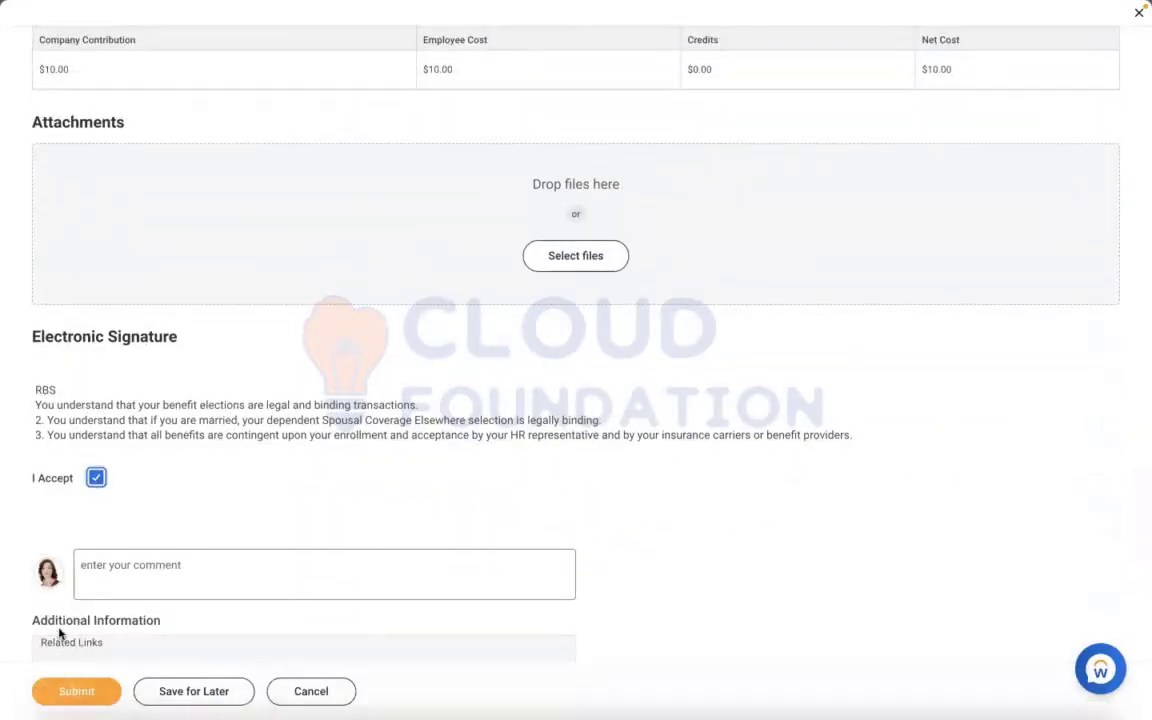
click(38, 690)
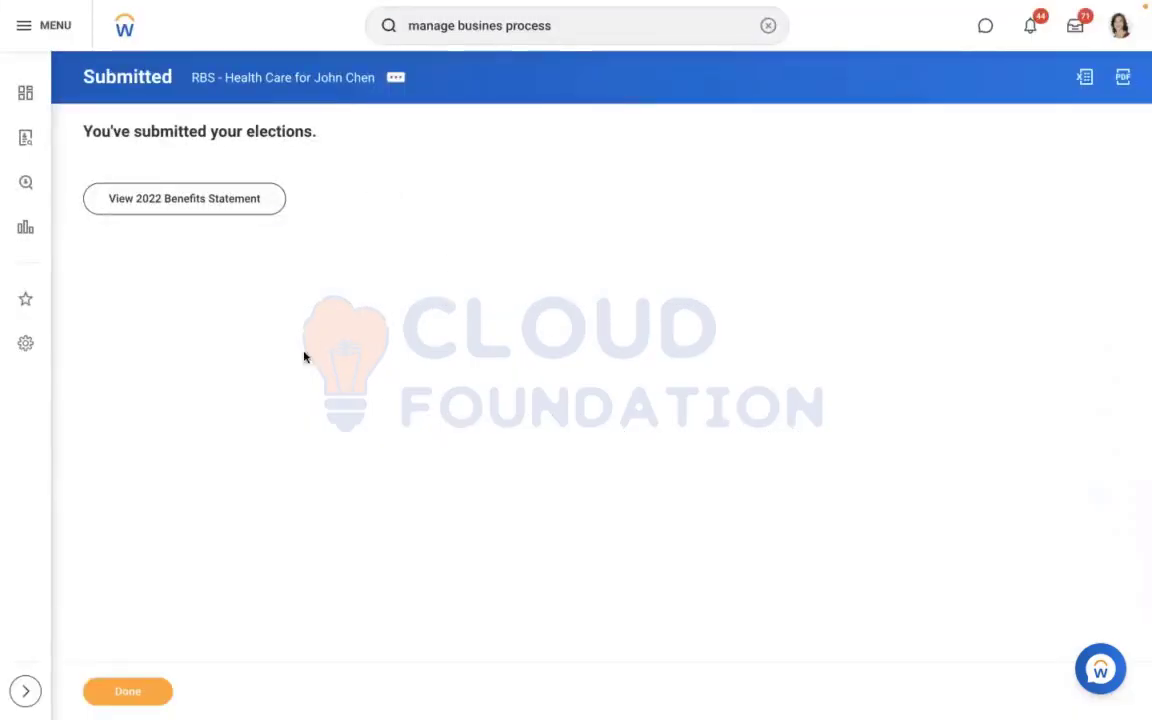
click(152, 695)
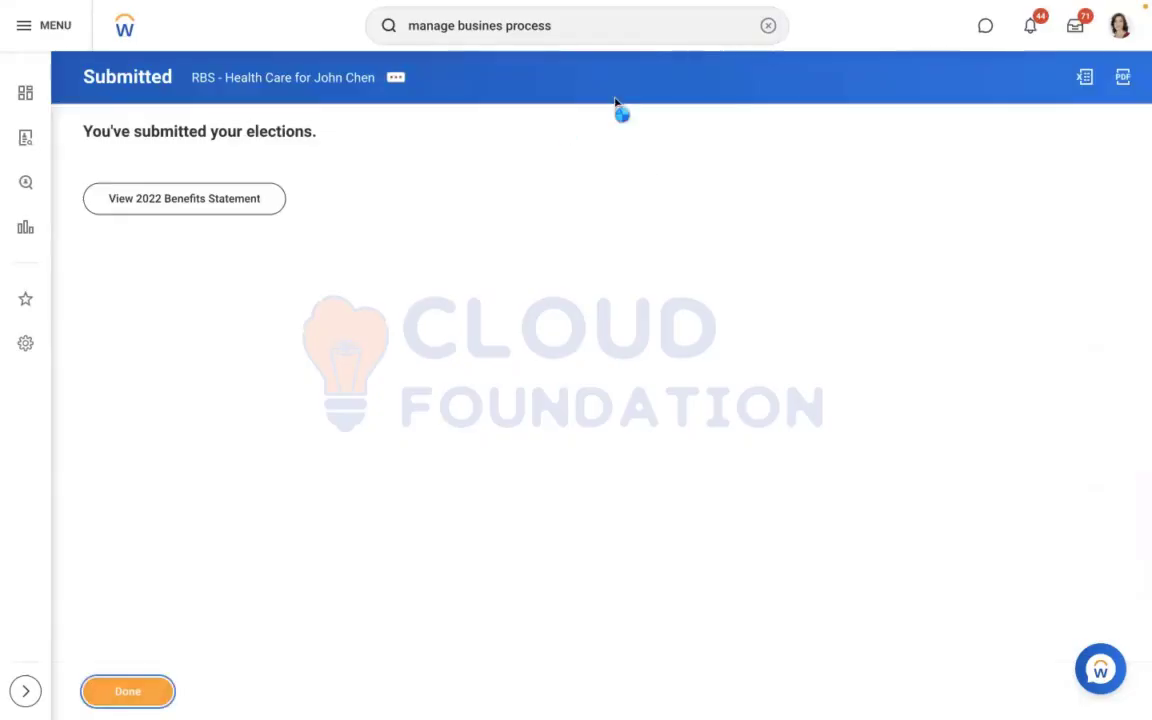
Open the General Counsel employee's benefits and examine the MEDICAL - RBS - Met Life Plan row, including employee cost and employer contribution
click(766, 27)
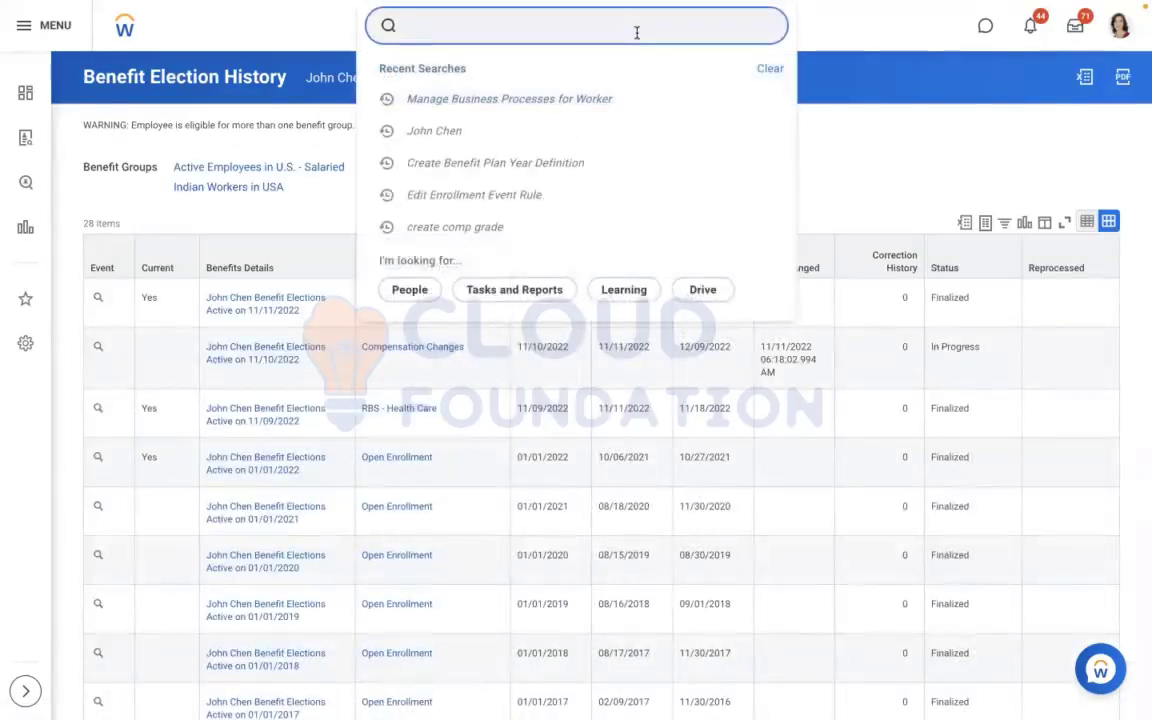
click(464, 131)
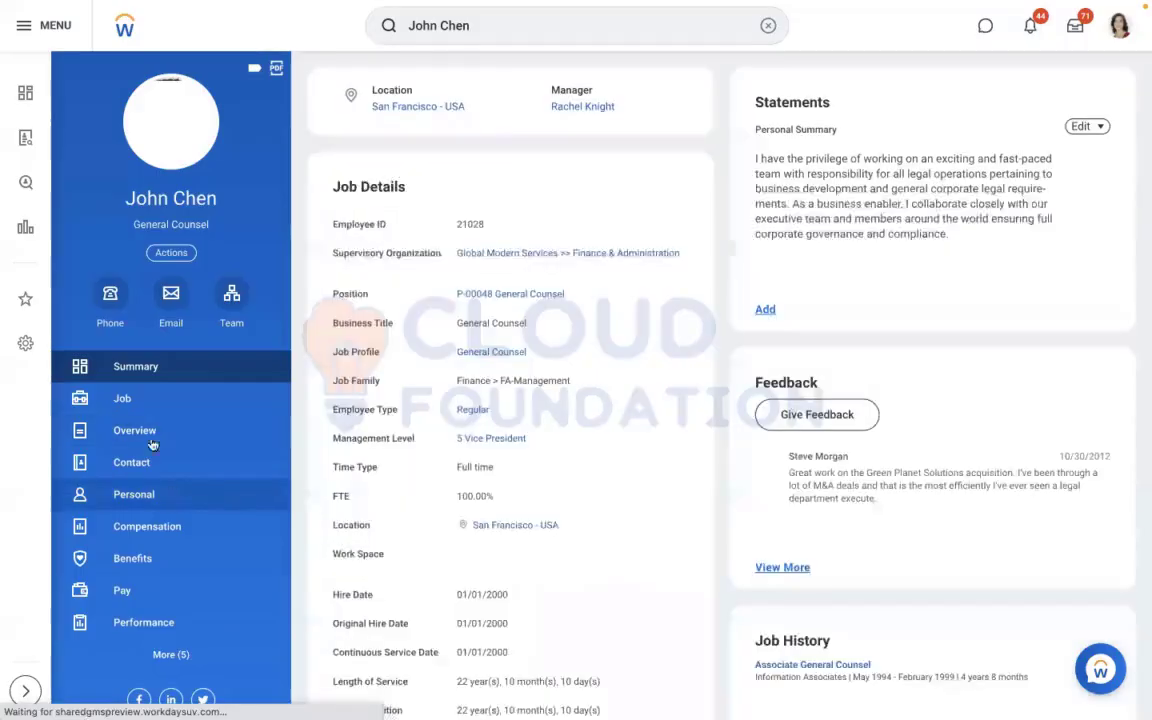
click(150, 558)
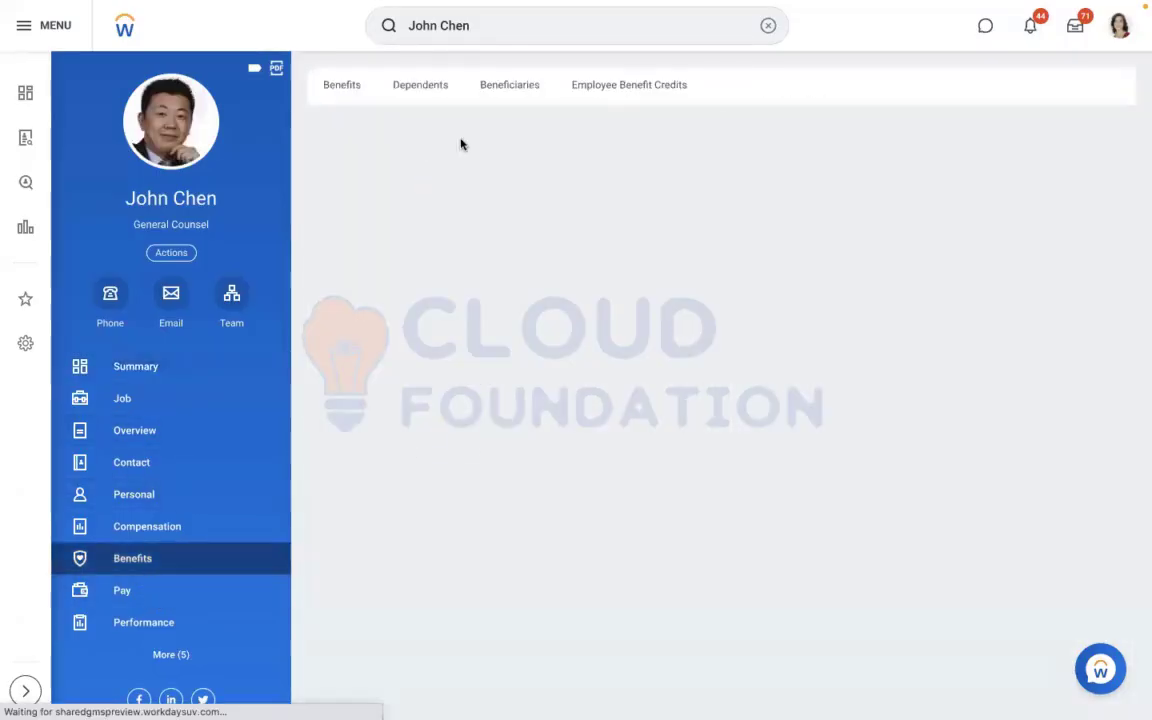
scroll(893, 326, down, 1)
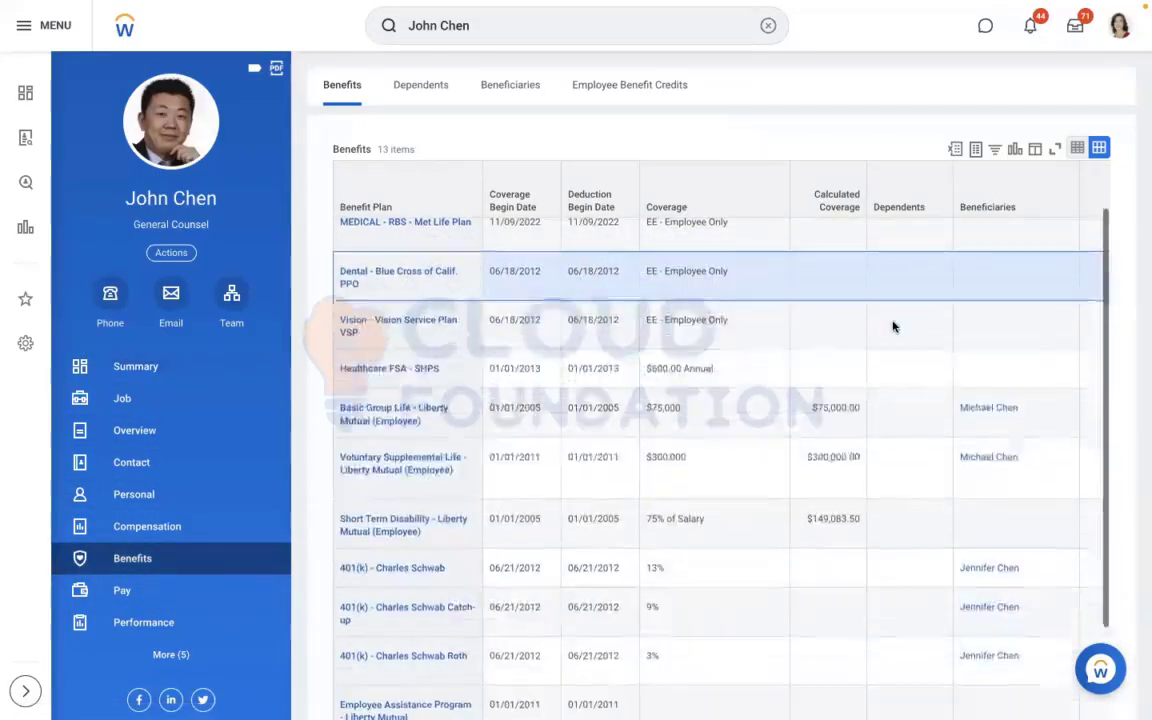
scroll(815, 267, up, 1)
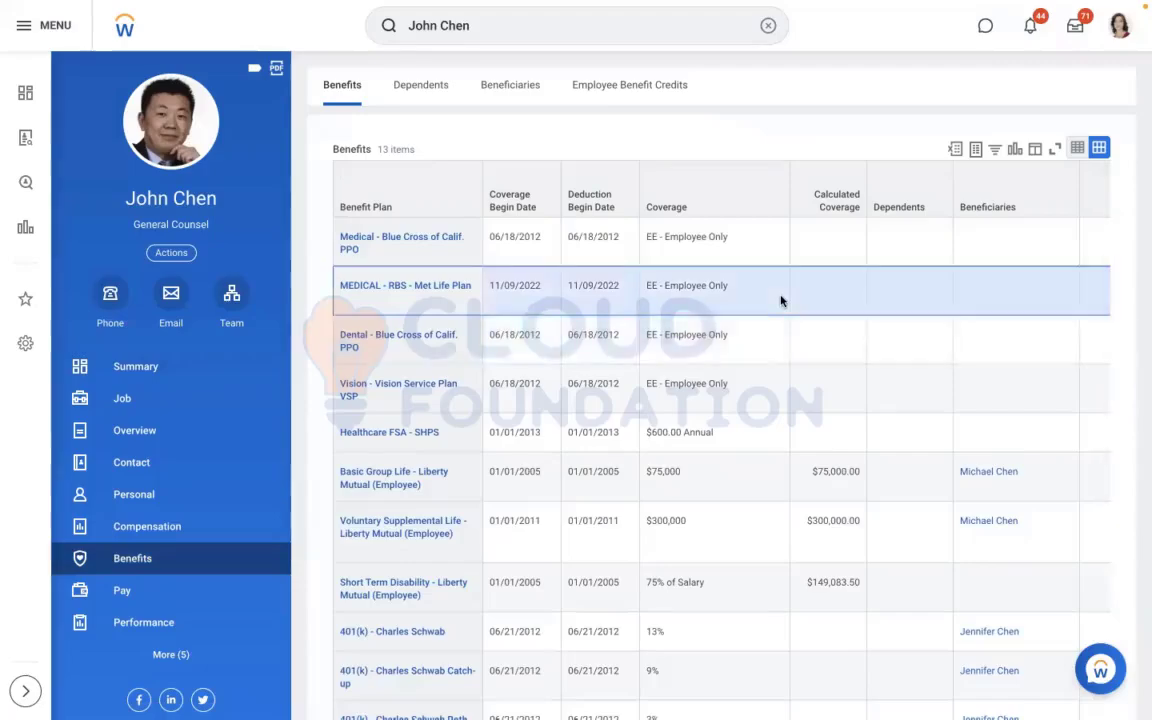
scroll(781, 301, right, 5)
scroll(781, 301, right, 3)
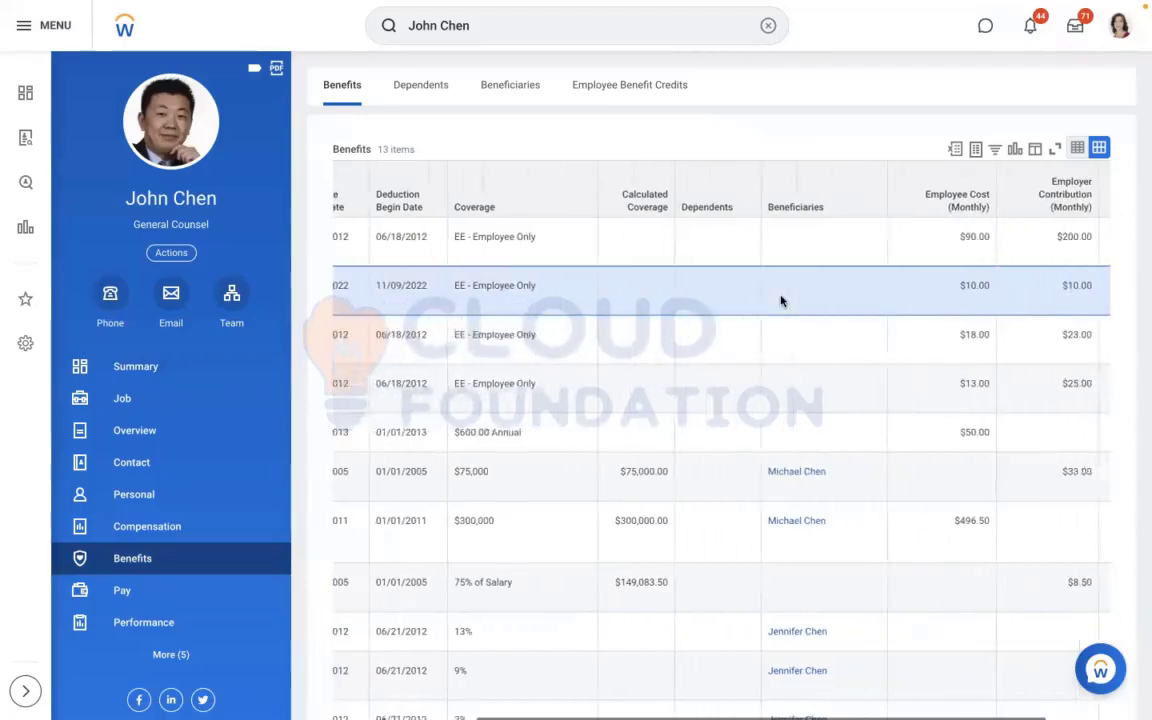